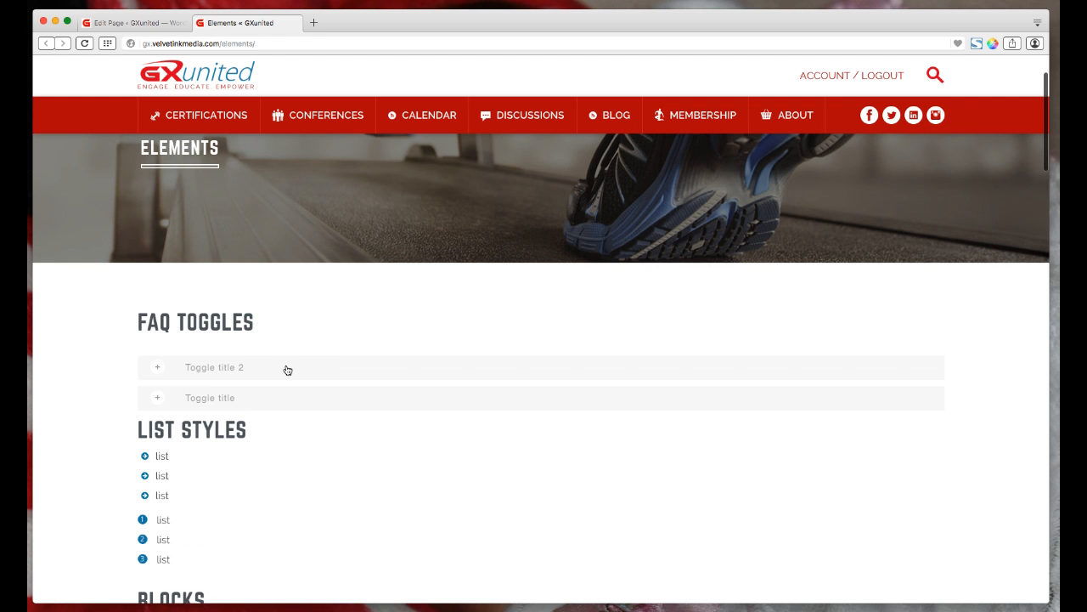
# Expand the FAQ toggles and look through the published Elements page, from list styles and blocks down to the call-out and three-column sections
pyautogui.click(281, 442)
pyautogui.scroll(-2, 313, 424)
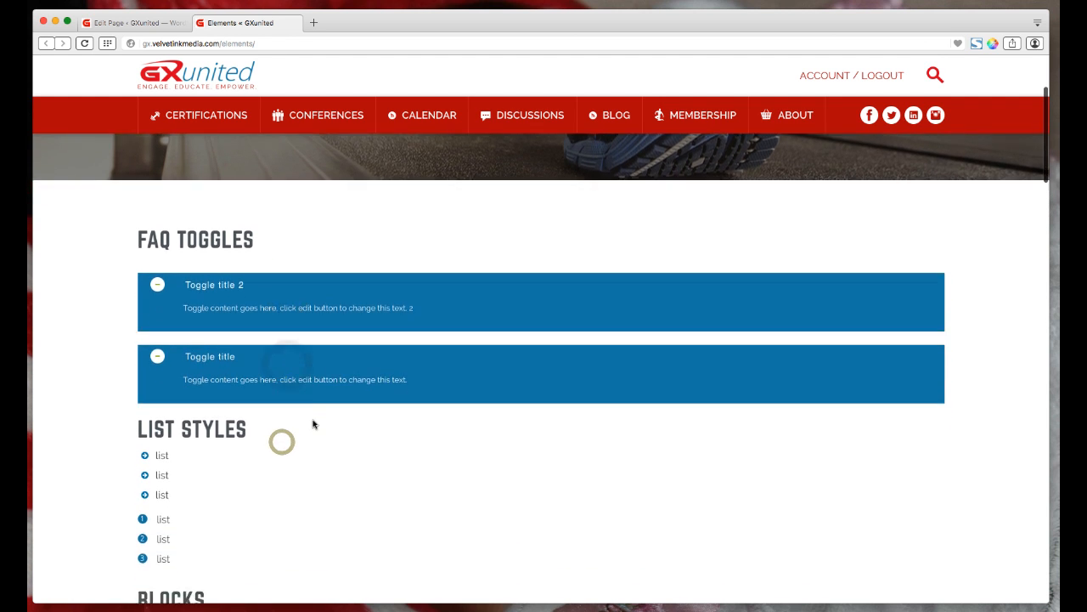
pyautogui.scroll(-3, 182, 388)
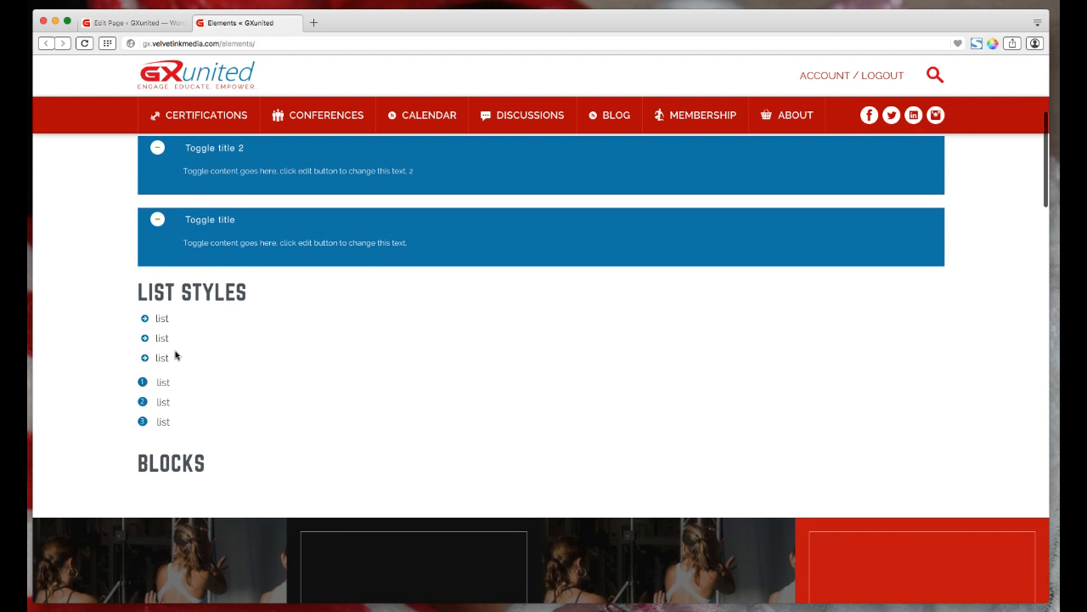
pyautogui.scroll(-4, 175, 355)
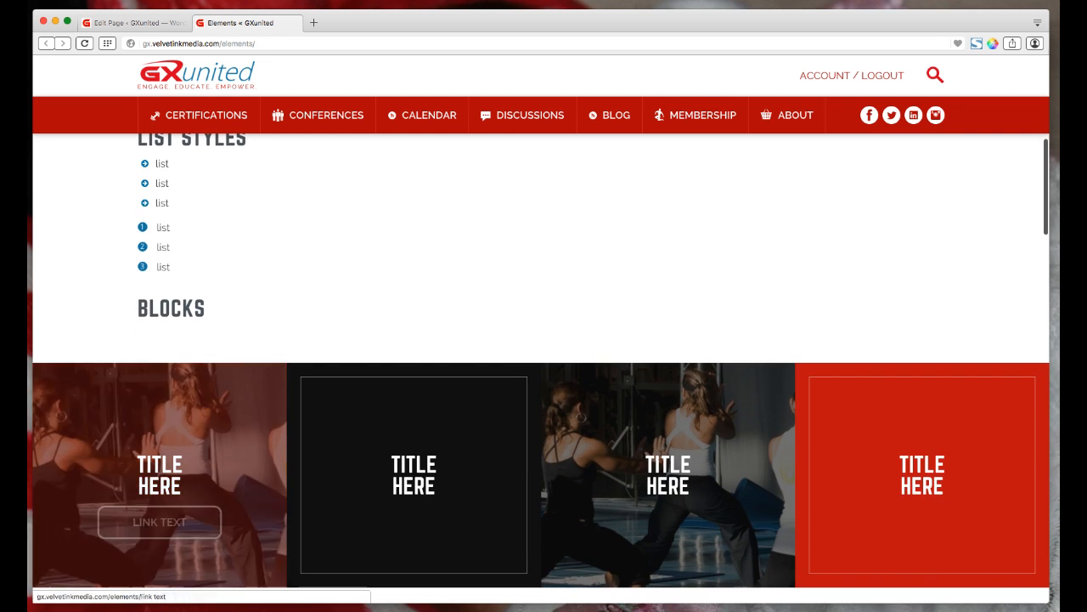
pyautogui.scroll(-5, 283, 290)
pyautogui.scroll(-5, 561, 359)
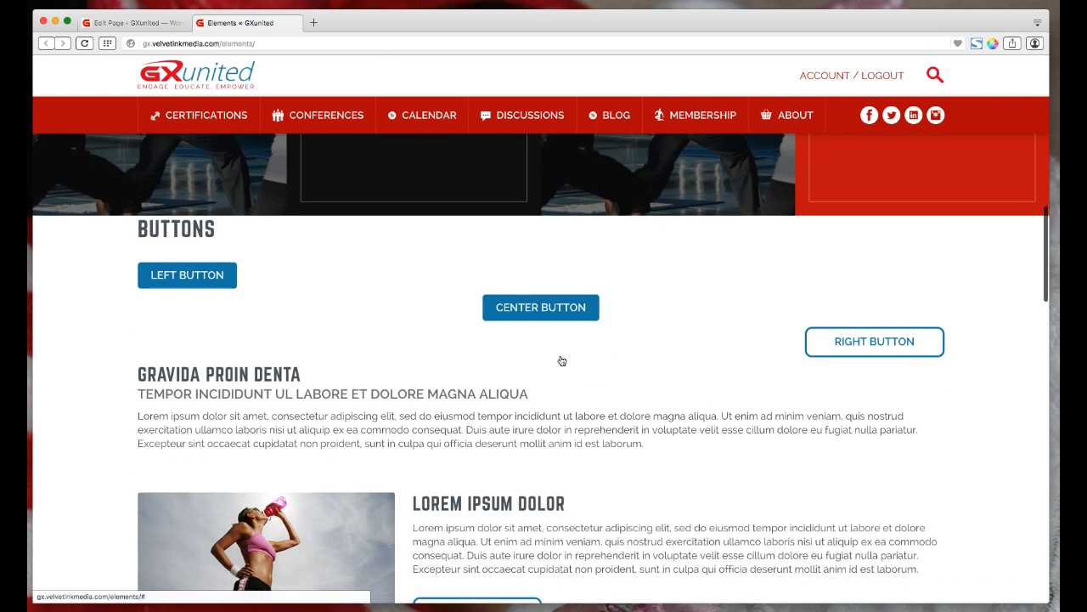
pyautogui.scroll(-1, 453, 351)
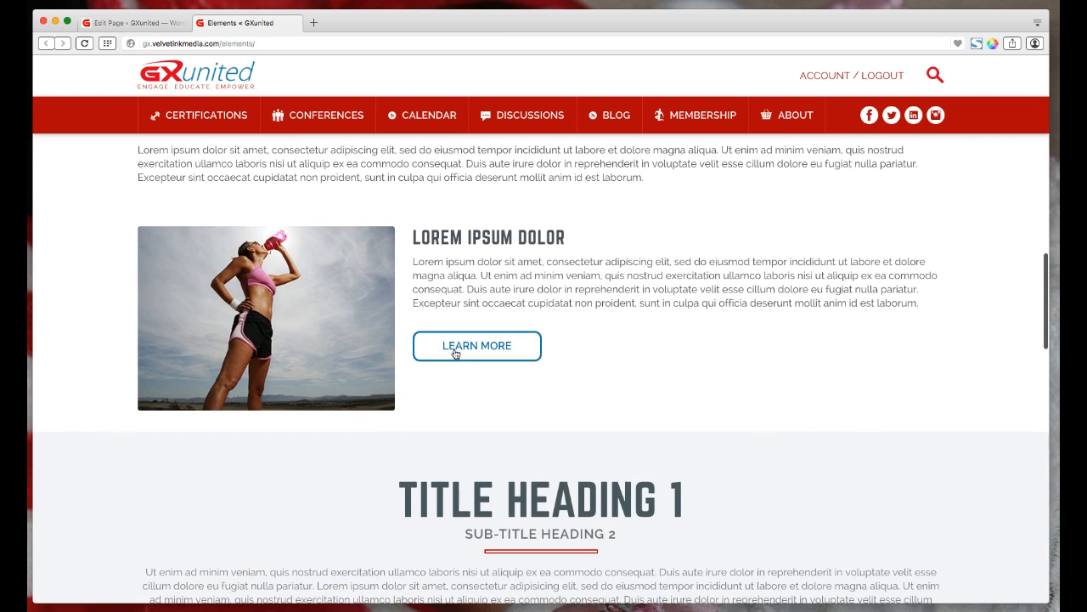
pyautogui.scroll(-3, 476, 319)
pyautogui.scroll(-5, 476, 319)
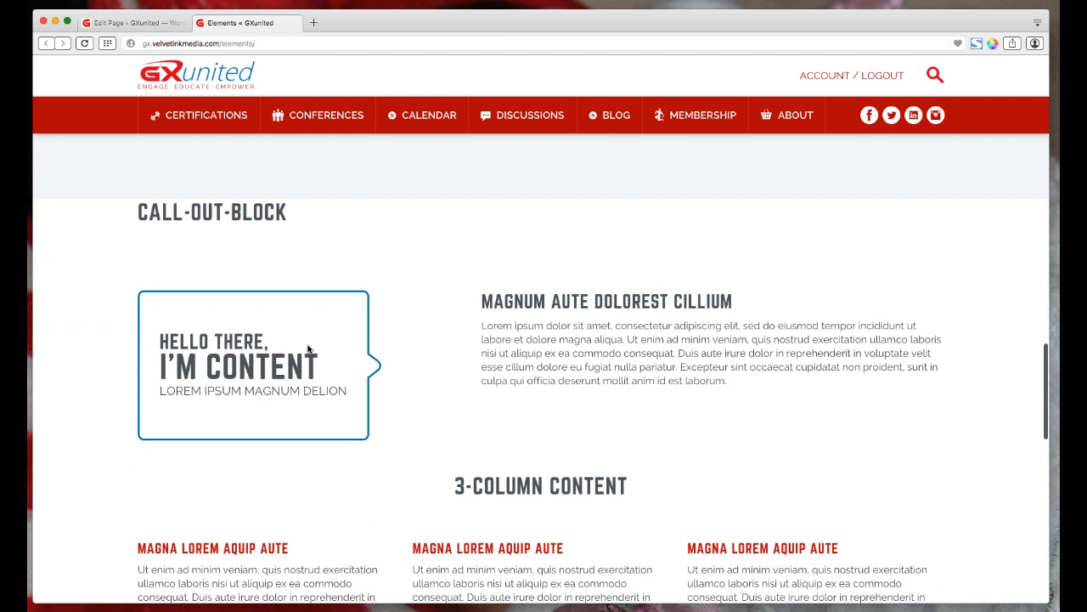
pyautogui.scroll(-1, 389, 316)
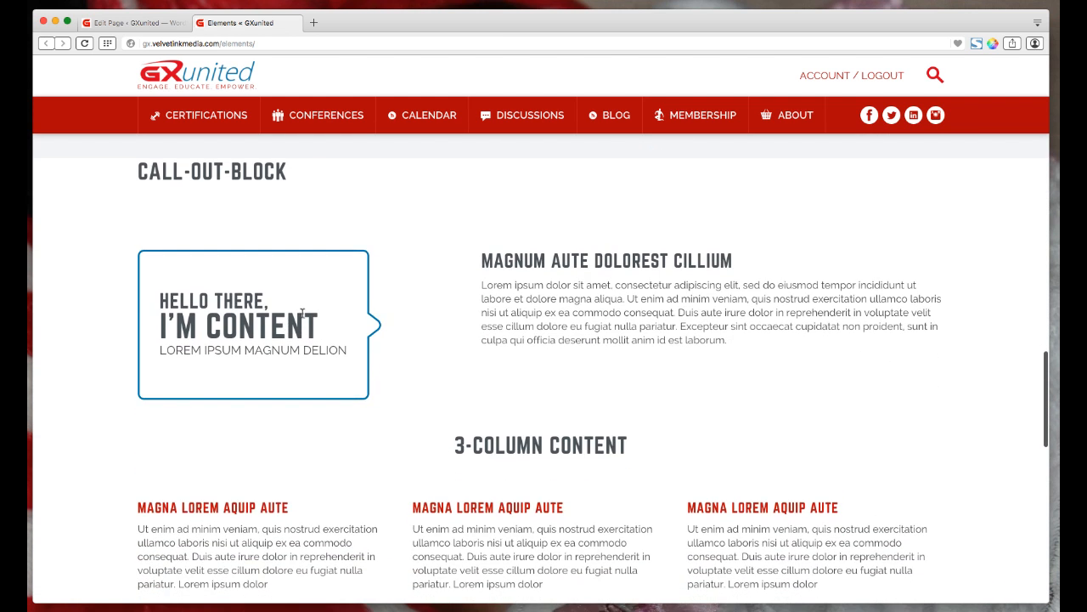
pyautogui.scroll(-6, 307, 294)
pyautogui.scroll(-3, 379, 360)
pyautogui.scroll(-5, 413, 371)
pyautogui.scroll(15, 411, 371)
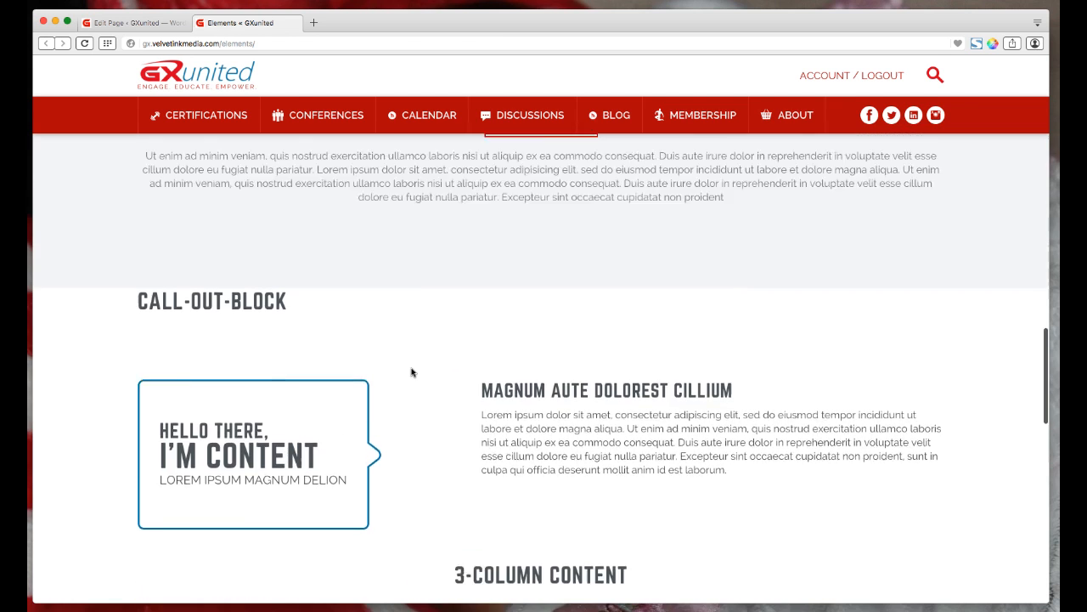
pyautogui.scroll(20, 412, 372)
pyautogui.scroll(-5, 418, 371)
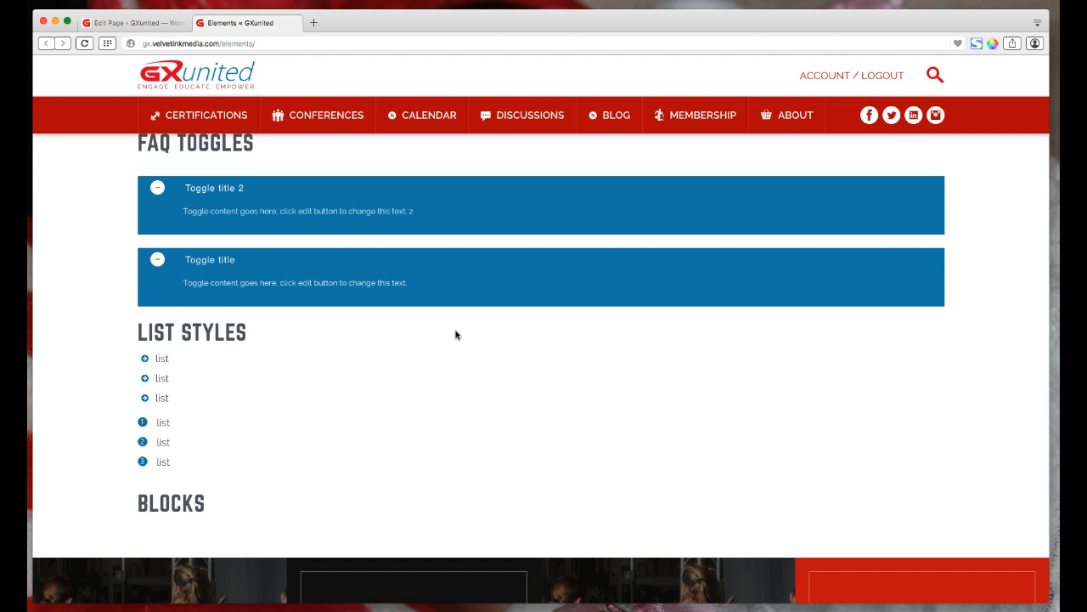
pyautogui.scroll(3, 455, 335)
pyautogui.scroll(2, 336, 268)
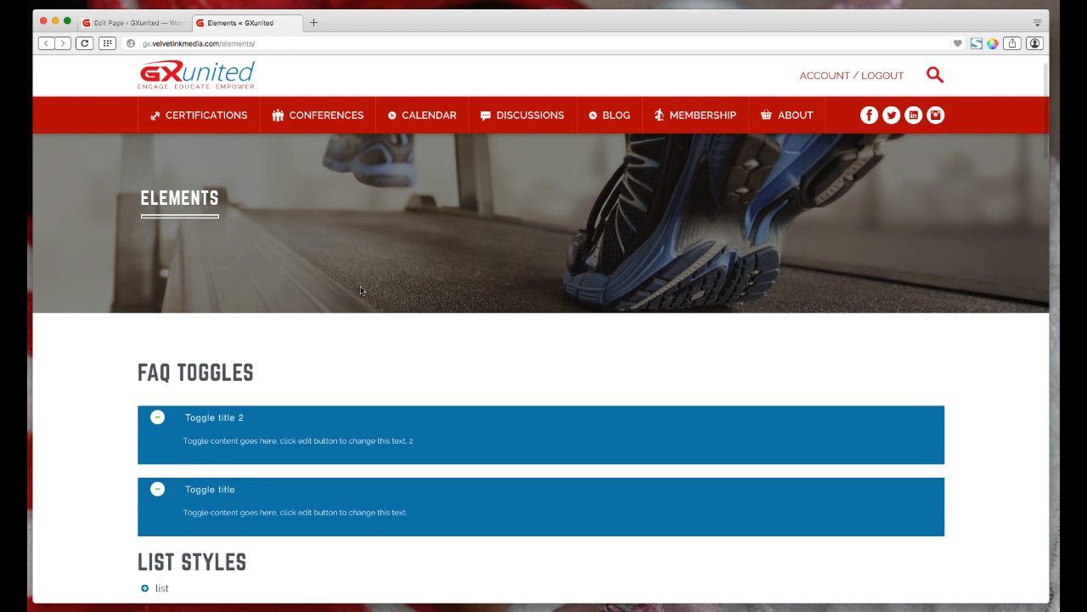
pyautogui.scroll(1, 360, 289)
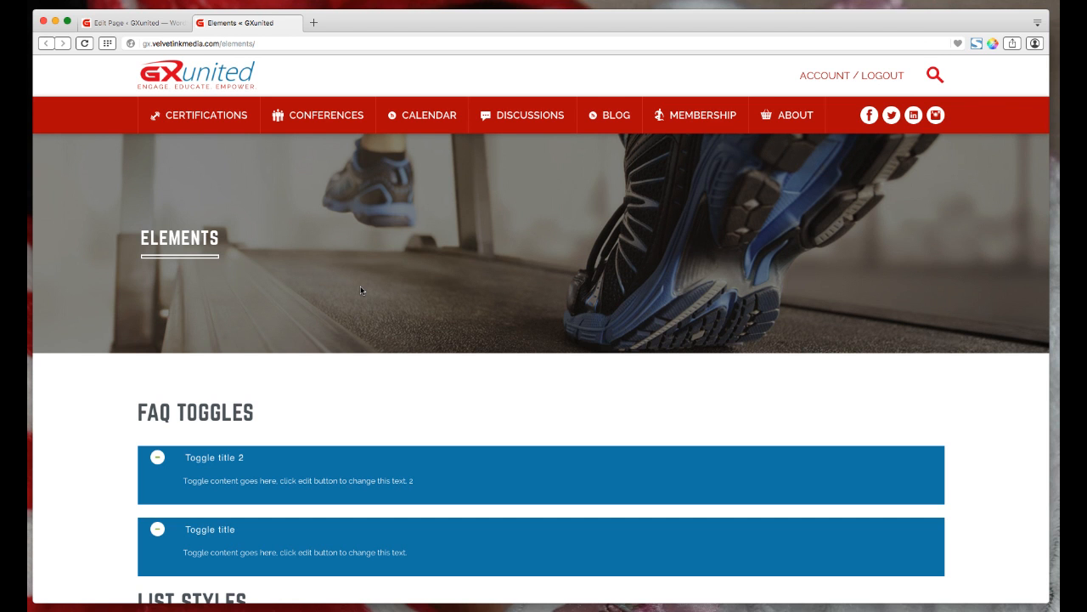
# Examine how the Elements page is built in the Visual Composer backend layout, from the banner down to the call-out block
pyautogui.click(132, 23)
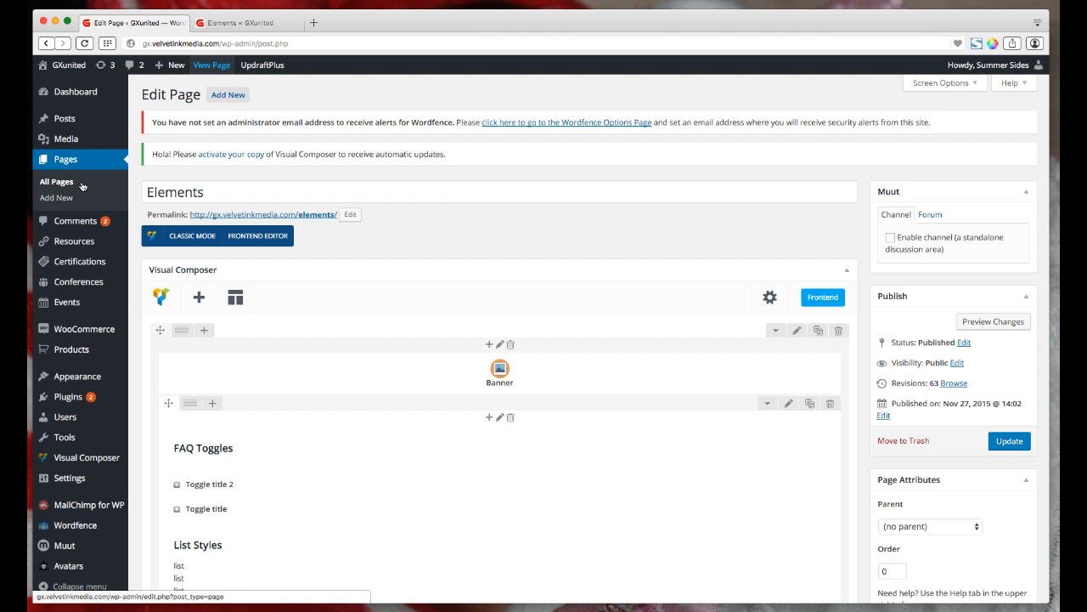
pyautogui.doubleClick(179, 192)
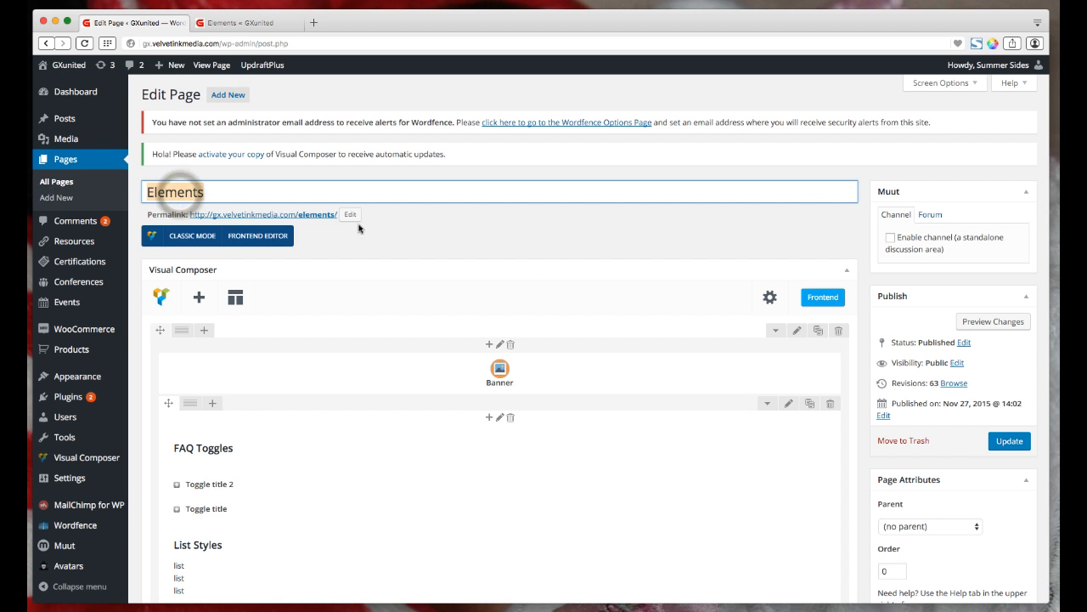
pyautogui.scroll(-1, 568, 245)
pyautogui.scroll(-1, 569, 245)
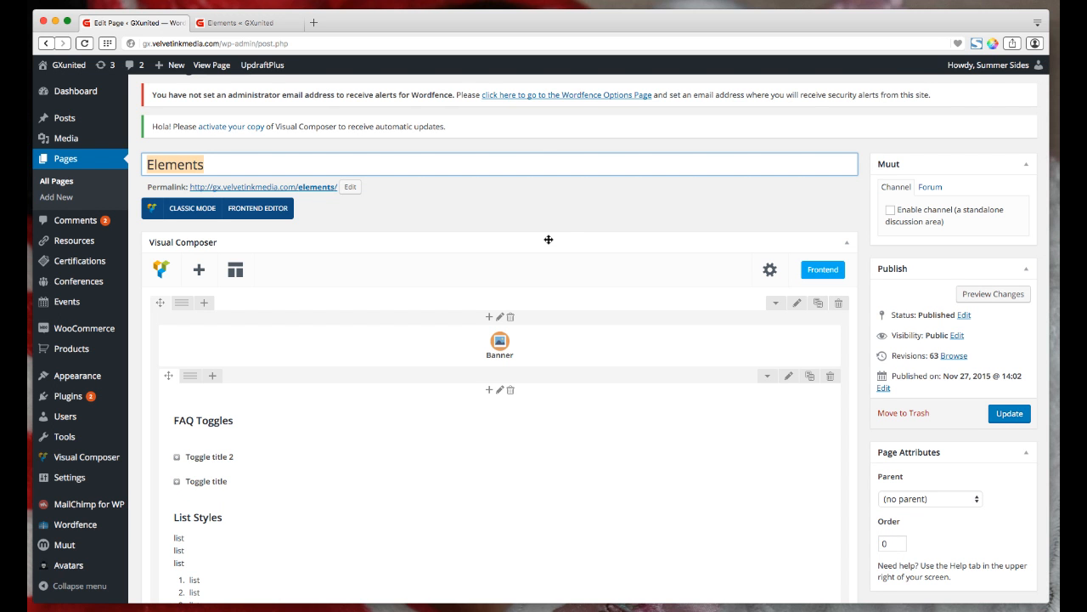
pyautogui.scroll(-3, 553, 243)
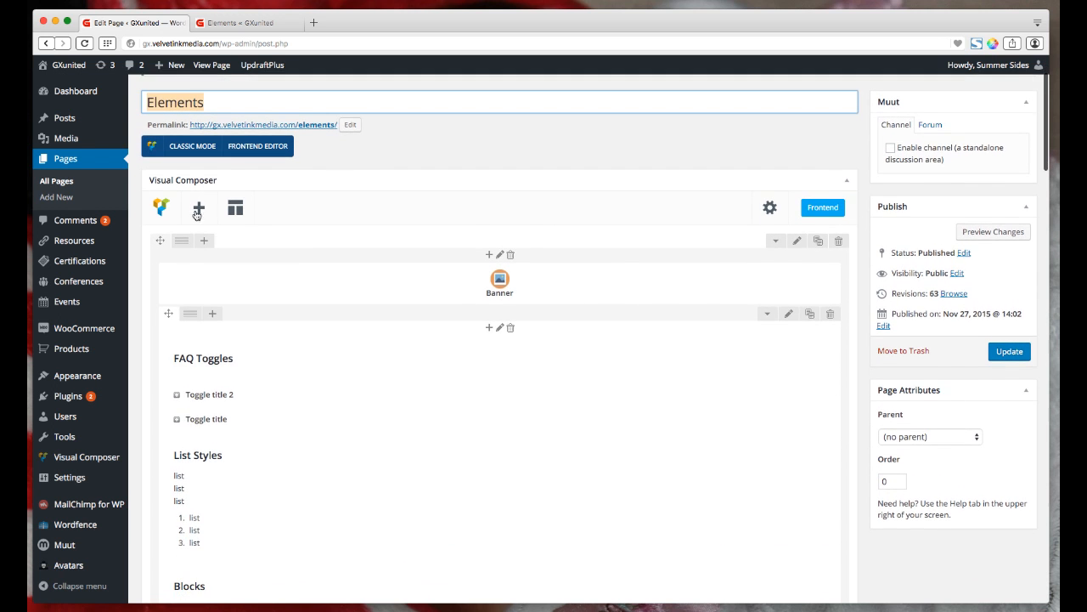
pyautogui.scroll(-5, 351, 275)
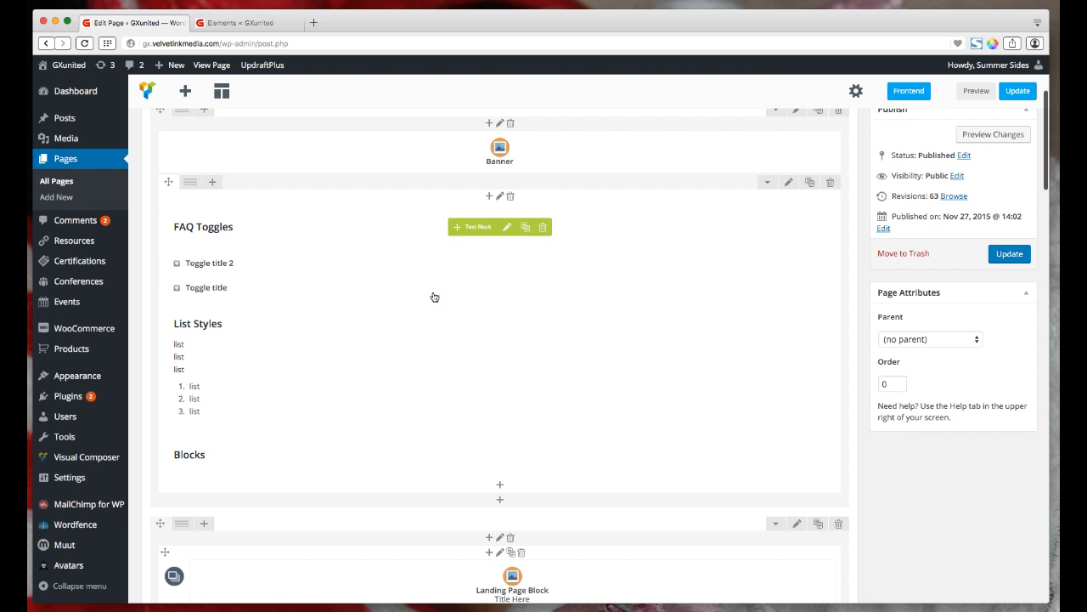
pyautogui.scroll(1, 416, 221)
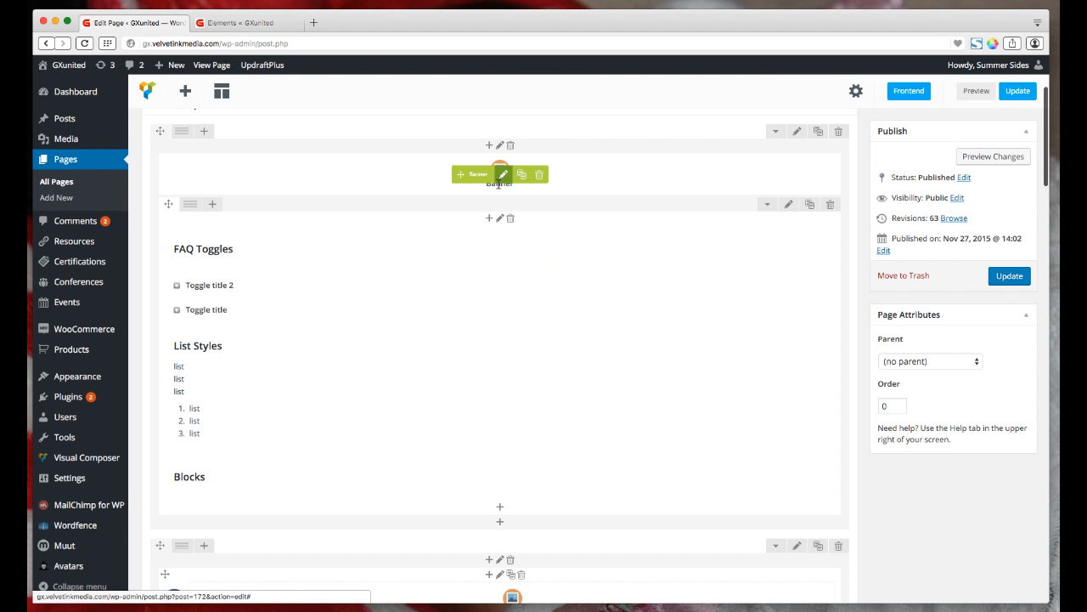
pyautogui.scroll(-11, 299, 244)
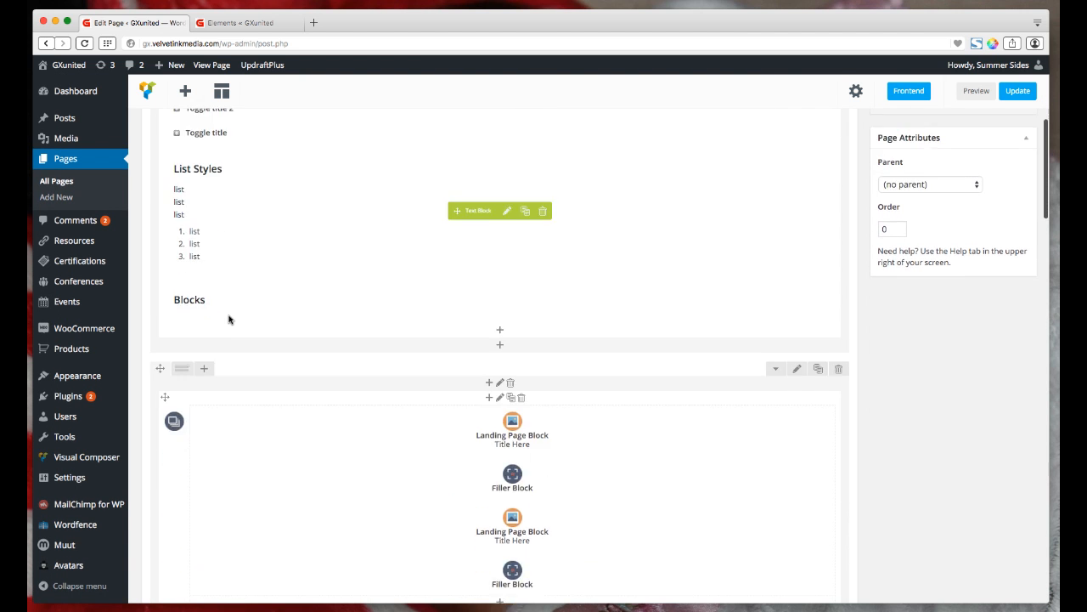
pyautogui.scroll(-2, 230, 319)
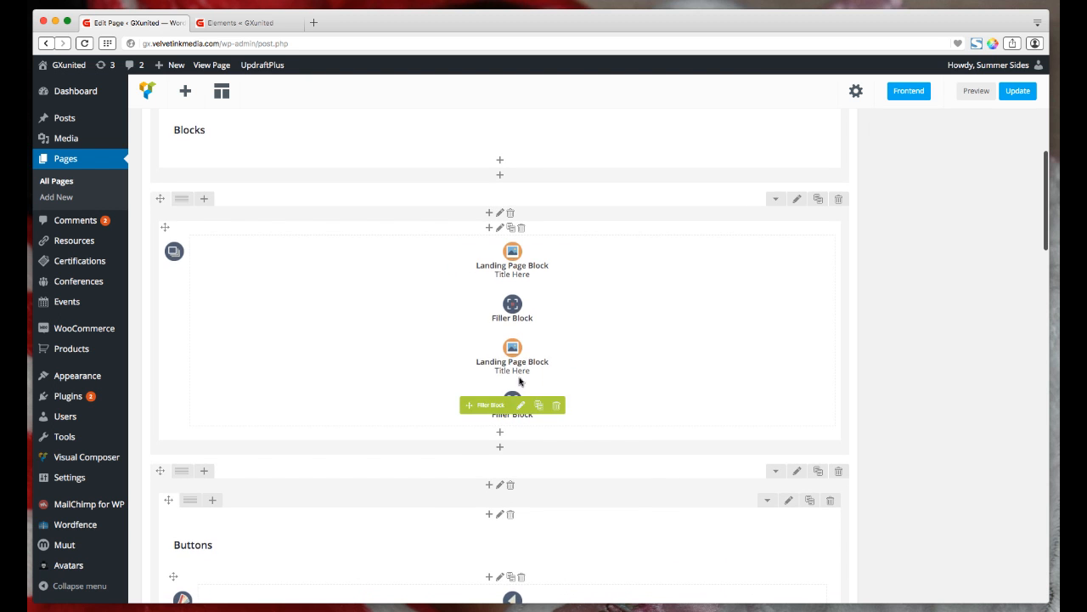
pyautogui.scroll(-9, 513, 251)
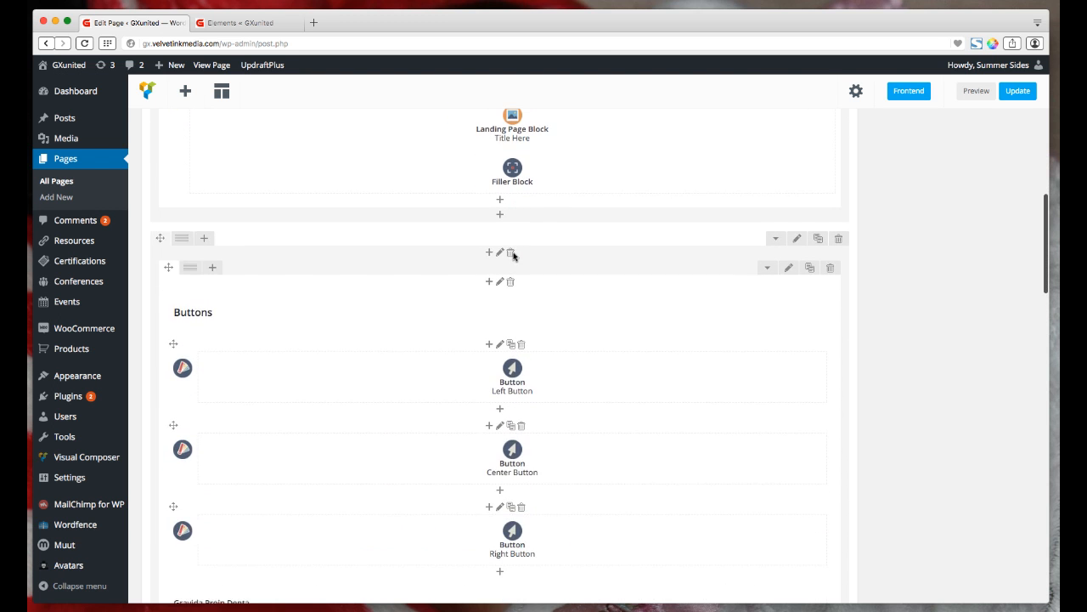
pyautogui.scroll(-17, 386, 339)
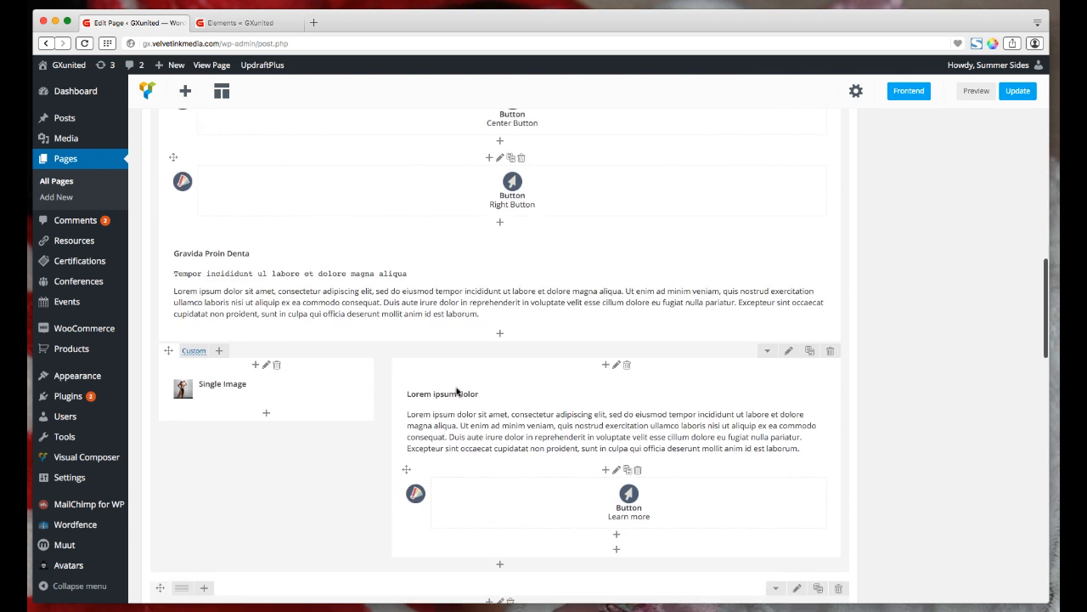
pyautogui.scroll(-14, 456, 391)
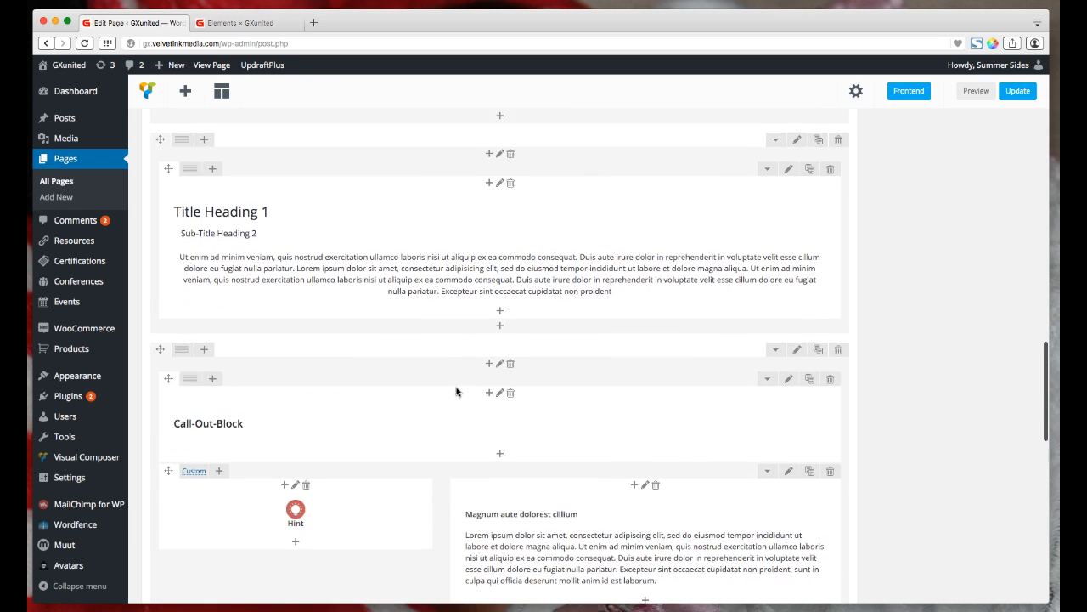
pyautogui.scroll(20, 456, 391)
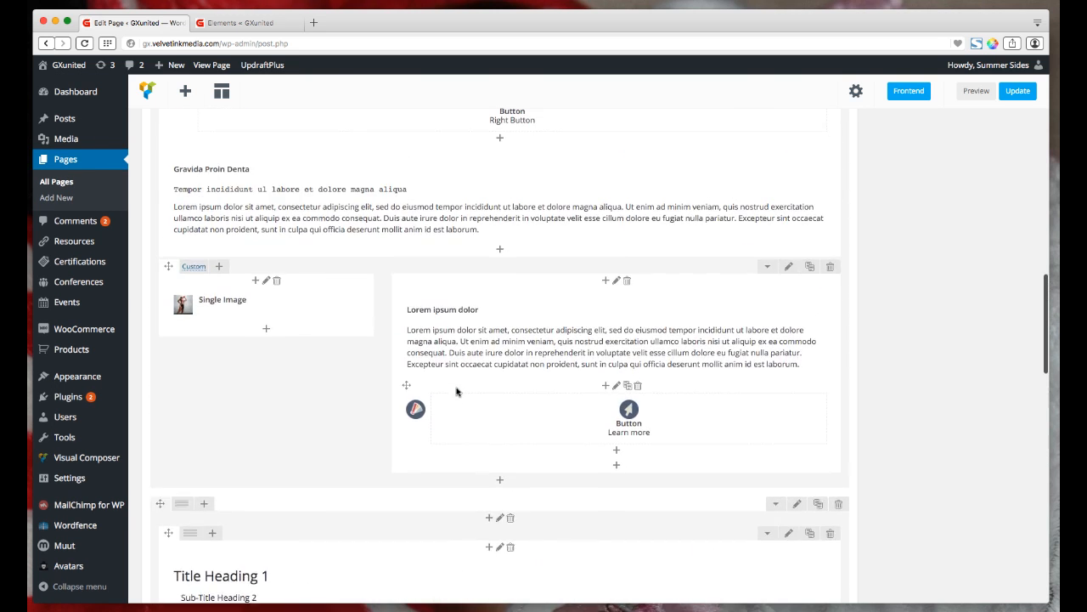
pyautogui.scroll(20, 456, 391)
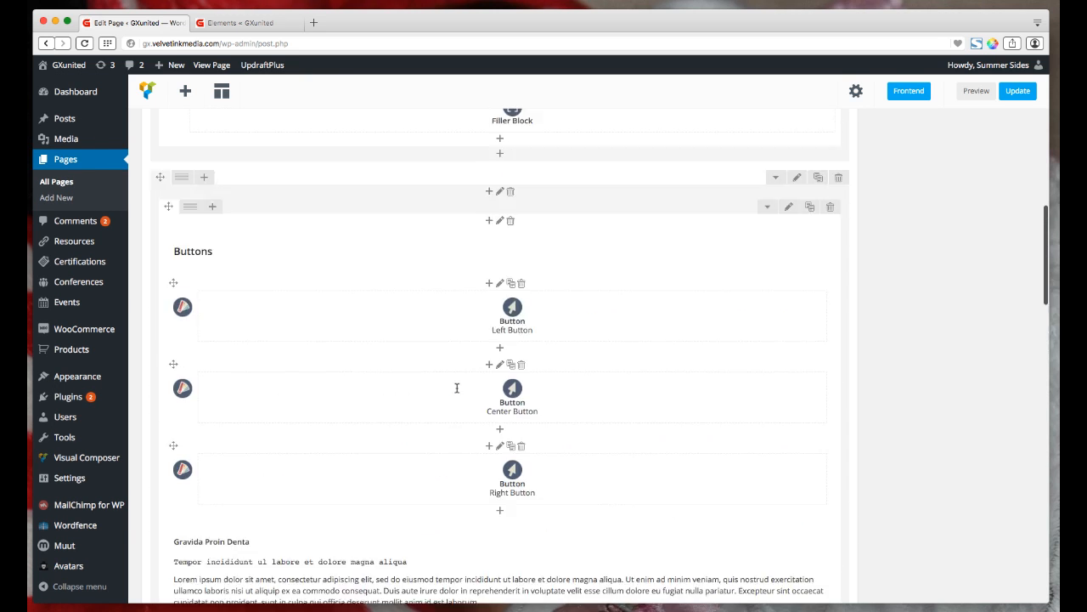
pyautogui.scroll(20, 456, 387)
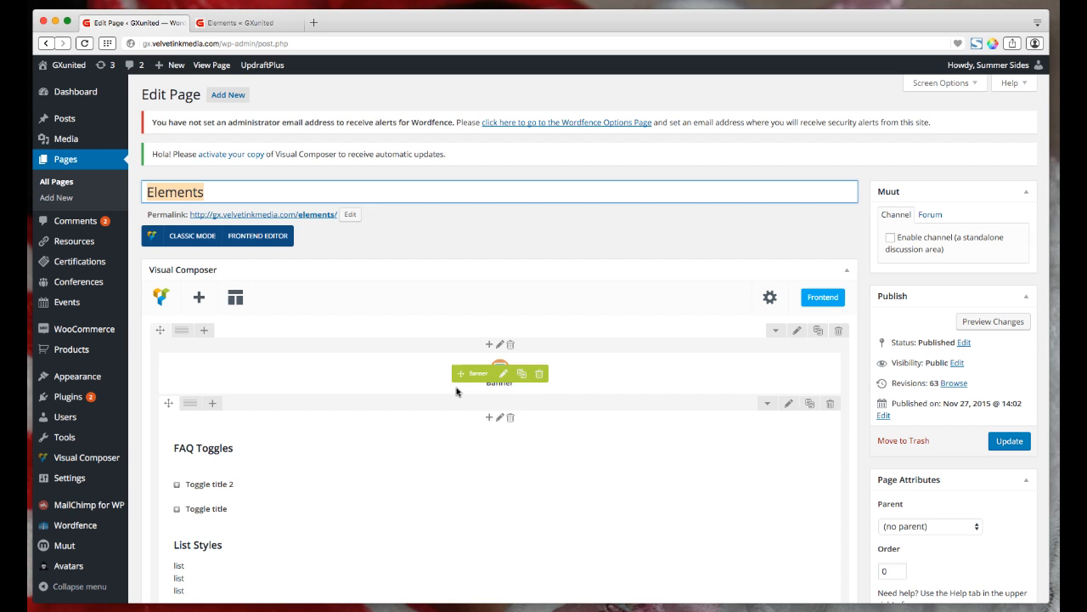
pyautogui.click(530, 276)
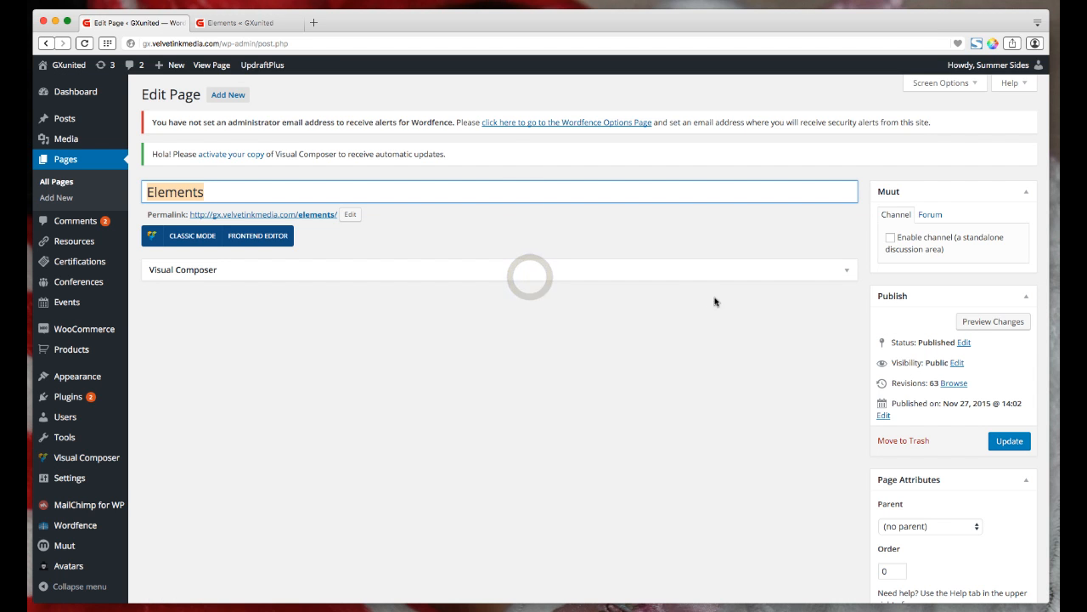
pyautogui.click(847, 272)
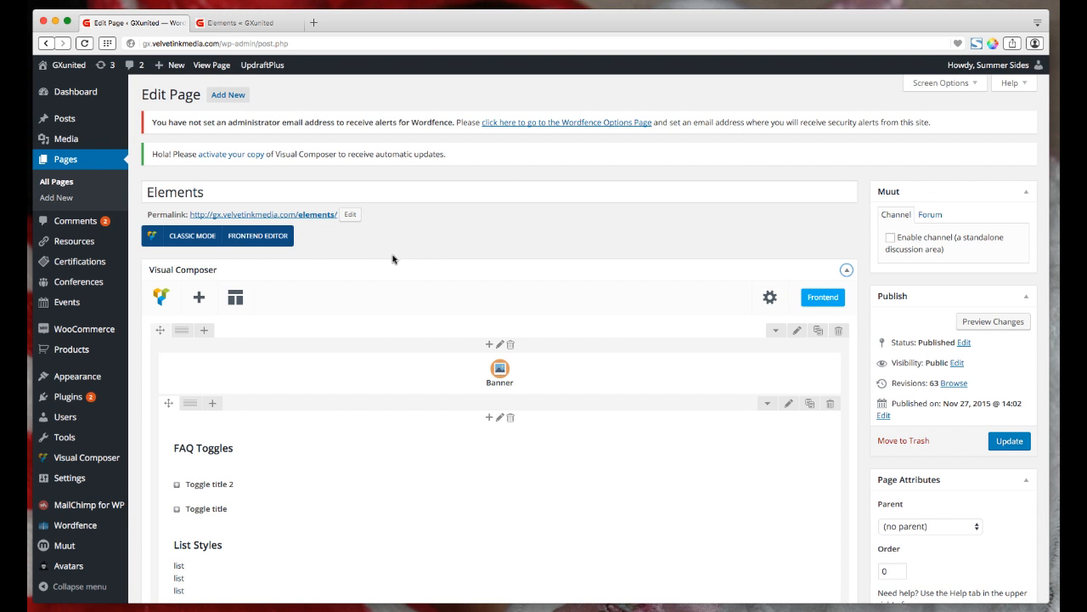
# Create a new page titled "Fun With Element" in a separate browser tab, publish it and dismiss the notice
pyautogui.keyDown('super'); pyautogui.click(216, 94); pyautogui.keyUp('super')
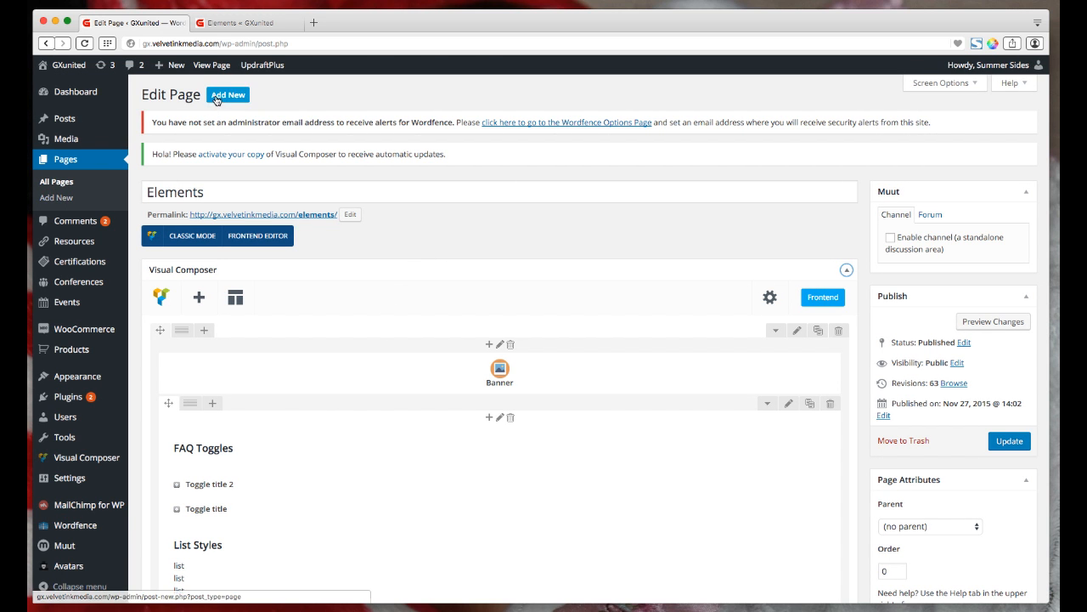
pyautogui.click(241, 24)
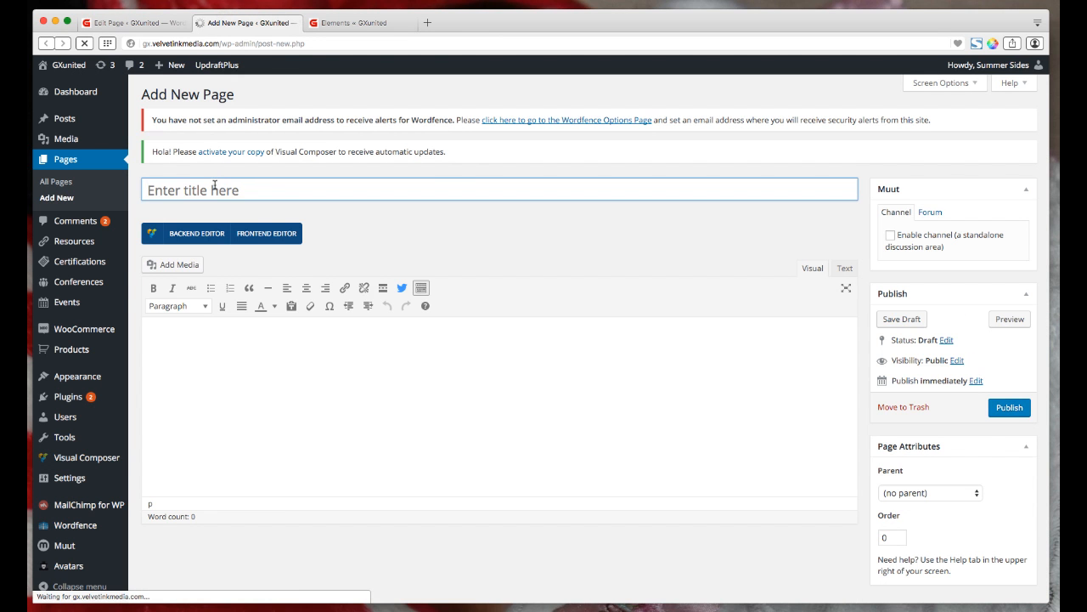
pyautogui.click(214, 188)
pyautogui.write('Fun With Element')
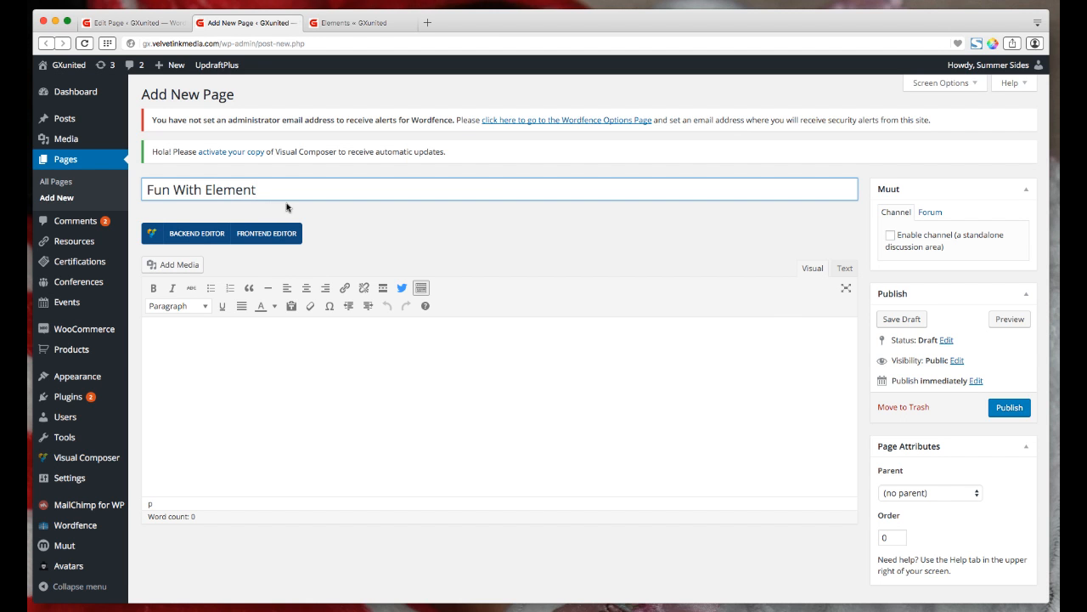
pyautogui.click(1004, 413)
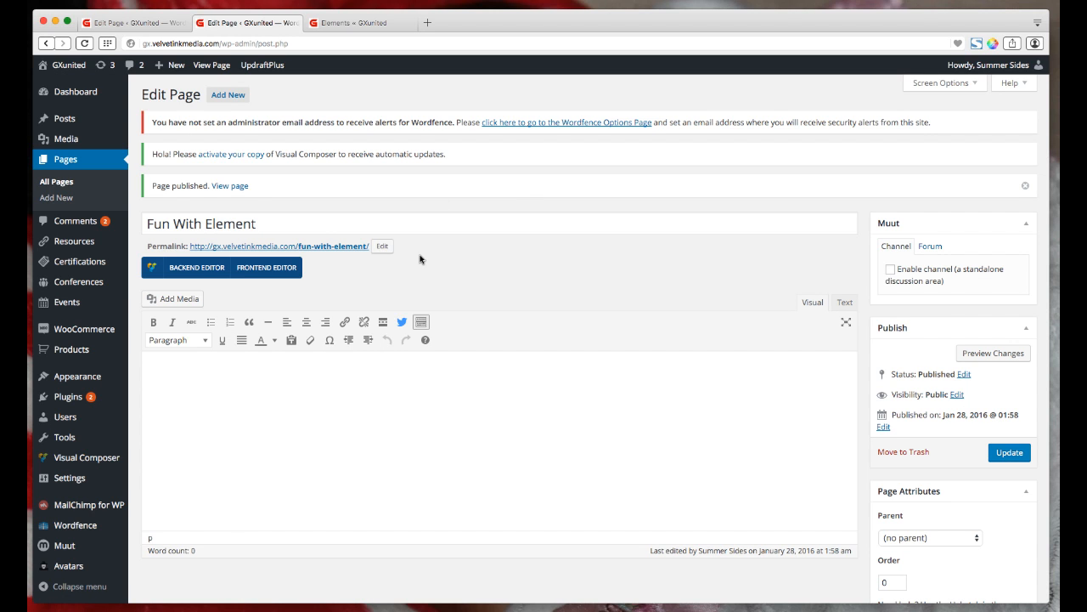
pyautogui.click(1025, 187)
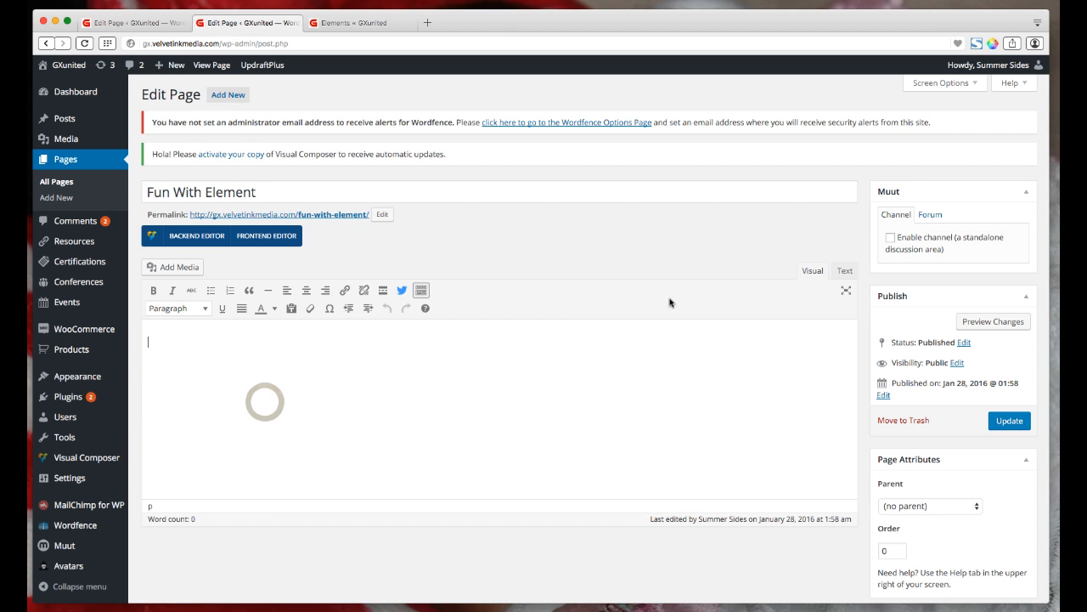
# Switch the "Fun With Element" page from the standard text editor to the Visual Composer backend editor
pyautogui.click(847, 270)
pyautogui.click(814, 271)
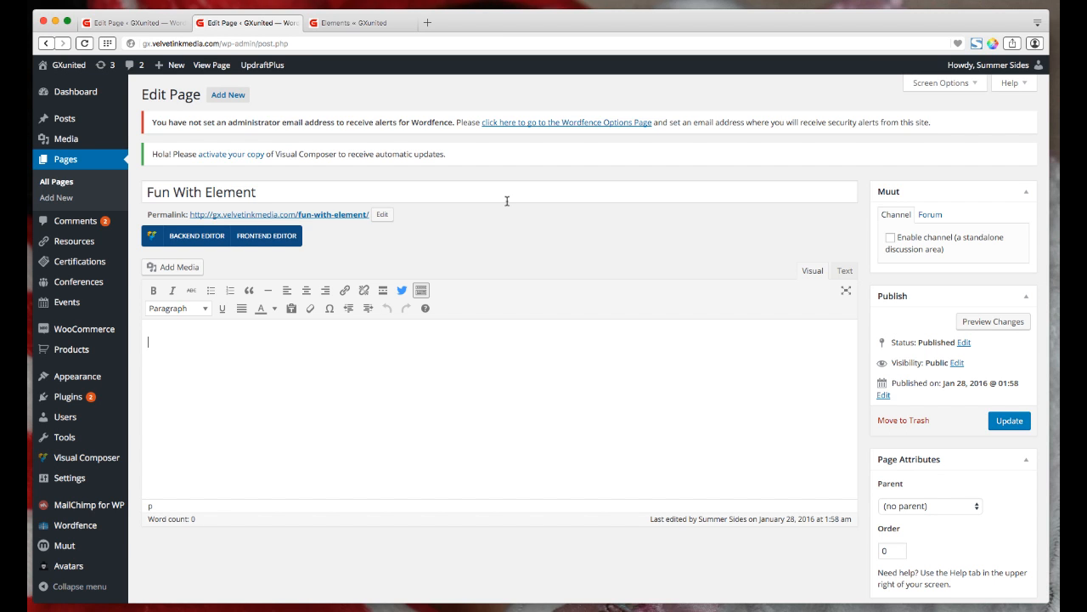
pyautogui.click(201, 240)
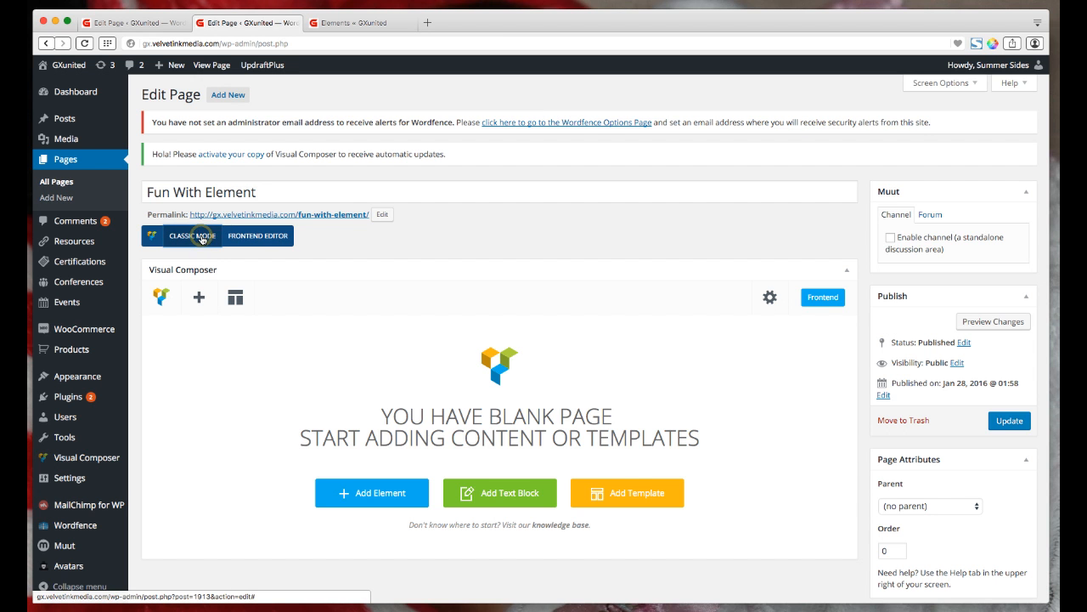
pyautogui.scroll(-2, 475, 365)
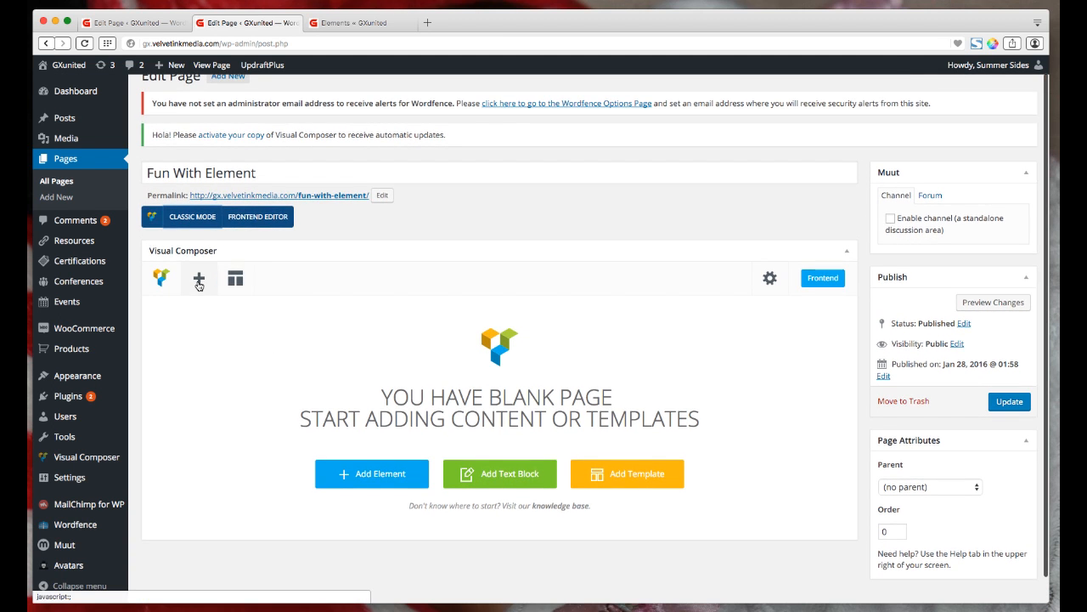
# Add a Row element to the blank page in the Visual Composer backend editor
pyautogui.scroll(-1, 180, 330)
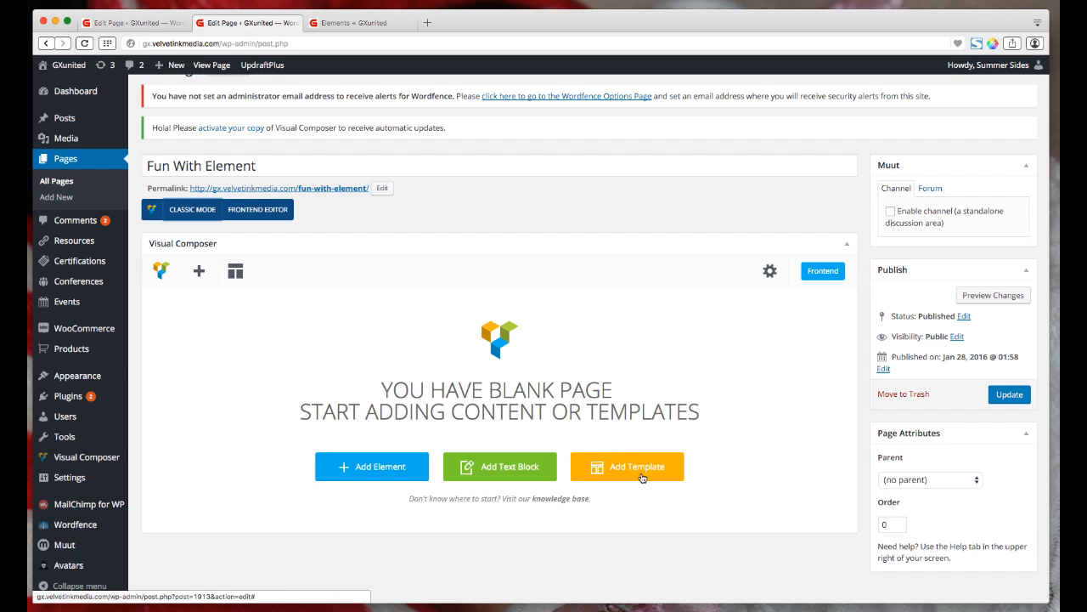
pyautogui.click(199, 273)
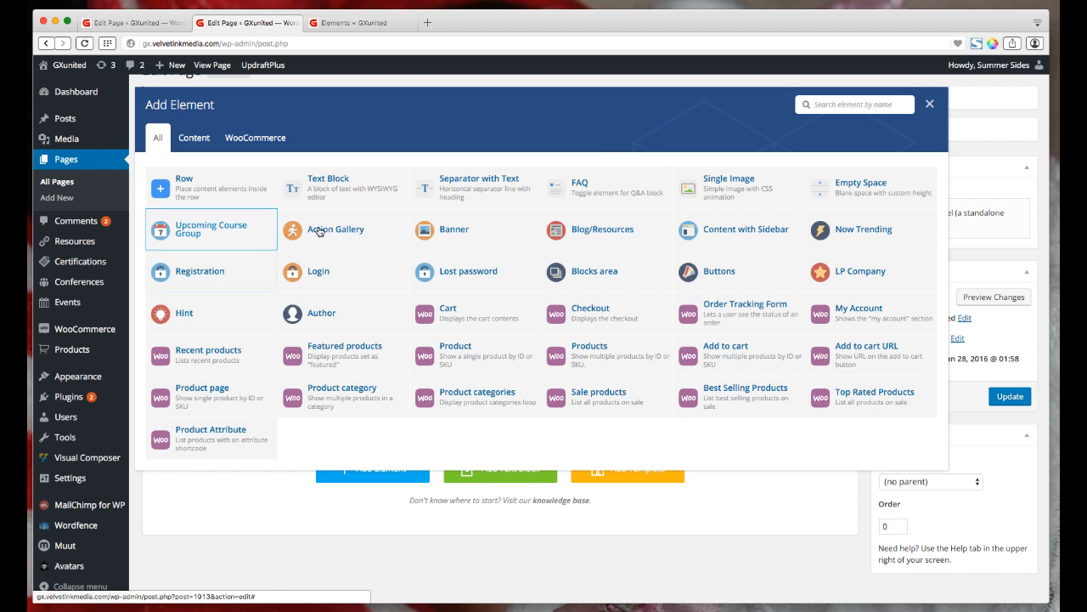
pyautogui.click(206, 188)
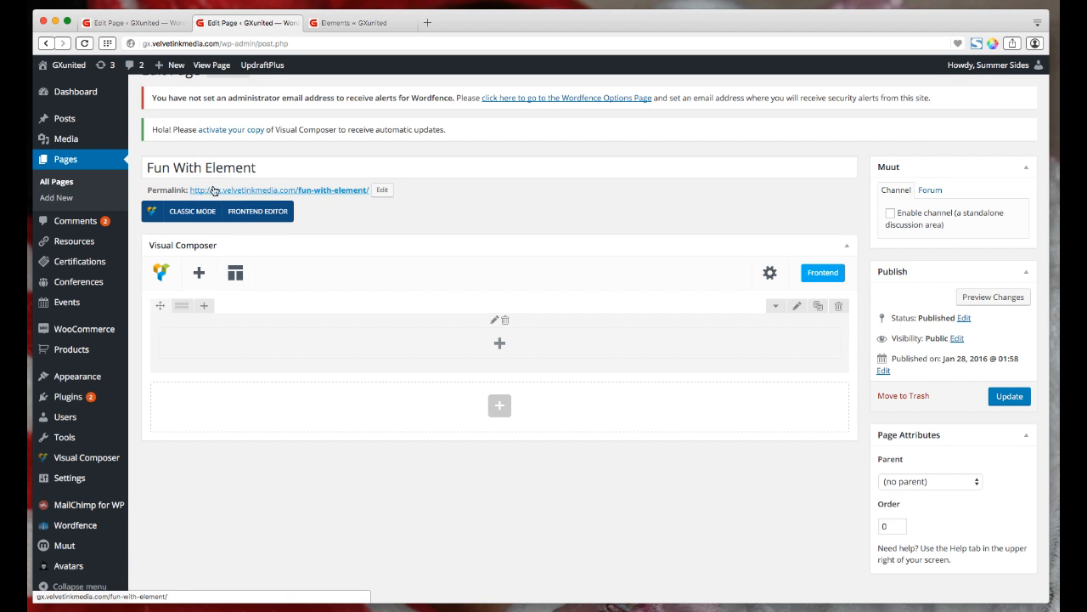
pyautogui.moveTo(177, 309)
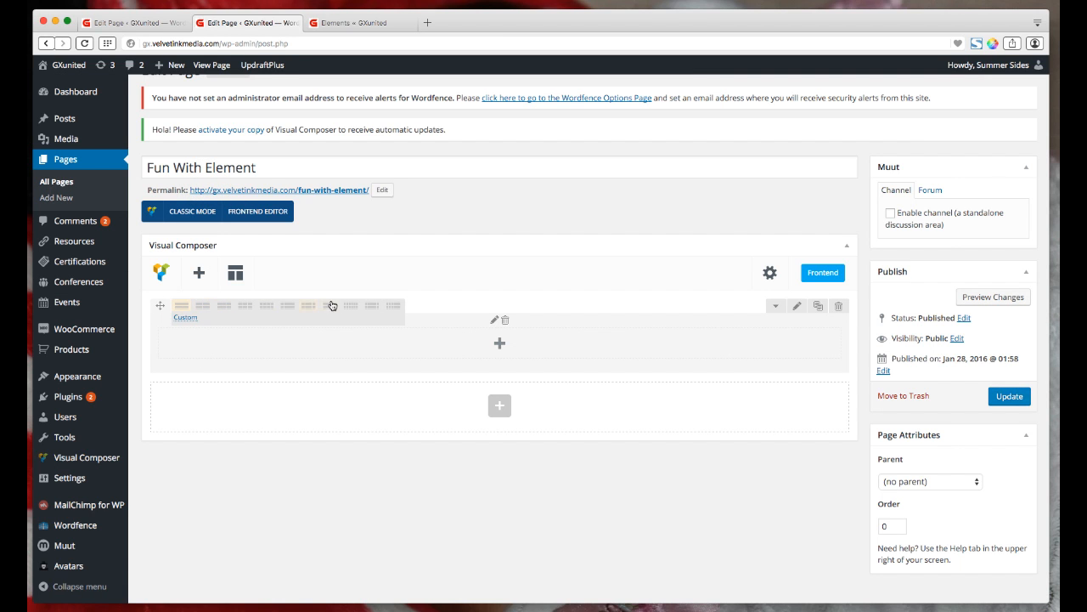
# Look through the column sections of the published Elements page as a reference for the row layout
pyautogui.click(376, 28)
pyautogui.scroll(-5, 527, 282)
pyautogui.scroll(-20, 527, 281)
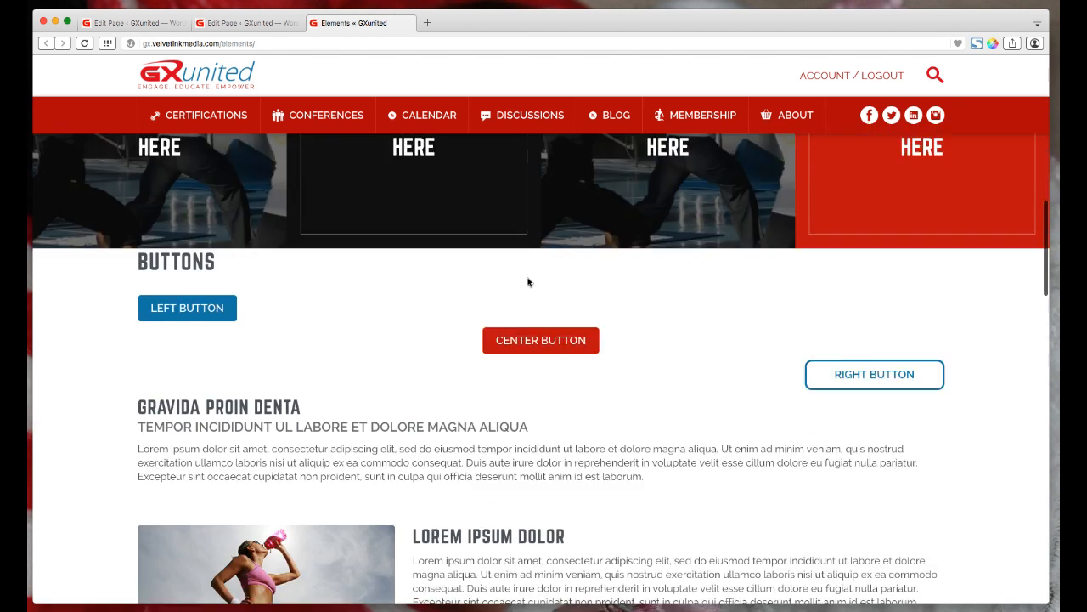
pyautogui.scroll(-3, 528, 281)
pyautogui.scroll(4, 527, 277)
pyautogui.scroll(-2, 533, 420)
pyautogui.scroll(4, 396, 291)
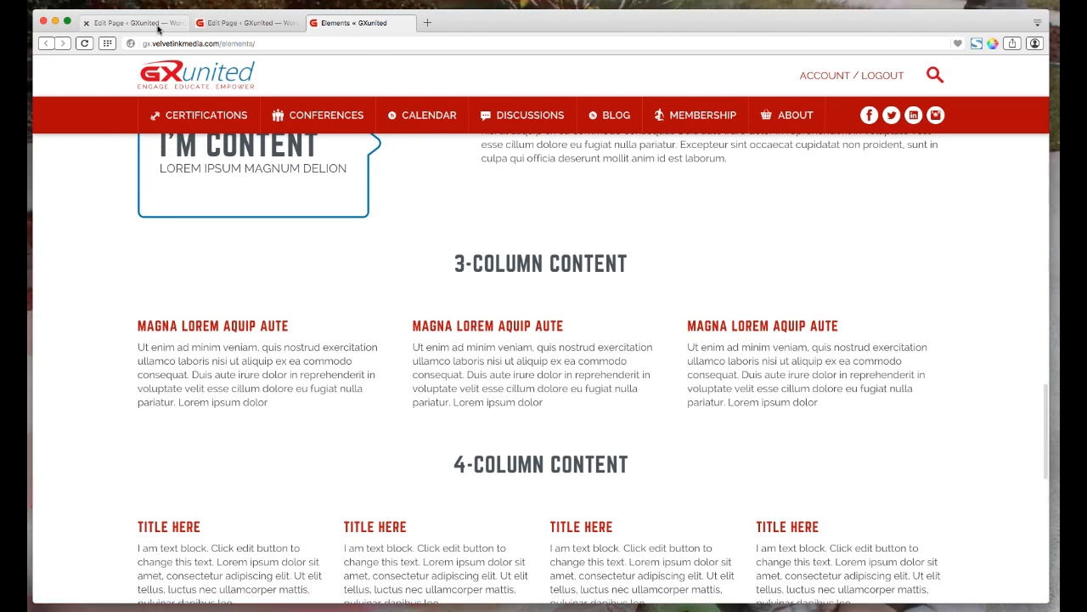
# Return to the "Fun With Element" editor and split the row into two equal columns
pyautogui.click(251, 24)
pyautogui.moveTo(344, 24); pyautogui.dragTo(233, 22)
pyautogui.click(340, 23)
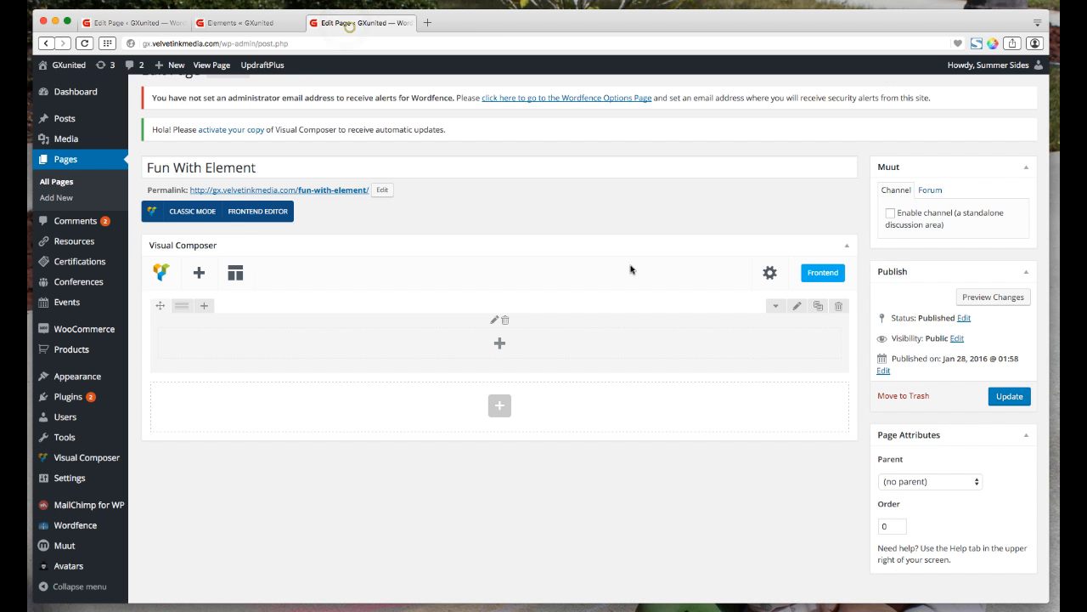
pyautogui.moveTo(188, 315)
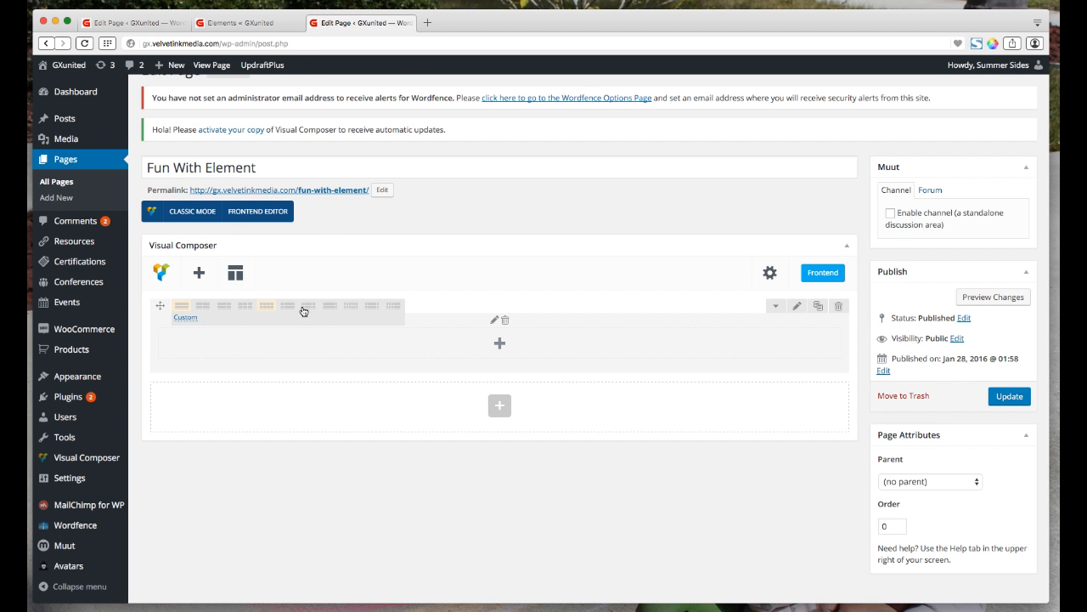
pyautogui.click(204, 306)
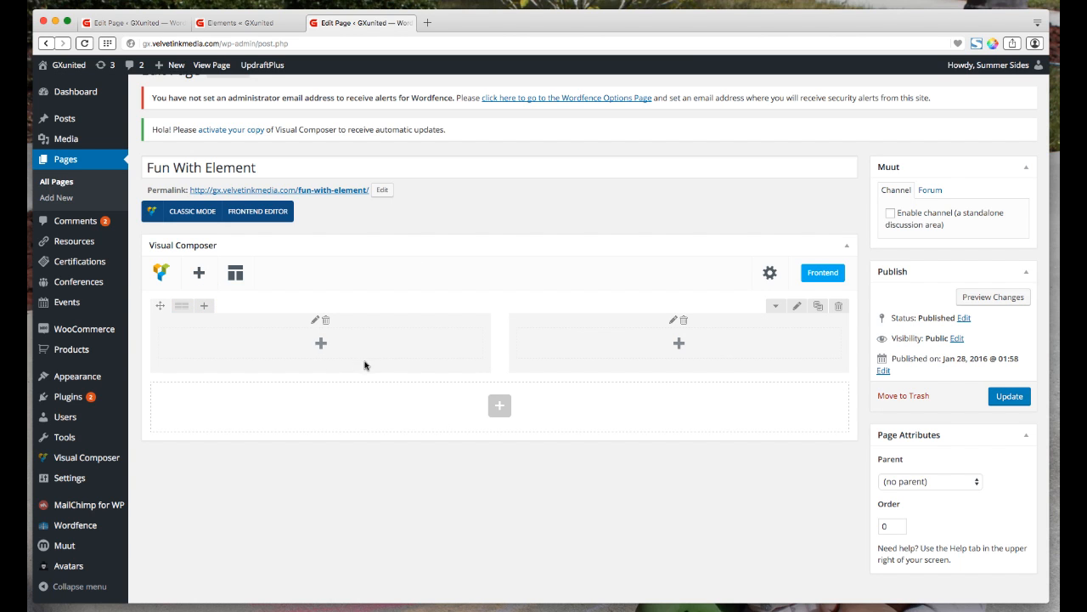
# Add a Text Block to the row's first column and replace its placeholder text with a lorem ipsum paragraph
pyautogui.click(322, 346)
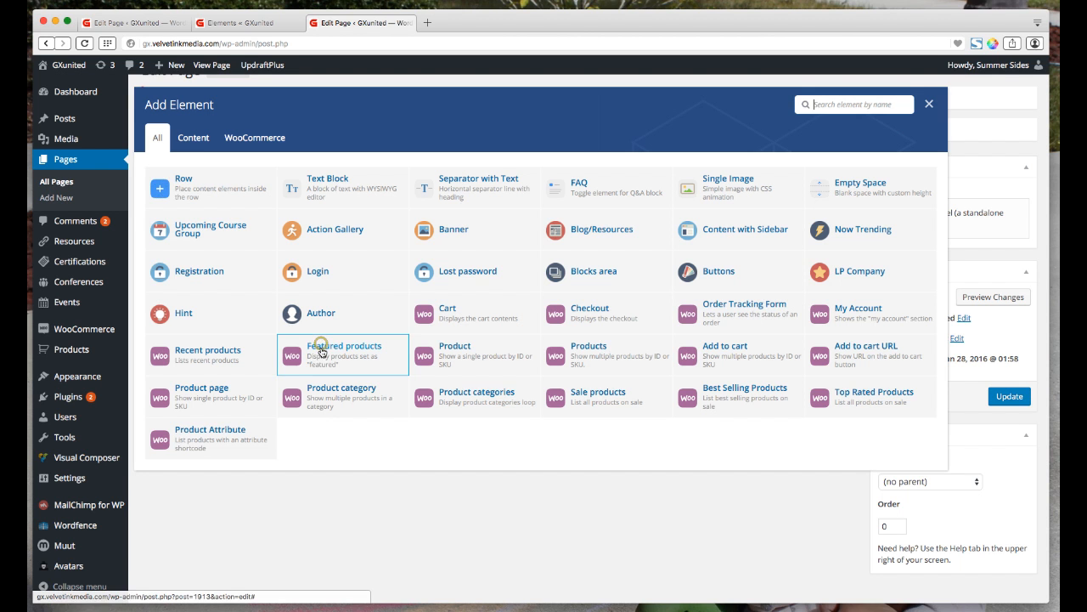
pyautogui.click(342, 187)
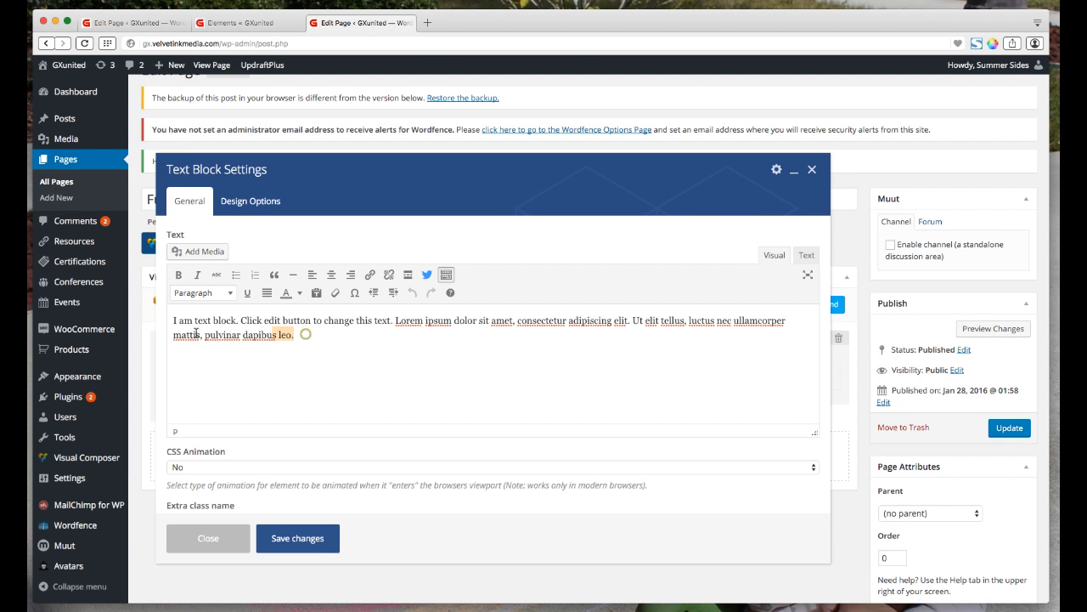
pyautogui.tripleClick(297, 335)
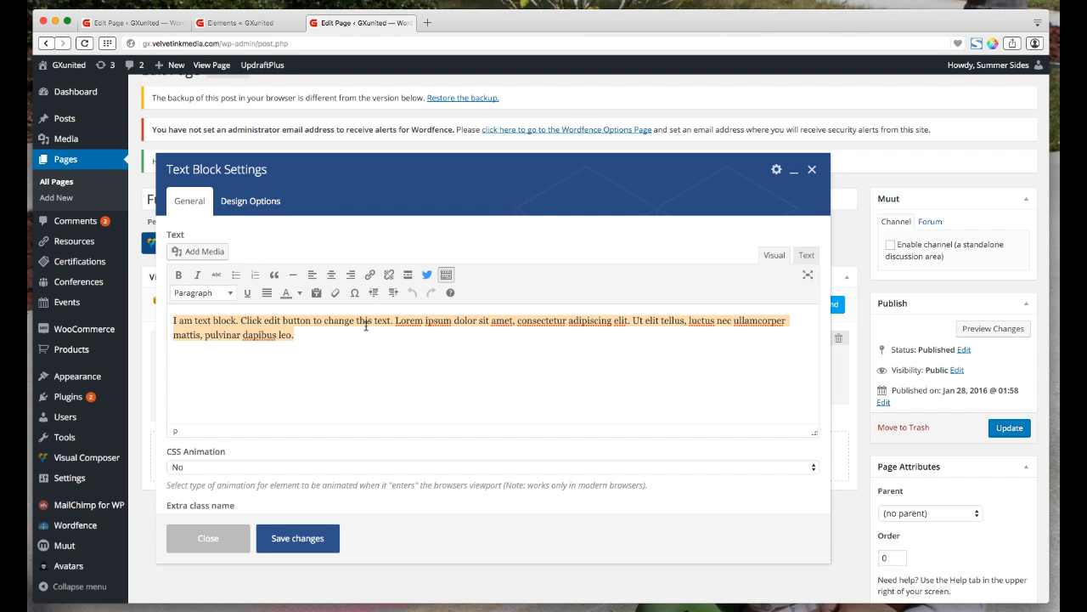
pyautogui.click(302, 433)
pyautogui.write('Lorem ipsum dolor sit amet, consectetur adipiscing elit. Sed massa metus, iaculis vitae orci non, egestas porttitor orci. Vivamus fermentum semper sem, tincidunt ultricies arcu fermentum nec. Etiam condimentum orci a lacinia rhoncus. Sed congue quam ut dolor volutpat euismod ac et nisl. In in ornare nisl. Nulla quis augue nulla. Morbi metus nisl, gravida at quam ut, semper elementum libero. Integer vestibulum pretium nisi, ac pellentesque elit tristique a. Suspendisse venenatis eros nunc, in laoreet justo hendrerit in. Donec ut ipsum lacus.')
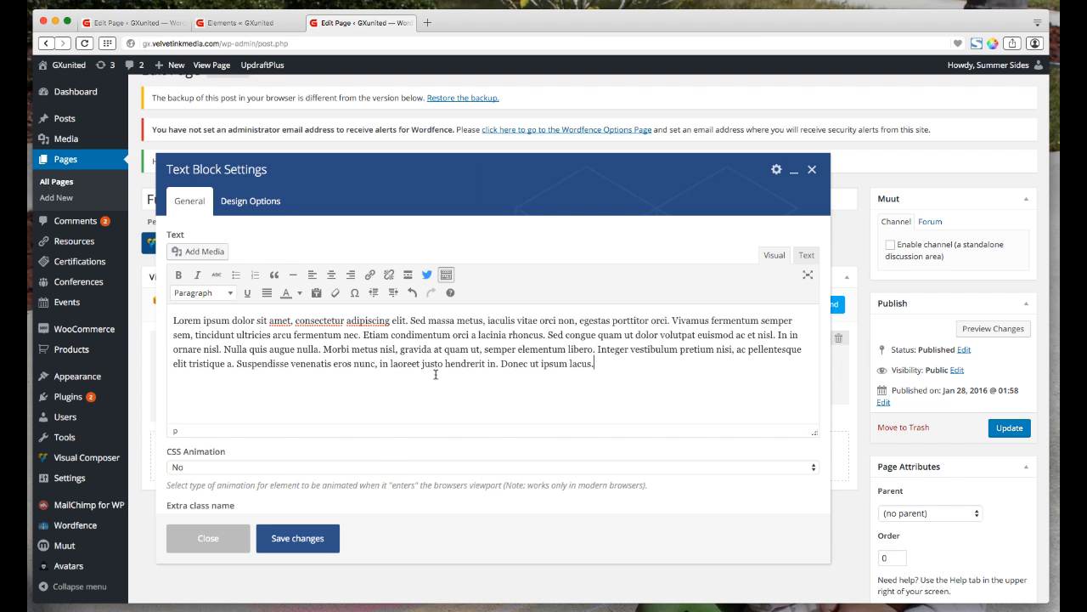
# Insert the line "Title Goes Here" above the paragraph, format it as Heading 3 and save the text block
pyautogui.click(175, 321)
pyautogui.press('Return')
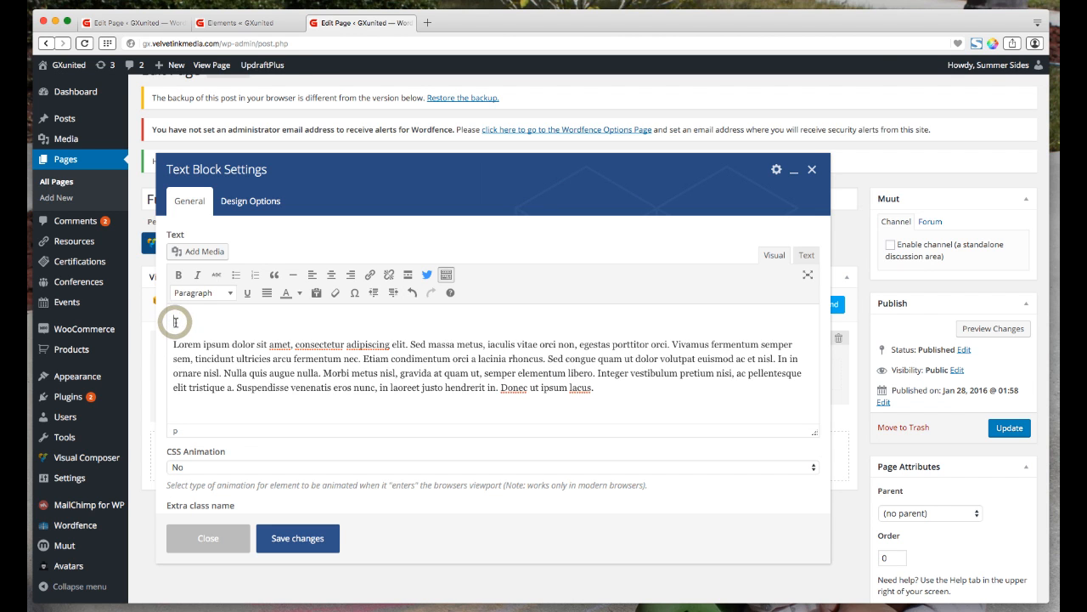
pyautogui.write('Title Goes Here')
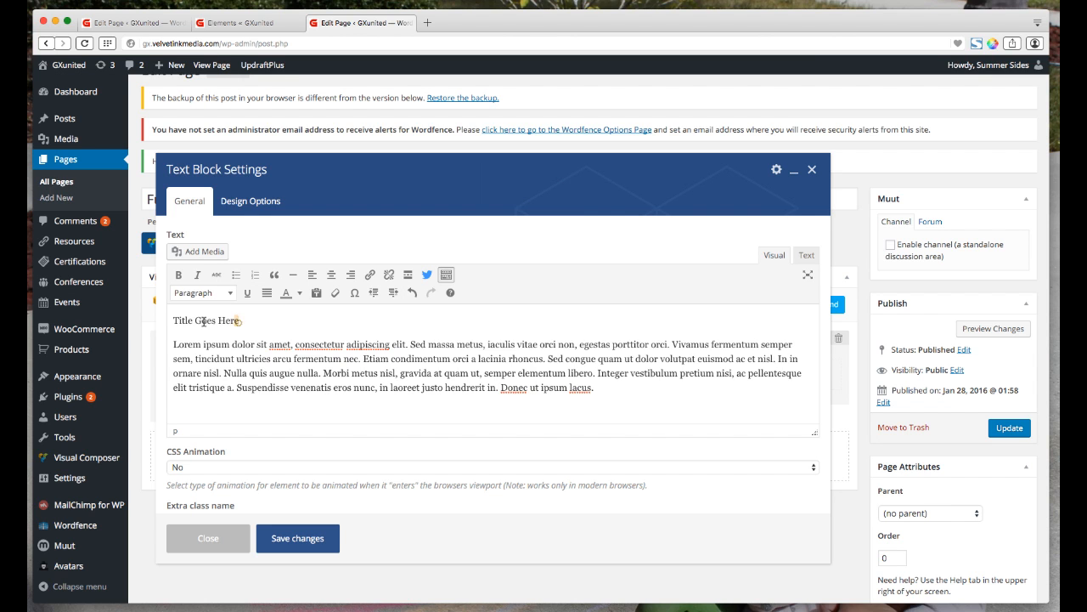
pyautogui.moveTo(238, 321); pyautogui.dragTo(173, 321)
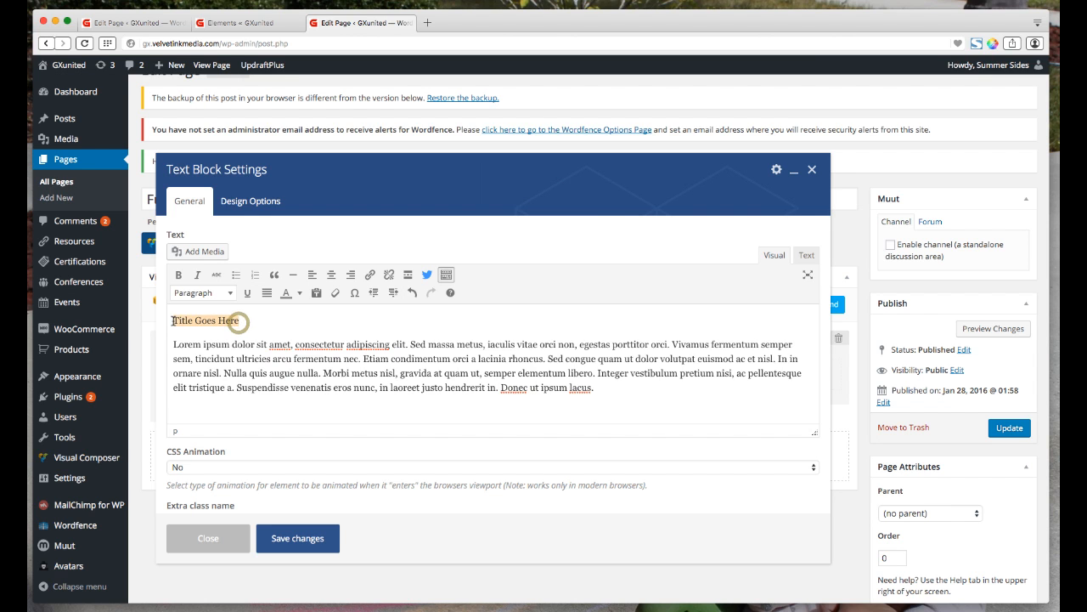
pyautogui.click(229, 293)
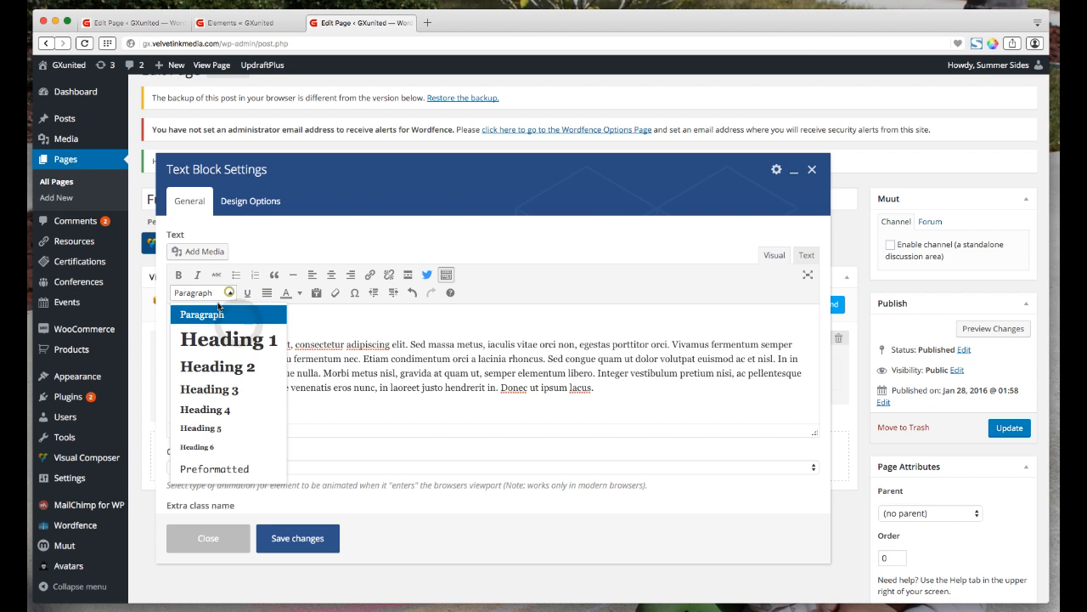
pyautogui.click(216, 388)
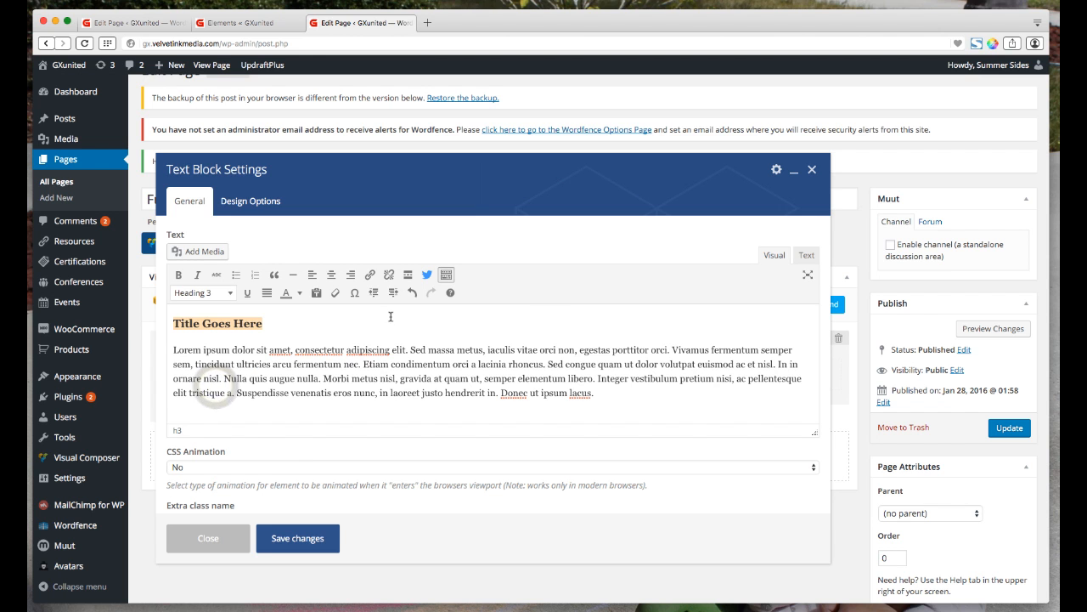
pyautogui.scroll(-1, 304, 452)
pyautogui.scroll(-3, 304, 452)
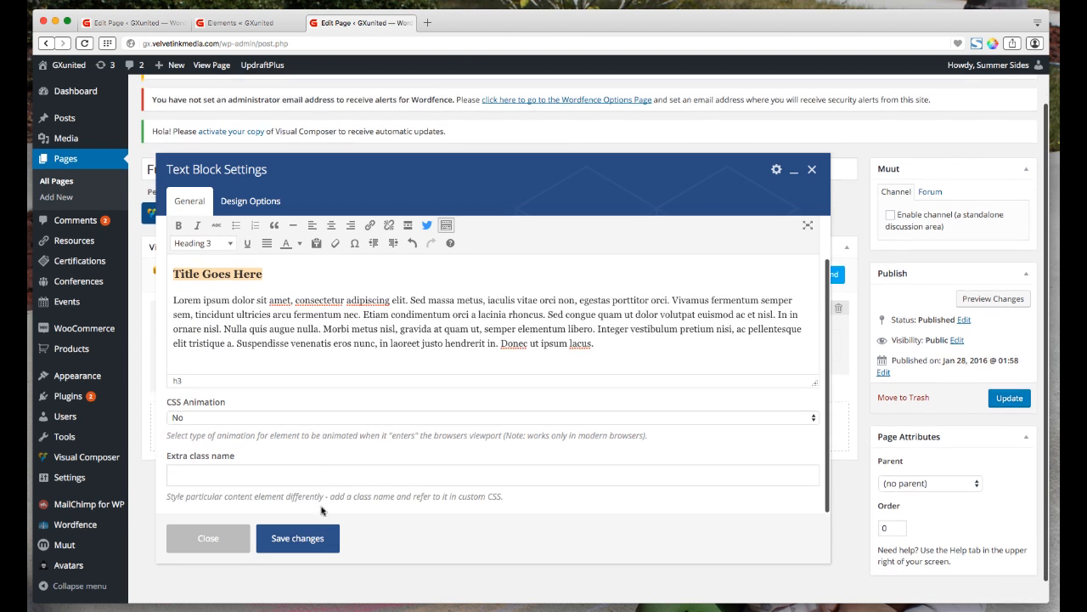
pyautogui.click(299, 538)
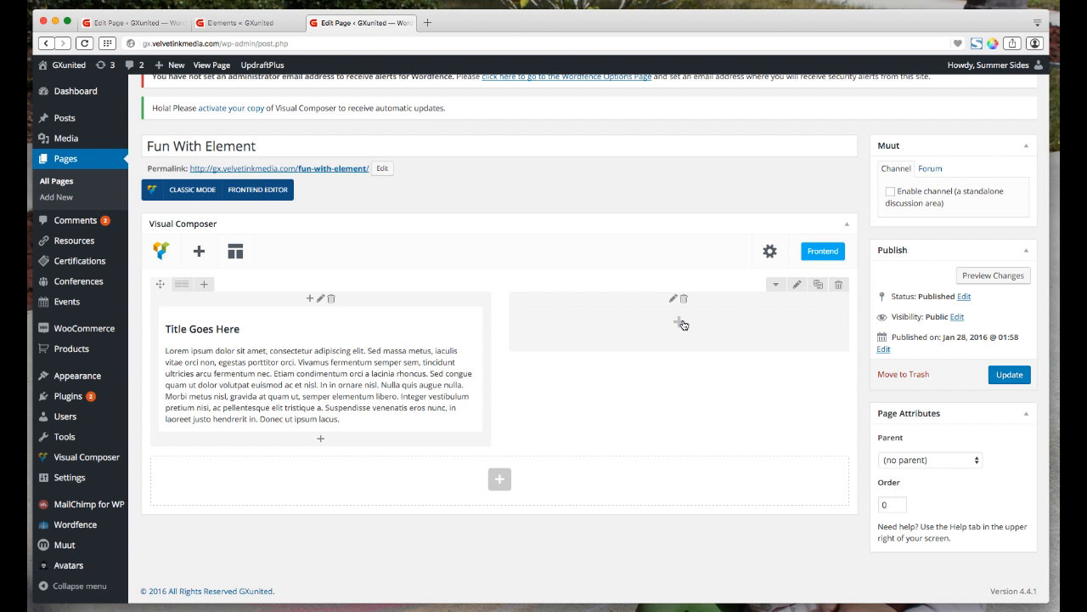
# Duplicate the text block and move the copy into the row's empty second column
pyautogui.moveTo(346, 370)
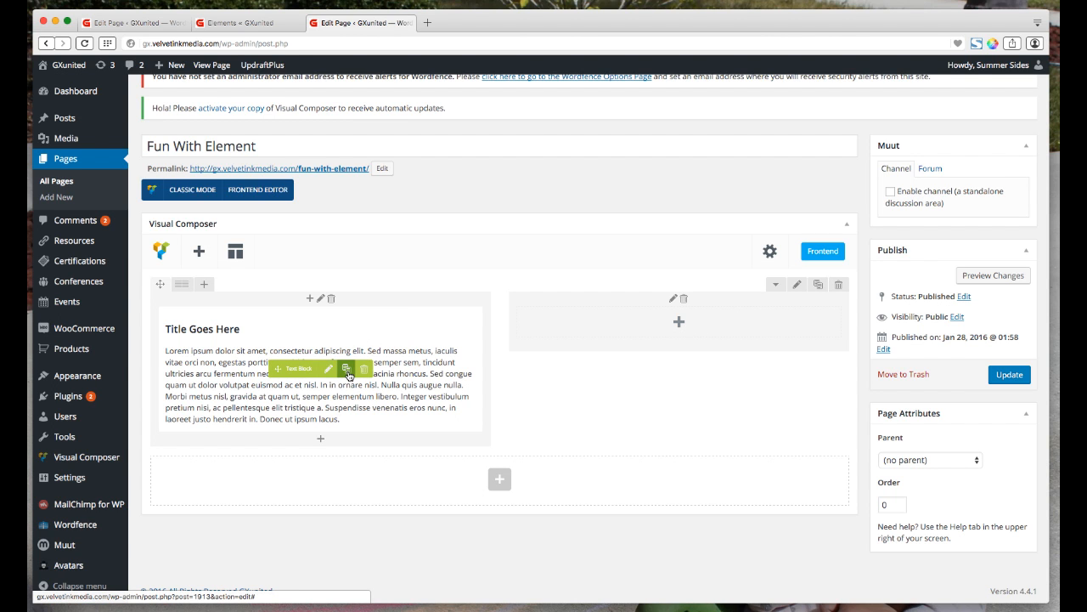
pyautogui.click(348, 370)
pyautogui.moveTo(287, 500); pyautogui.dragTo(636, 333)
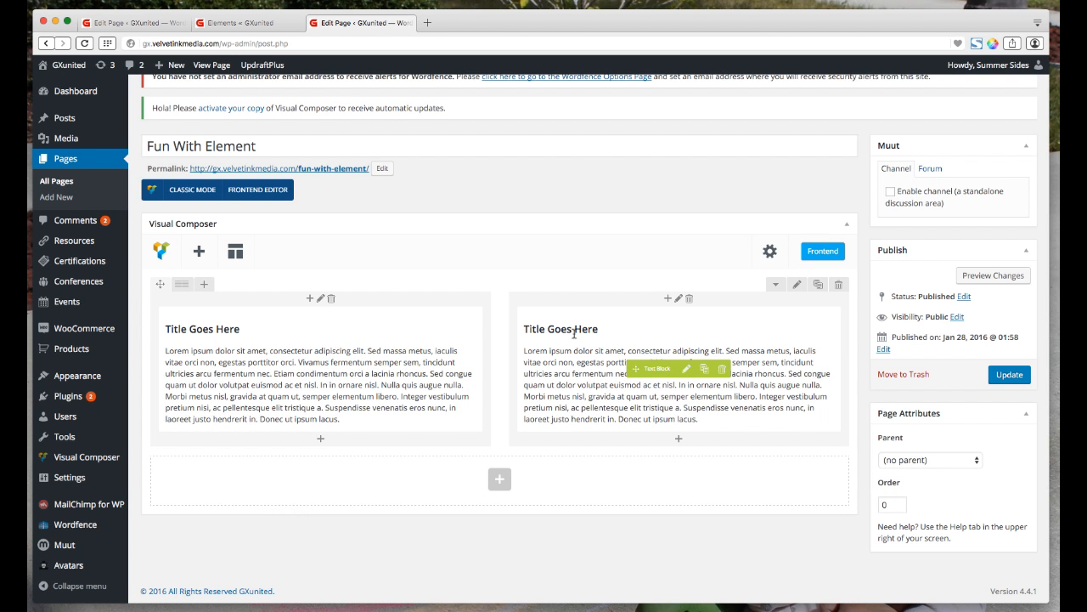
# Make "Sed congue quam ut dolor volutpa" bold and green in the second column's text block, and save the changes
pyautogui.click(687, 368)
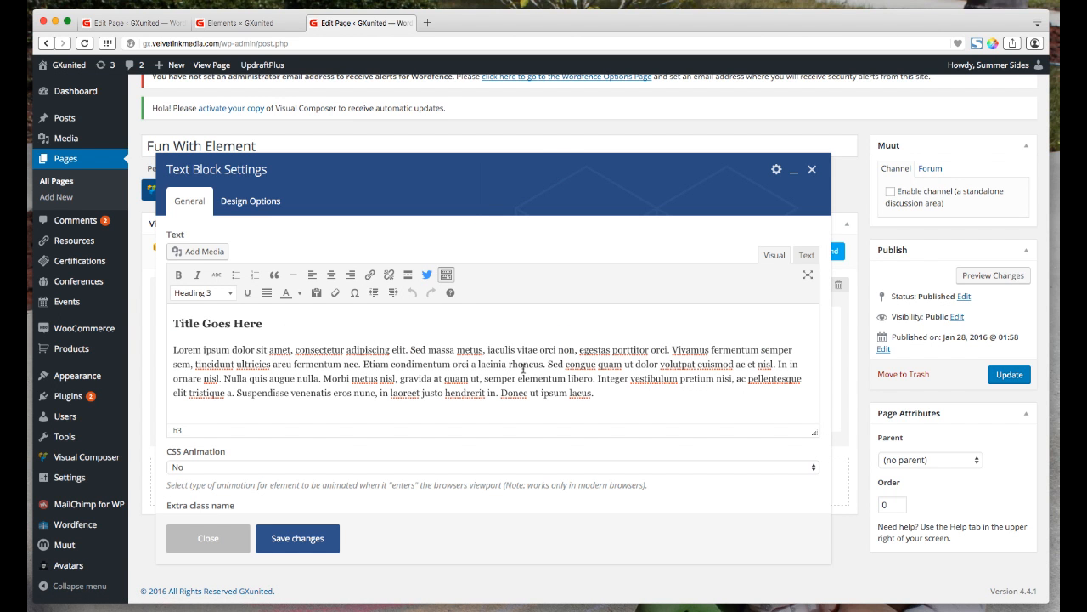
pyautogui.moveTo(551, 364); pyautogui.dragTo(695, 363)
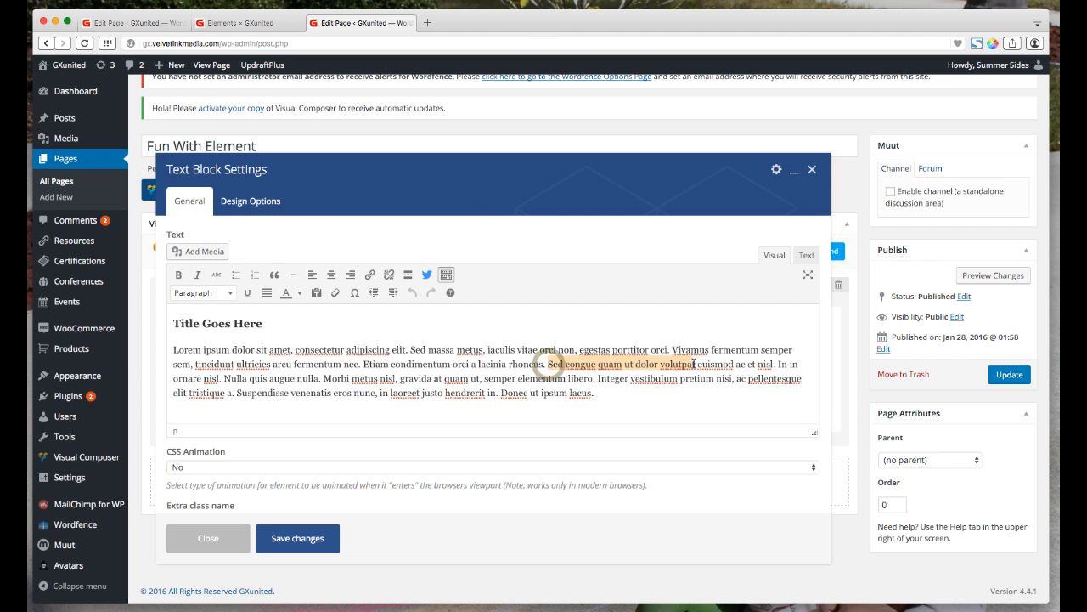
pyautogui.click(178, 274)
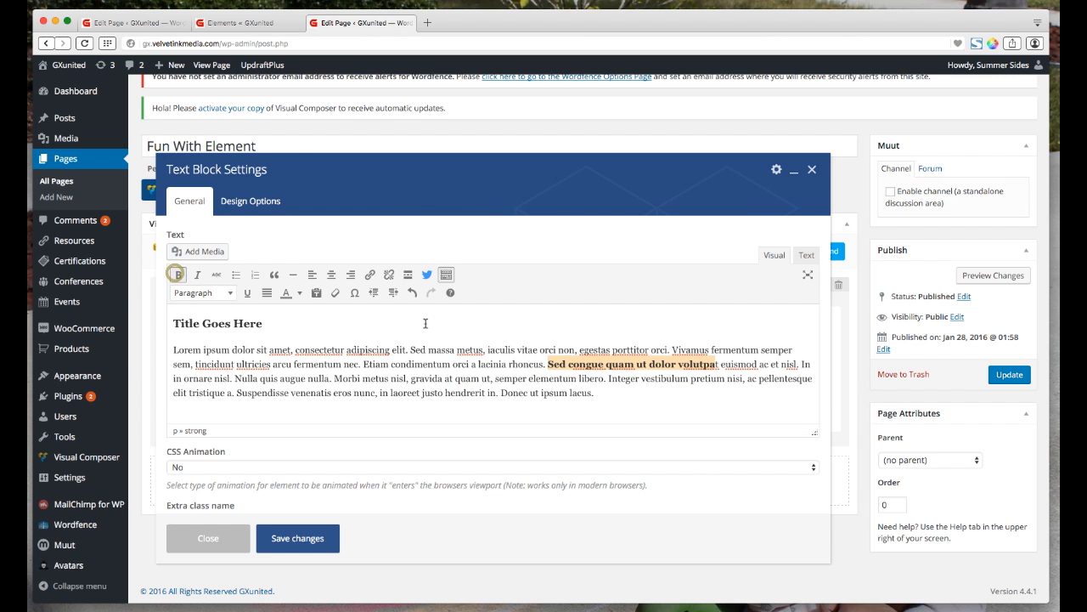
pyautogui.click(298, 293)
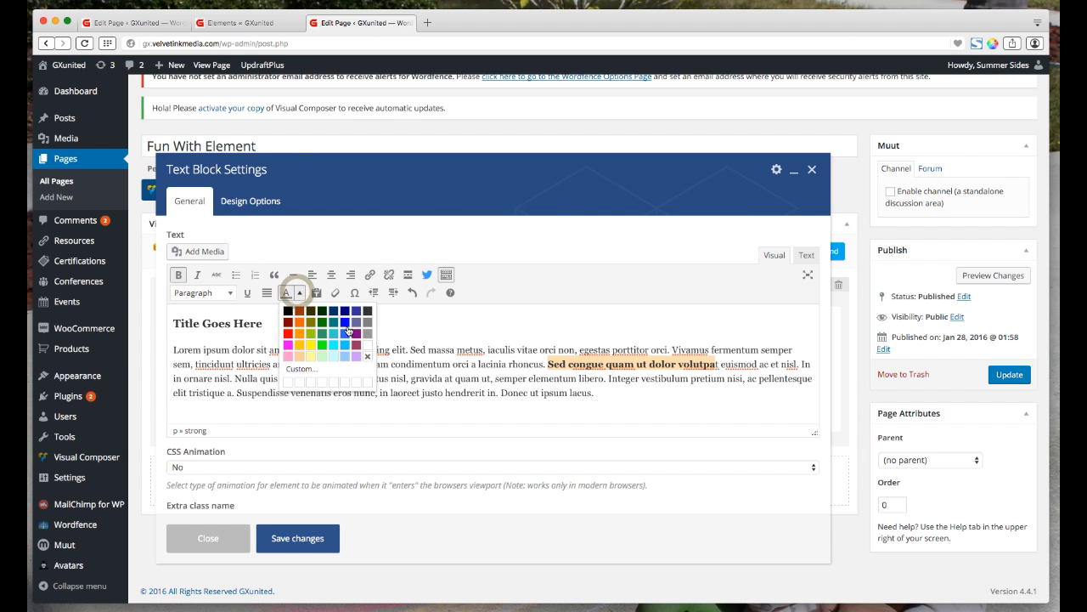
pyautogui.click(323, 333)
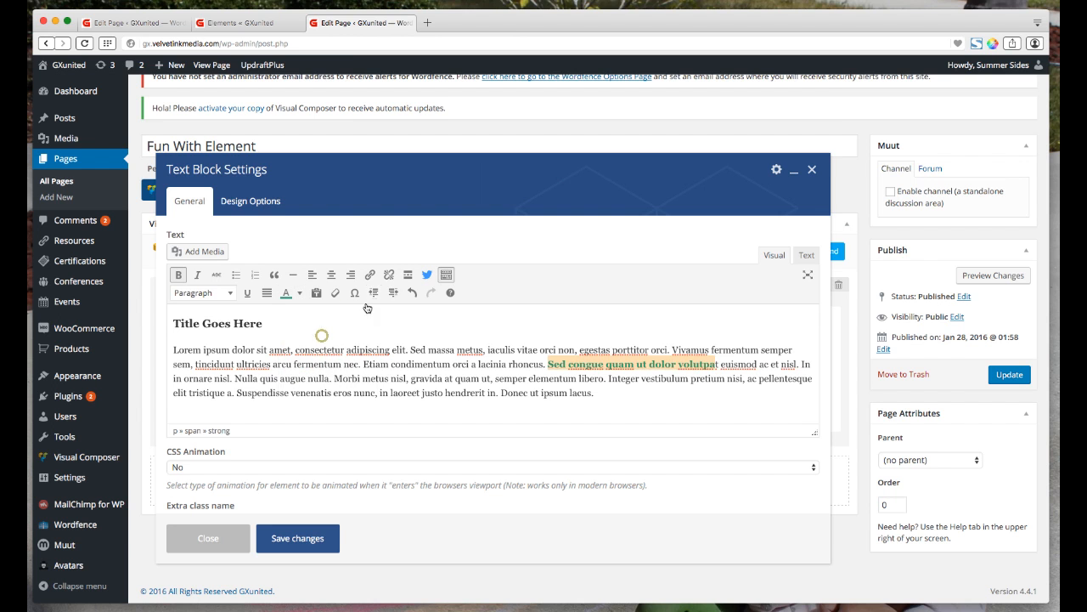
pyautogui.click(316, 538)
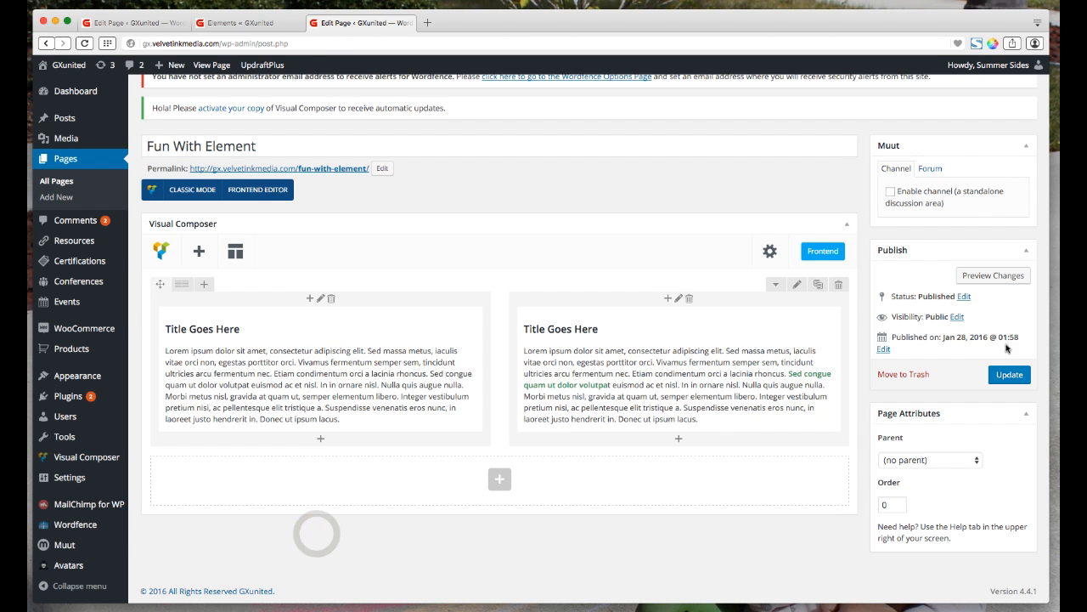
# Update the page, view the published "Fun With Element" page and return to the editor
pyautogui.click(1010, 374)
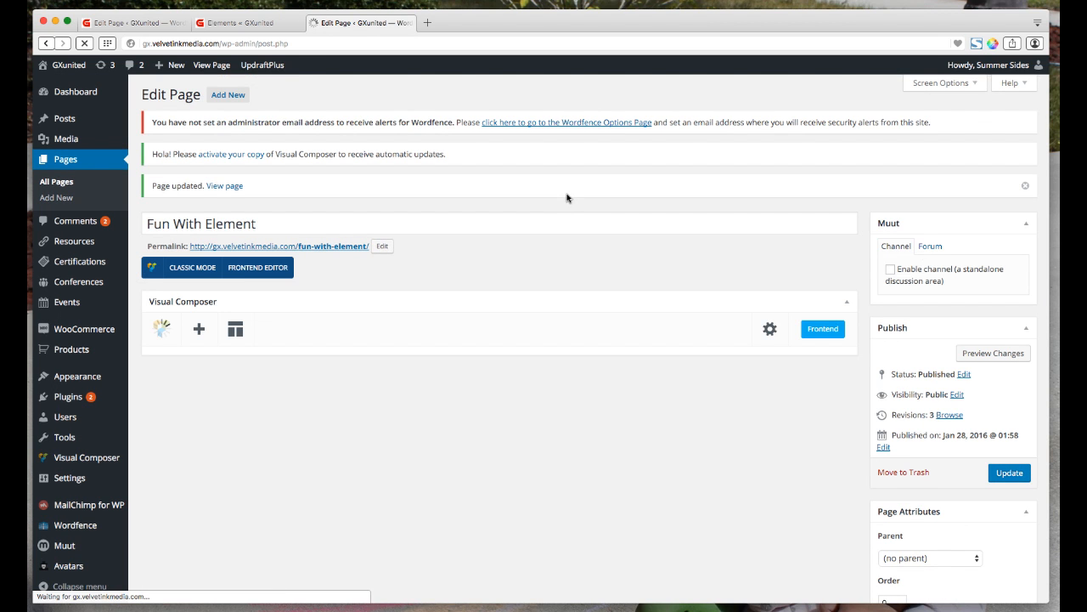
pyautogui.click(212, 64)
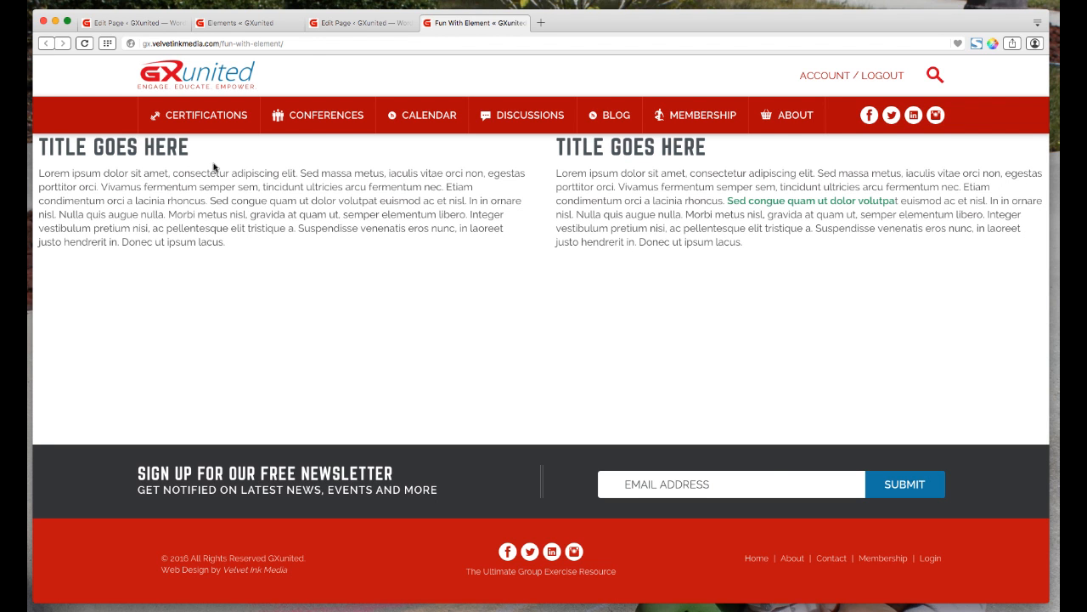
pyautogui.click(358, 23)
# Add a Banner element below the two-column row, keeping General banner as its type
pyautogui.scroll(-1, 607, 282)
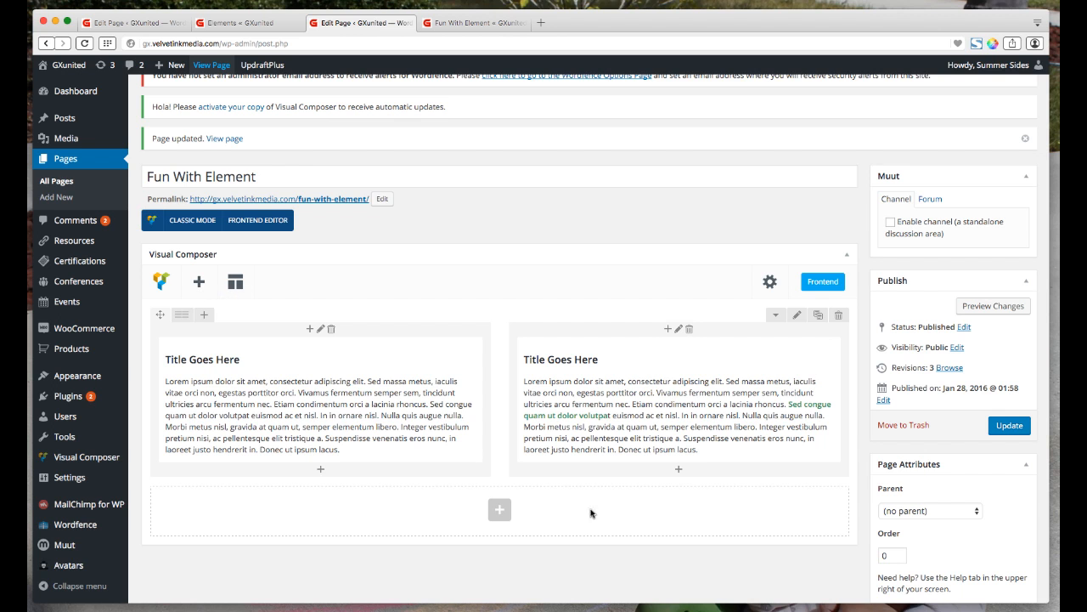
pyautogui.click(498, 512)
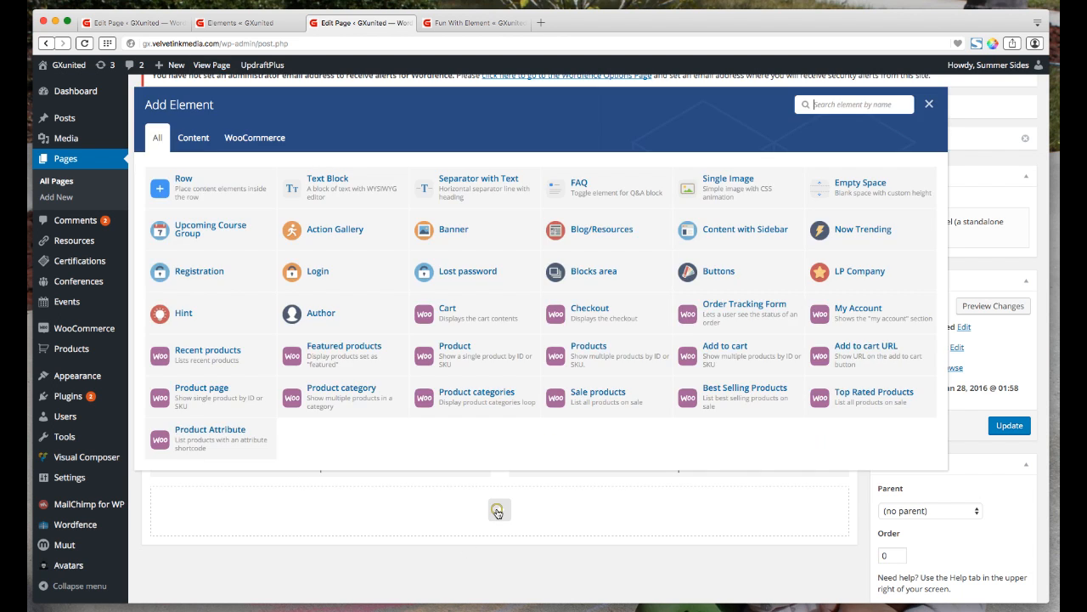
pyautogui.click(470, 243)
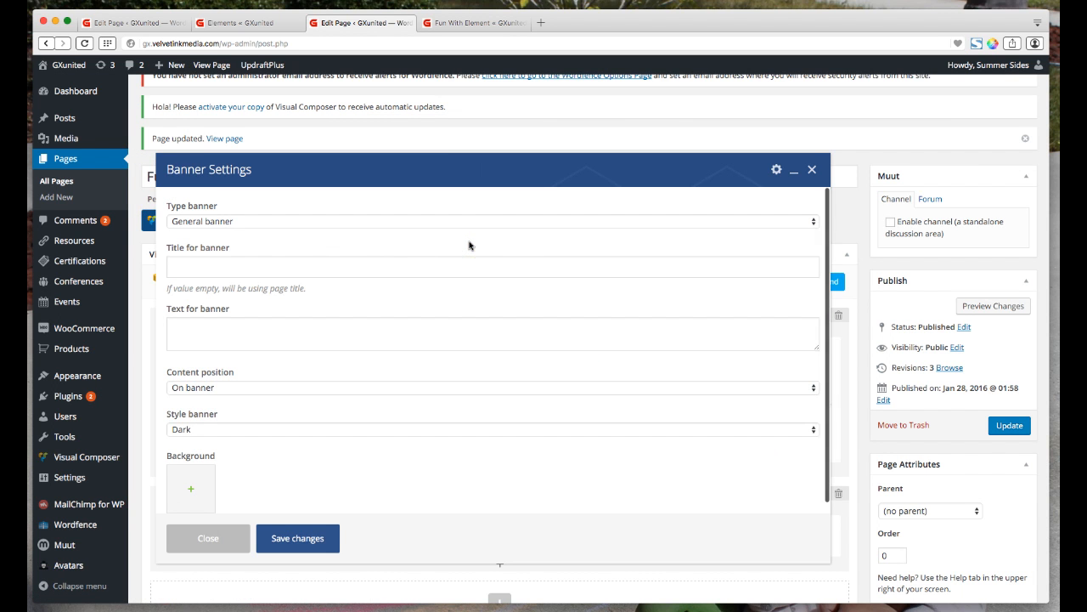
pyautogui.click(218, 221)
pyautogui.click(214, 219)
# Set the banner's title to "Hello There" and its text to "Hello Again, I'm Awesome!"
pyautogui.click(213, 268)
pyautogui.write('Hello There')
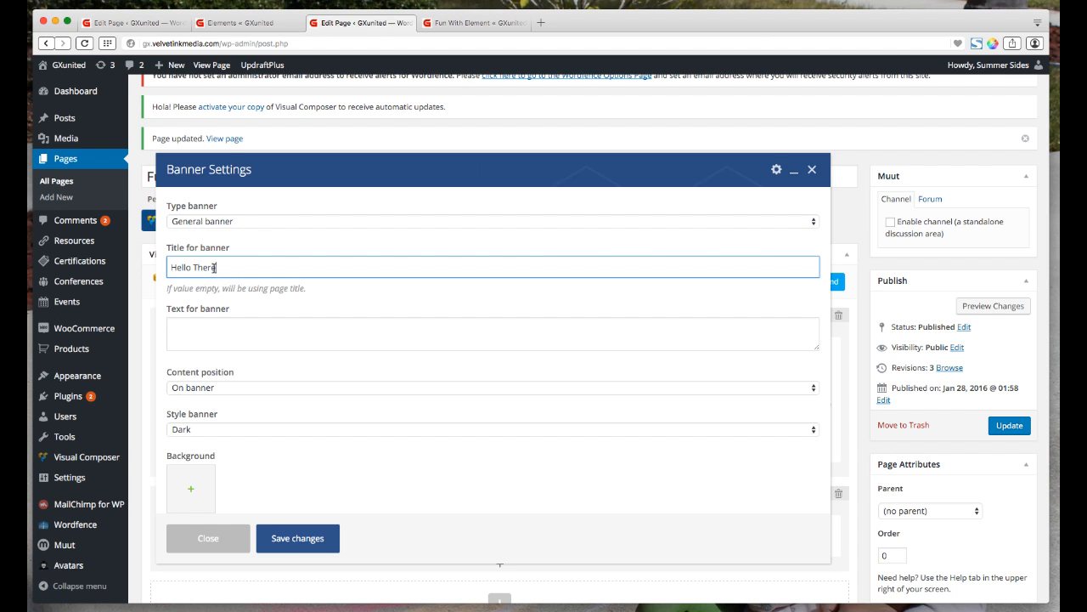
pyautogui.press('Tab')
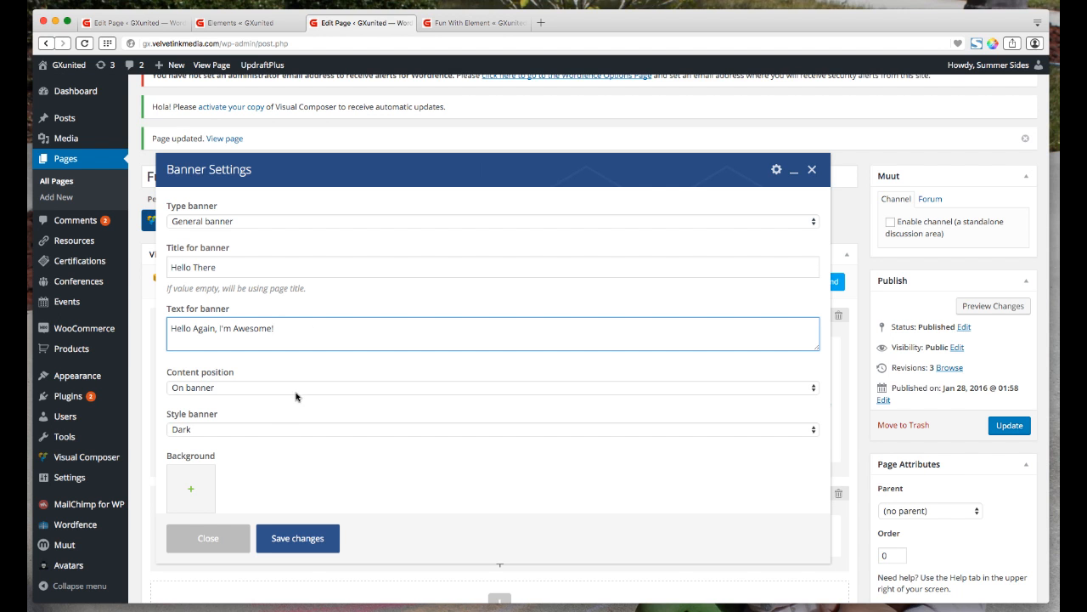
# Keep the banner's content position as On banner, set article-cycle.jpg as its background image, and save the changes
pyautogui.click(240, 388)
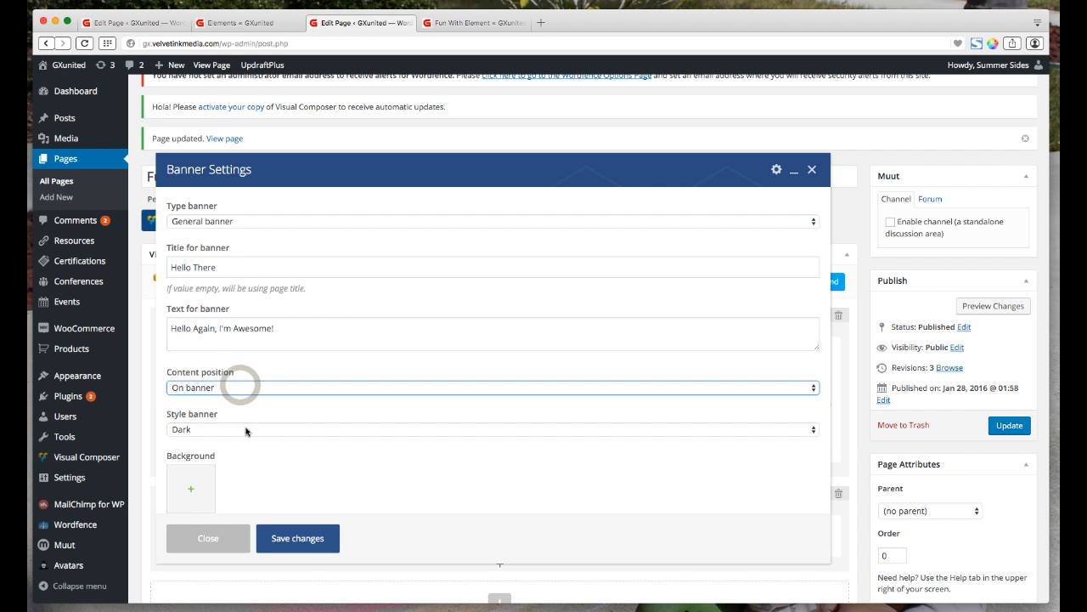
pyautogui.click(194, 483)
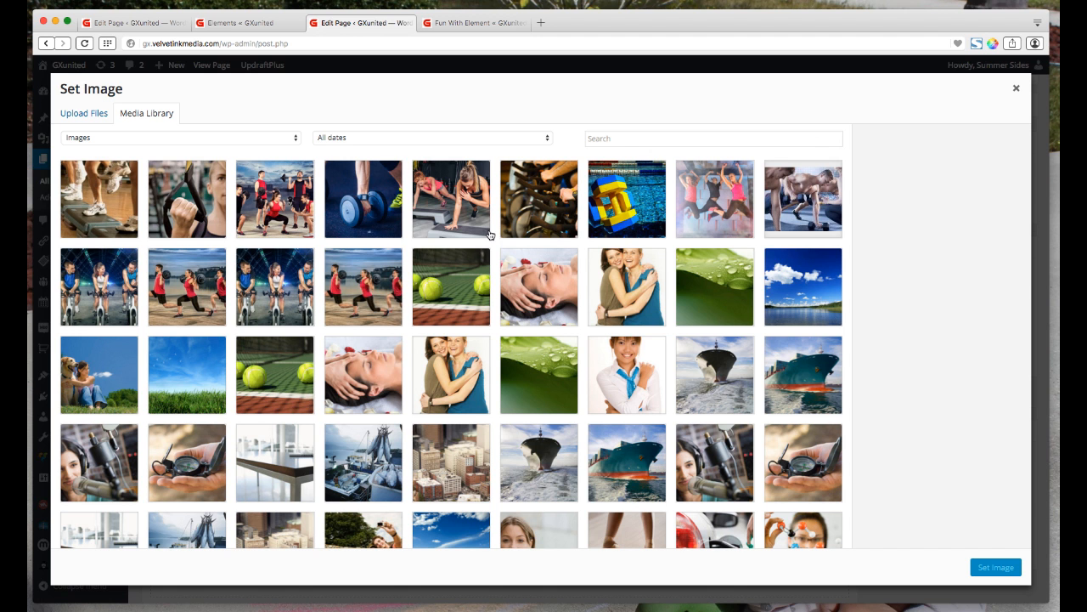
pyautogui.click(463, 219)
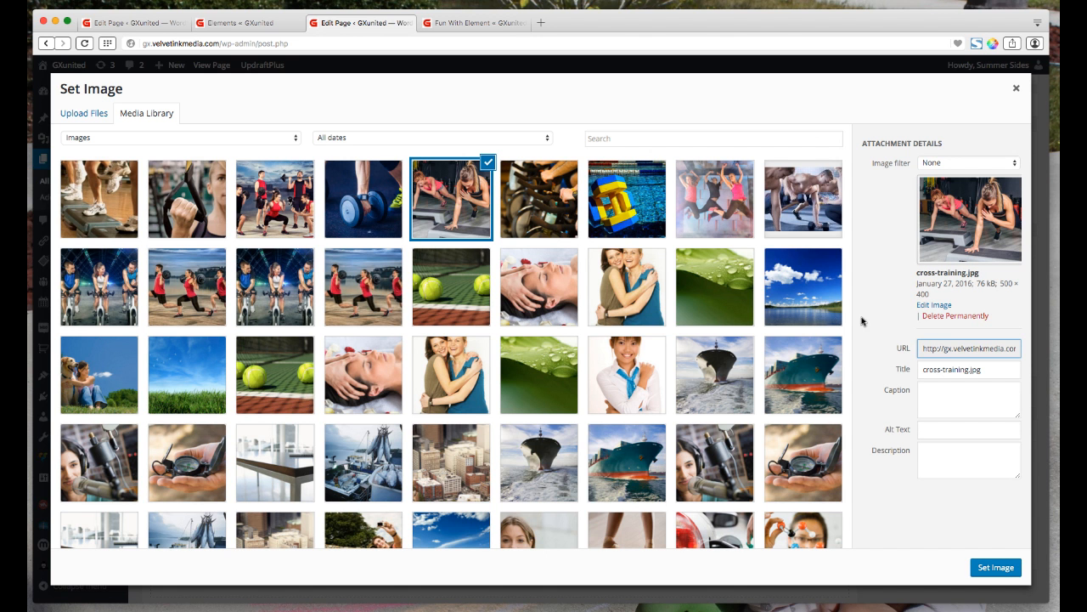
pyautogui.scroll(-5, 618, 270)
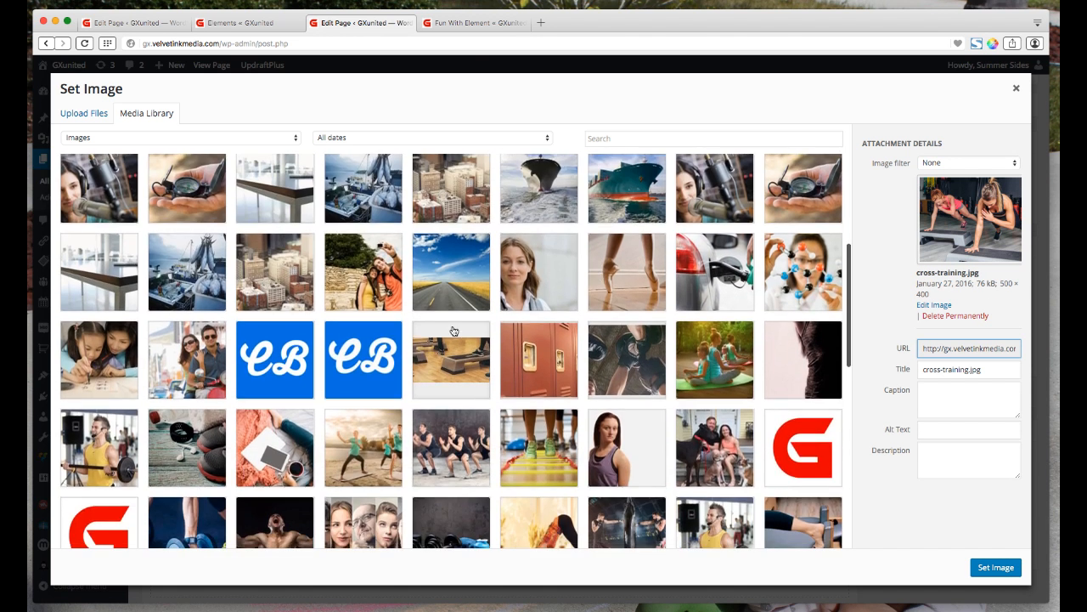
pyautogui.click(640, 372)
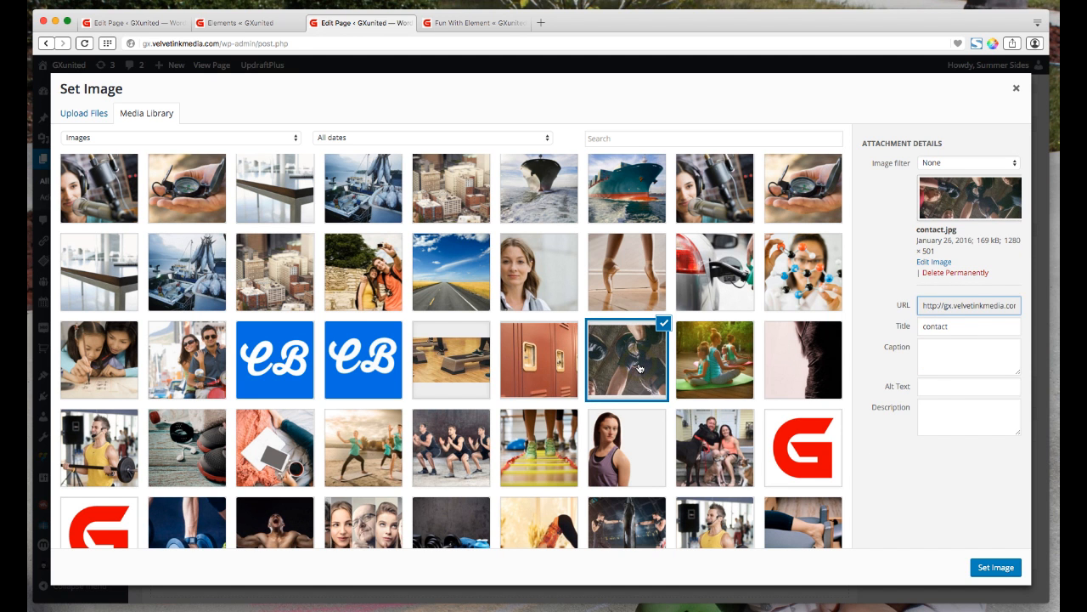
pyautogui.scroll(-3, 454, 380)
pyautogui.click(312, 431)
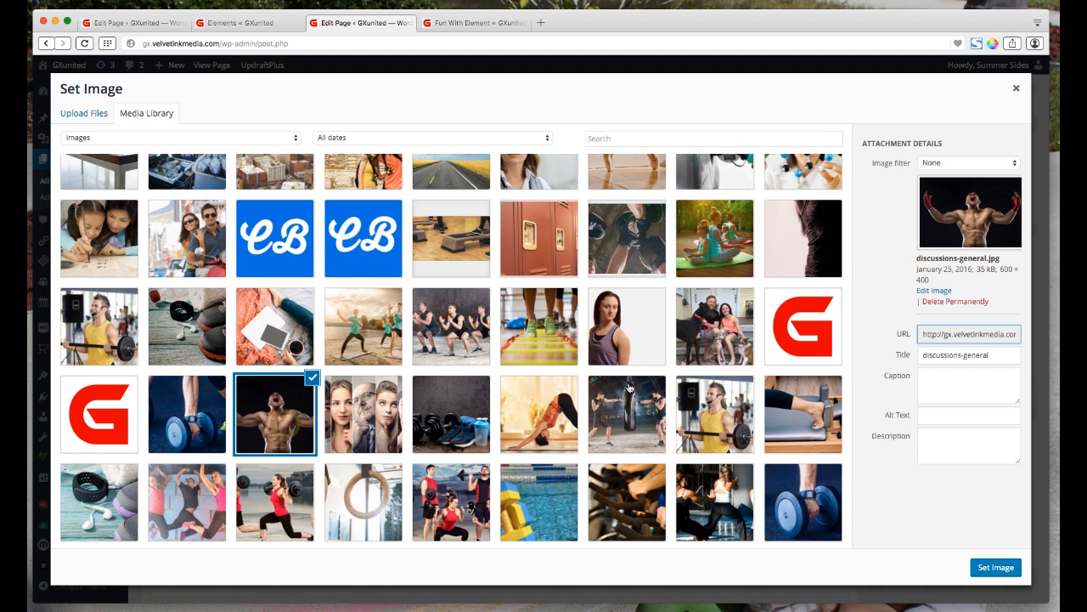
pyautogui.click(467, 432)
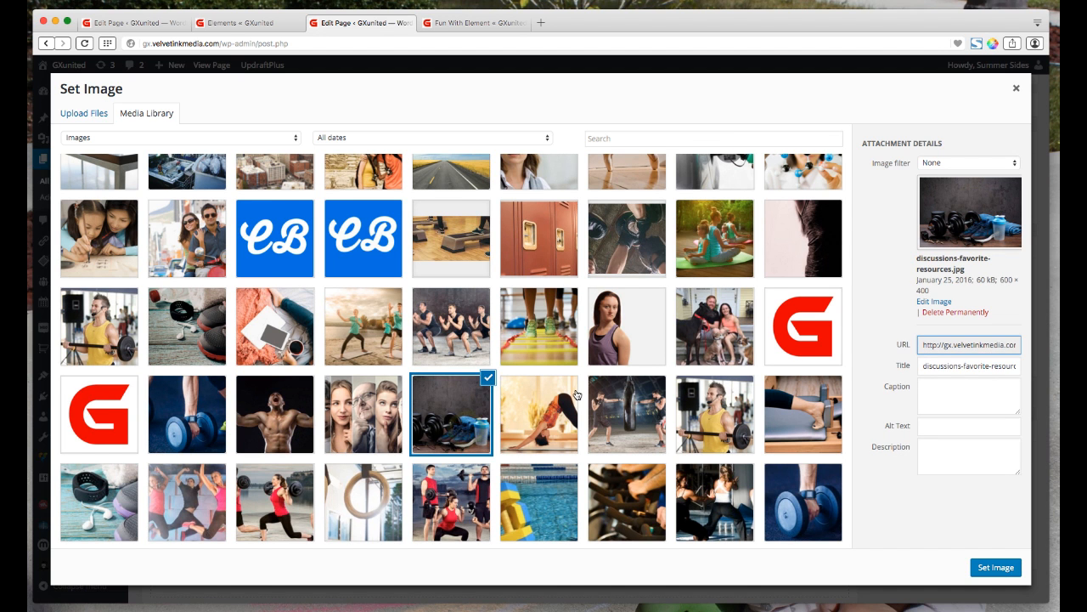
pyautogui.scroll(-2, 543, 425)
pyautogui.click(627, 416)
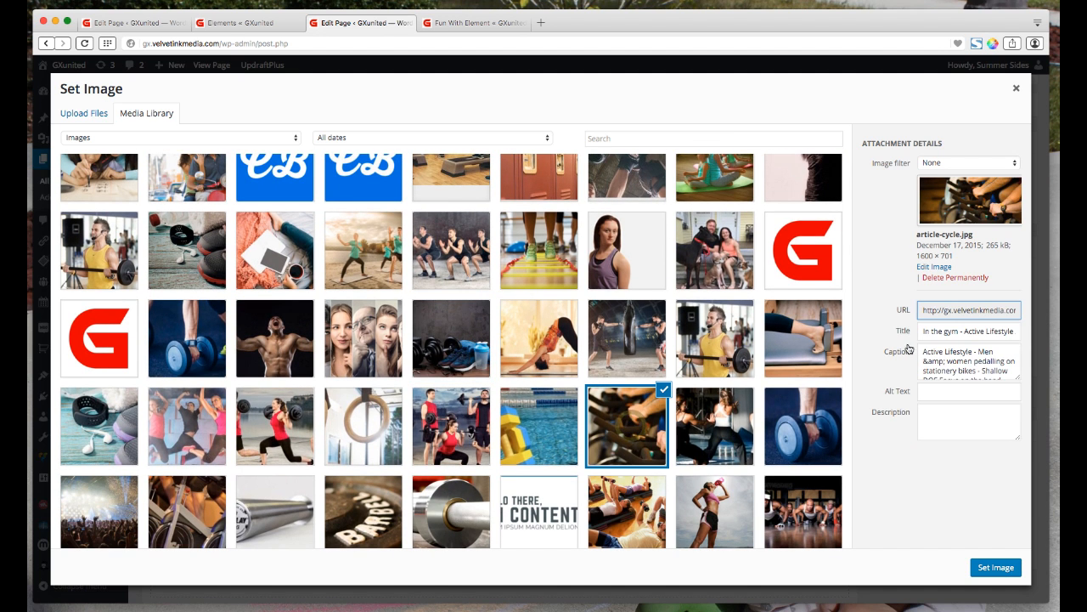
pyautogui.click(997, 569)
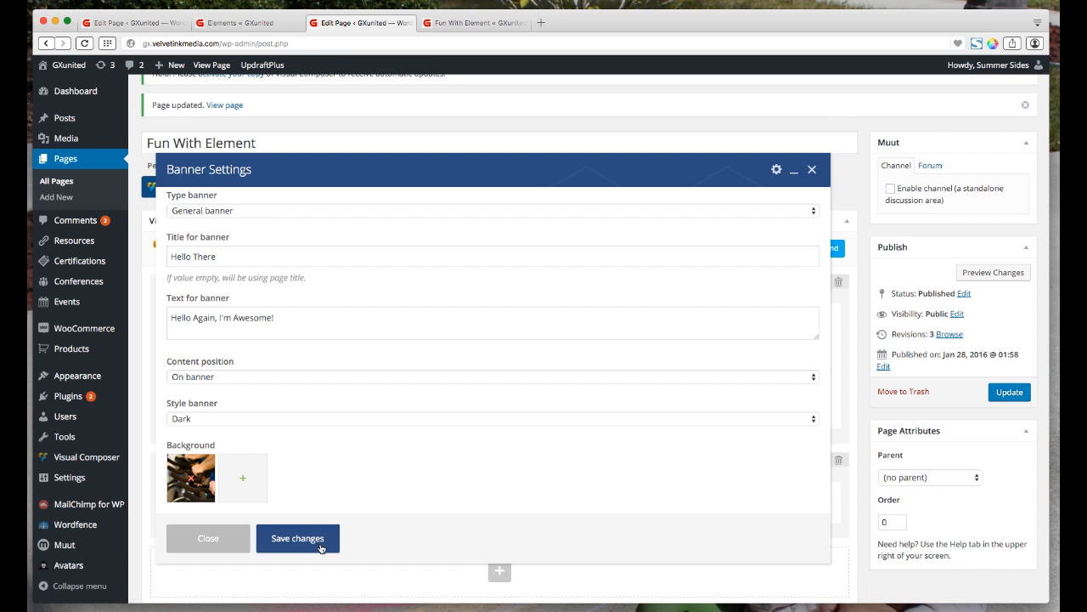
pyautogui.click(321, 539)
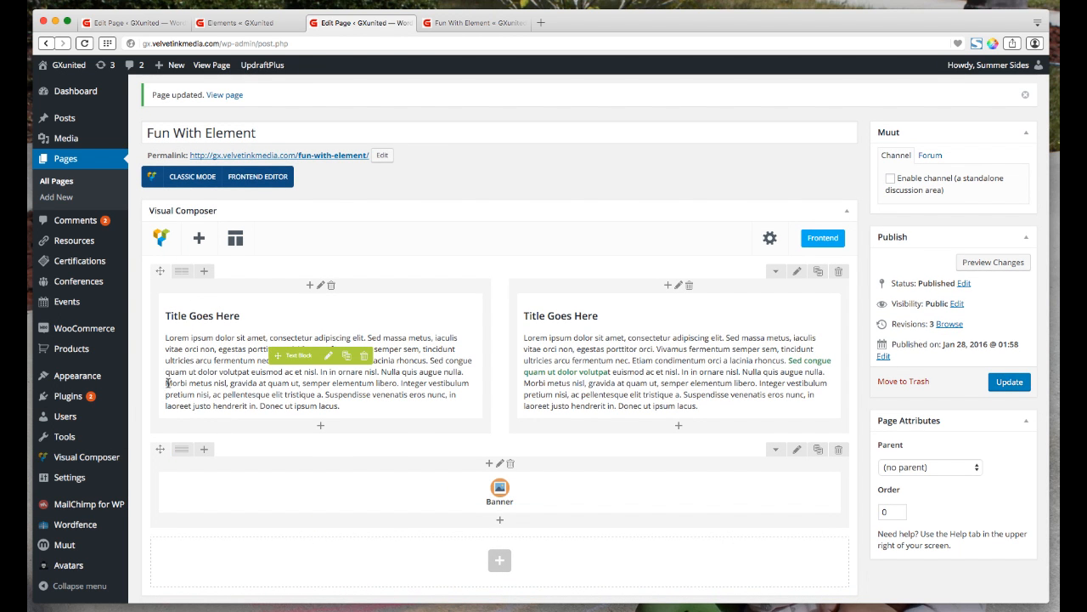
# Move the Banner row above the two-column row, and update the page to check the published version
pyautogui.moveTo(160, 449); pyautogui.dragTo(162, 283)
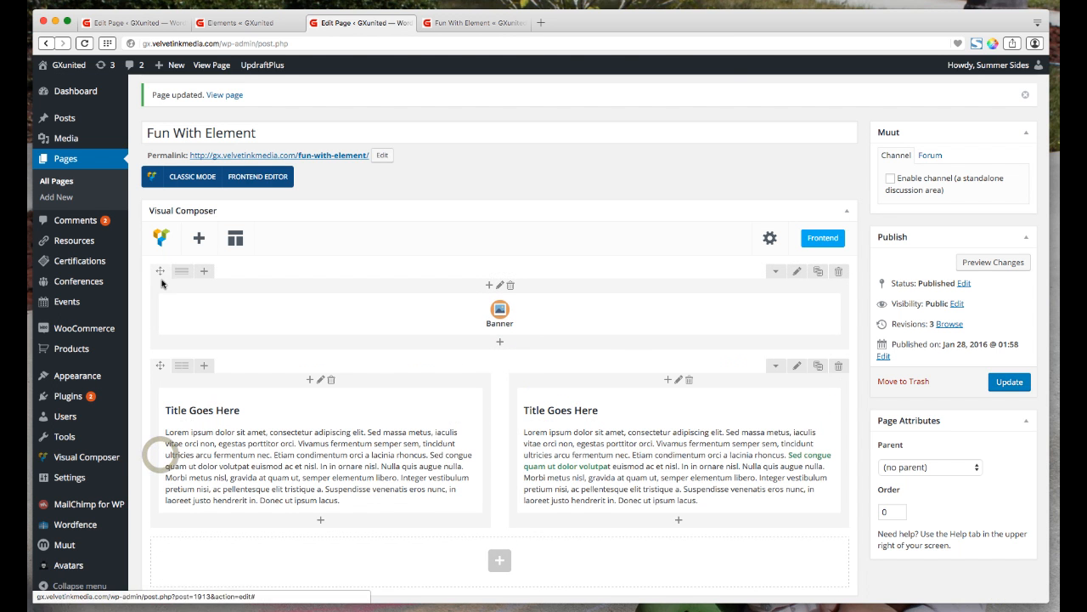
pyautogui.click(1022, 381)
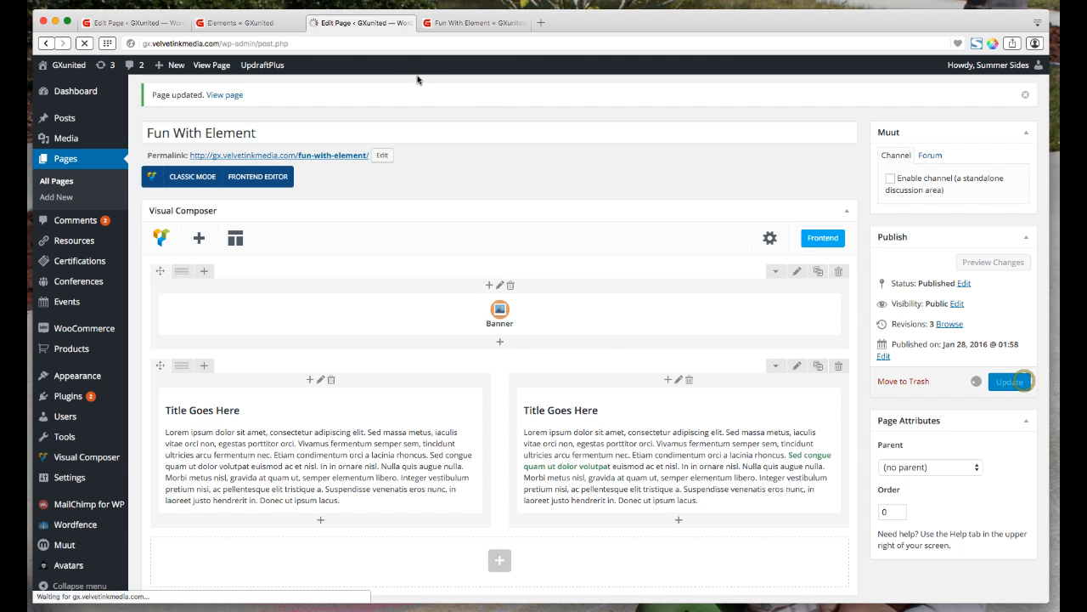
pyautogui.click(475, 23)
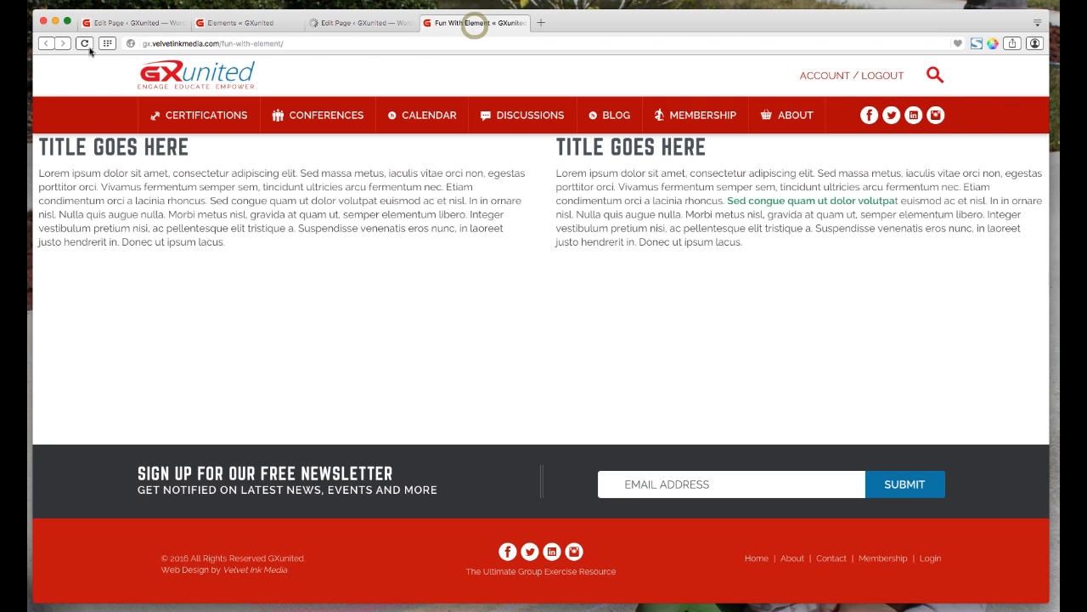
pyautogui.click(84, 43)
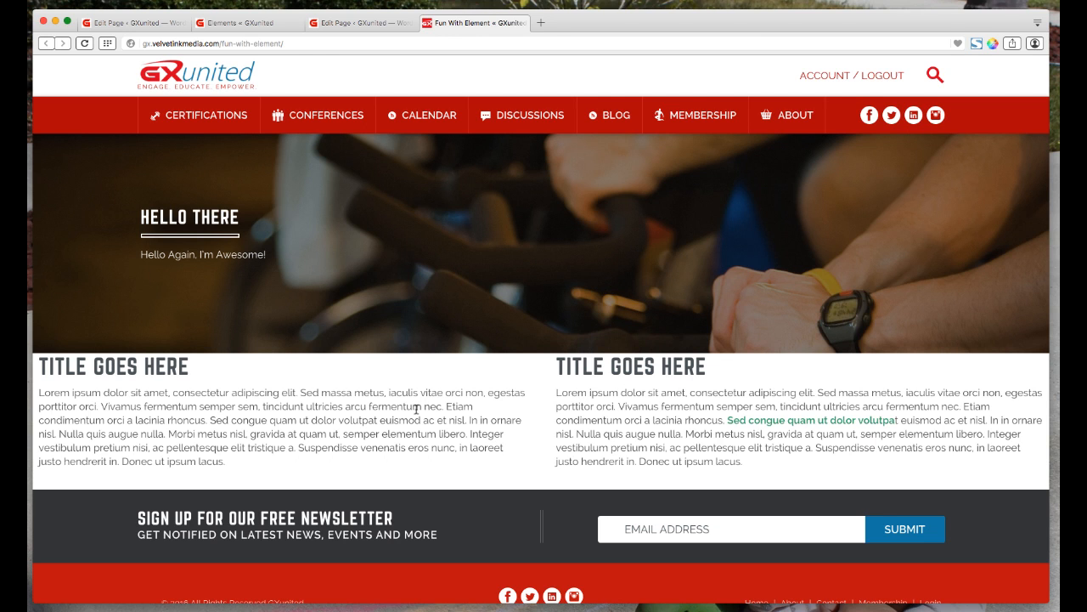
pyautogui.click(358, 23)
# Examine the design options of the first column's text block and of the column itself, leaving both without changes
pyautogui.scroll(-1, 542, 329)
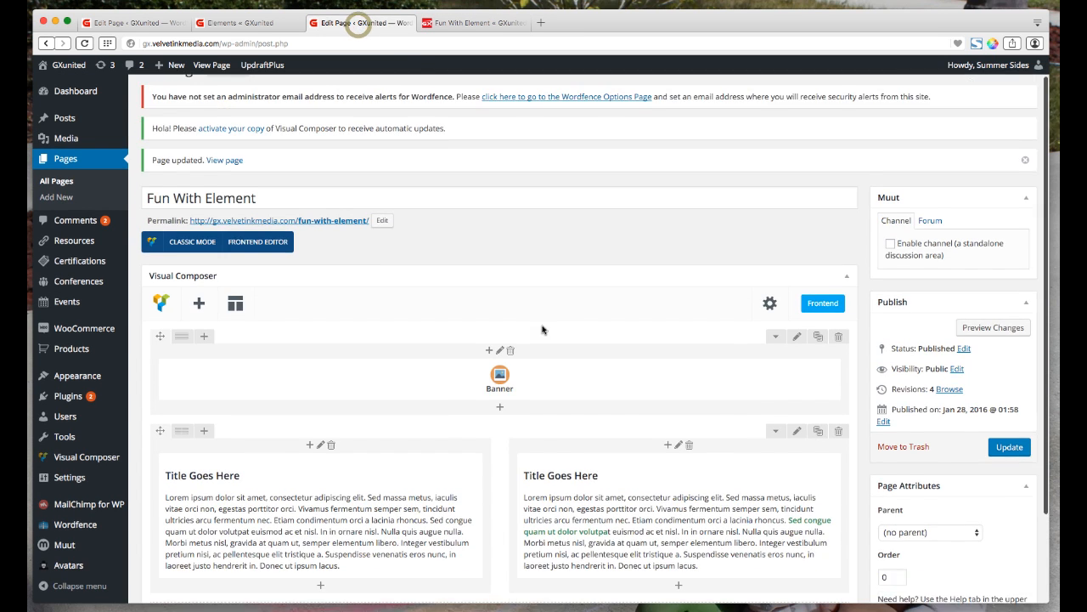
pyautogui.scroll(-3, 542, 329)
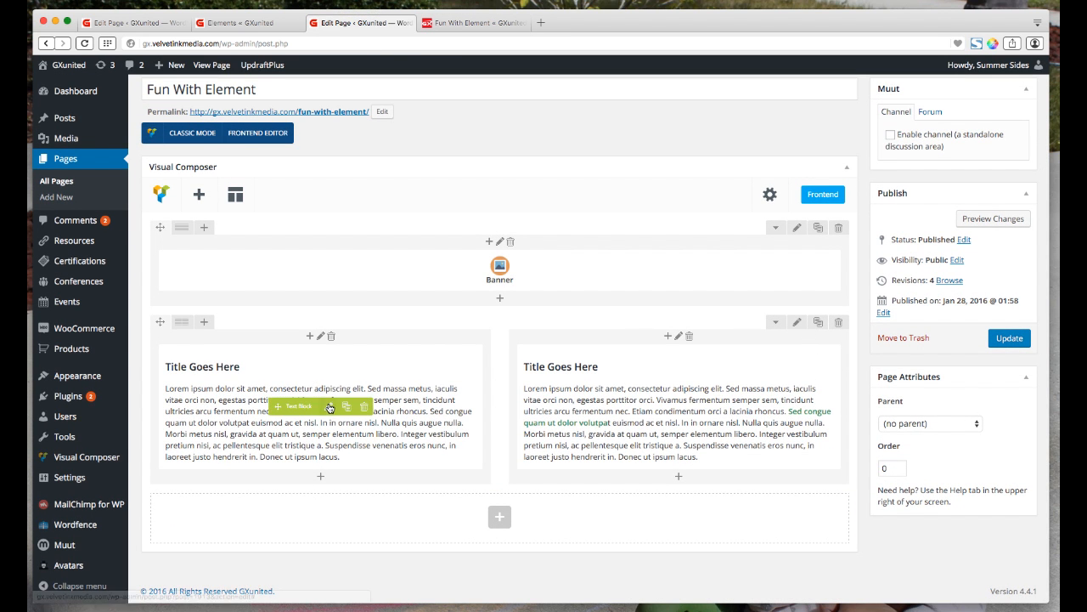
pyautogui.click(330, 408)
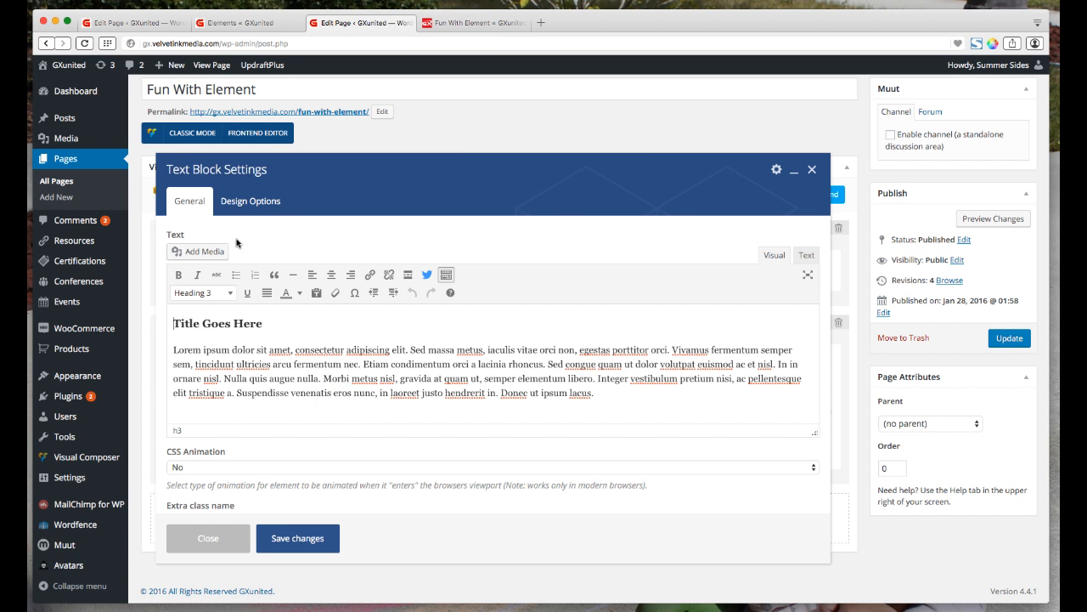
pyautogui.click(246, 206)
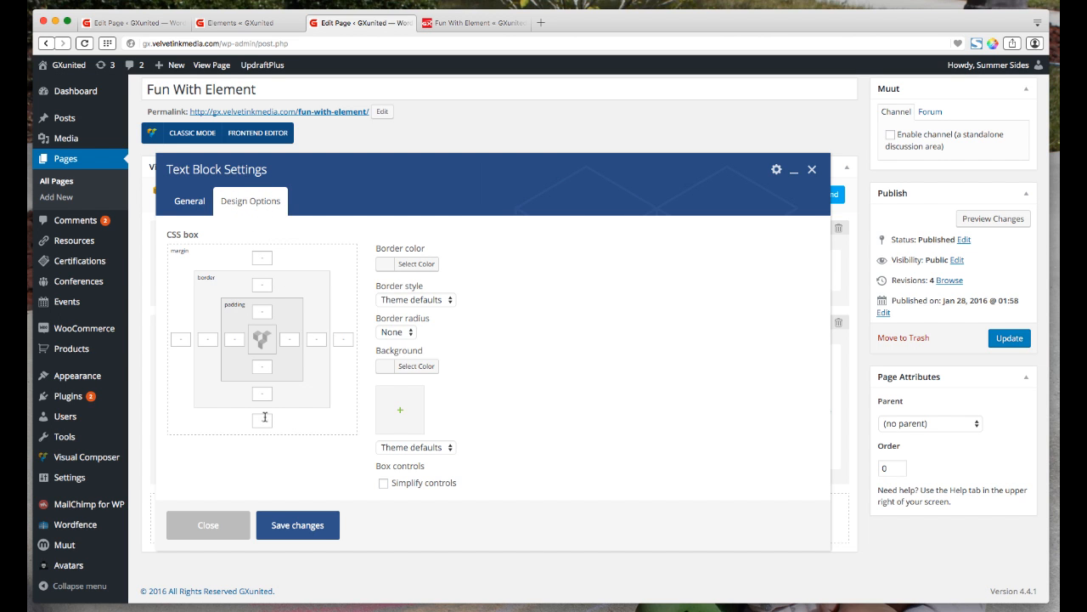
pyautogui.click(227, 527)
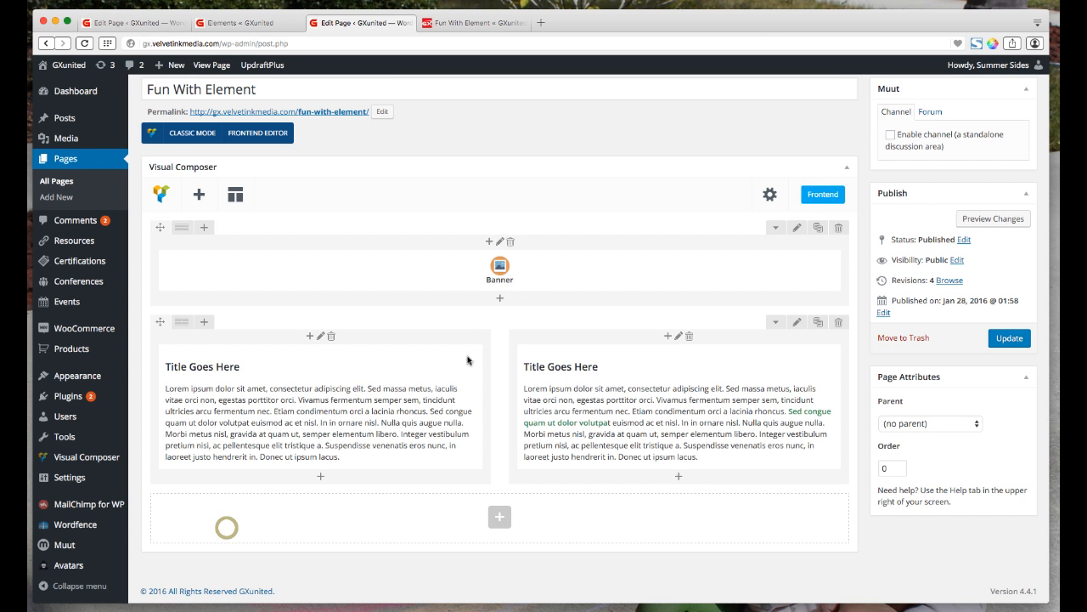
pyautogui.click(323, 337)
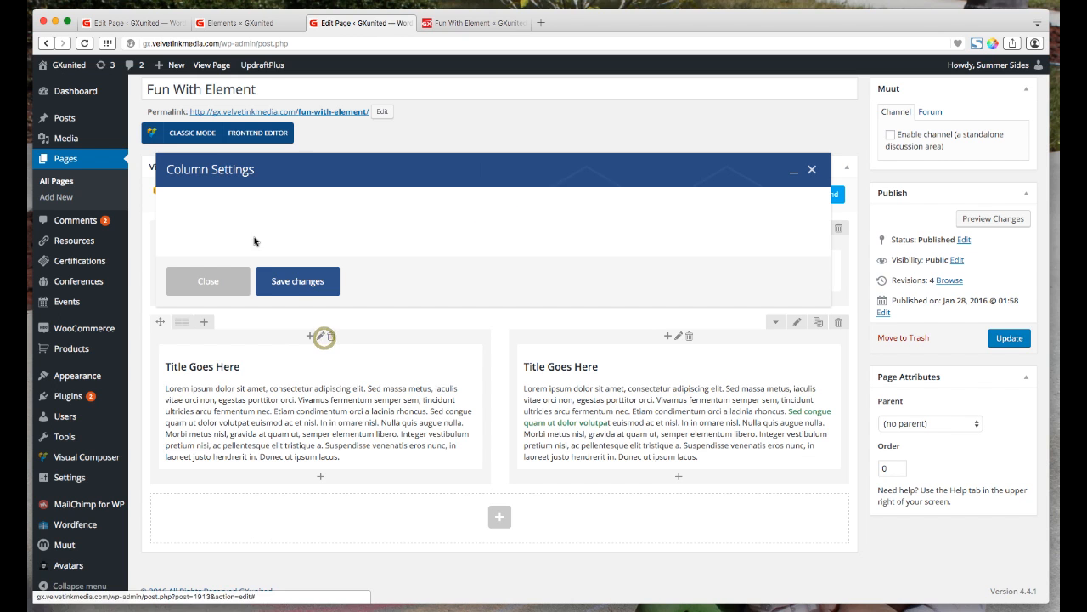
pyautogui.click(252, 205)
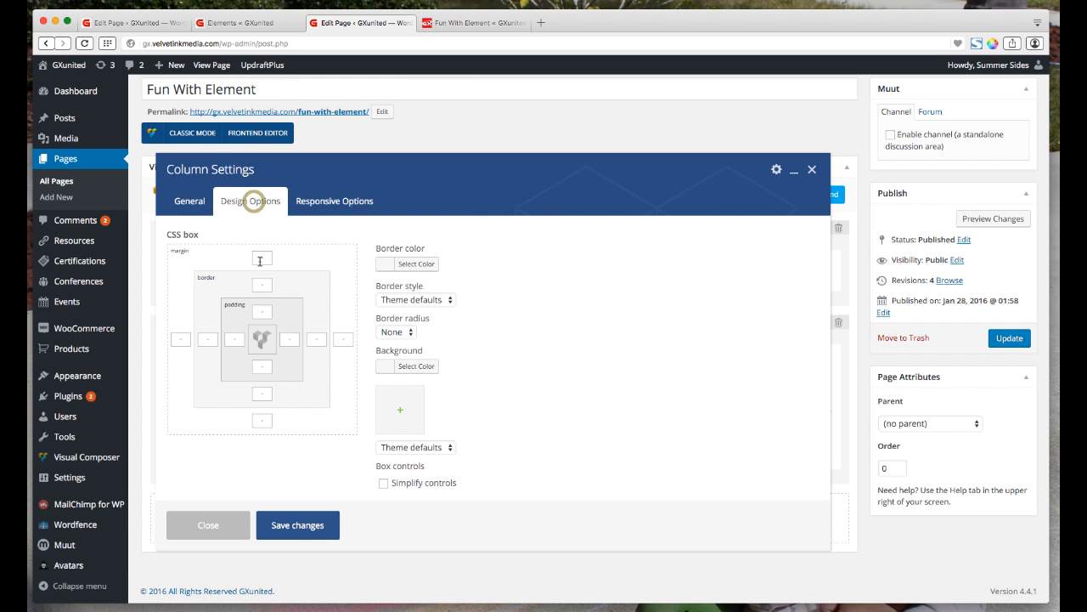
pyautogui.click(228, 527)
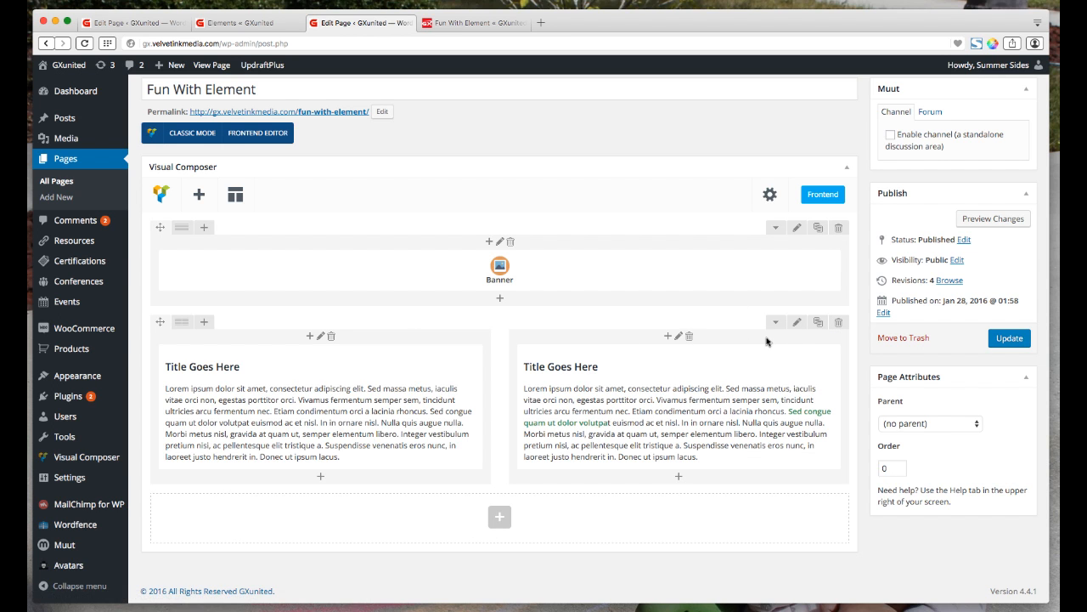
# Set the two-column row's top and bottom margins to 75 in its design options, and save the changes
pyautogui.click(797, 323)
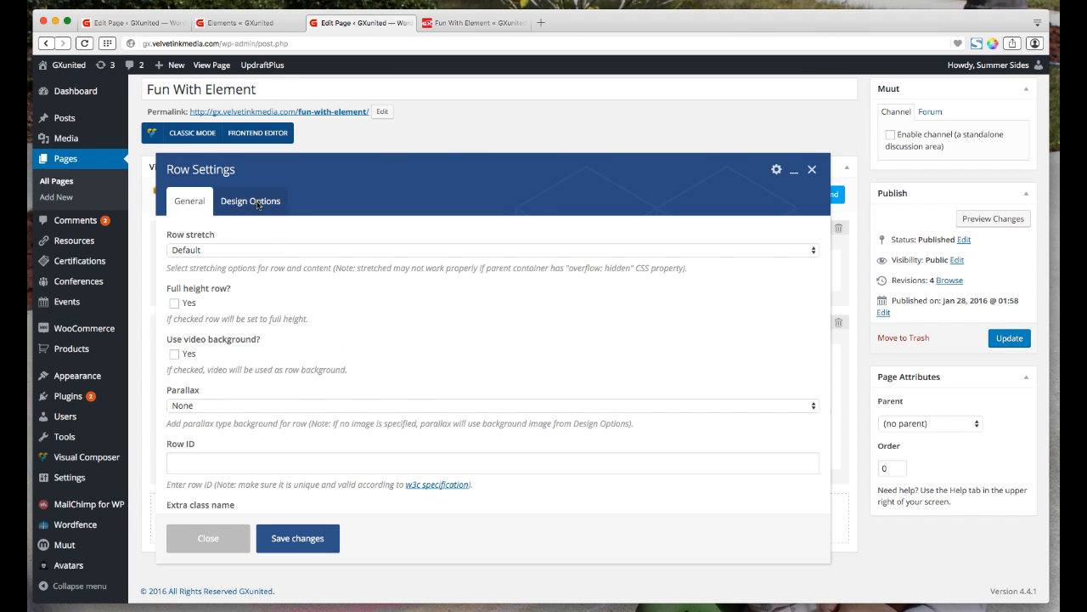
pyautogui.click(257, 203)
pyautogui.click(264, 256)
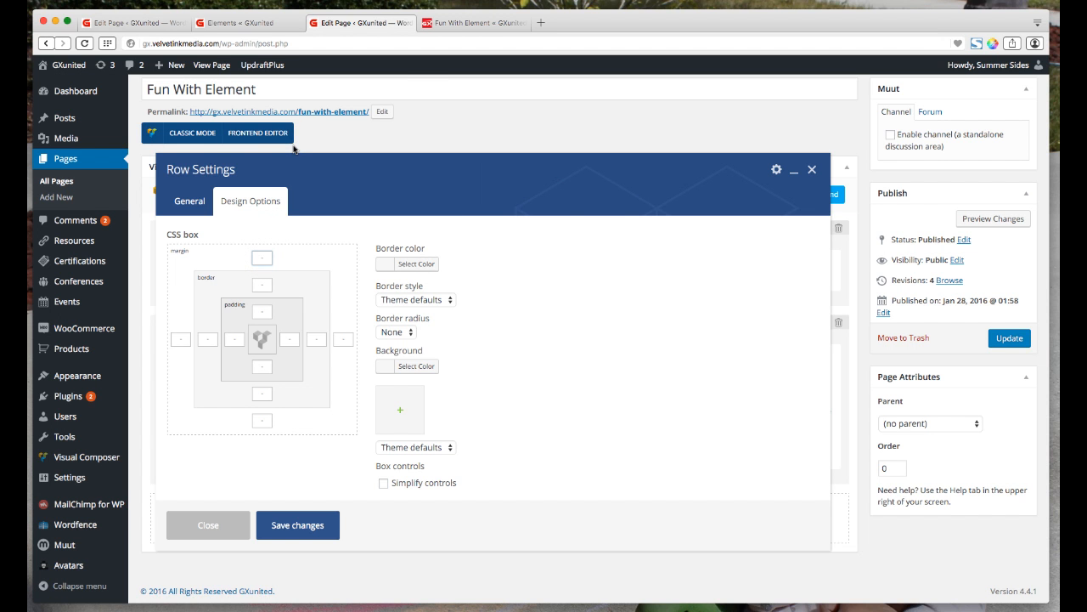
pyautogui.click(468, 23)
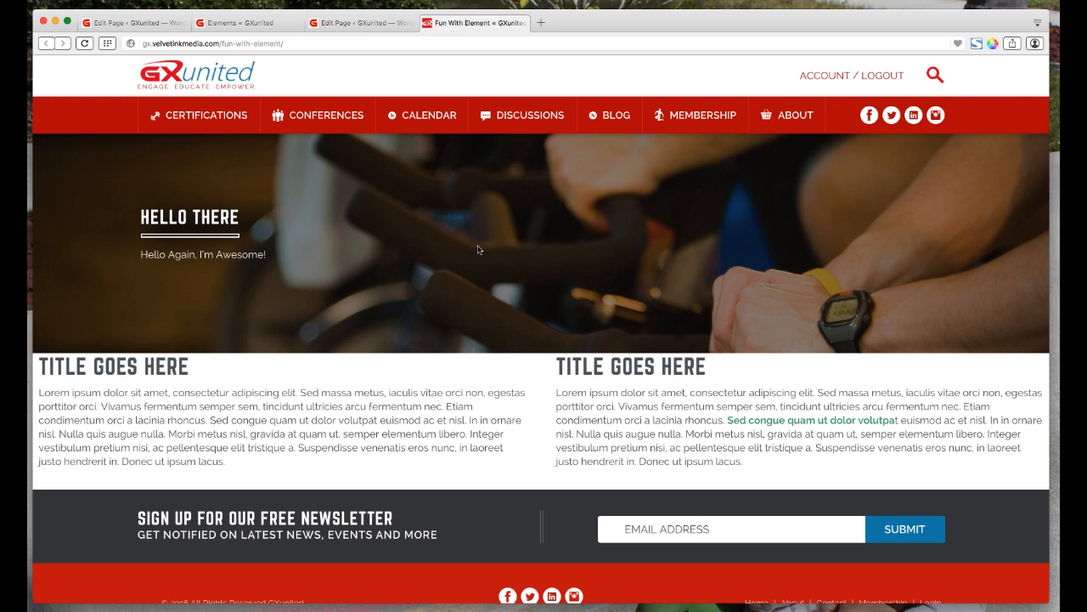
pyautogui.click(363, 23)
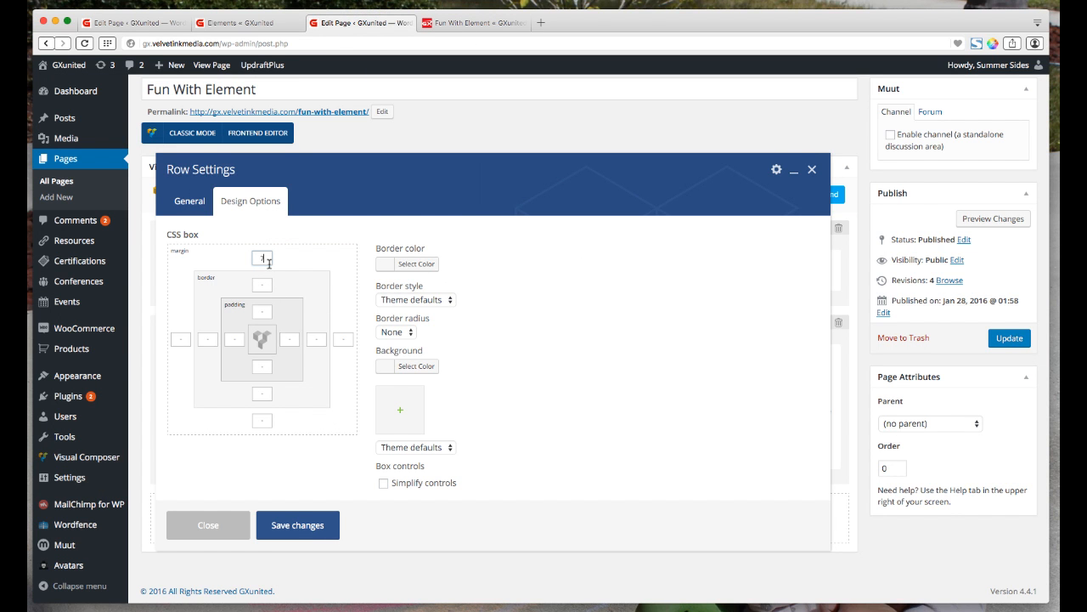
pyautogui.click(262, 419)
pyautogui.write('75')
pyautogui.click(301, 525)
# Update the page and view the published "Fun With Element" page in an enlarged browser window
pyautogui.click(1009, 339)
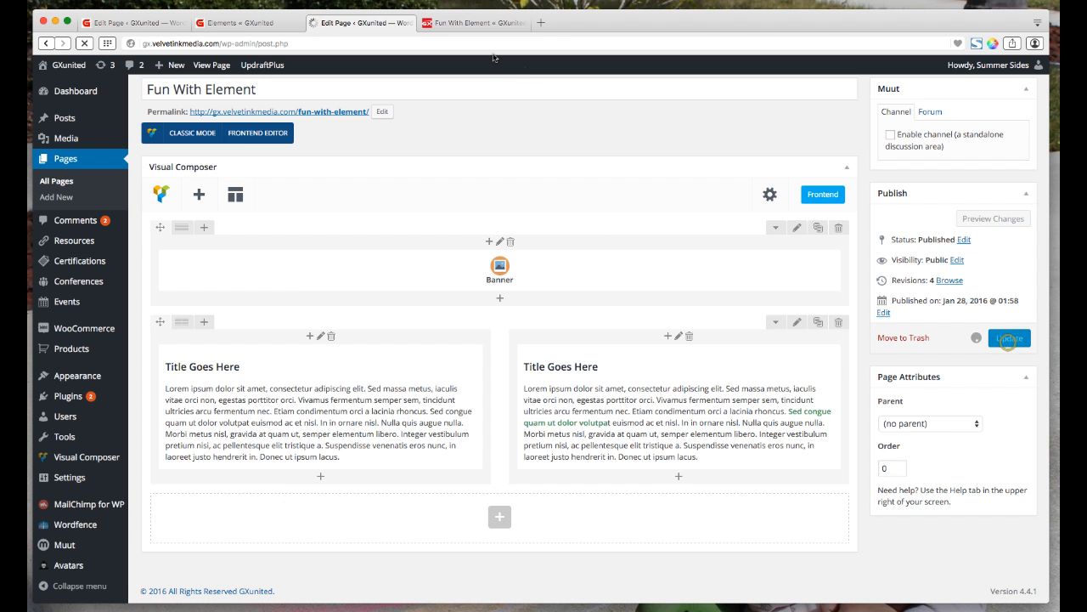
pyautogui.click(464, 23)
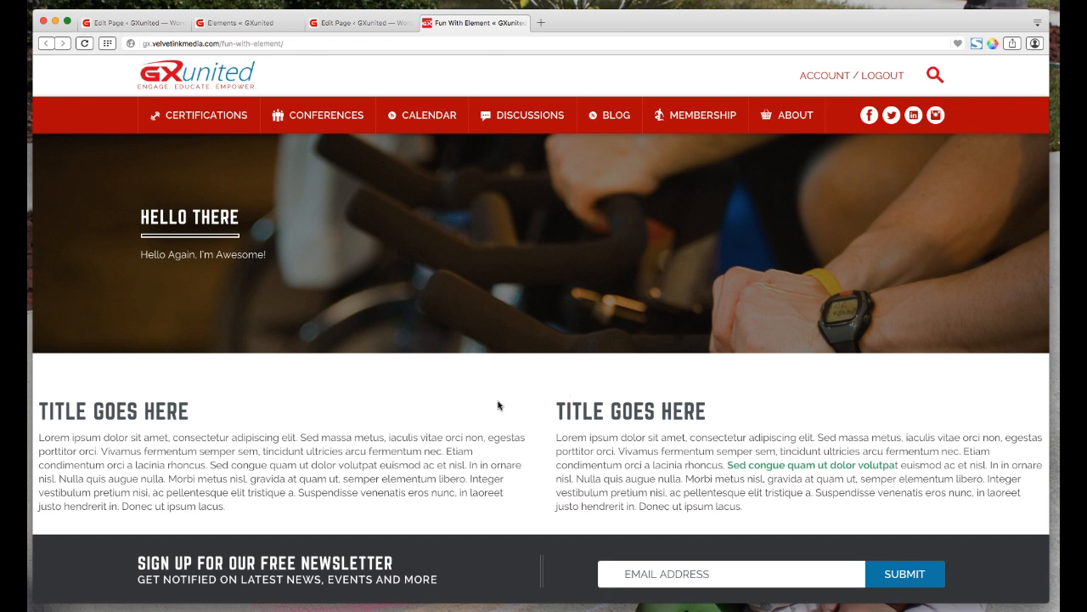
pyautogui.hotkey('ctrl', 'shift', 'Tab')
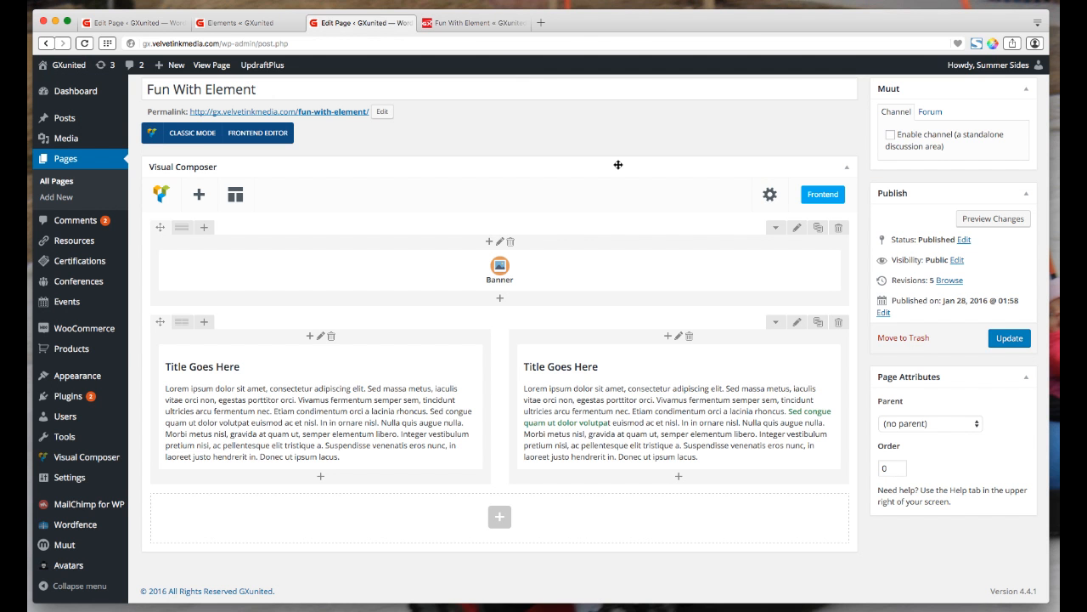
pyautogui.click(466, 29)
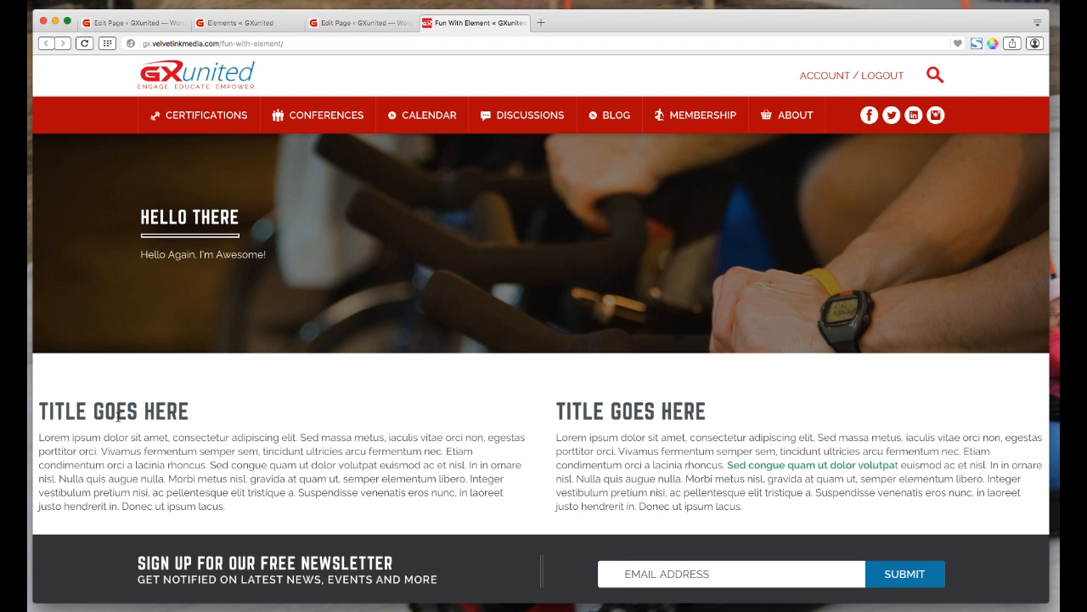
pyautogui.moveTo(1045, 601)
pyautogui.mouseDown()
pyautogui.moveTo(1059, 607)
pyautogui.moveTo(626, 608)
pyautogui.moveTo(1061, 609)
pyautogui.mouseUp()
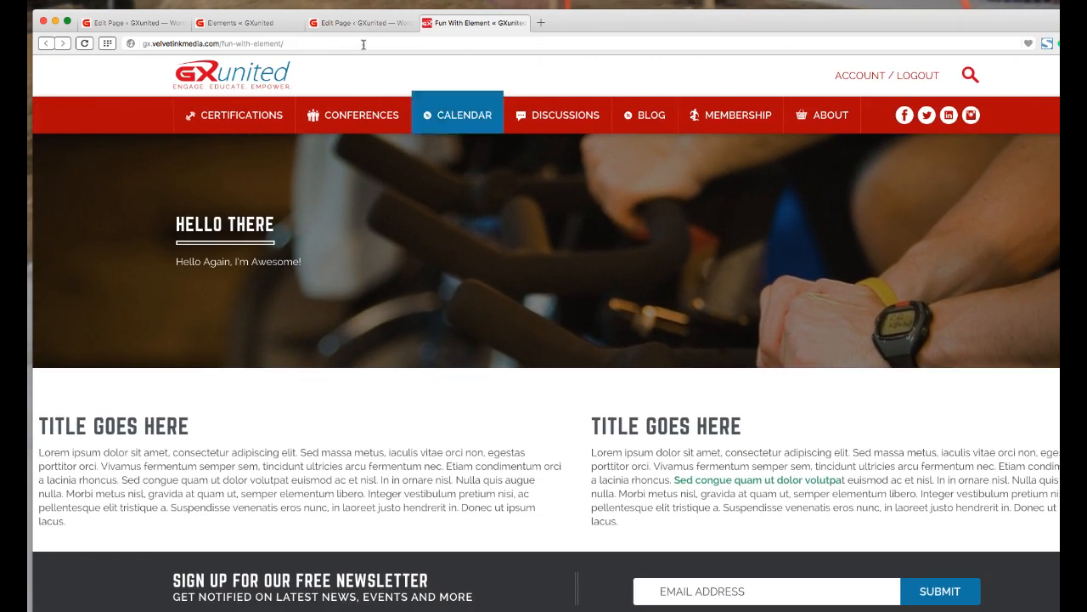
# Examine how the Blocks and Buttons sections are laid out on the published Elements page
pyautogui.click(257, 23)
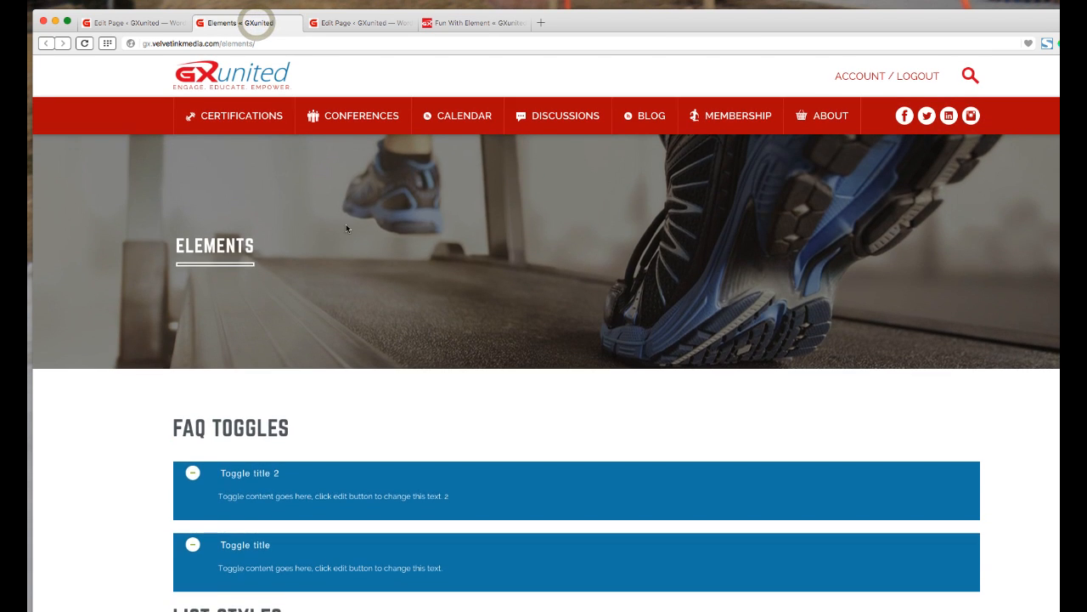
pyautogui.scroll(-10, 346, 224)
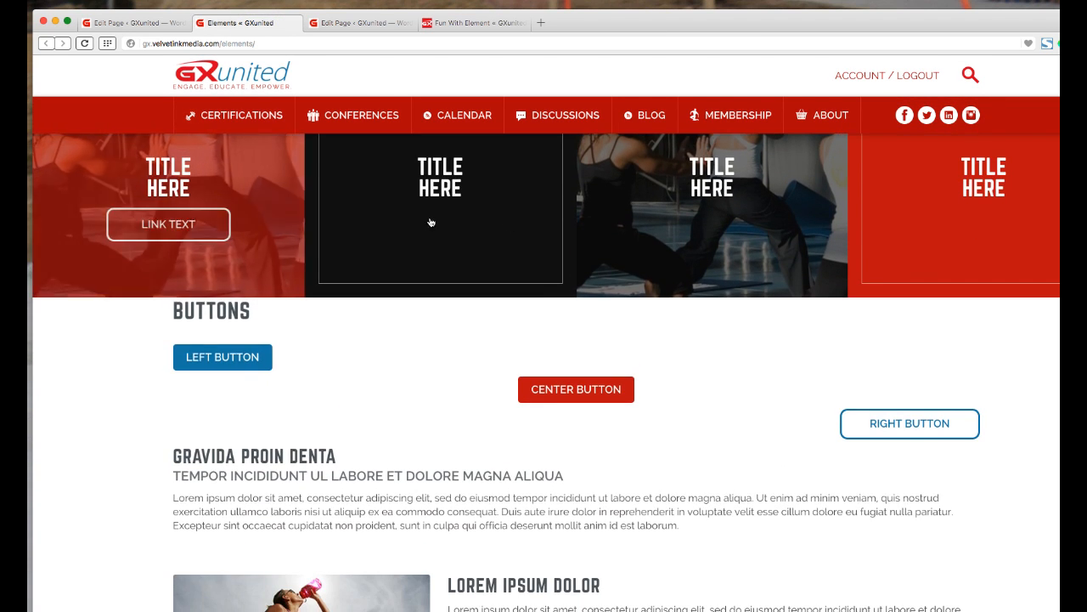
pyautogui.scroll(3, 896, 334)
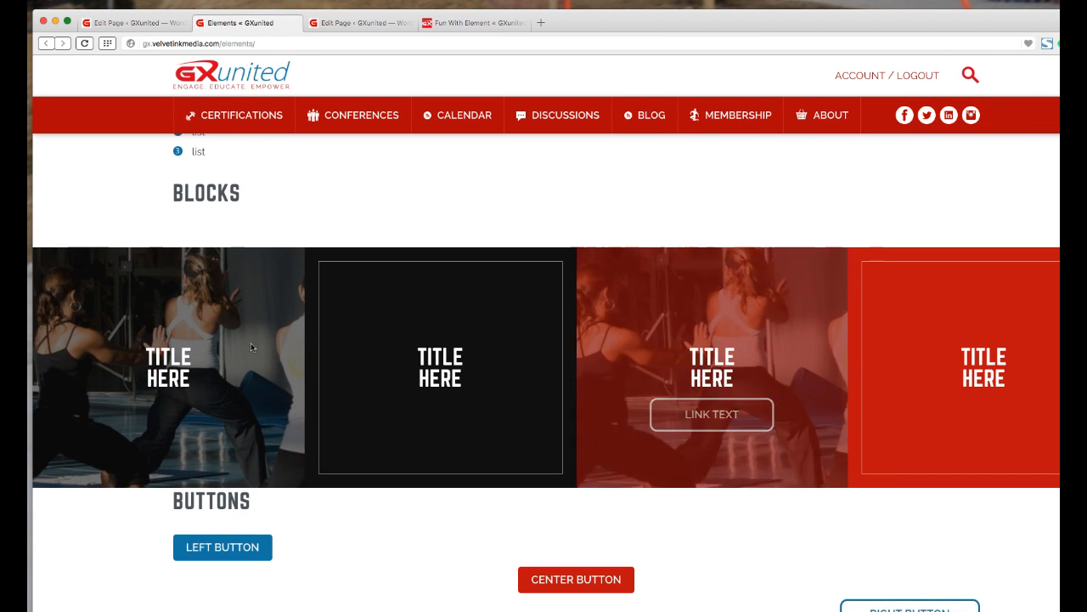
pyautogui.scroll(-3, 434, 376)
pyautogui.scroll(-2, 102, 388)
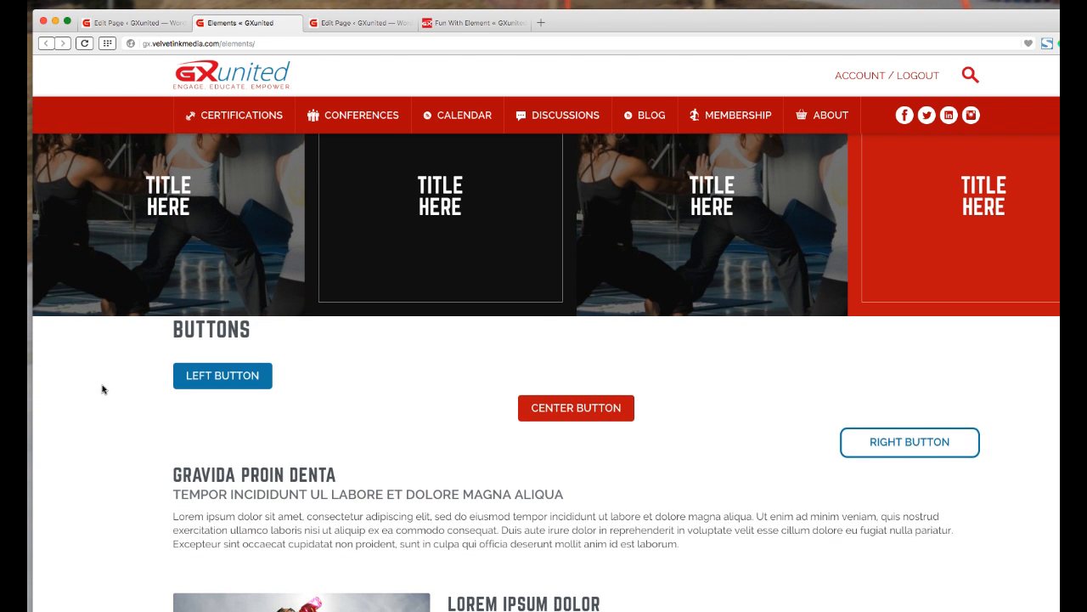
# Return to the "Fun With Element" page editor and add a new empty row below the two-column text row
pyautogui.scroll(-2, 209, 339)
pyautogui.scroll(10, 209, 339)
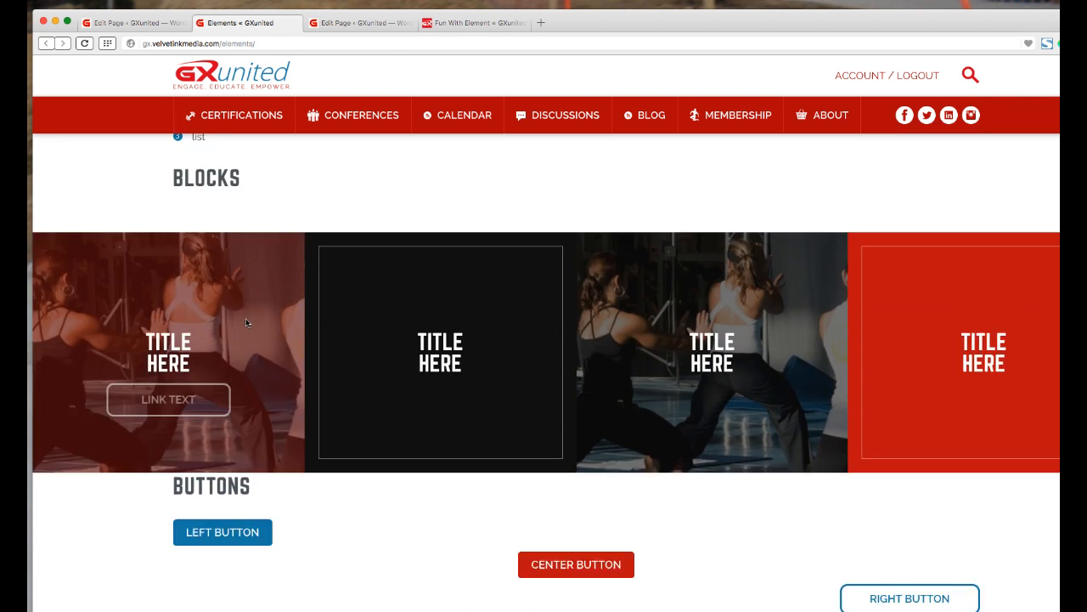
pyautogui.click(394, 28)
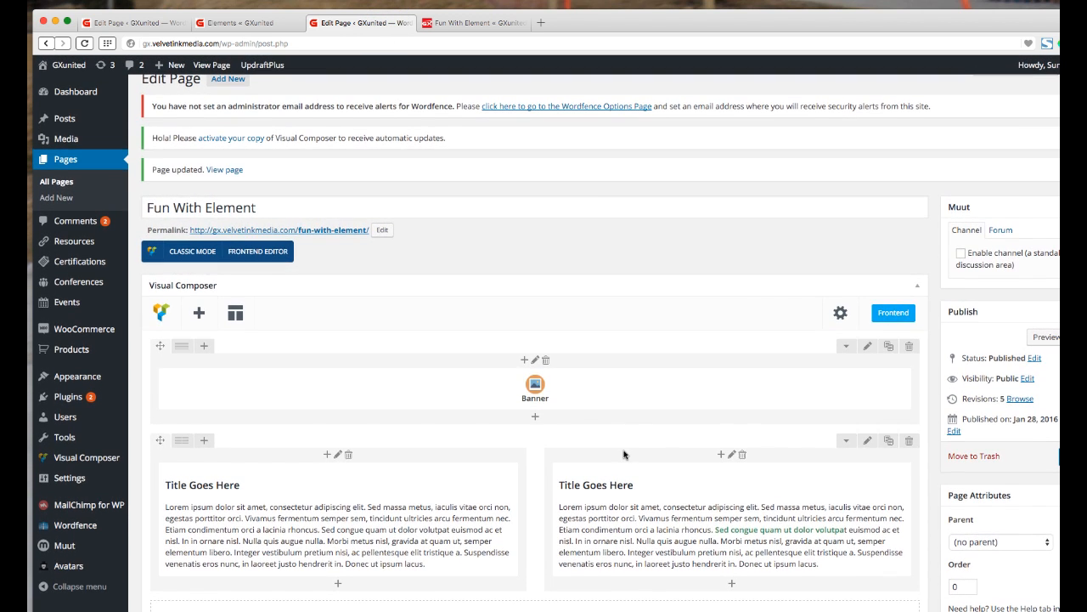
pyautogui.click(199, 313)
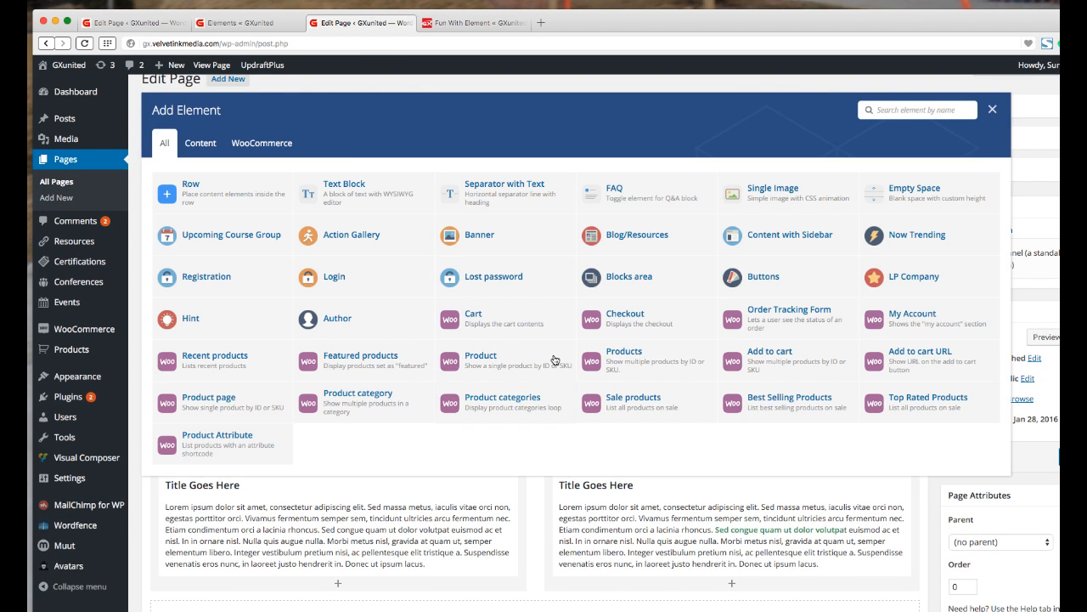
pyautogui.click(217, 196)
pyautogui.scroll(-1, 556, 407)
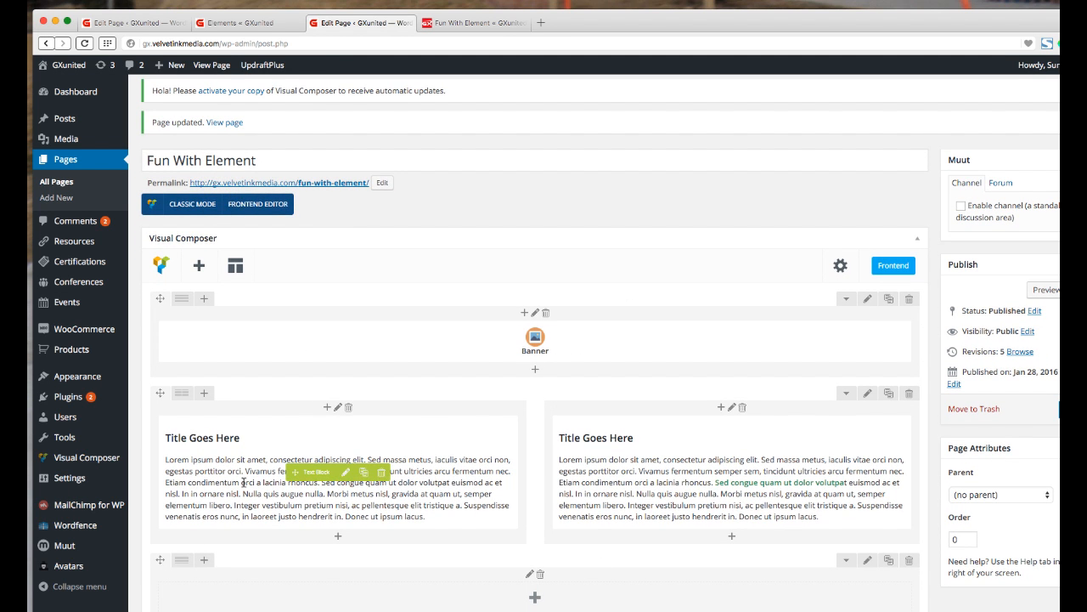
pyautogui.moveTo(175, 561)
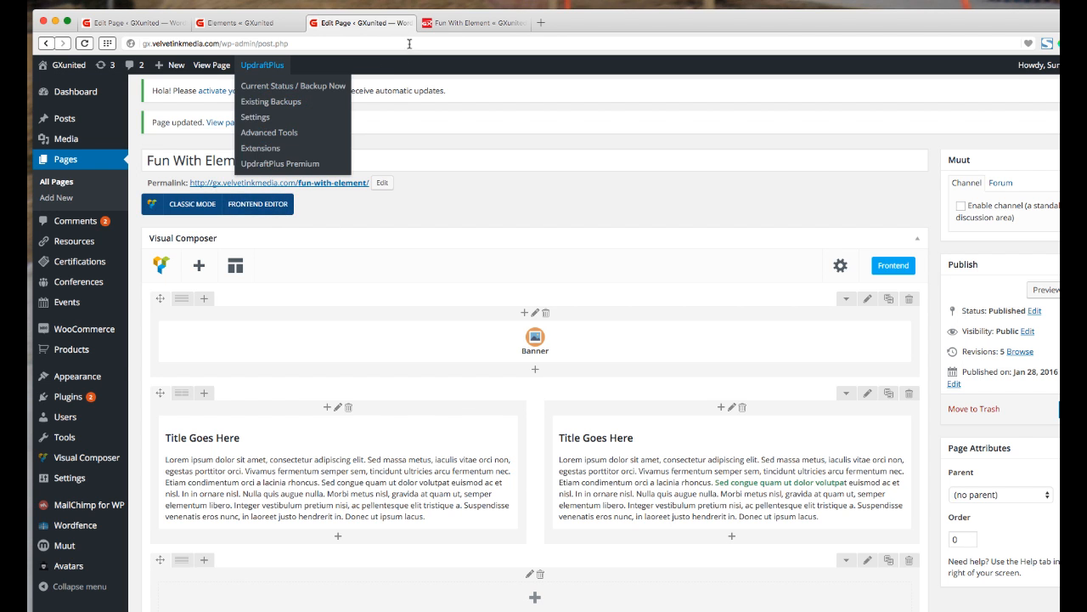
# Compare the text columns on the published "Fun With Element" page with the content widths of the sections on the Elements page
pyautogui.click(465, 29)
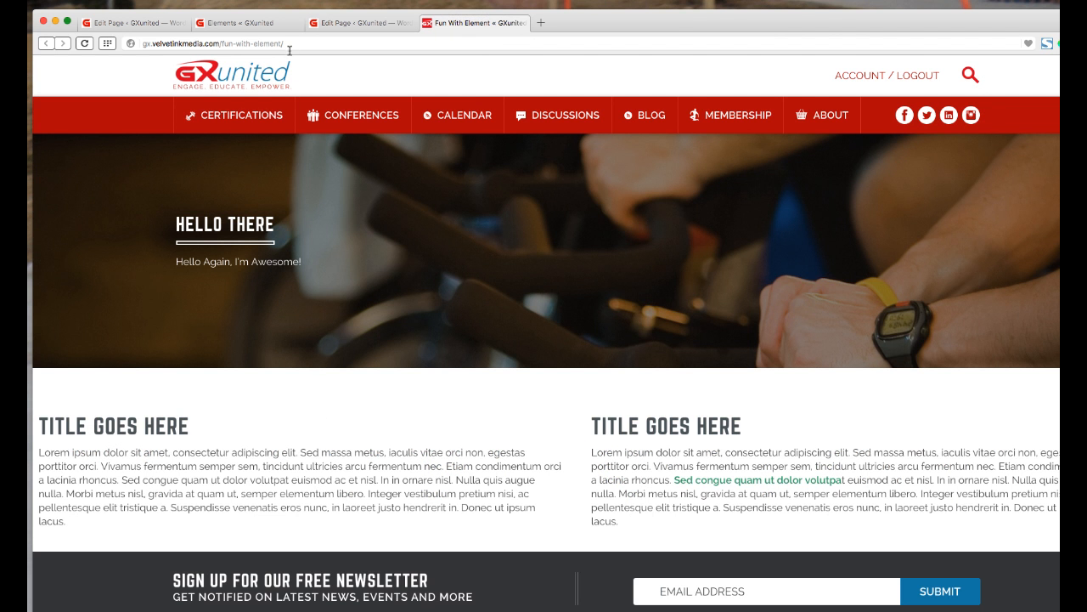
pyautogui.click(342, 25)
pyautogui.scroll(-1, 525, 396)
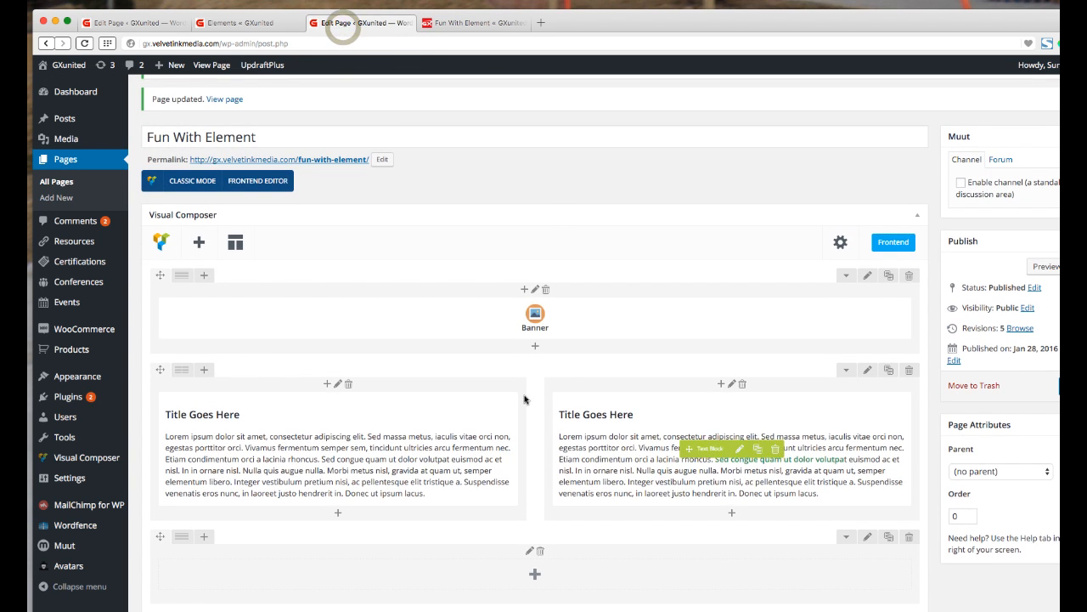
pyautogui.click(476, 27)
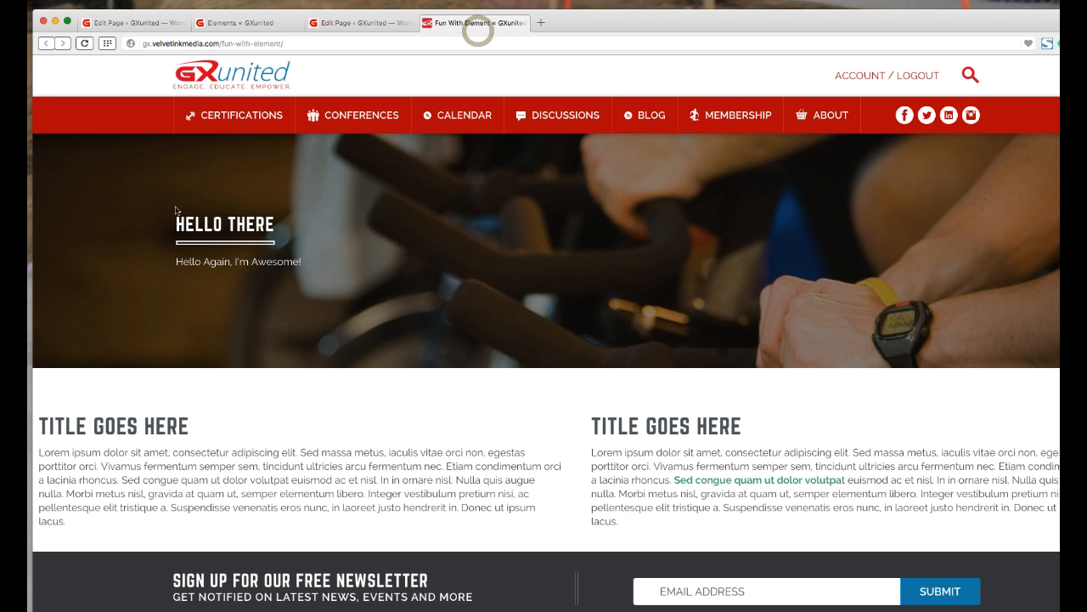
pyautogui.click(259, 25)
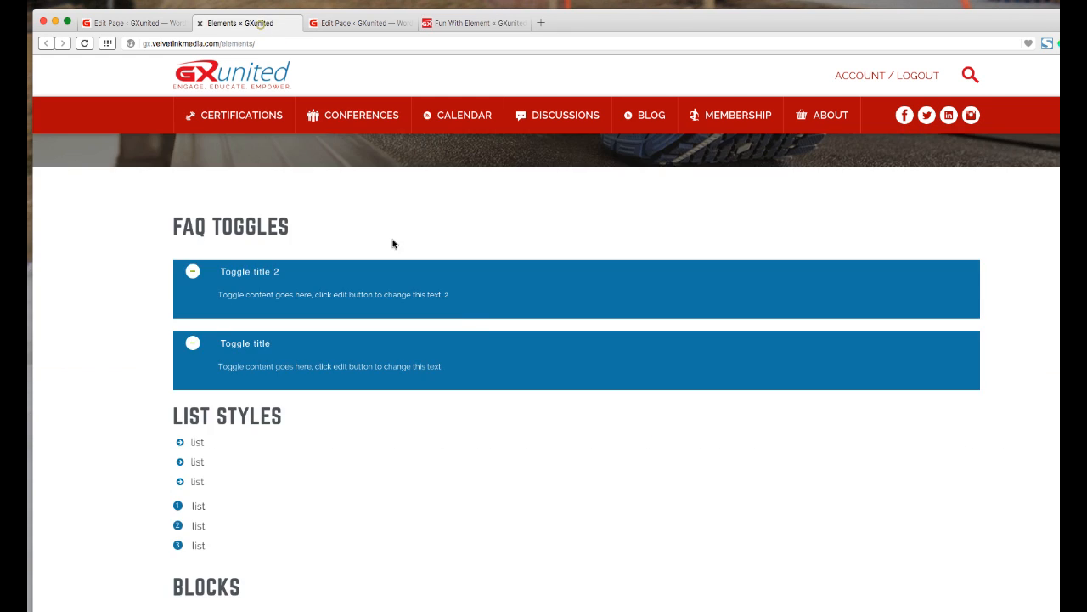
pyautogui.scroll(-2, 487, 321)
pyautogui.scroll(-10, 487, 321)
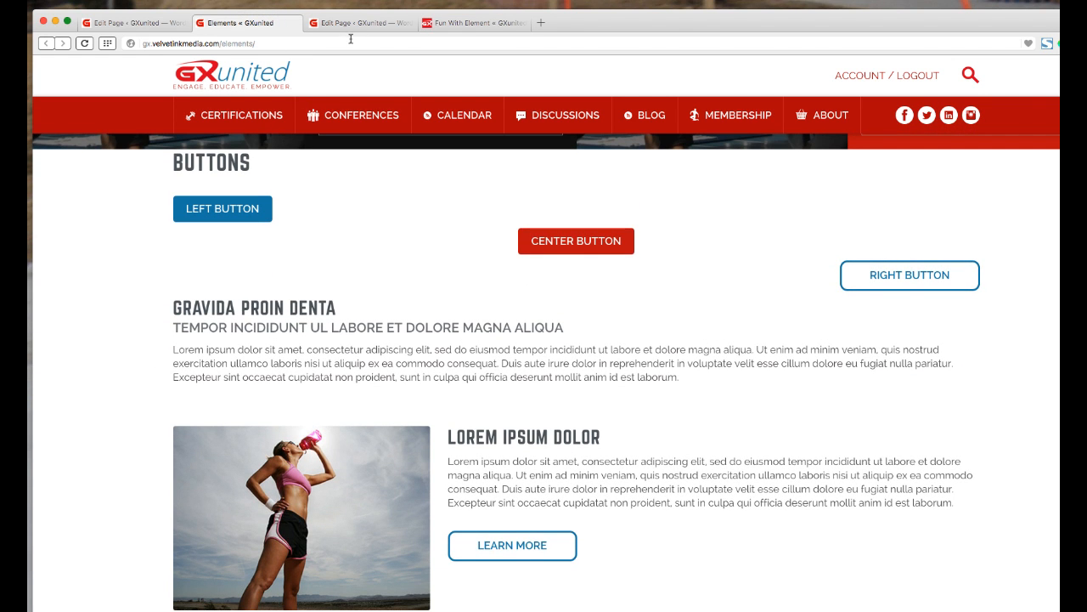
pyautogui.scroll(3, 355, 168)
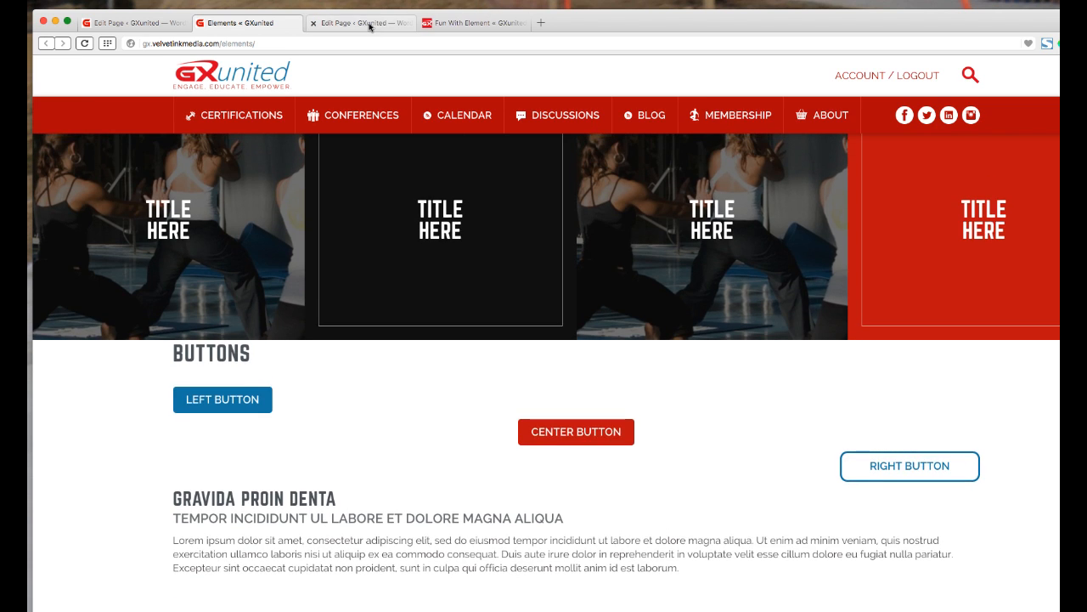
# Return to the page editor and insert an inner row inside the new empty row
pyautogui.click(368, 26)
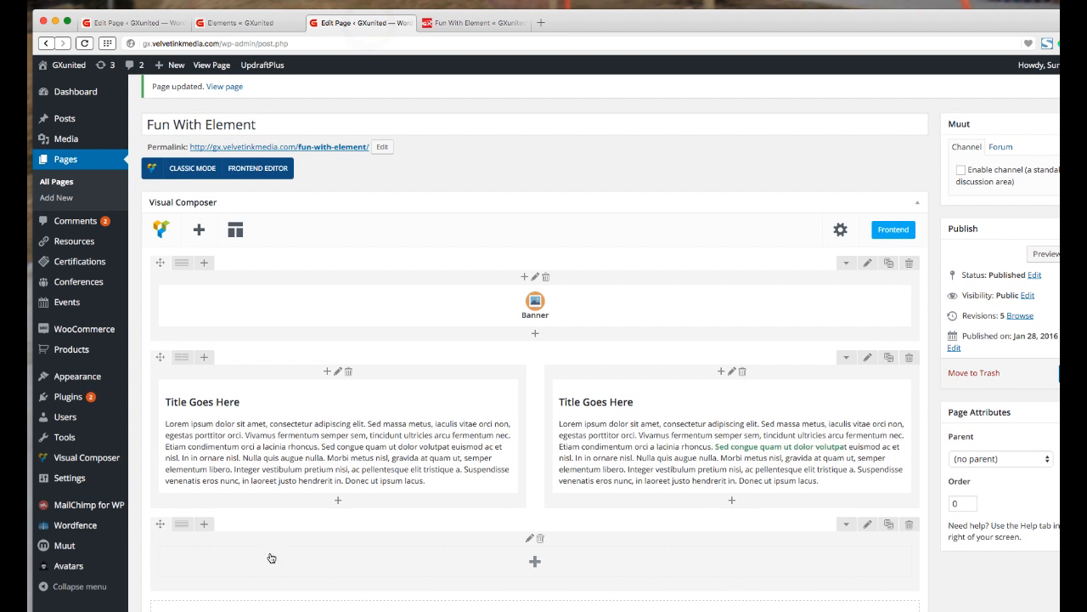
pyautogui.click(534, 562)
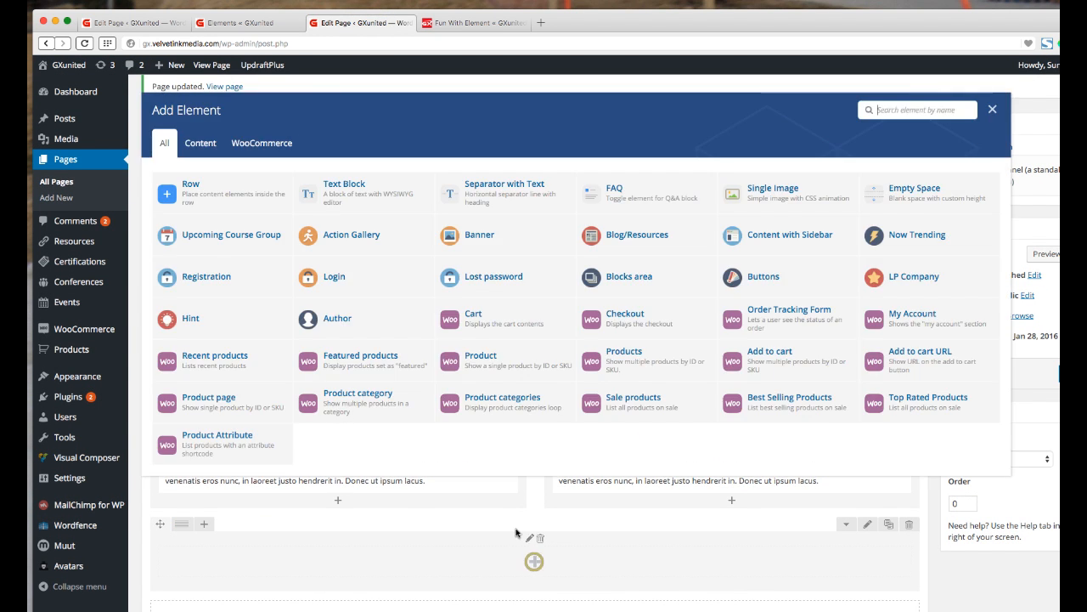
pyautogui.click(224, 201)
pyautogui.scroll(-2, 221, 200)
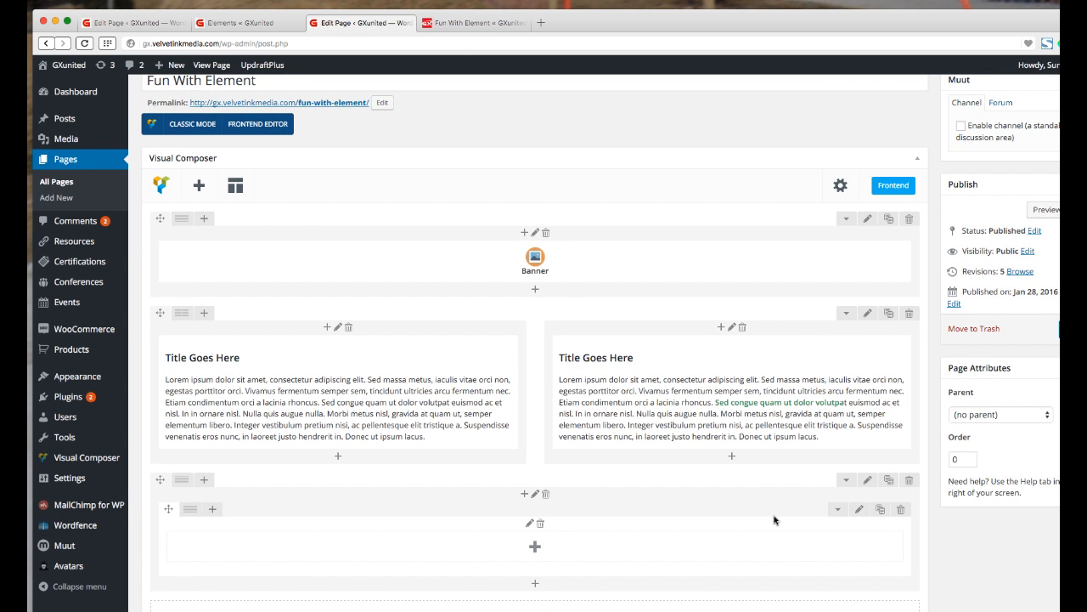
# Set the inner row's content alignment to Center and save the changes
pyautogui.click(860, 509)
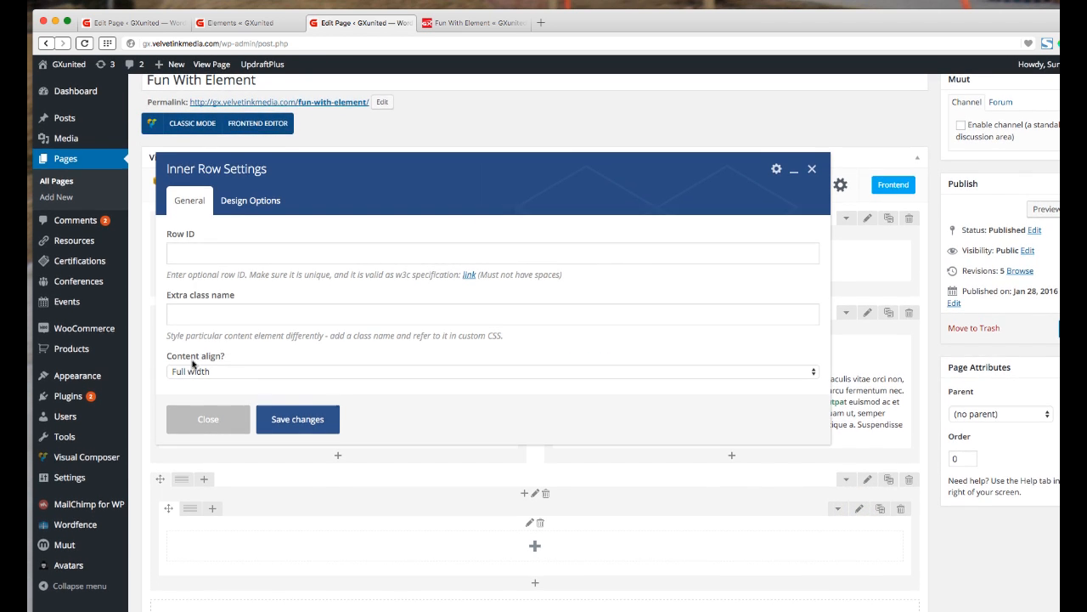
pyautogui.click(248, 373)
pyautogui.click(249, 383)
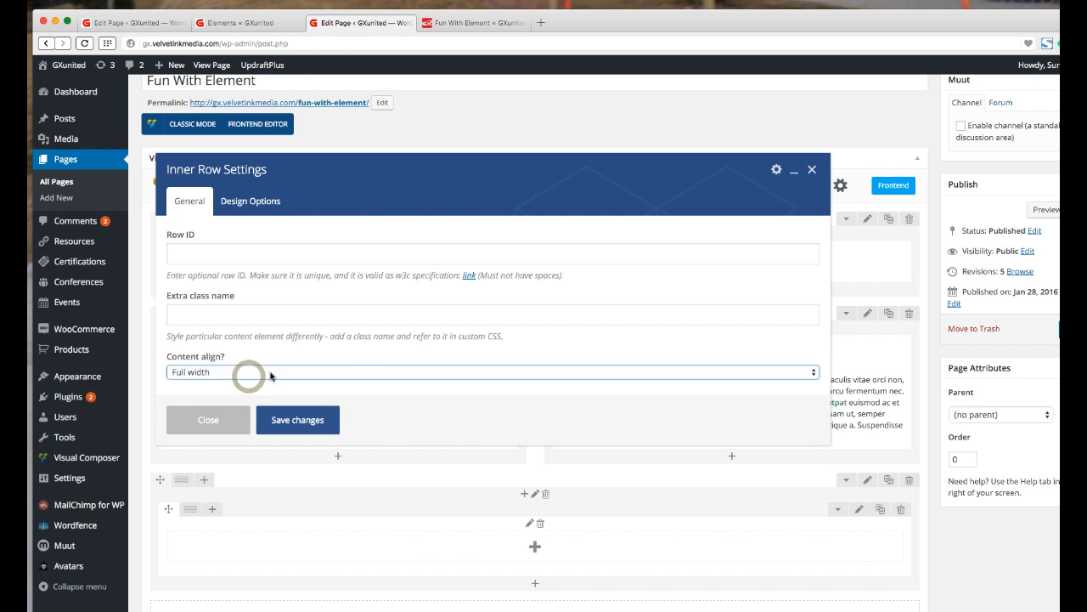
pyautogui.click(296, 421)
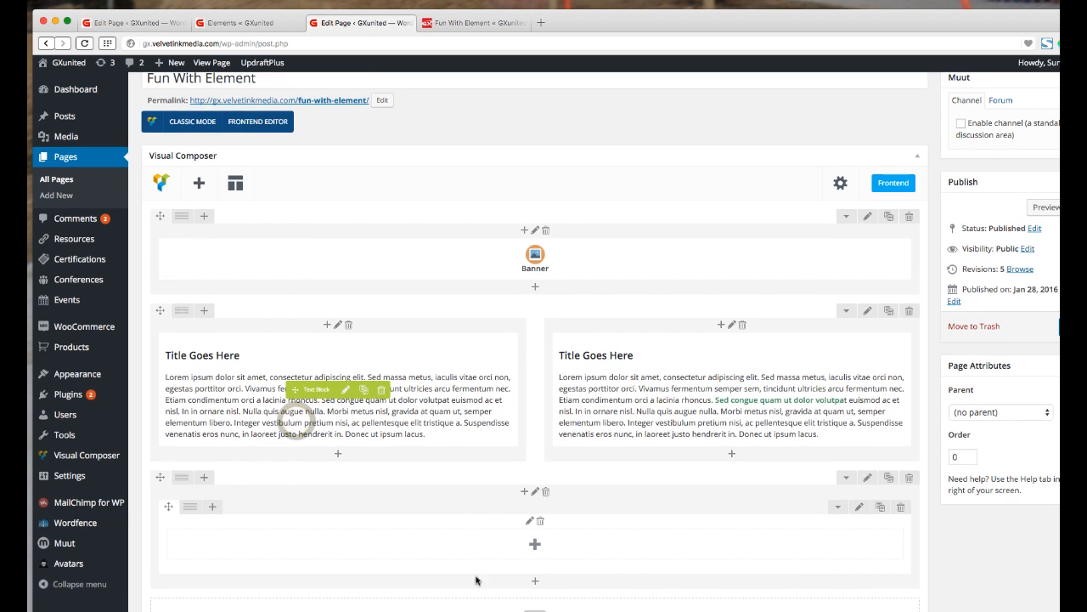
# Duplicate the text block in the first column of the upper row and move the copy into the inner row
pyautogui.click(536, 548)
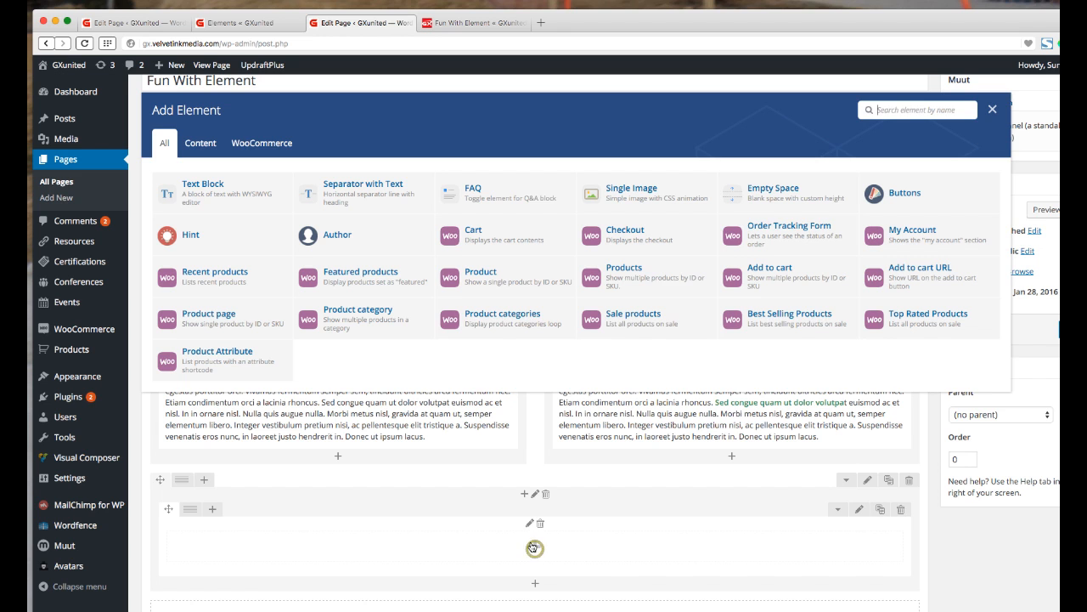
pyautogui.click(992, 111)
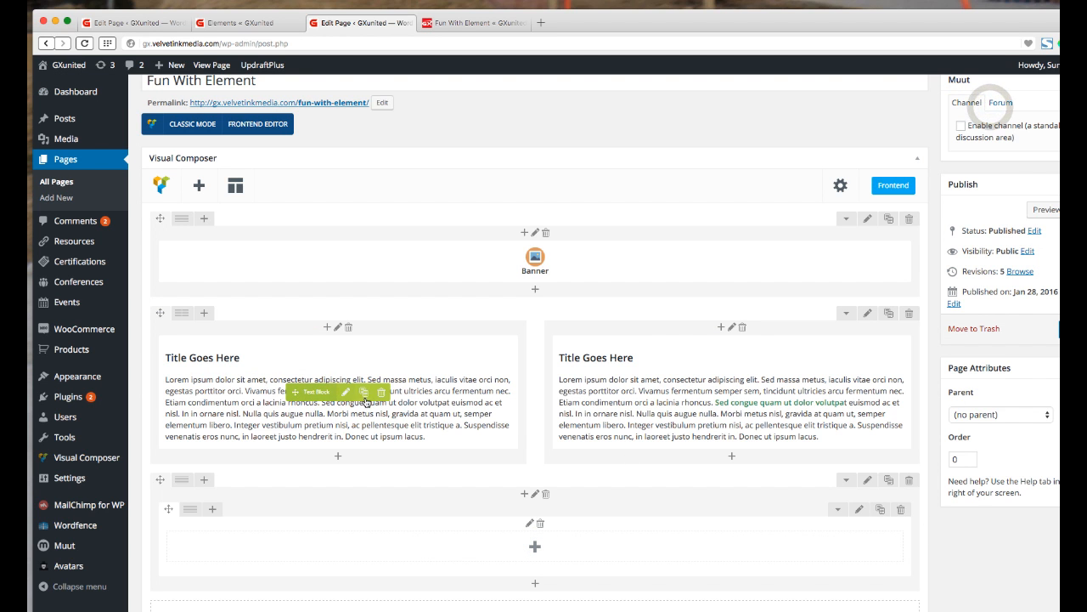
pyautogui.click(364, 393)
pyautogui.scroll(-1, 363, 391)
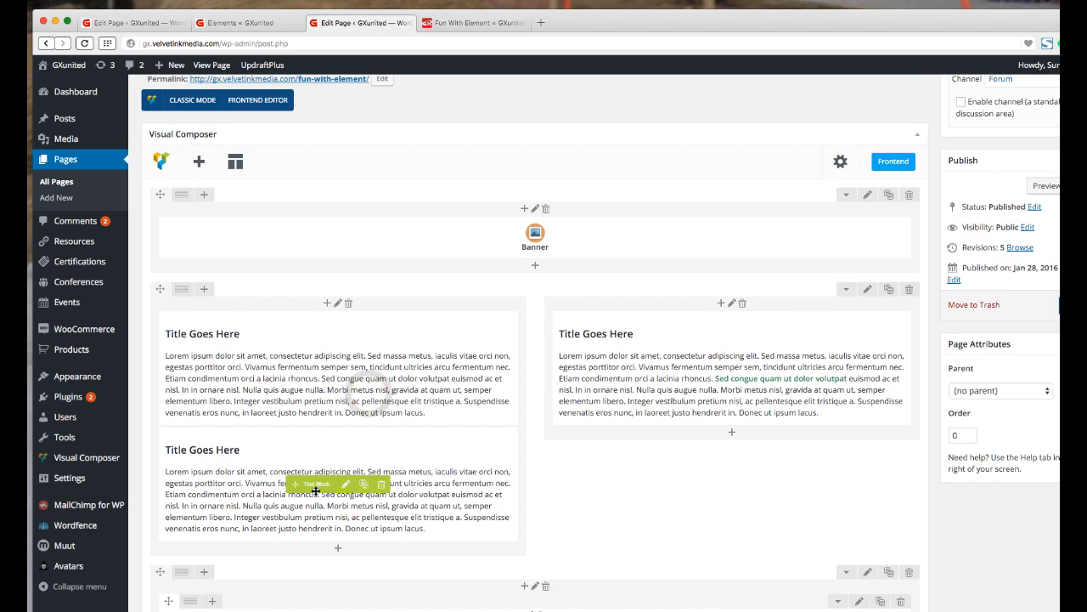
pyautogui.moveTo(307, 486); pyautogui.dragTo(356, 611)
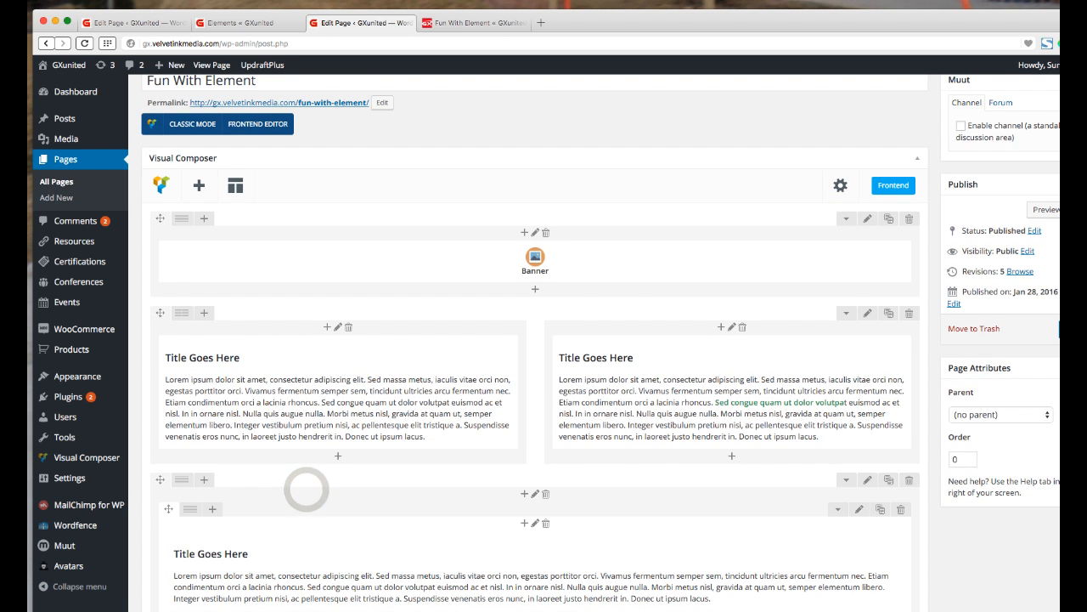
# Split the inner row into two equal columns and place a copy of its text block in the second column
pyautogui.scroll(-1, 542, 598)
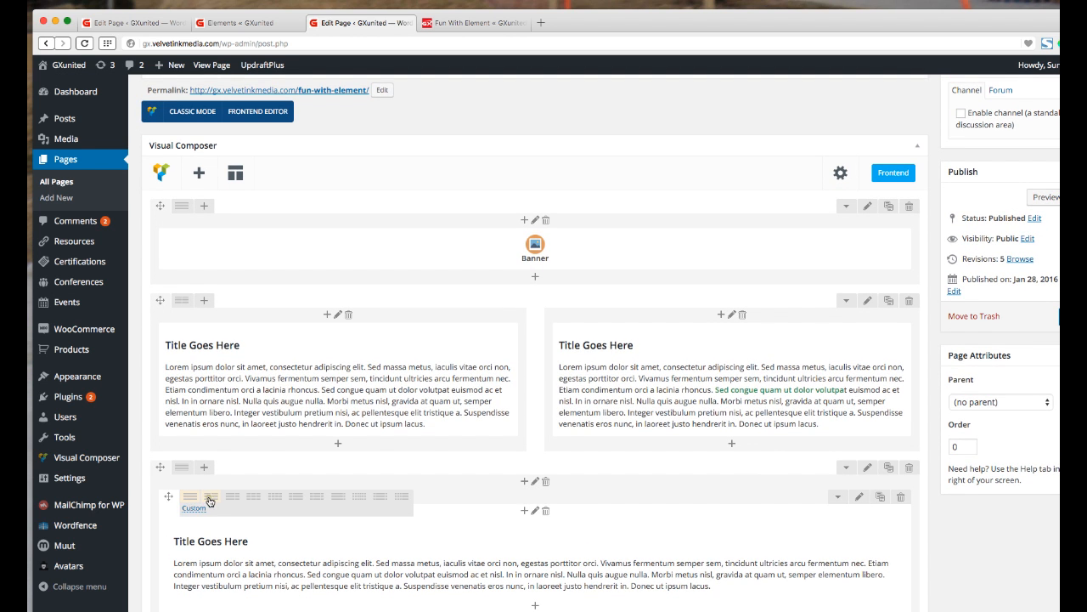
pyautogui.click(210, 501)
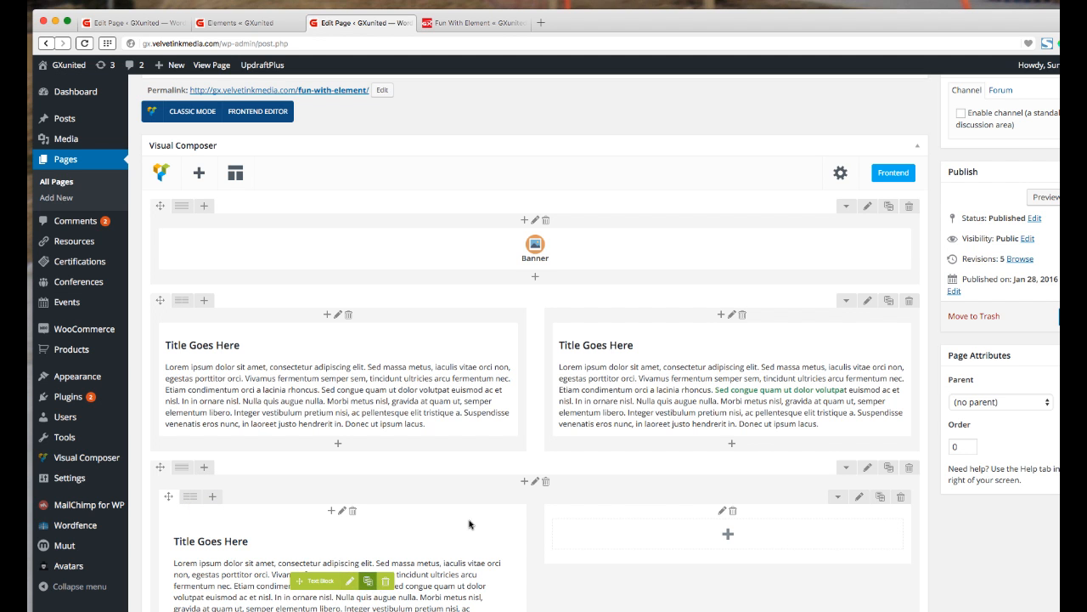
pyautogui.moveTo(321, 581)
pyautogui.mouseDown()
pyautogui.moveTo(789, 551)
pyautogui.moveTo(768, 598)
pyautogui.moveTo(724, 608)
pyautogui.mouseUp()
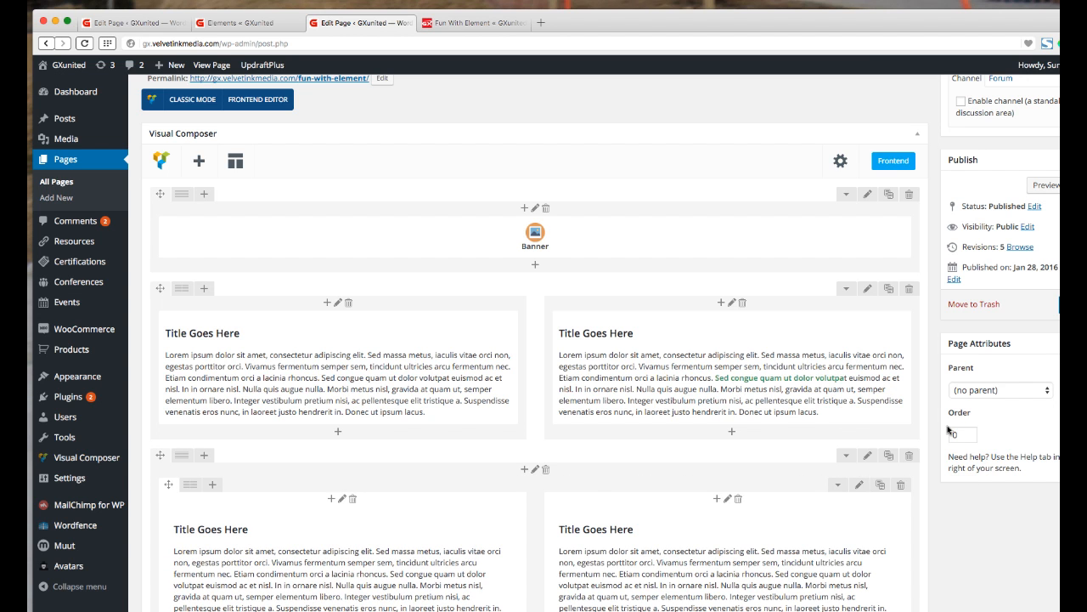
# Examine the general settings and design options of the two-column row below the banner, then close them without changes
pyautogui.moveTo(420, 513)
pyautogui.click(867, 291)
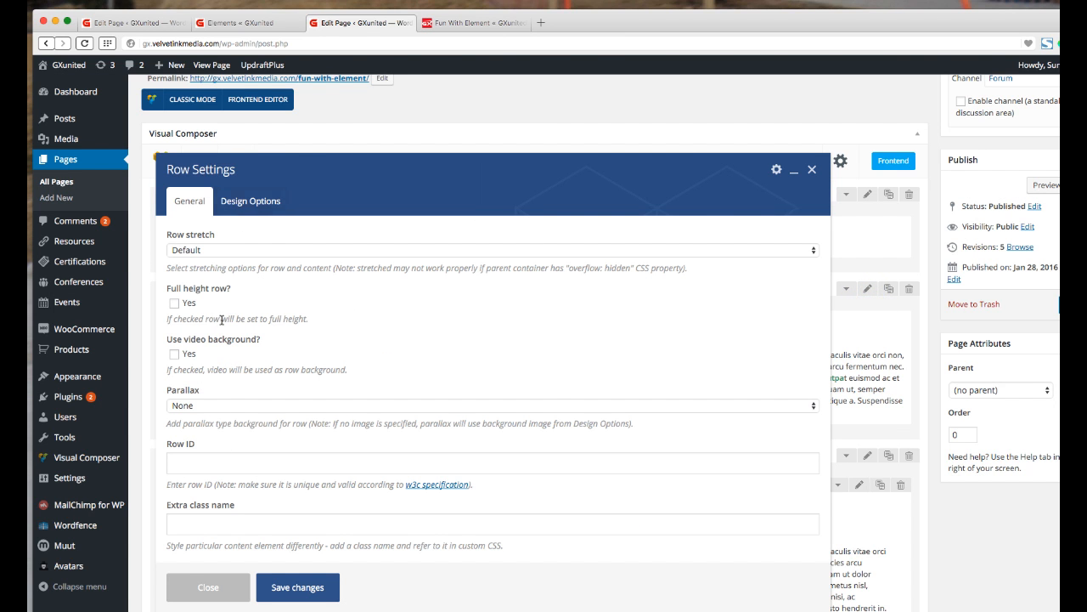
pyautogui.click(249, 200)
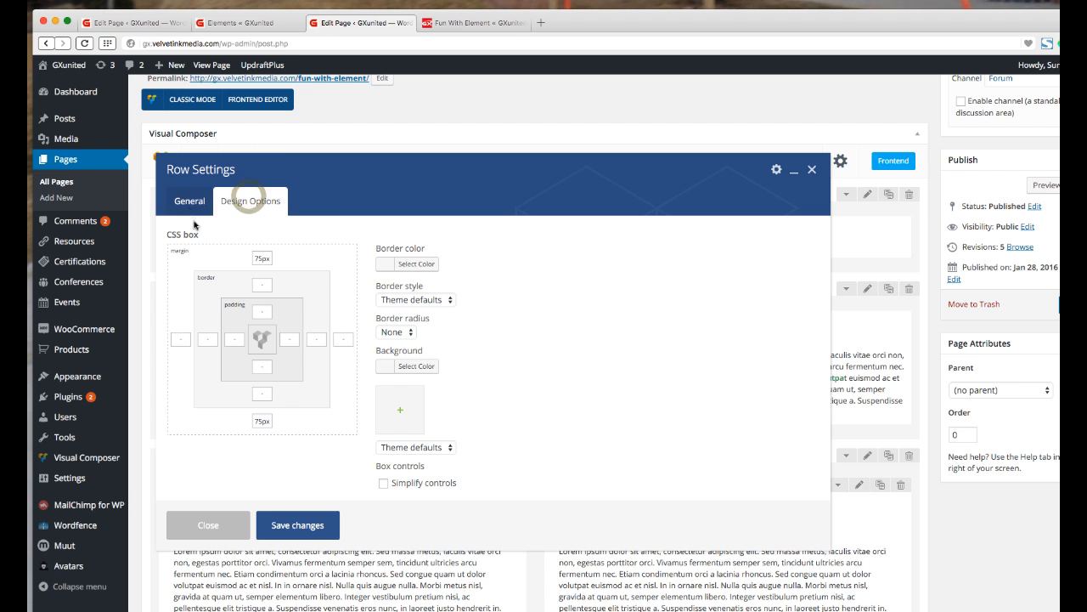
pyautogui.click(236, 523)
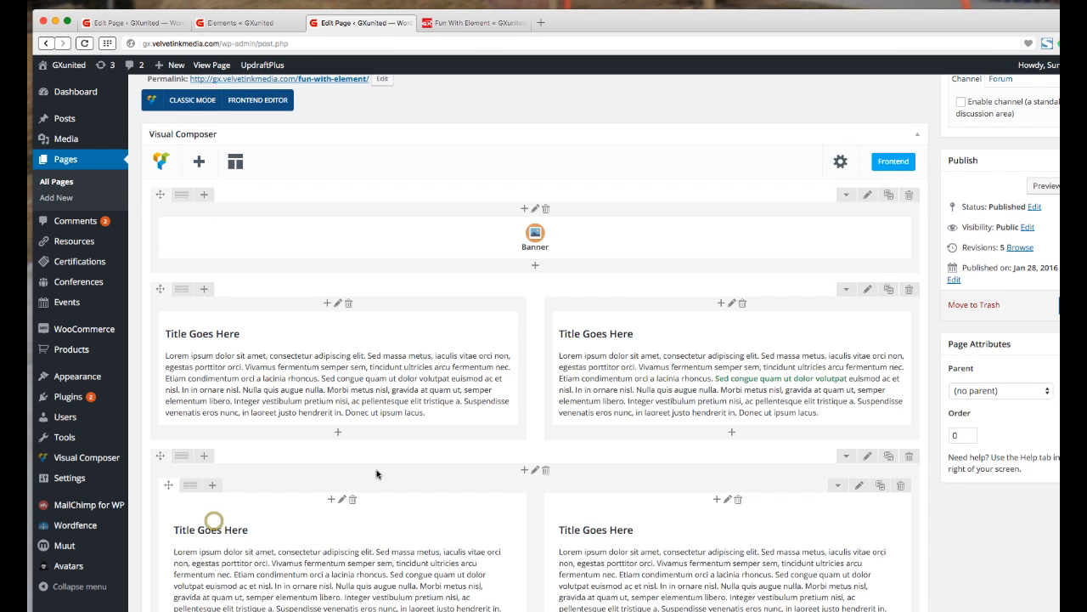
# Review the inner row's content alignment choices, keep Center selected, and save the changes
pyautogui.scroll(-2, 340, 459)
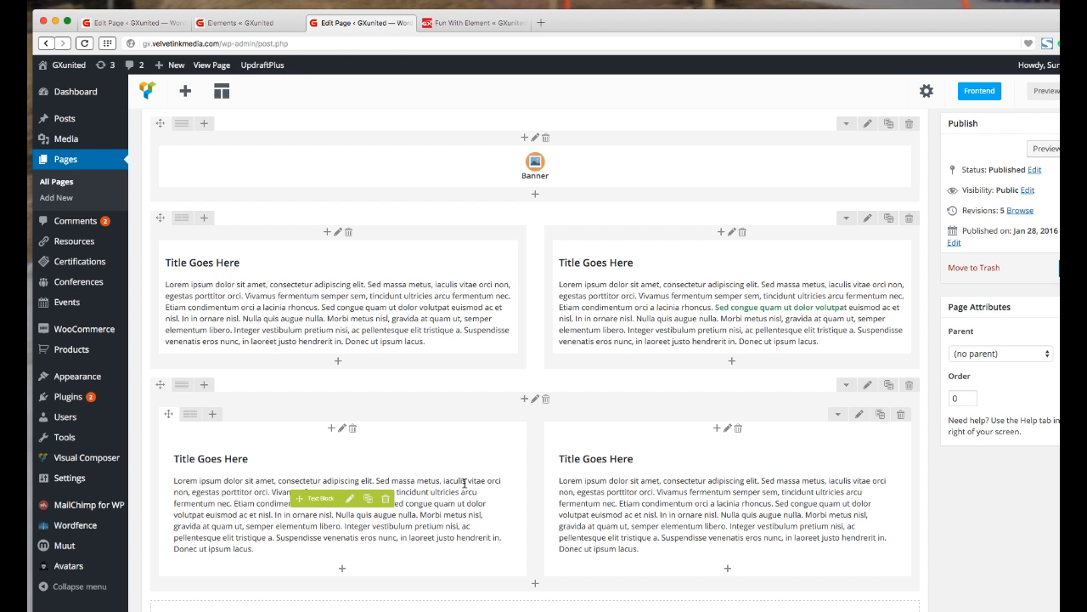
pyautogui.click(860, 415)
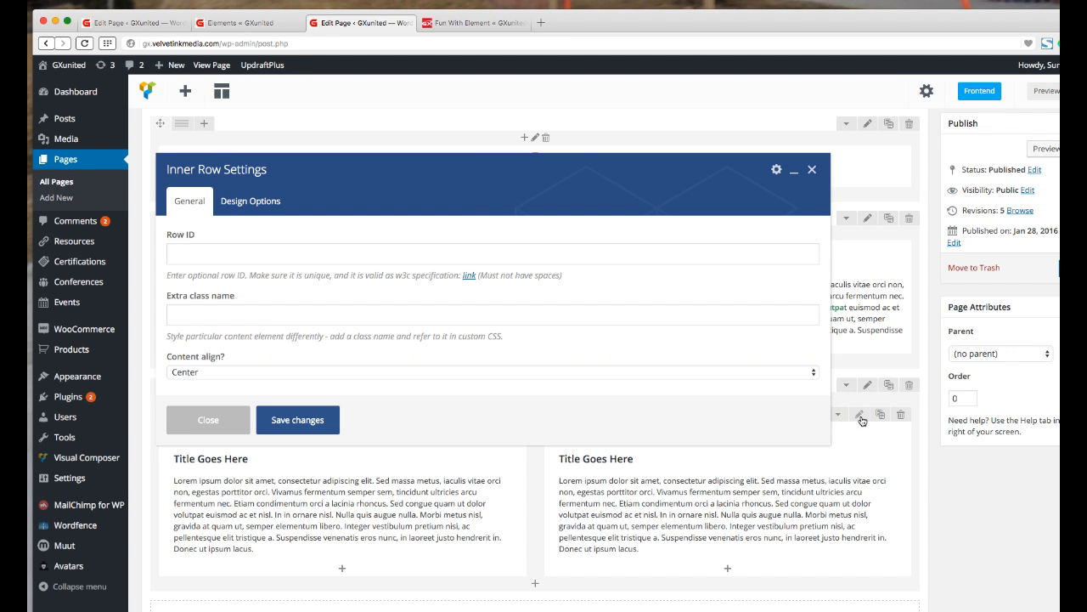
pyautogui.click(191, 375)
pyautogui.click(188, 373)
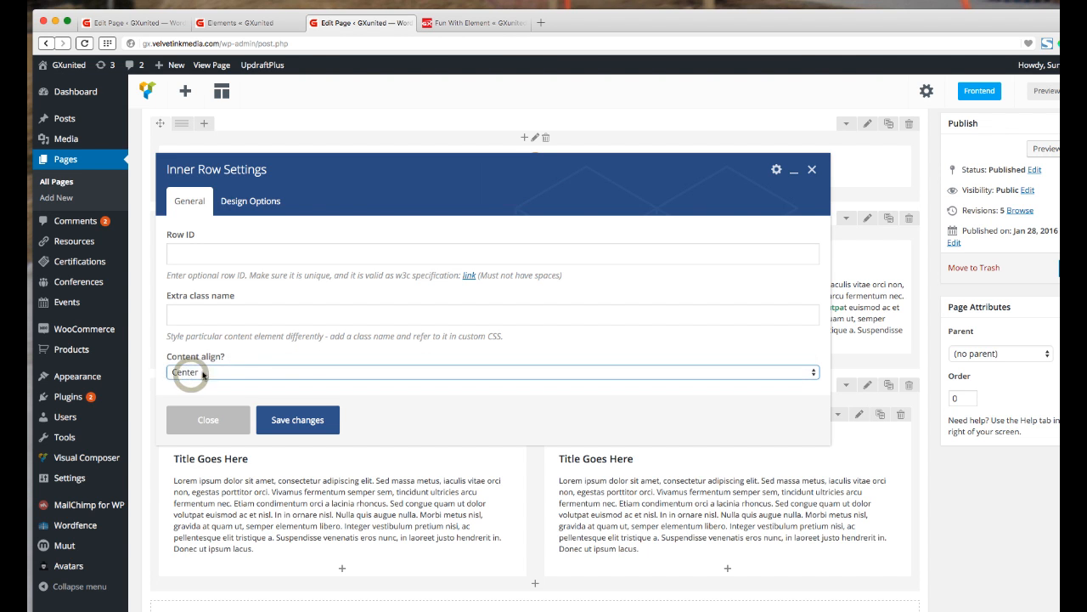
pyautogui.click(287, 420)
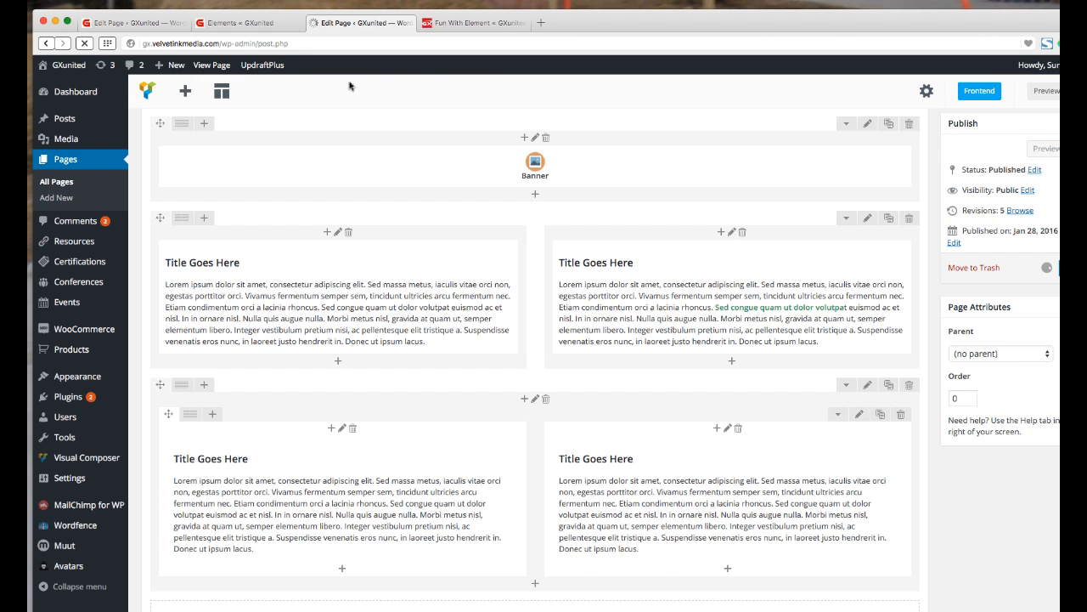
# Update the page, reload the published "Fun With Element" page, and view both rows of text columns
pyautogui.click(496, 23)
pyautogui.click(85, 43)
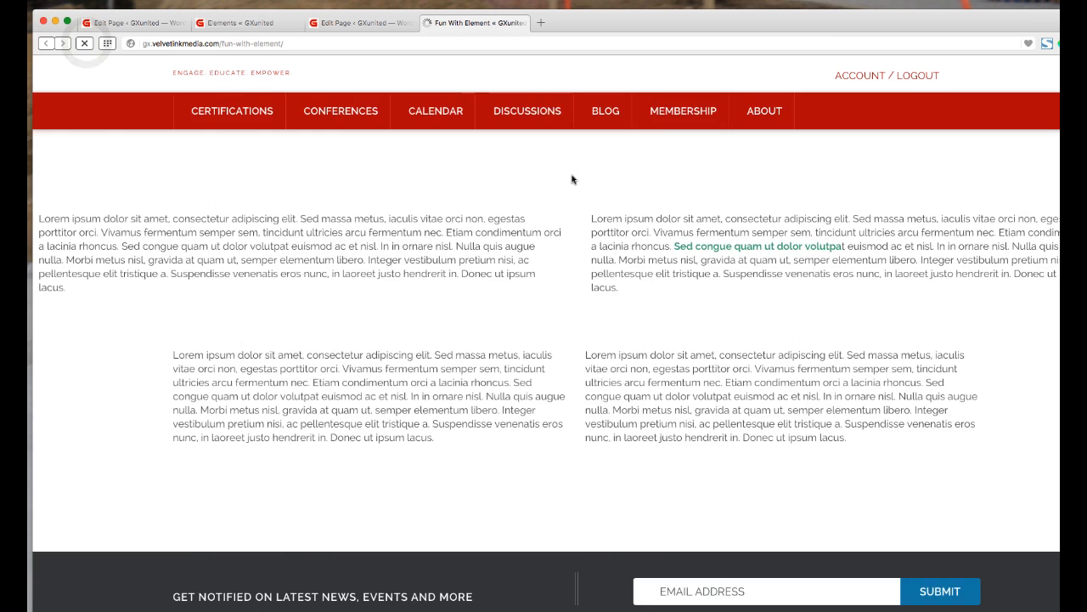
pyautogui.scroll(-2, 746, 406)
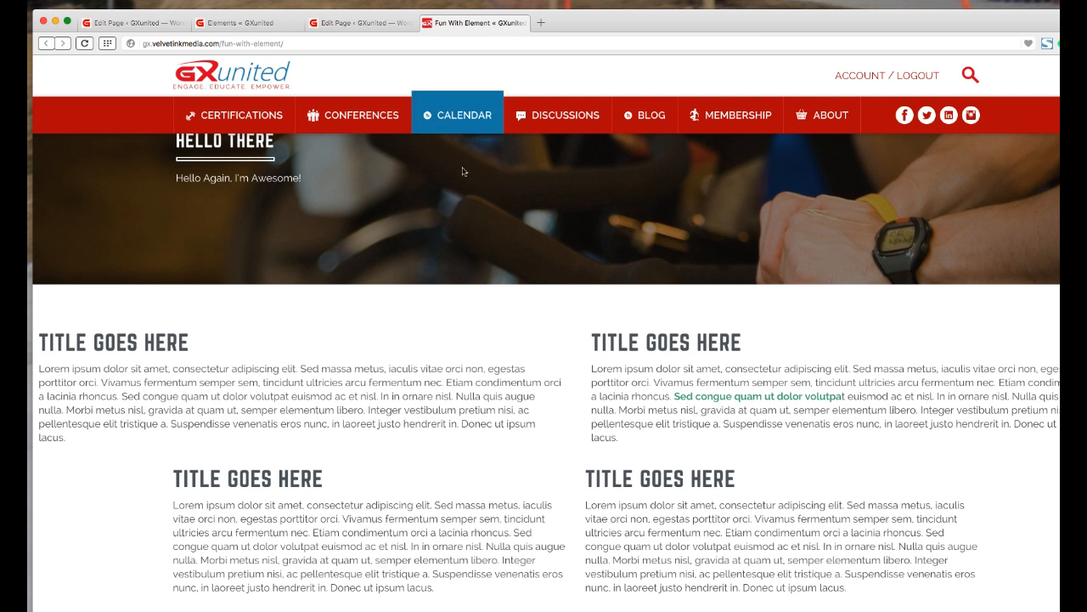
# Merge the row below the banner into one column and add a two-column inner row above its text blocks
pyautogui.click(357, 23)
pyautogui.scroll(-1, 521, 371)
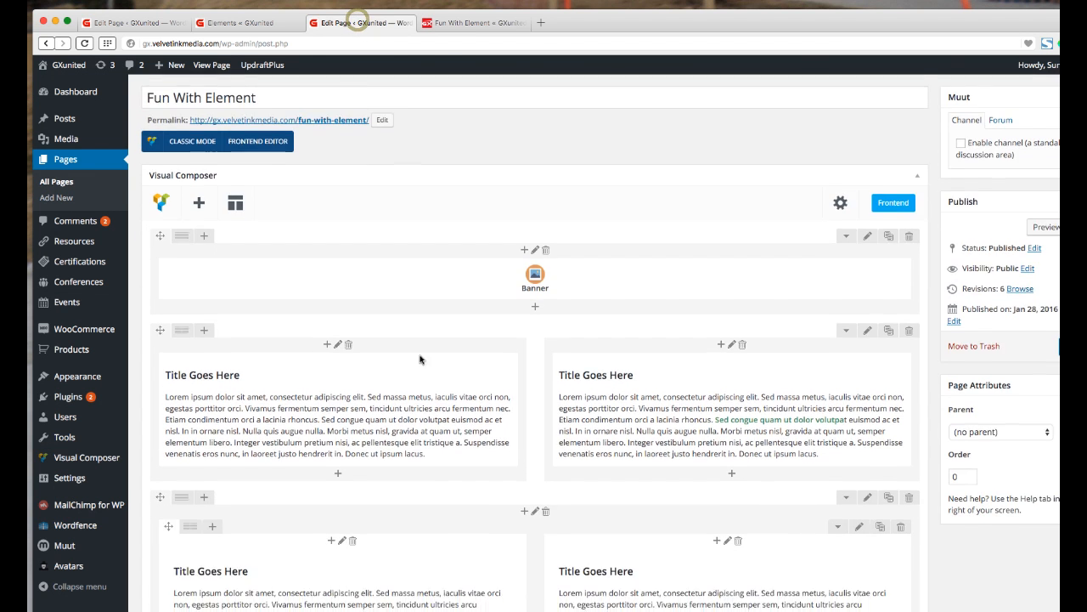
pyautogui.scroll(-1, 521, 372)
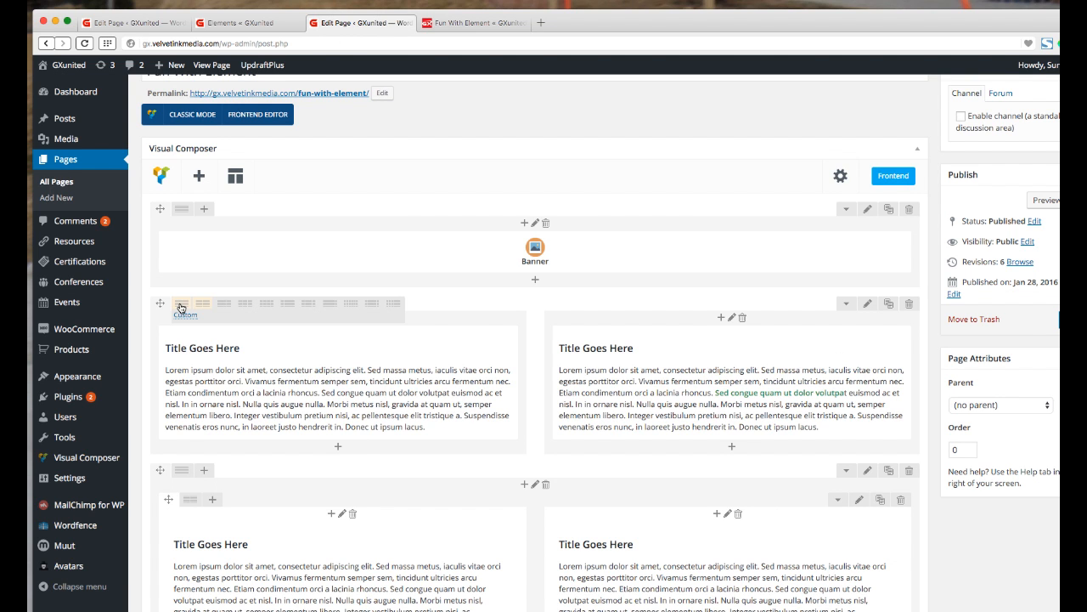
pyautogui.click(181, 307)
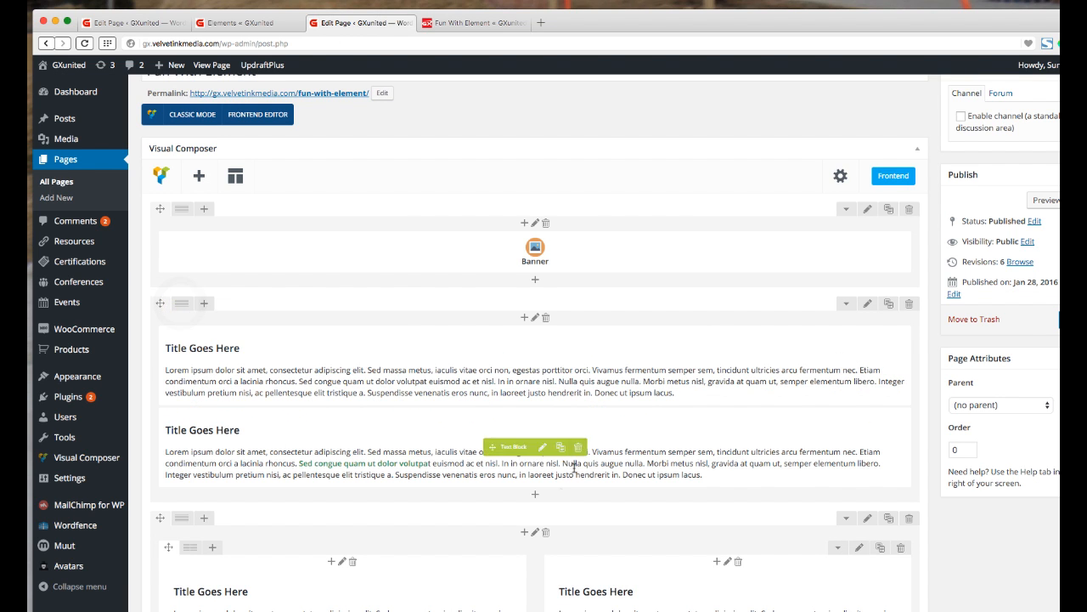
pyautogui.click(535, 496)
pyautogui.click(197, 189)
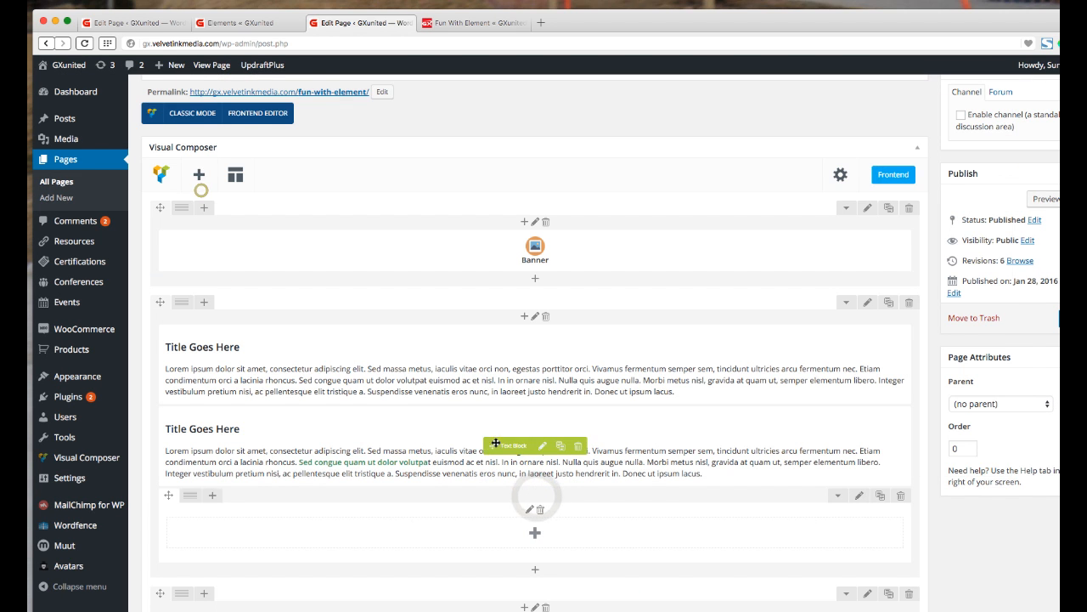
pyautogui.moveTo(170, 497); pyautogui.dragTo(174, 350)
pyautogui.click(212, 333)
# Set the content alignment of the empty two-column inner row to Center and save its settings
pyautogui.click(860, 332)
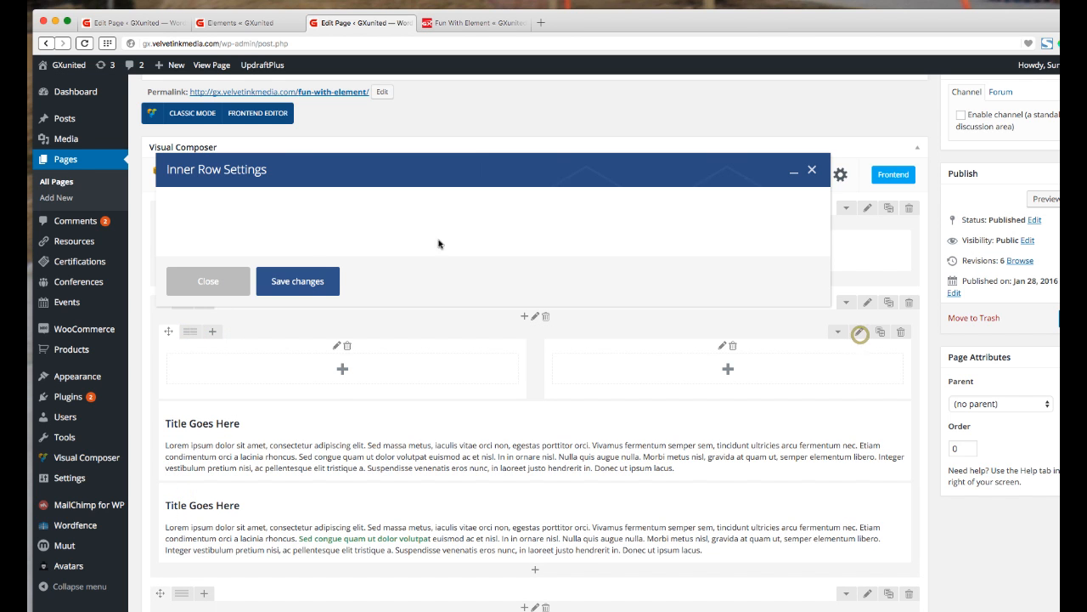
pyautogui.click(213, 374)
pyautogui.click(212, 380)
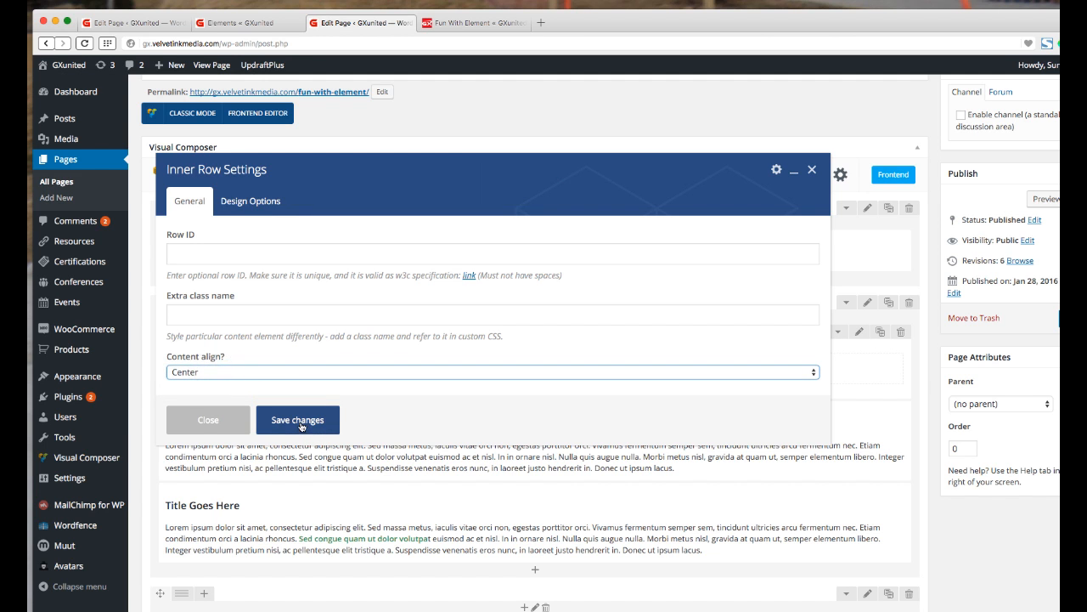
pyautogui.click(300, 421)
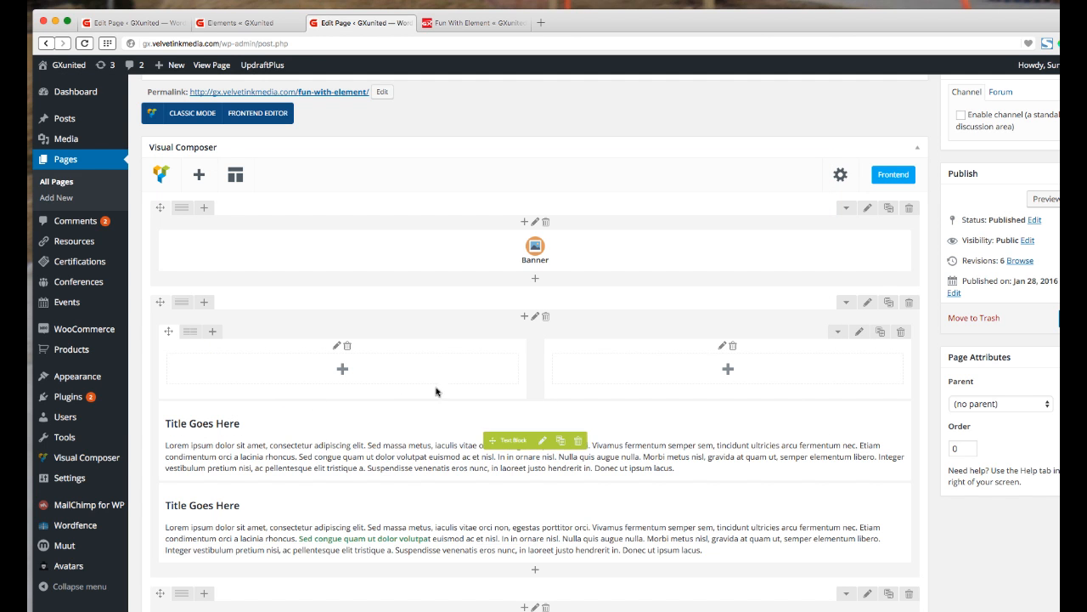
# Delete the entire row directly below the banner, confirm the deletion, and update the page
pyautogui.click(908, 304)
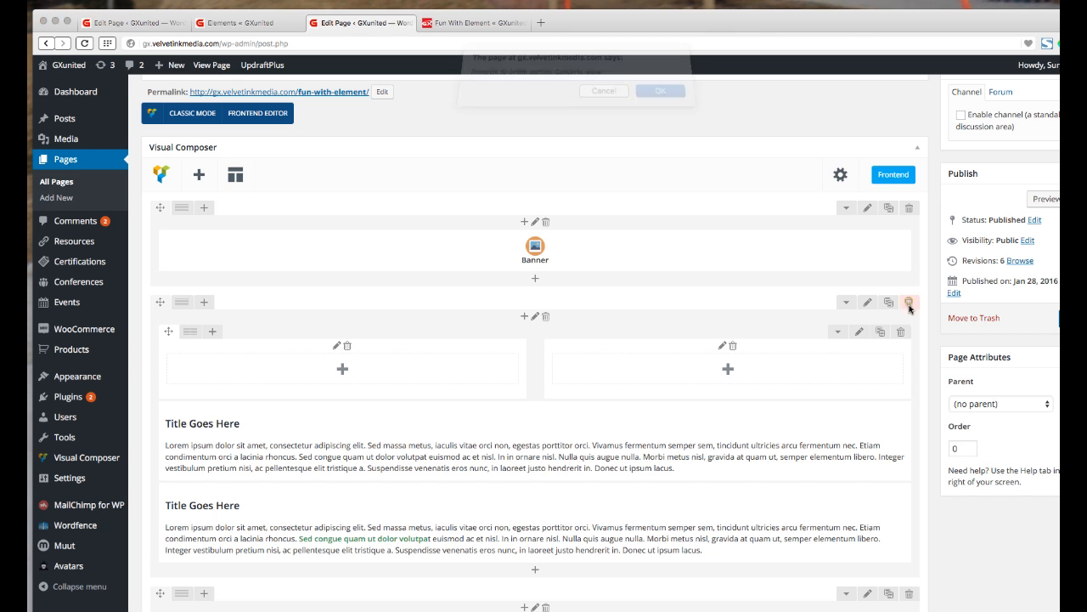
pyautogui.click(661, 100)
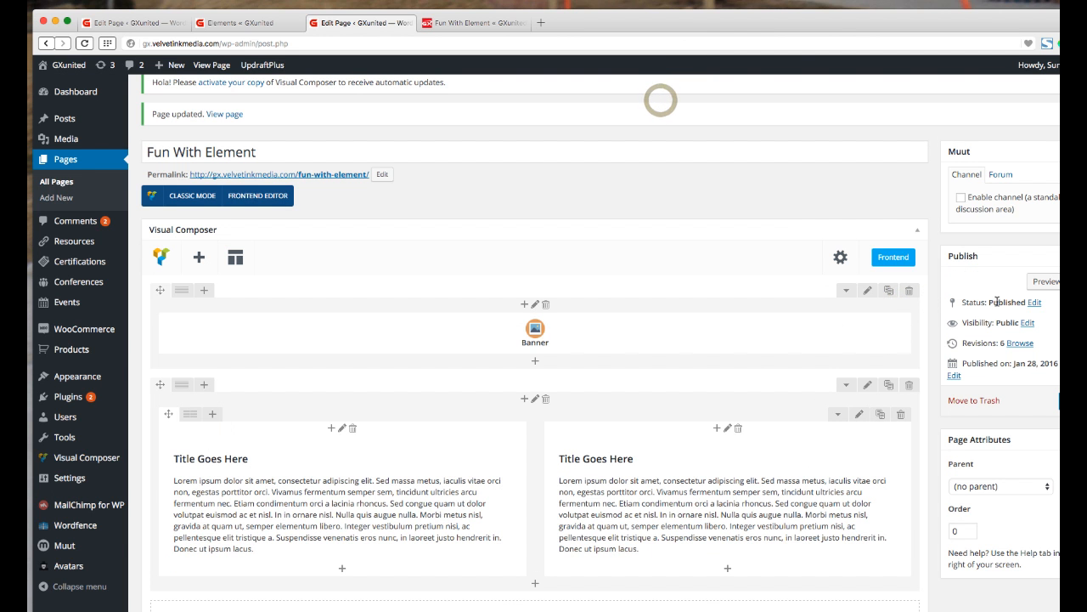
pyautogui.click(1059, 406)
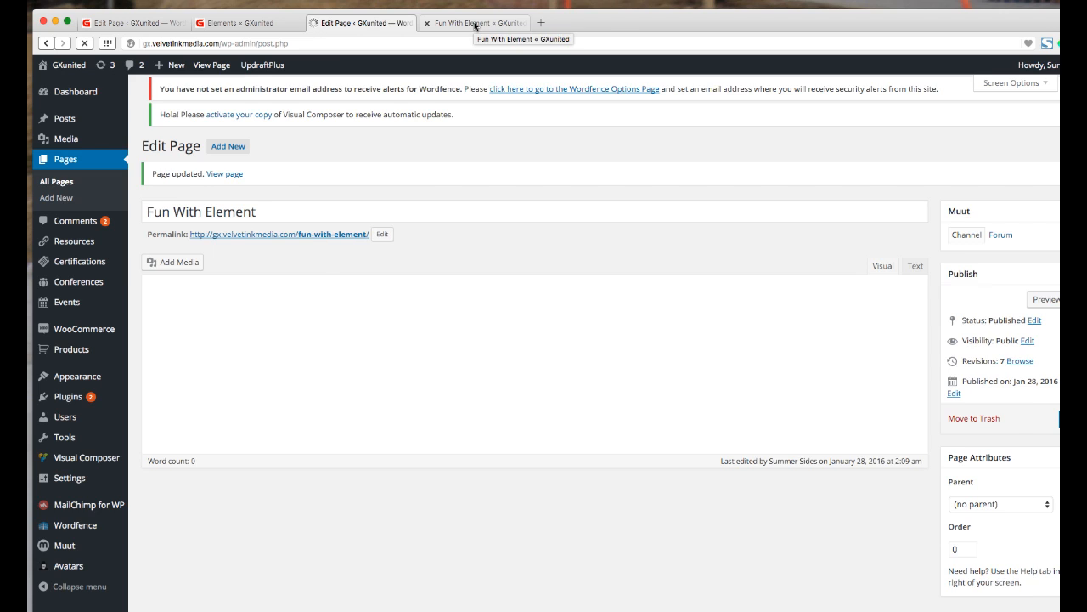
# Reload the published "Fun With Element" page and view the columns below the banner
pyautogui.click(475, 23)
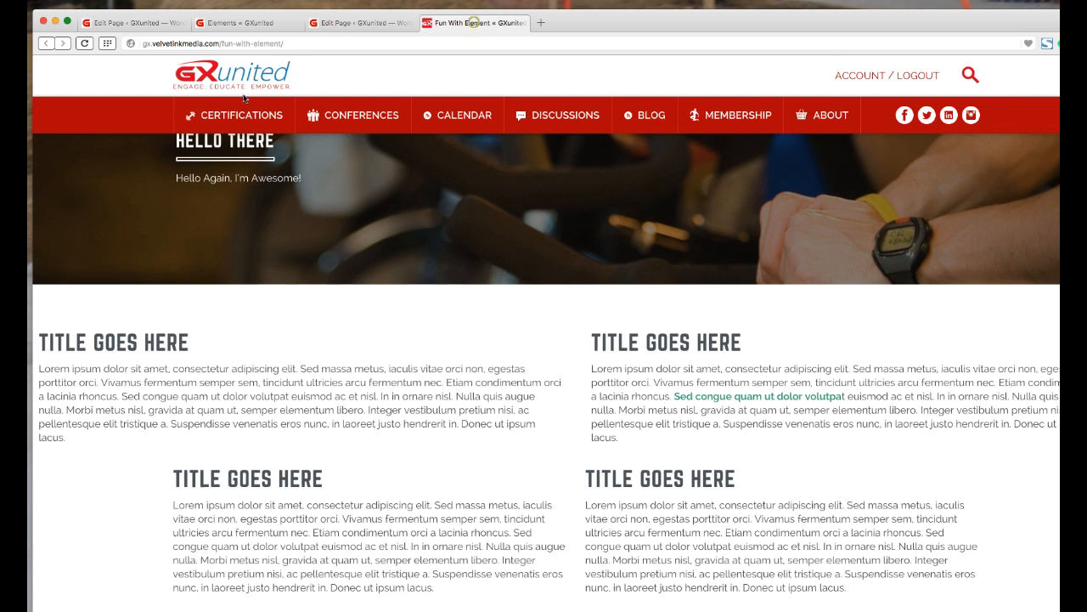
pyautogui.click(82, 44)
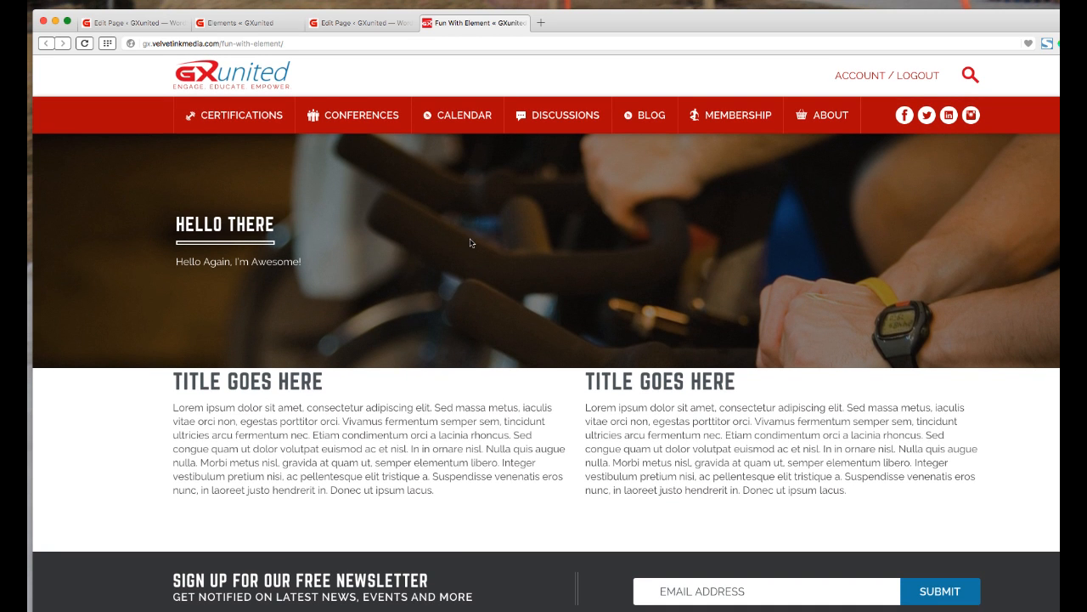
pyautogui.click(355, 24)
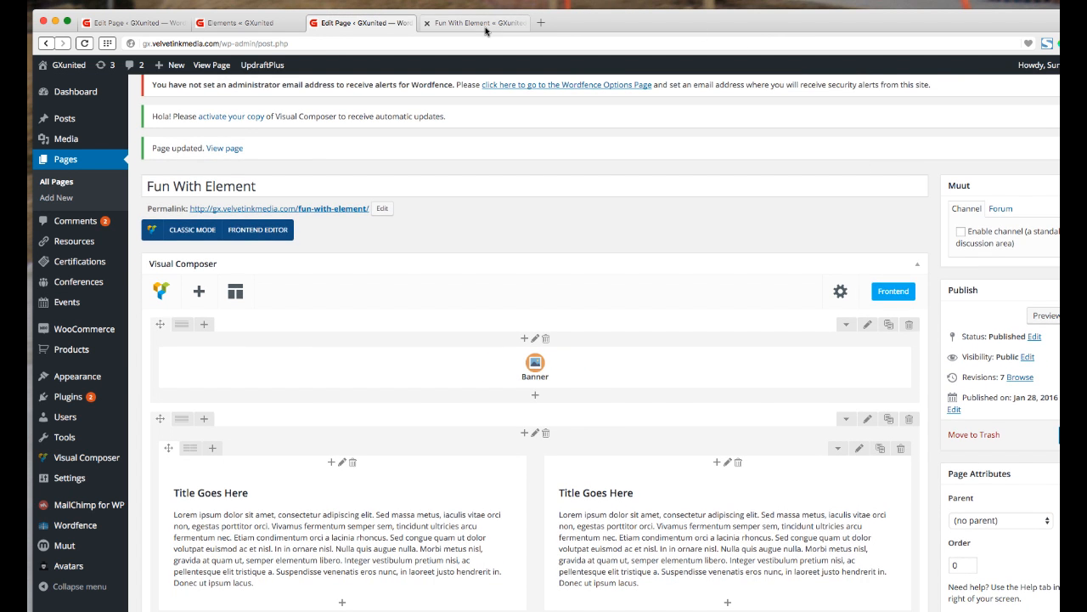
pyautogui.click(486, 26)
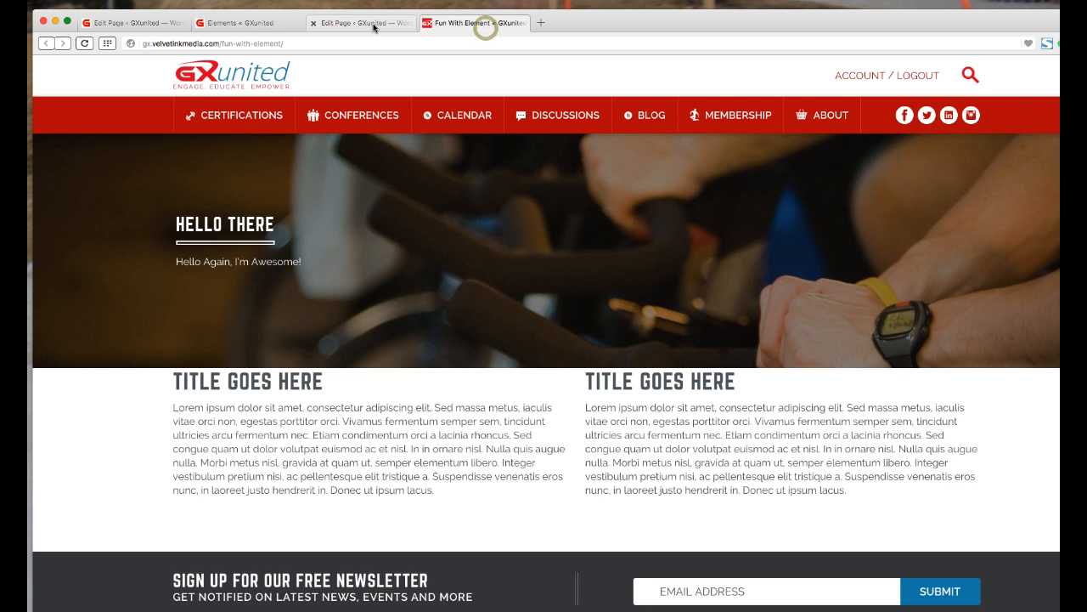
# Bring up the list of addable elements for the page, and look through the published Elements page for the FAQ toggles
pyautogui.click(374, 25)
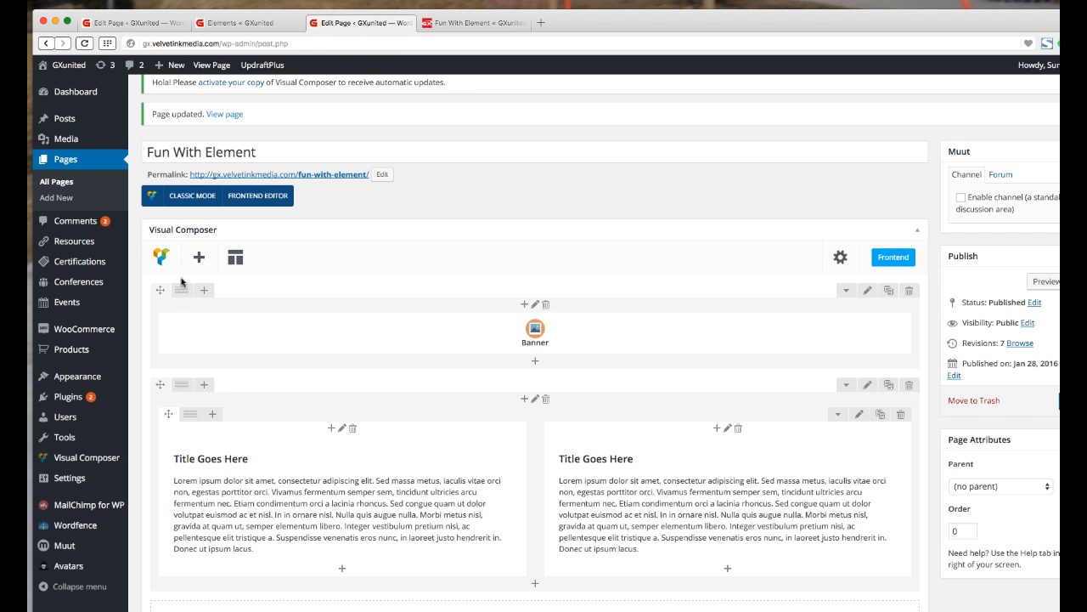
pyautogui.click(199, 257)
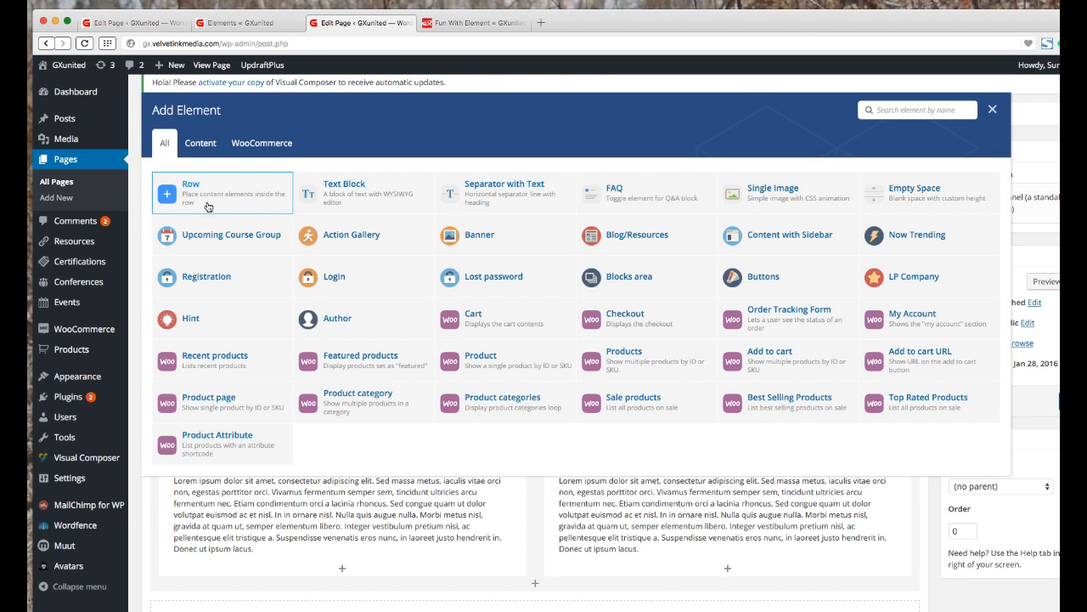
pyautogui.click(248, 22)
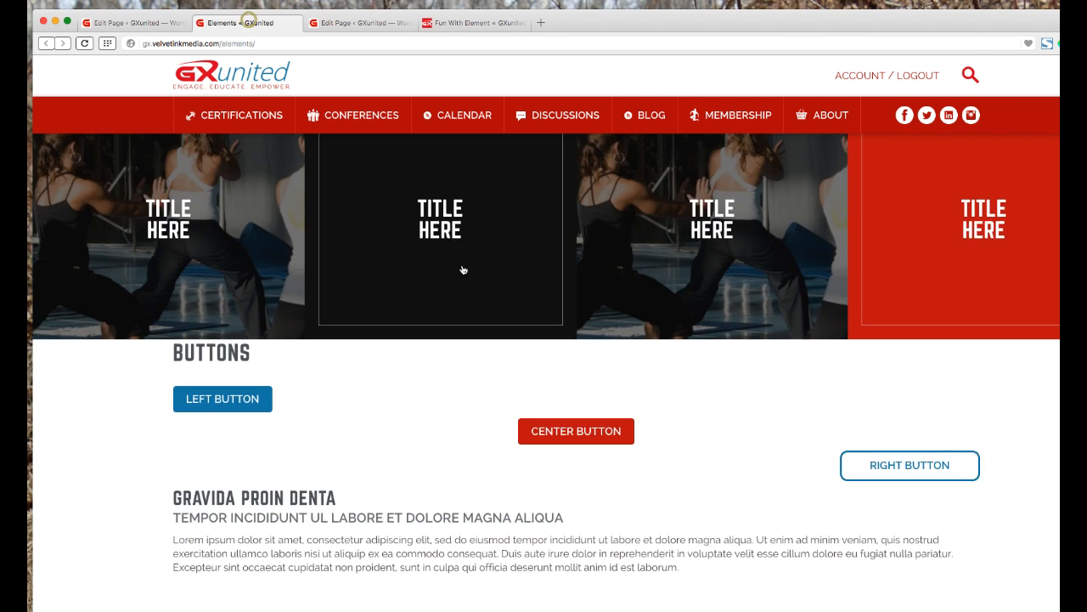
pyautogui.scroll(-3, 462, 269)
pyautogui.scroll(5, 461, 263)
pyautogui.scroll(6, 462, 265)
pyautogui.scroll(-3, 462, 265)
pyautogui.scroll(1, 461, 272)
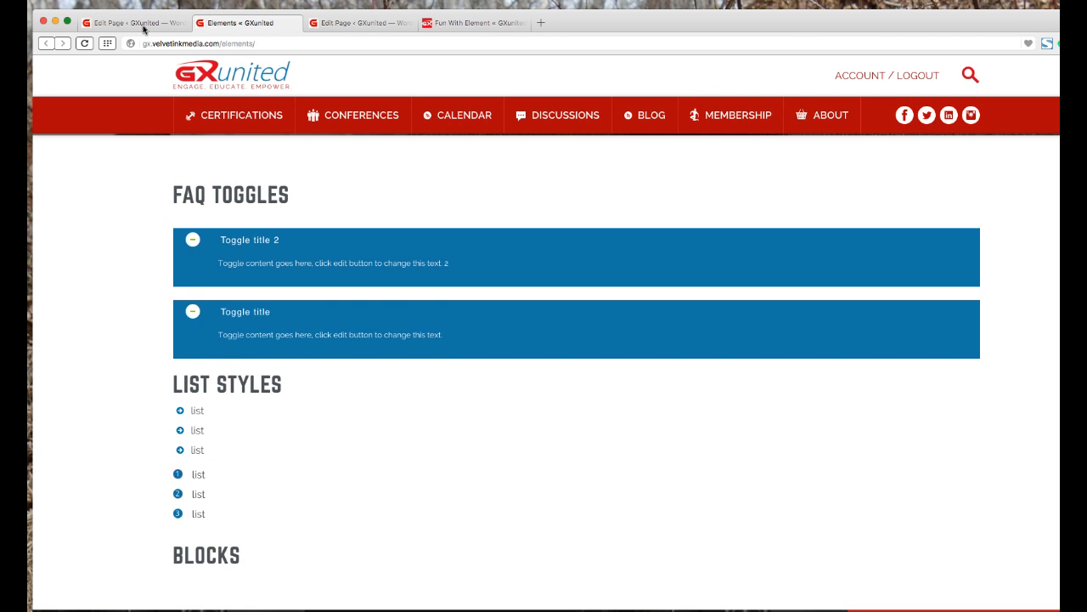
# Add an FAQ element to the page and review its title, content and style options, keeping the Default style
pyautogui.click(371, 26)
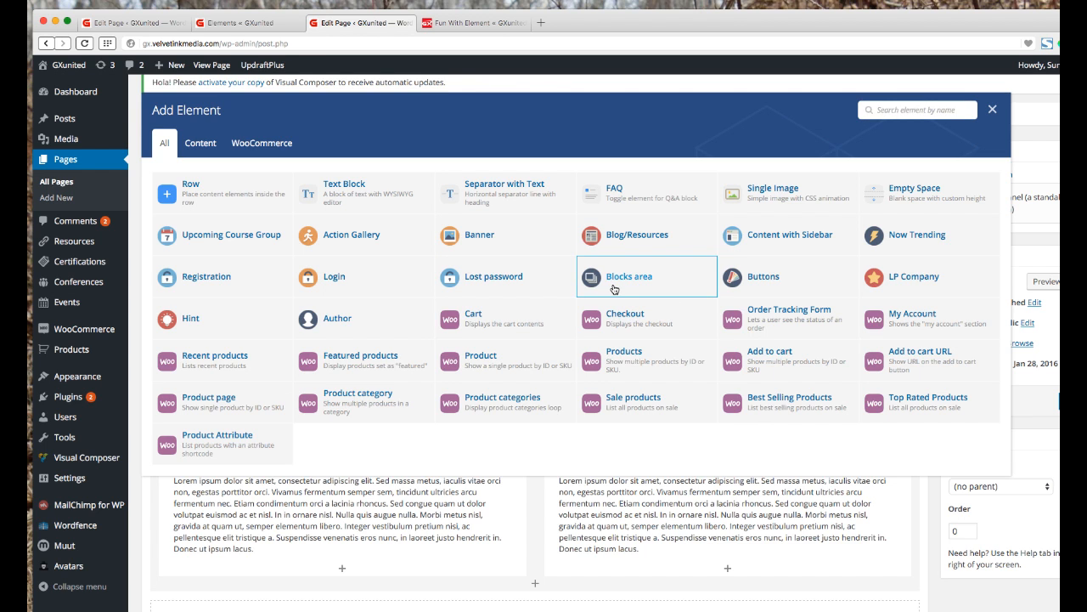
pyautogui.click(633, 196)
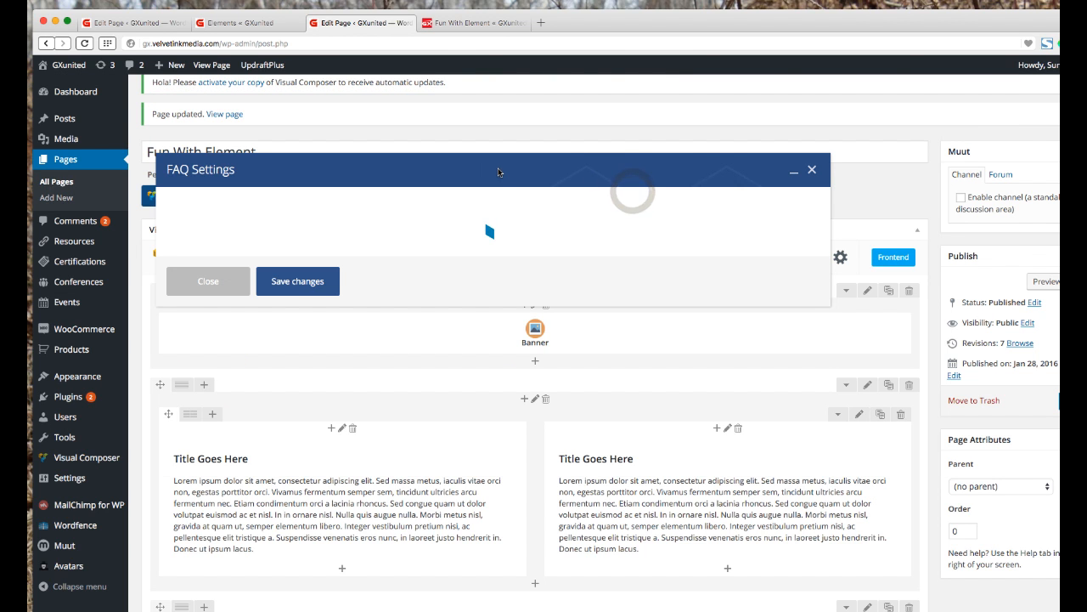
pyautogui.tripleClick(216, 254)
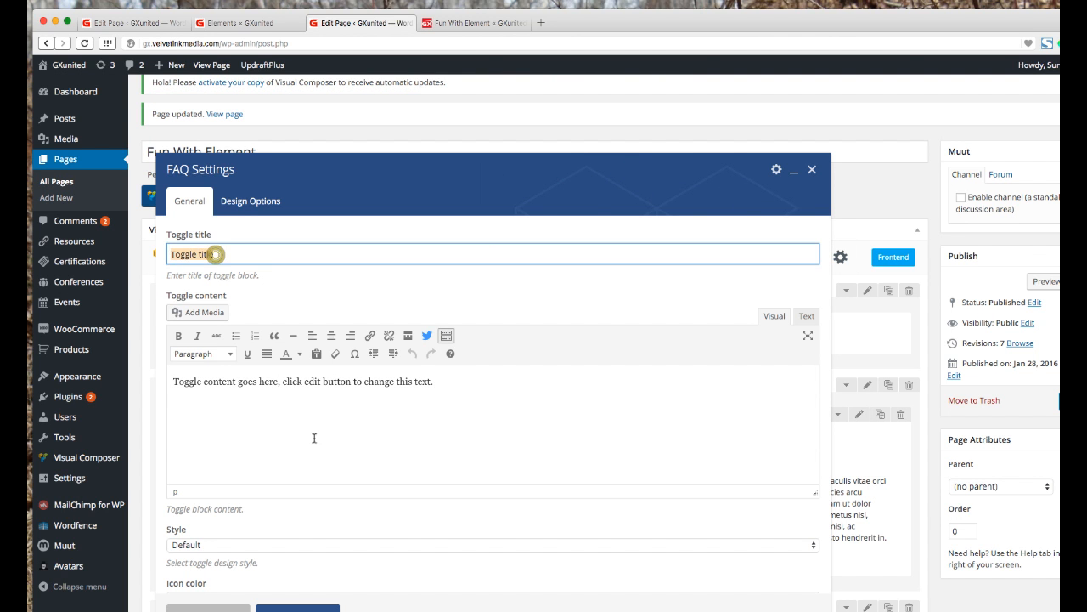
pyautogui.tripleClick(309, 396)
pyautogui.scroll(-3, 372, 418)
pyautogui.scroll(-2, 372, 419)
pyautogui.click(217, 327)
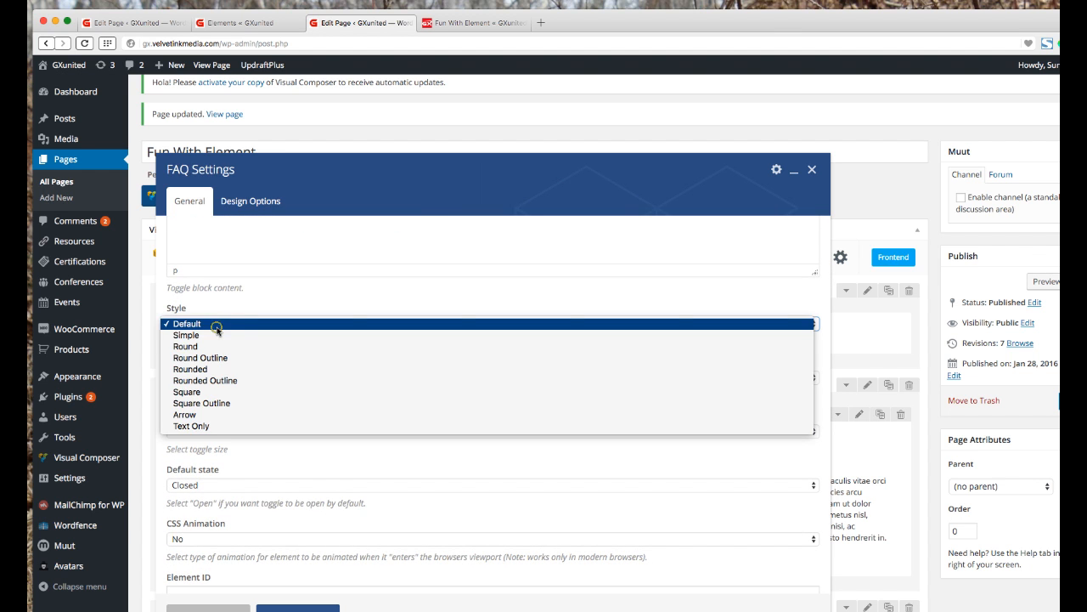
pyautogui.click(236, 304)
pyautogui.scroll(-1, 308, 372)
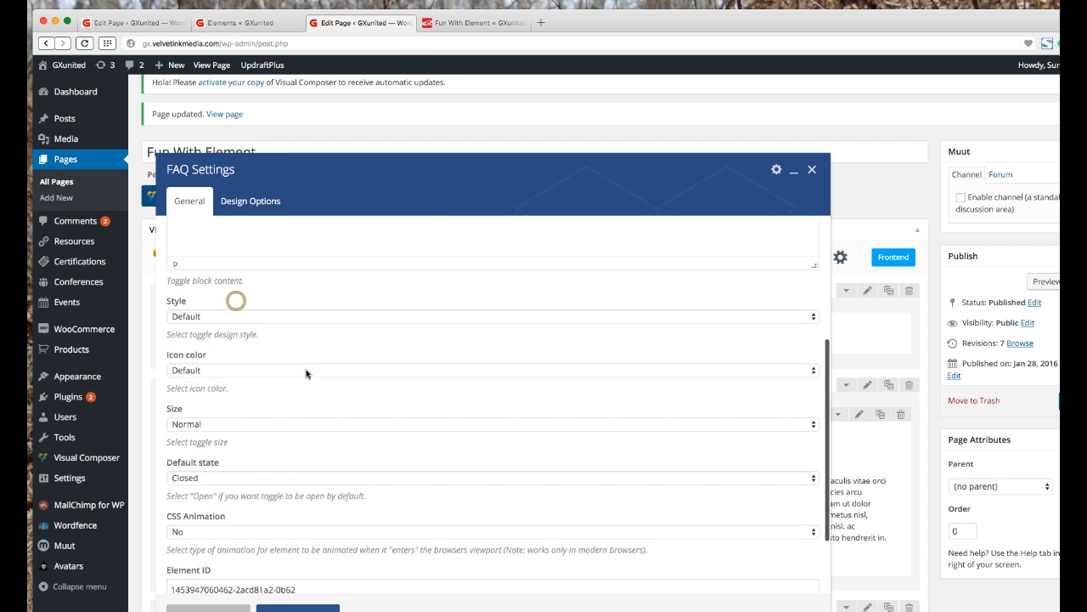
# Set the FAQ toggle's default state to Open and save the changes
pyautogui.scroll(-1, 263, 388)
pyautogui.click(239, 424)
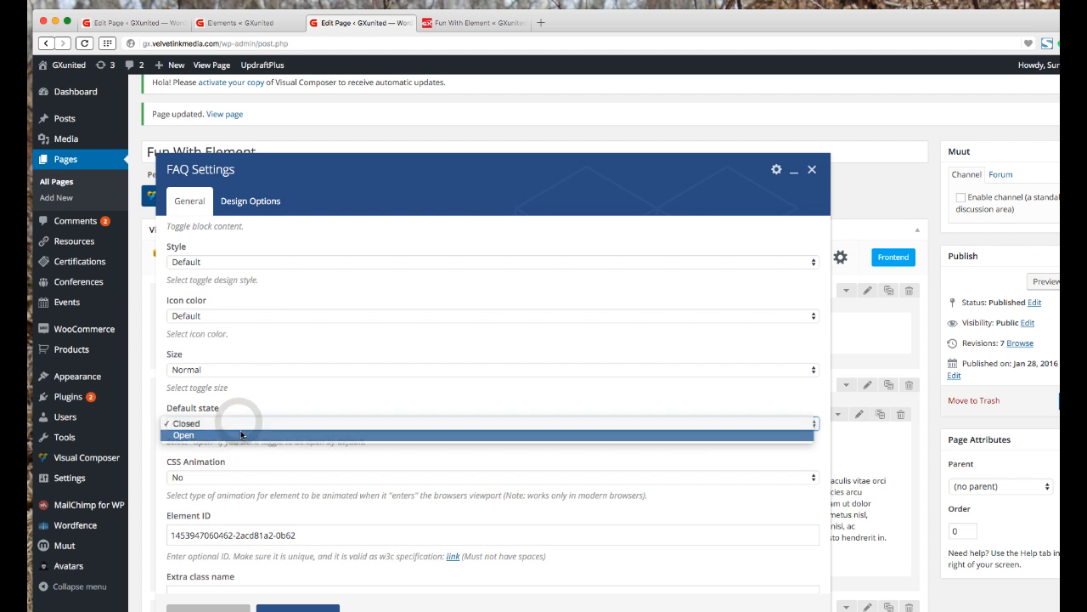
pyautogui.click(239, 435)
pyautogui.scroll(-1, 239, 408)
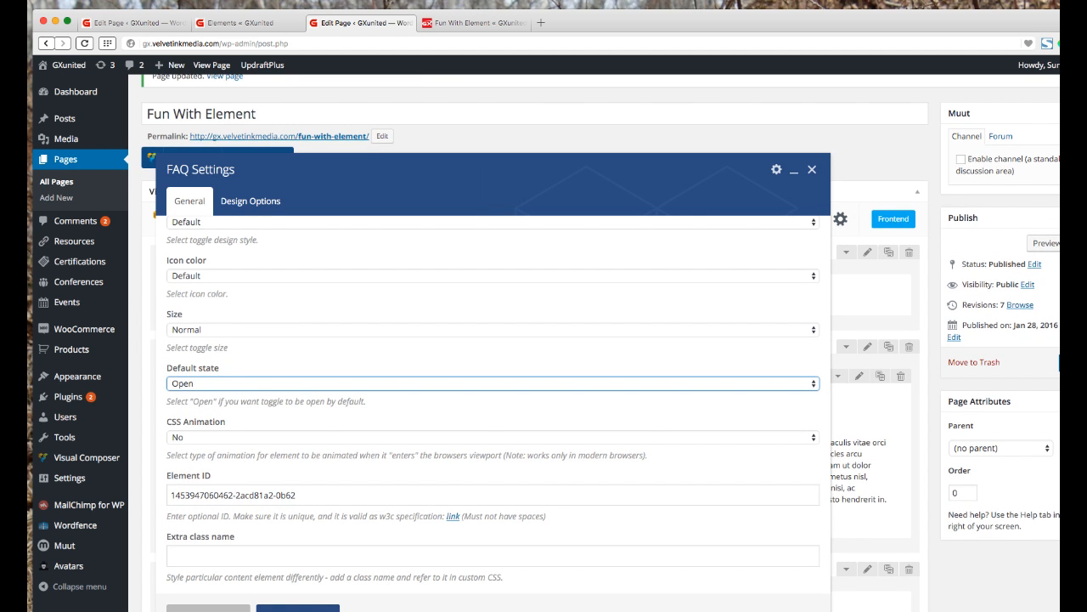
pyautogui.click(297, 608)
# Duplicate the FAQ toggle, set the copy's default state to Closed, and save the changes
pyautogui.scroll(-1, 454, 503)
pyautogui.moveTo(550, 565)
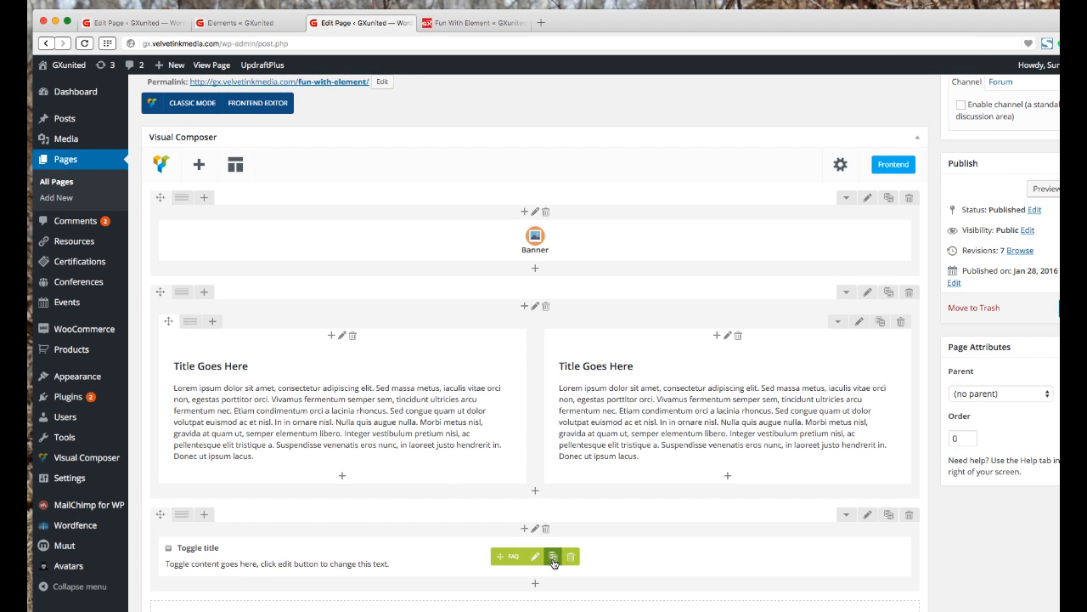
pyautogui.click(553, 557)
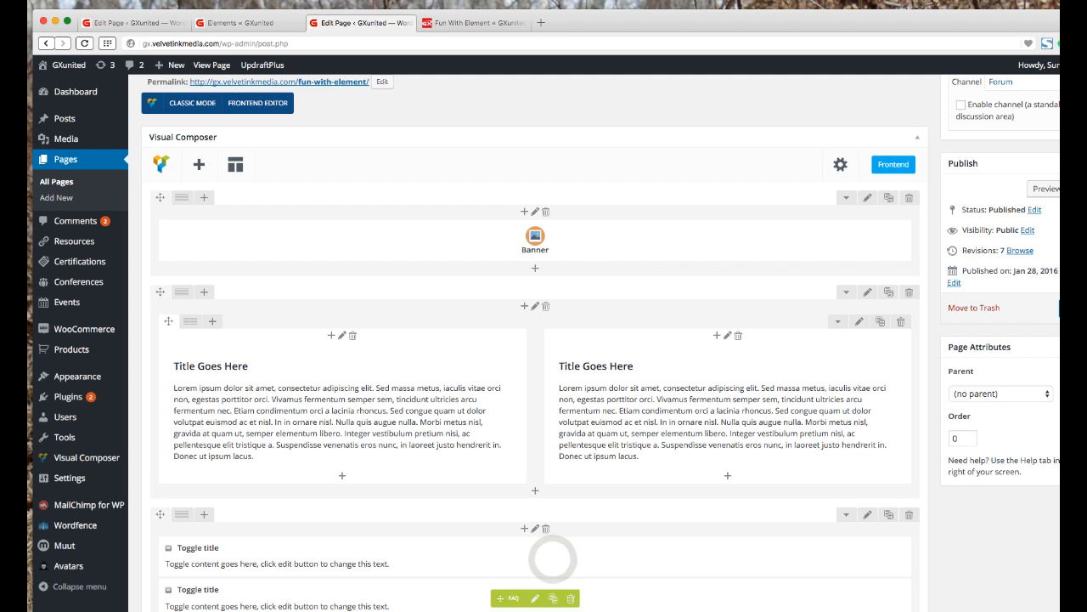
pyautogui.click(535, 603)
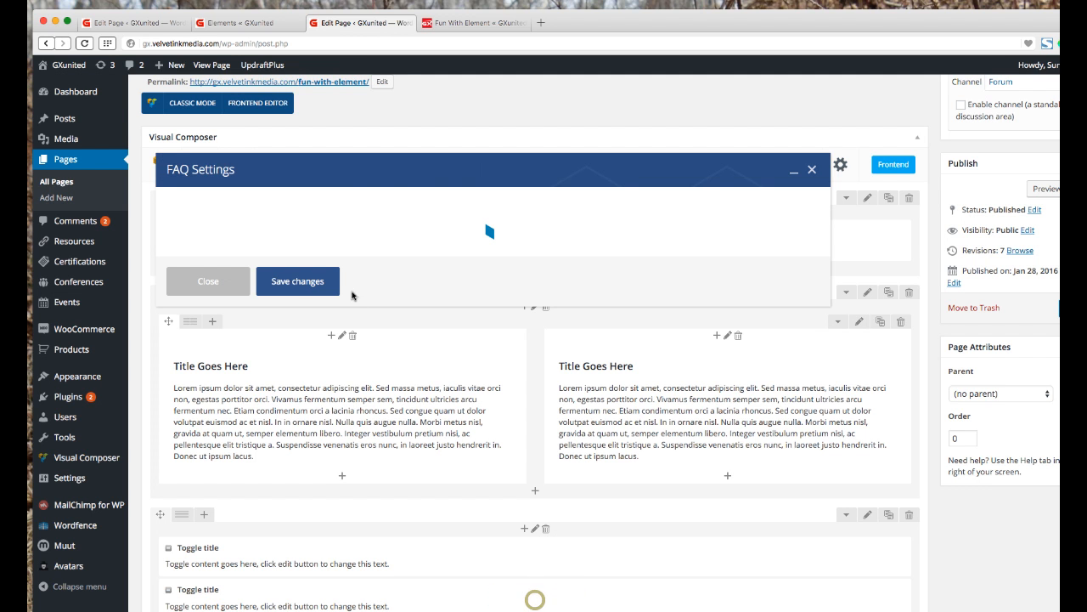
pyautogui.scroll(-5, 266, 483)
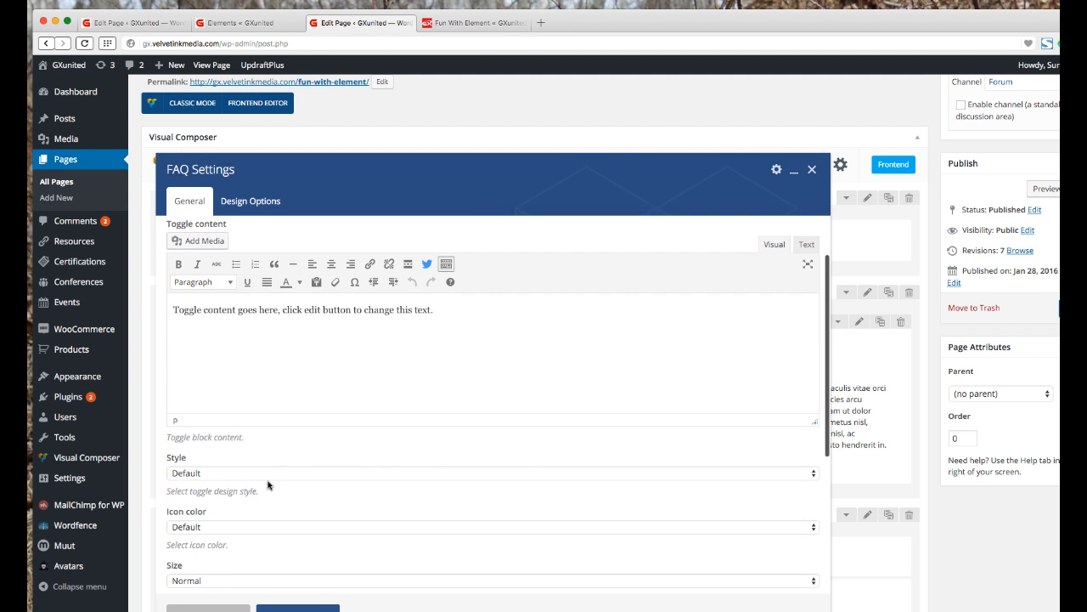
pyautogui.click(228, 506)
pyautogui.click(228, 493)
pyautogui.click(297, 608)
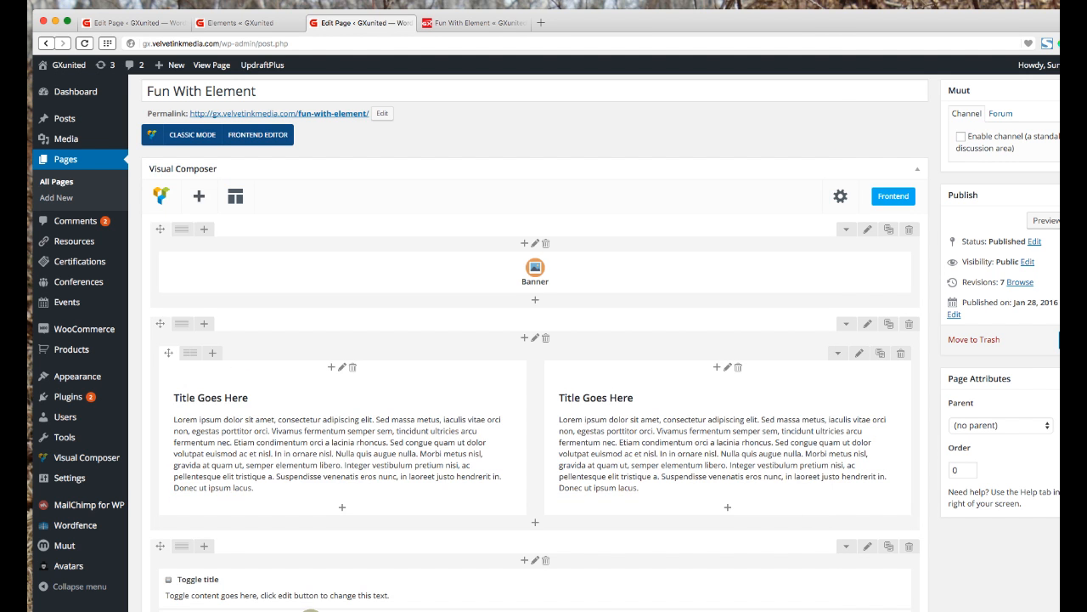
# Duplicate the closed FAQ toggle three more times, then update the page and reload its published version
pyautogui.scroll(-1, 311, 609)
pyautogui.click(552, 609)
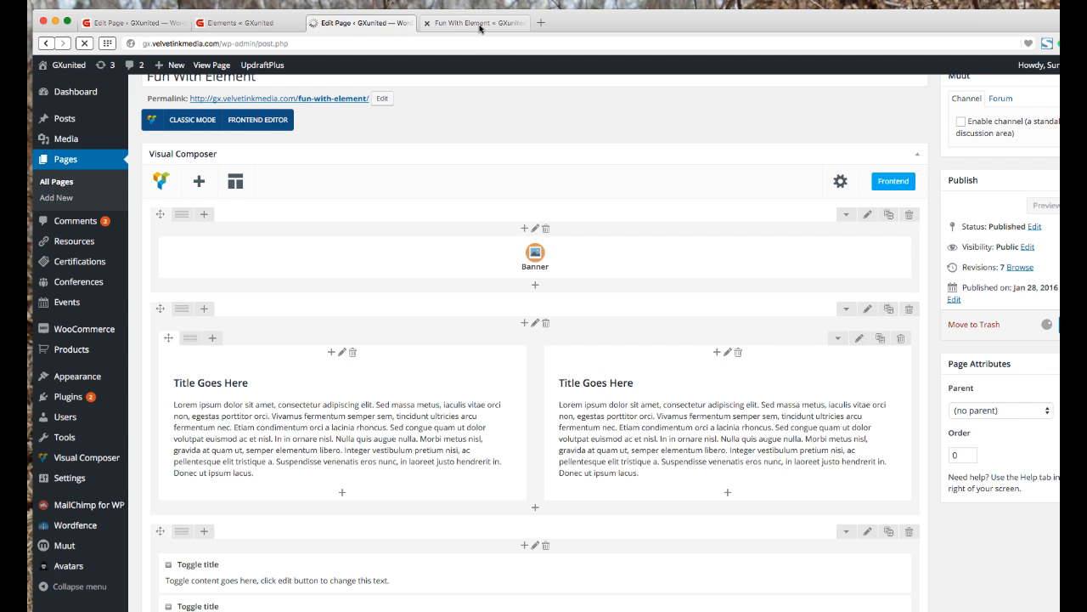
pyautogui.click(480, 25)
pyautogui.click(85, 43)
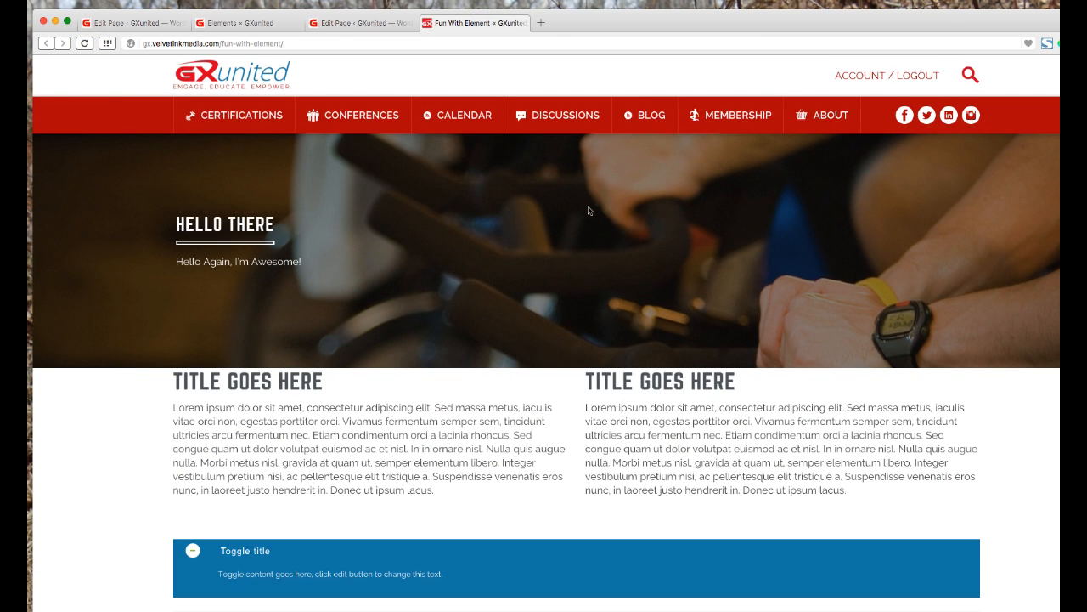
# Test the FAQ toggles on the published page by expanding the four closed ones and collapsing the third toggle
pyautogui.scroll(-2, 499, 245)
pyautogui.scroll(1, 402, 362)
pyautogui.scroll(-3, 297, 438)
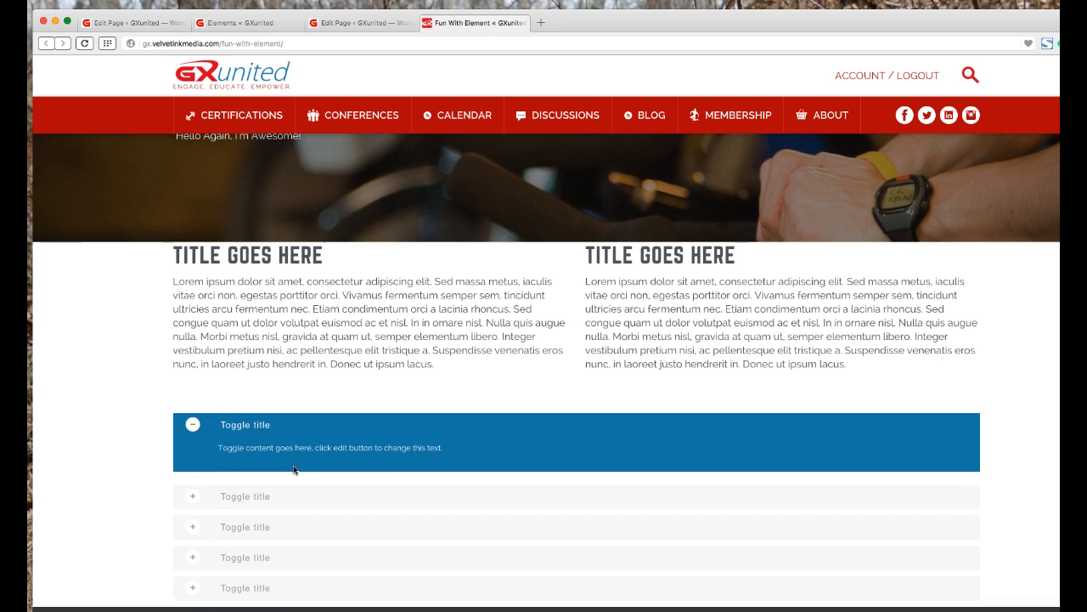
pyautogui.click(357, 494)
pyautogui.click(357, 565)
pyautogui.scroll(-2, 360, 586)
pyautogui.scroll(-2, 360, 586)
pyautogui.click(348, 543)
pyautogui.click(350, 605)
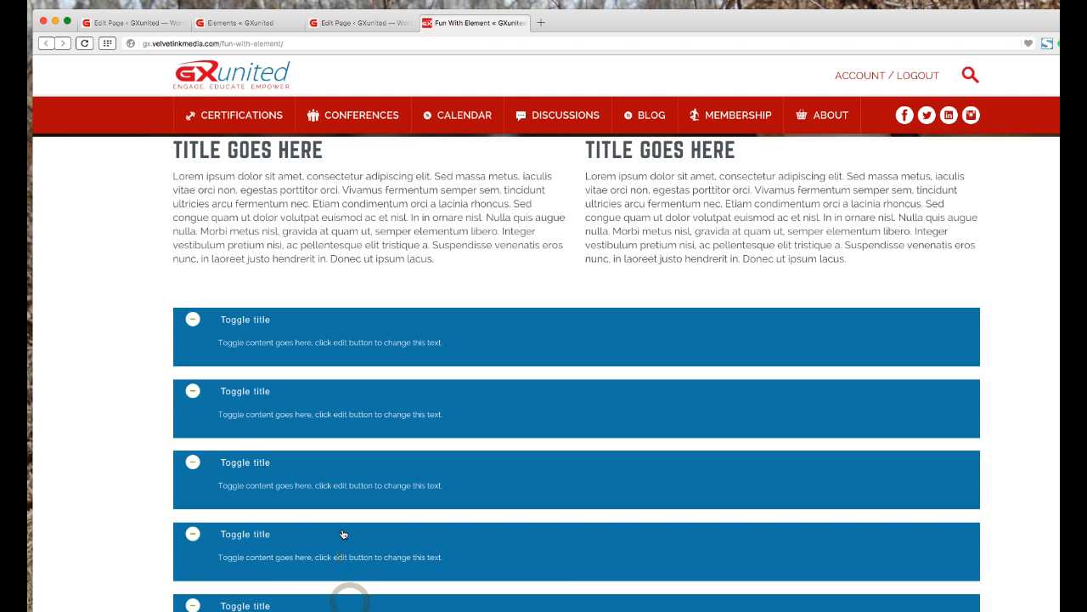
pyautogui.click(193, 462)
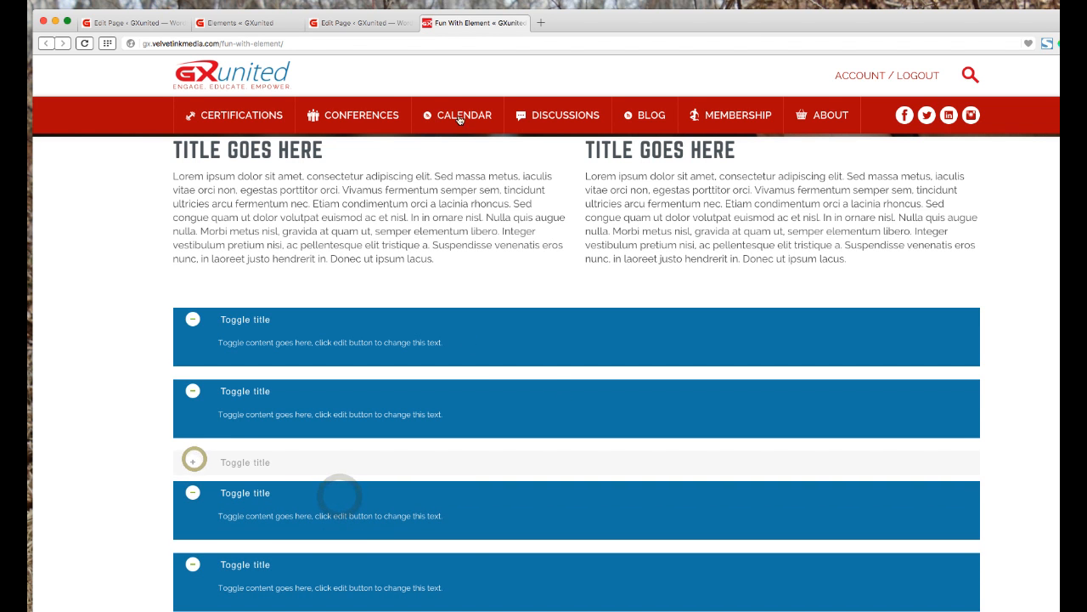
# Return to the page editor, set the FAQ toggle row's top and bottom margins to 100, and save the changes
pyautogui.click(384, 26)
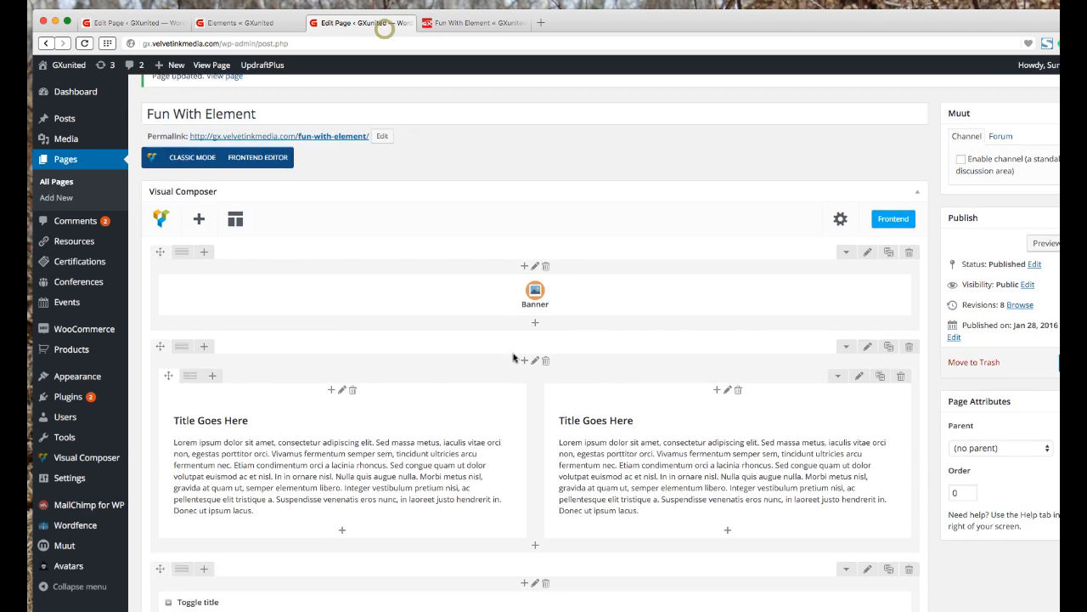
pyautogui.scroll(-3, 513, 356)
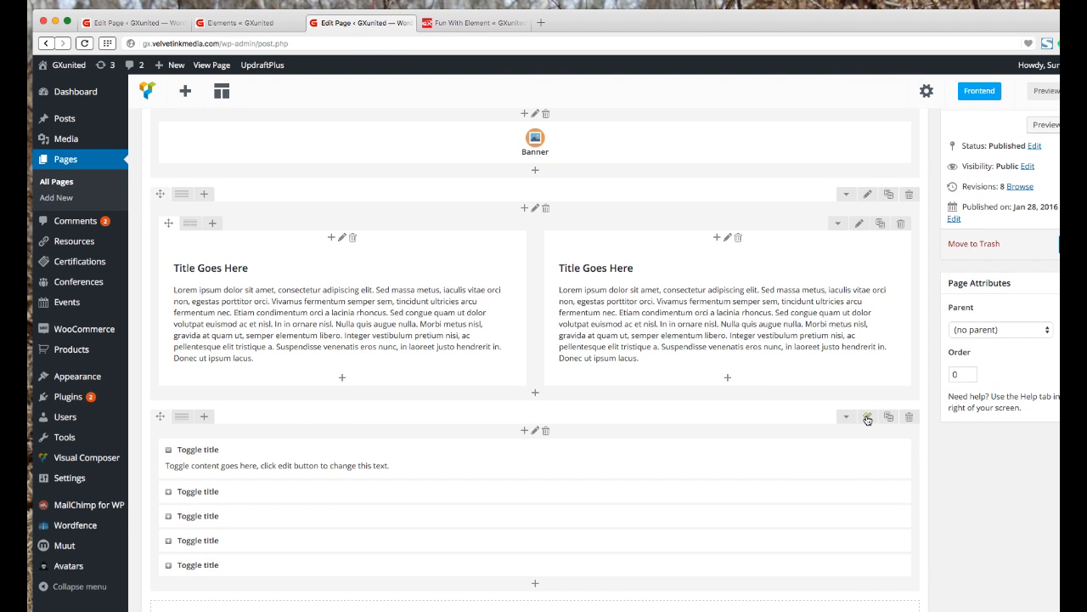
pyautogui.click(868, 417)
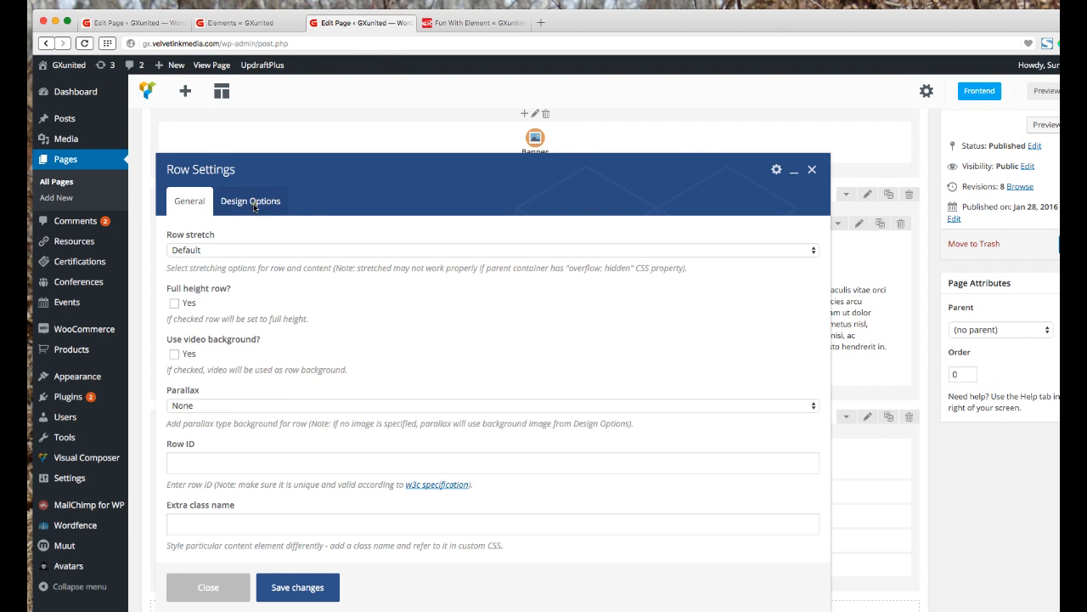
pyautogui.click(252, 203)
pyautogui.click(270, 259)
pyautogui.write('100')
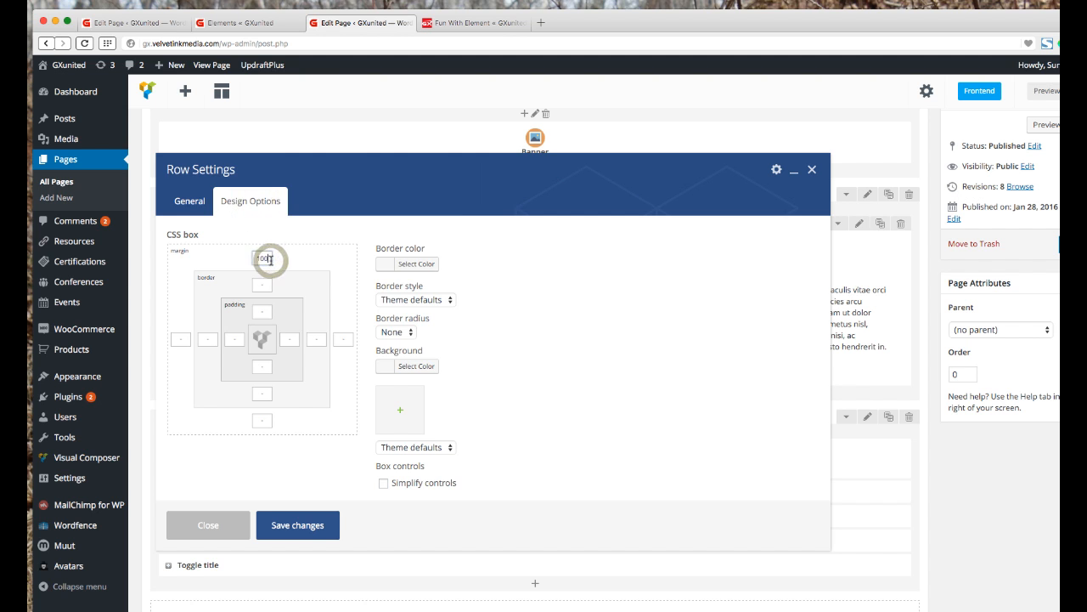
pyautogui.click(263, 418)
pyautogui.write('100')
pyautogui.click(312, 525)
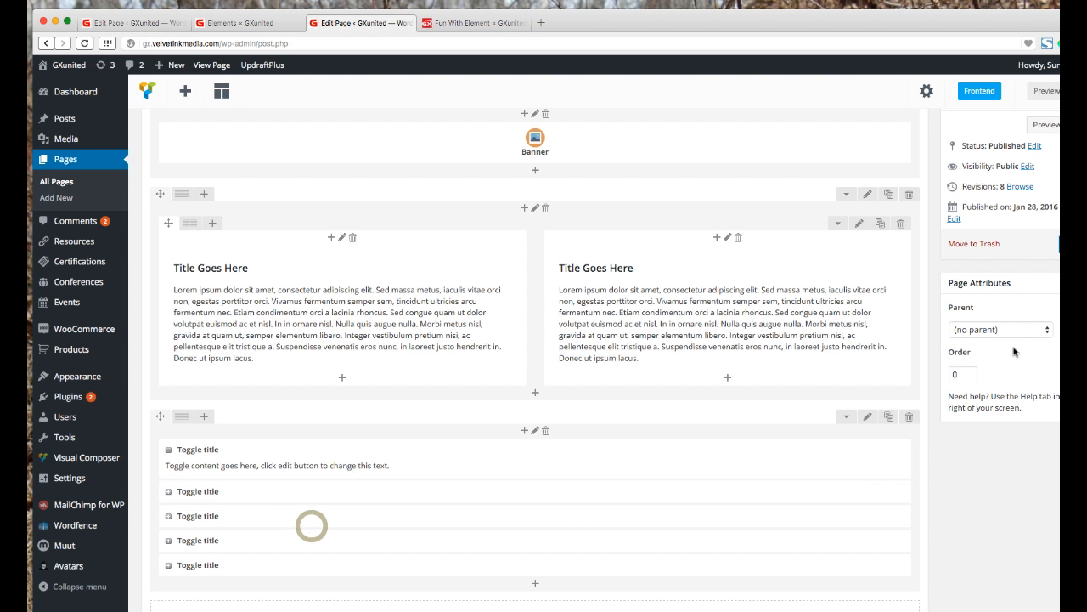
# Check the blocks on the published Elements page and add a Blocks area element in a new row below the FAQ toggles
pyautogui.click(535, 583)
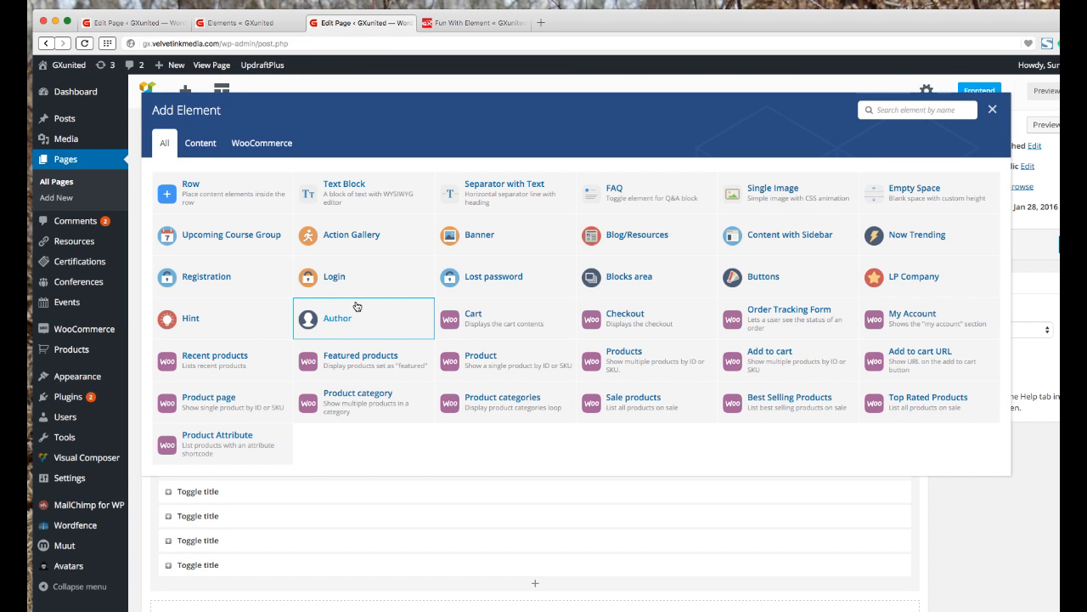
pyautogui.click(251, 25)
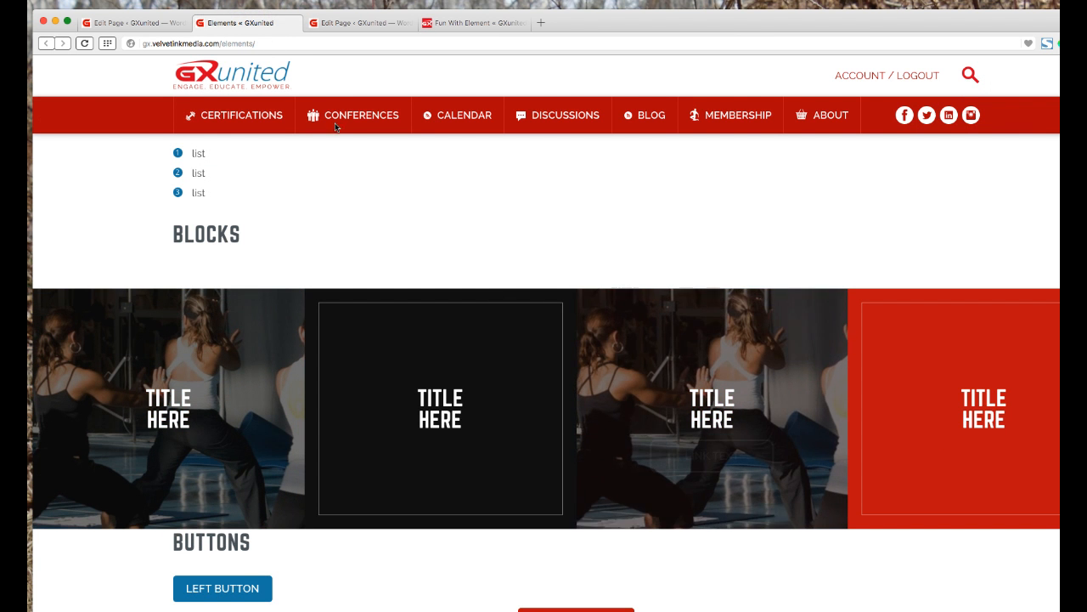
pyautogui.click(357, 23)
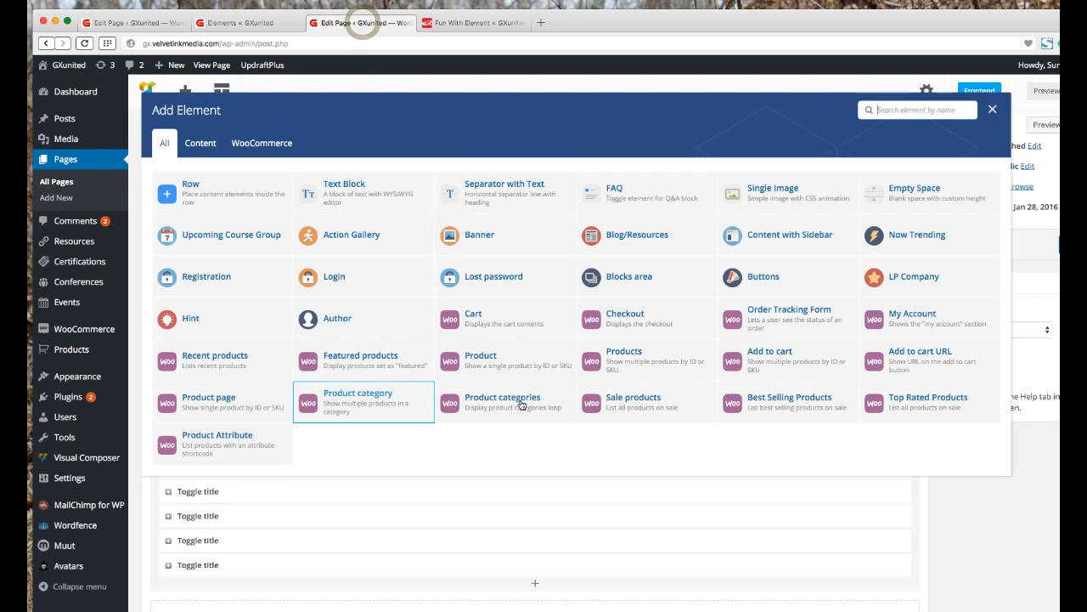
pyautogui.click(647, 278)
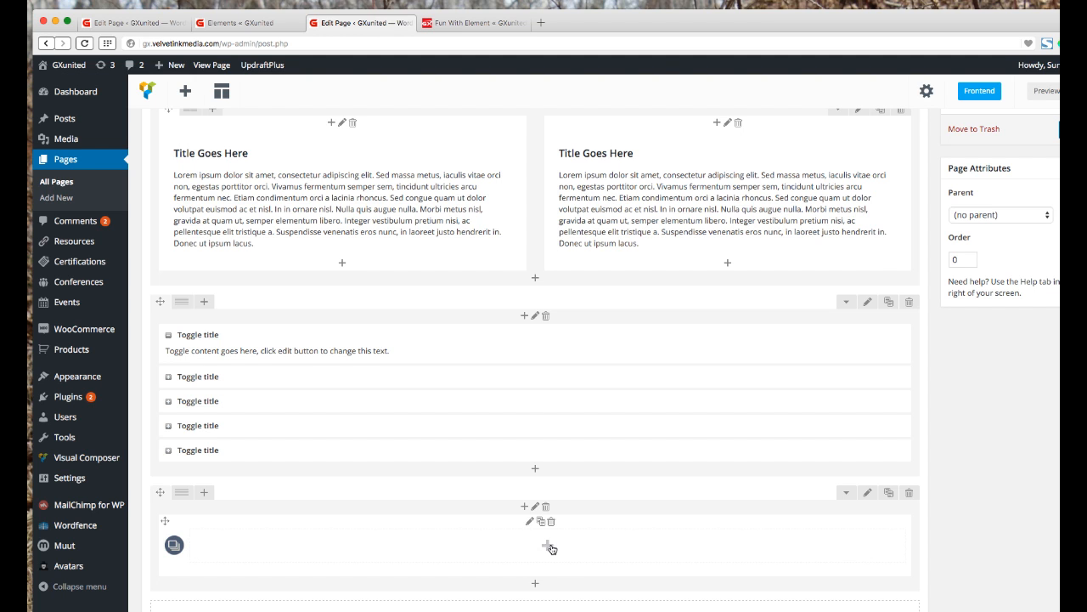
# Check the Elements page's block structure and add a Landing Page Block to the Blocks area, titled "Hey There" with link text "Read More"
pyautogui.click(136, 25)
pyautogui.scroll(-3, 531, 310)
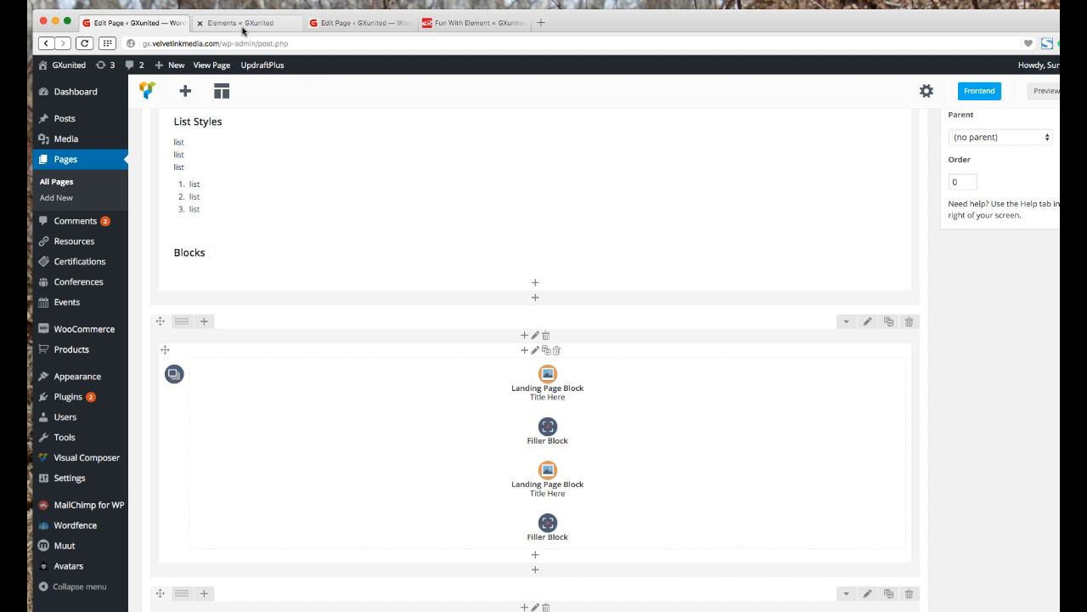
pyautogui.click(356, 25)
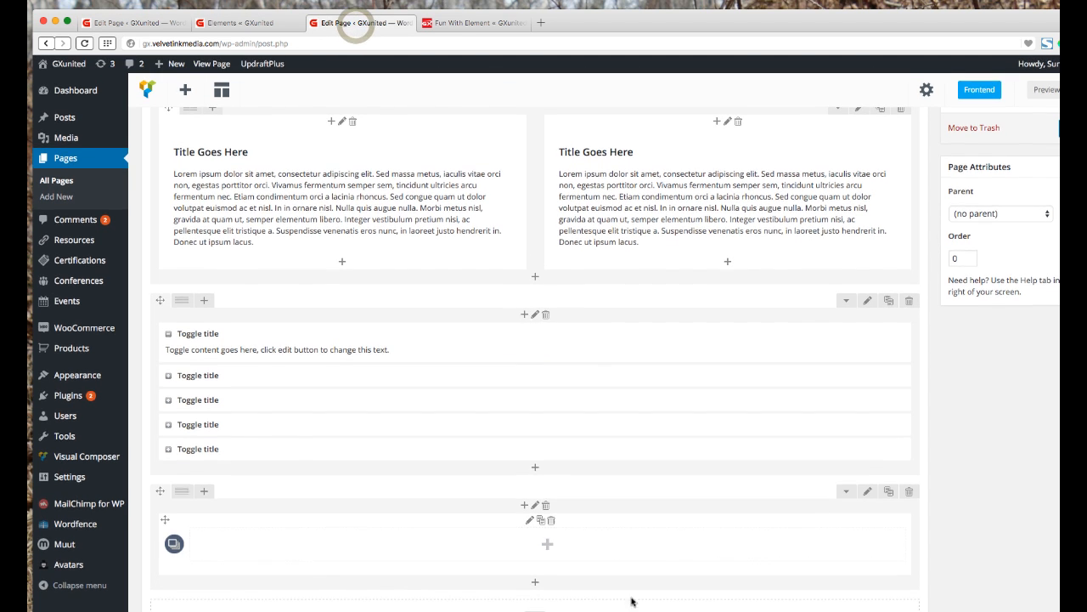
pyautogui.click(548, 547)
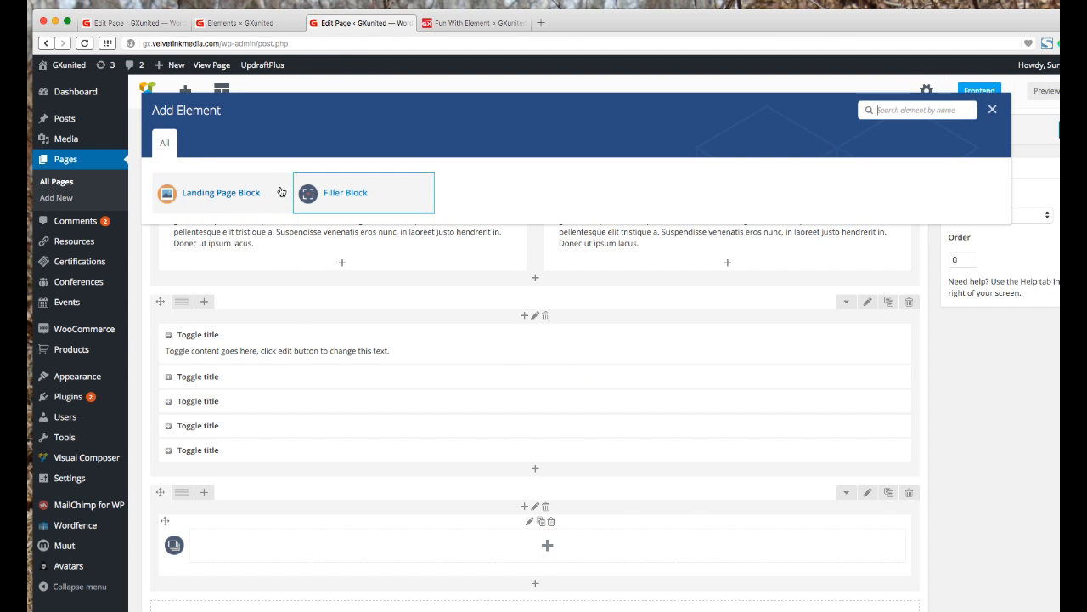
pyautogui.click(201, 194)
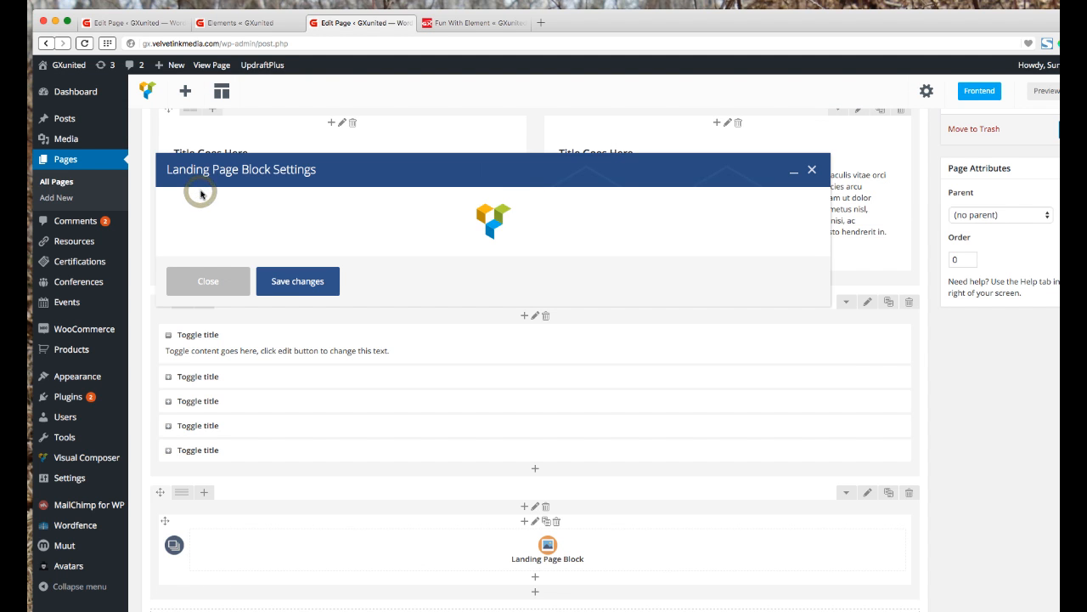
pyautogui.click(202, 226)
pyautogui.write('Hey There')
pyautogui.press('Tab')
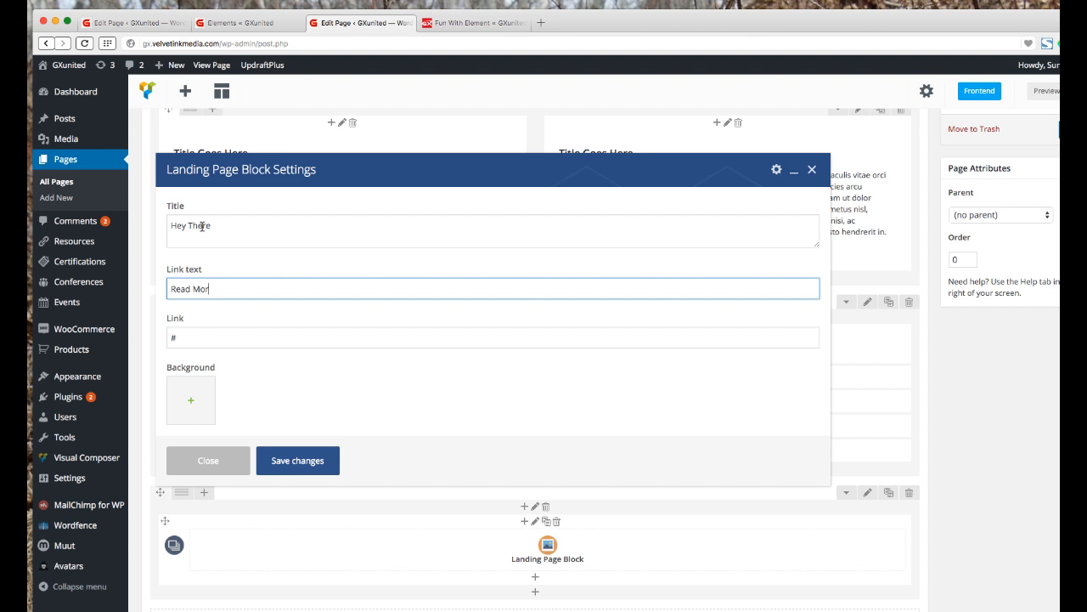
pyautogui.press('Tab')
# Set cross-training.jpg from the media library as the Landing Page Block's background and save the changes
pyautogui.click(192, 396)
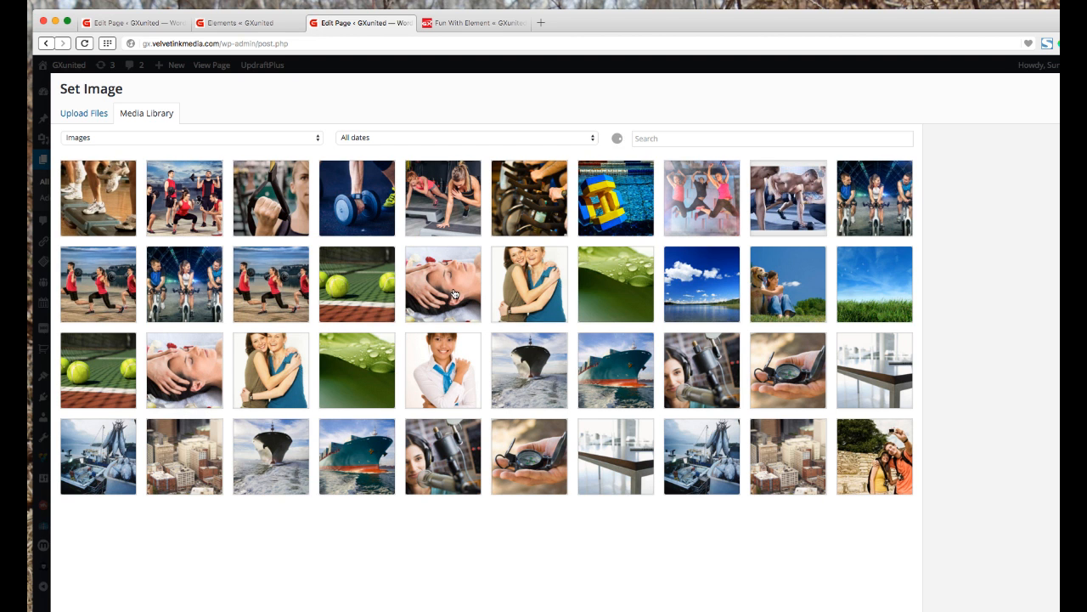
pyautogui.click(446, 202)
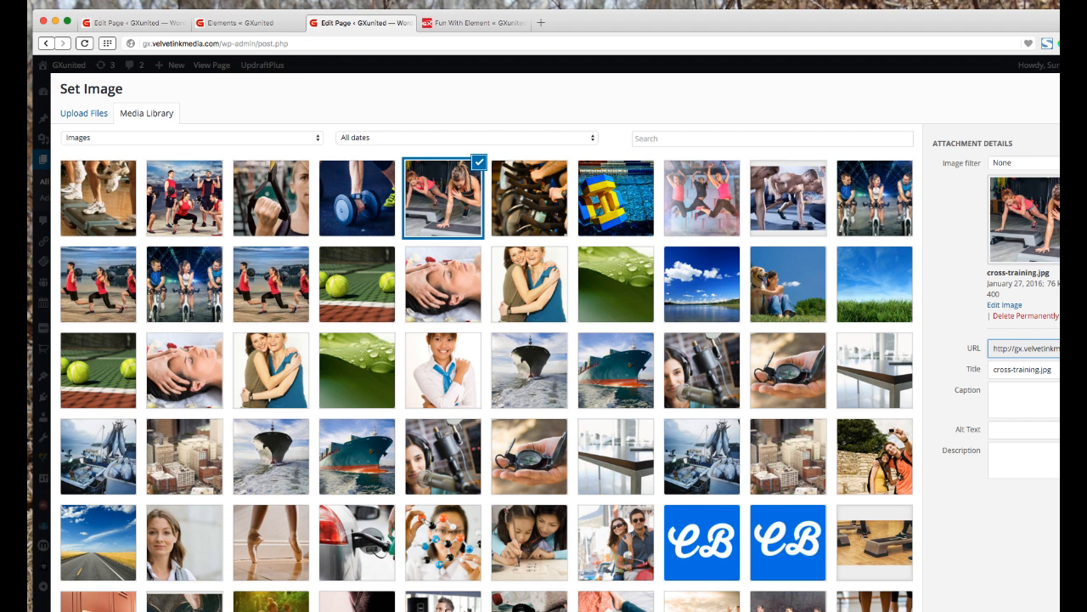
pyautogui.click(1058, 609)
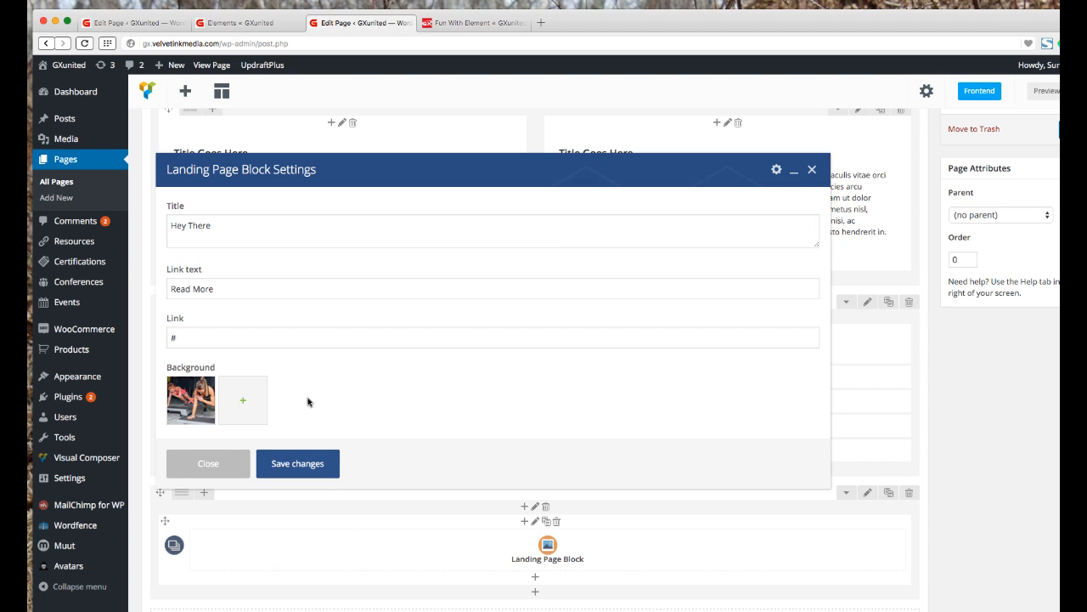
pyautogui.click(306, 464)
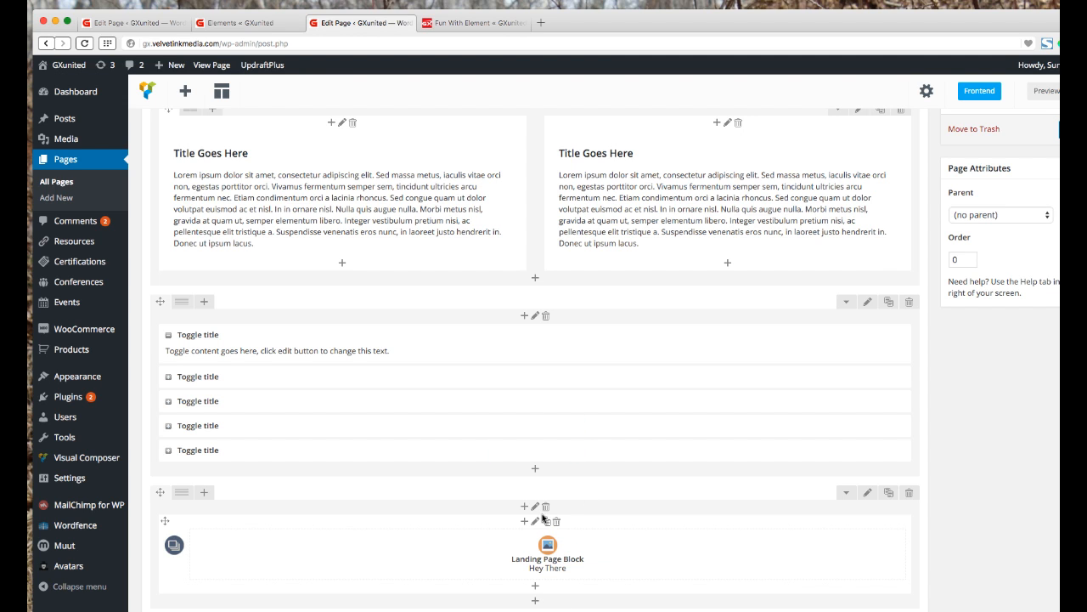
# Add a Filler Block below the Landing Page Block, titled "Something Here" and coloured black, checking the published Elements page for reference
pyautogui.click(535, 590)
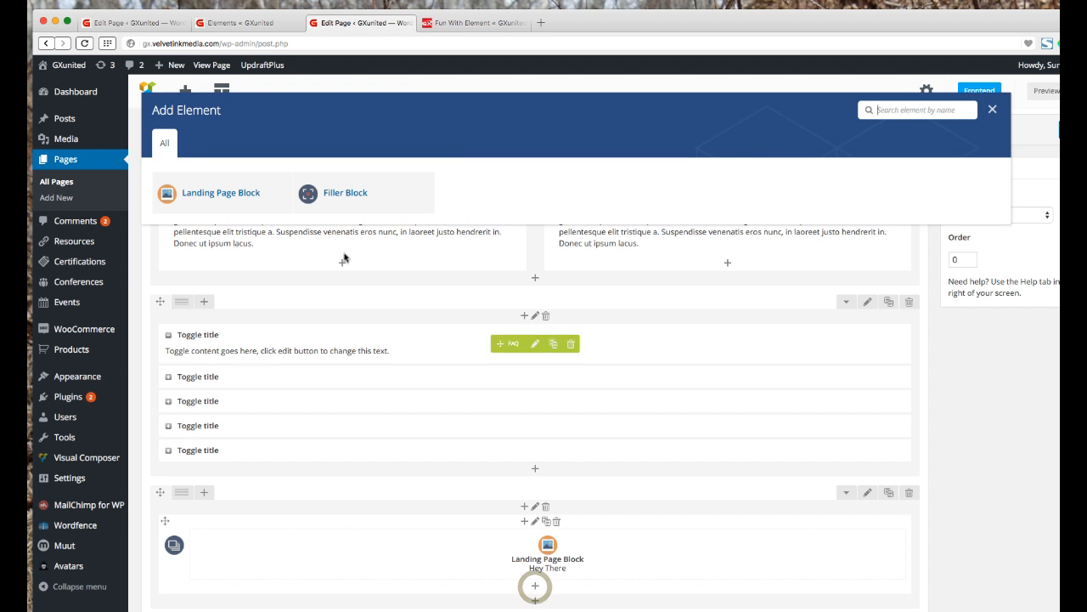
pyautogui.click(345, 197)
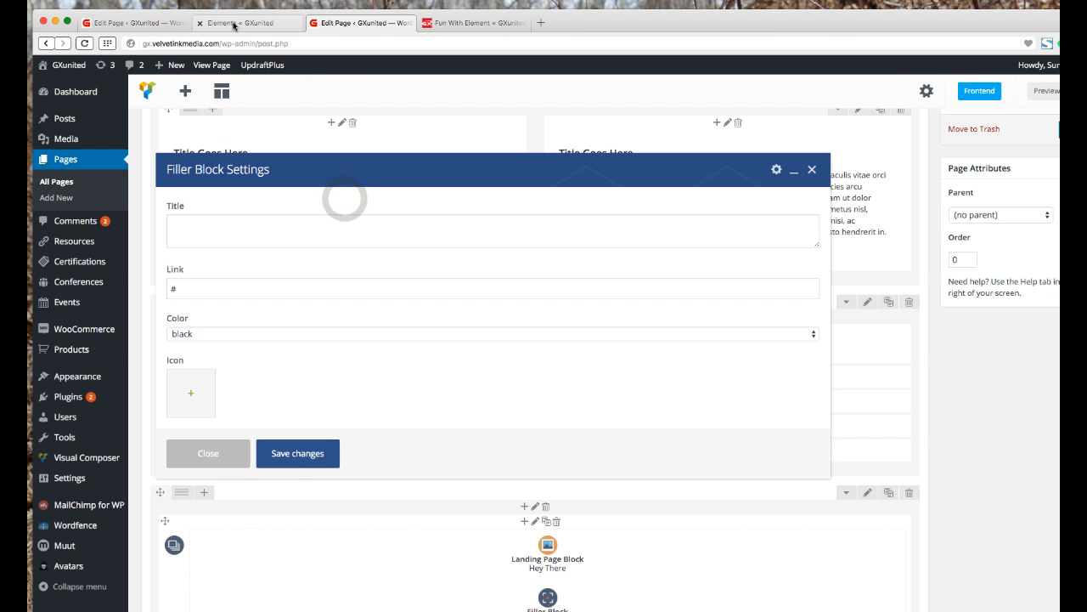
pyautogui.click(233, 24)
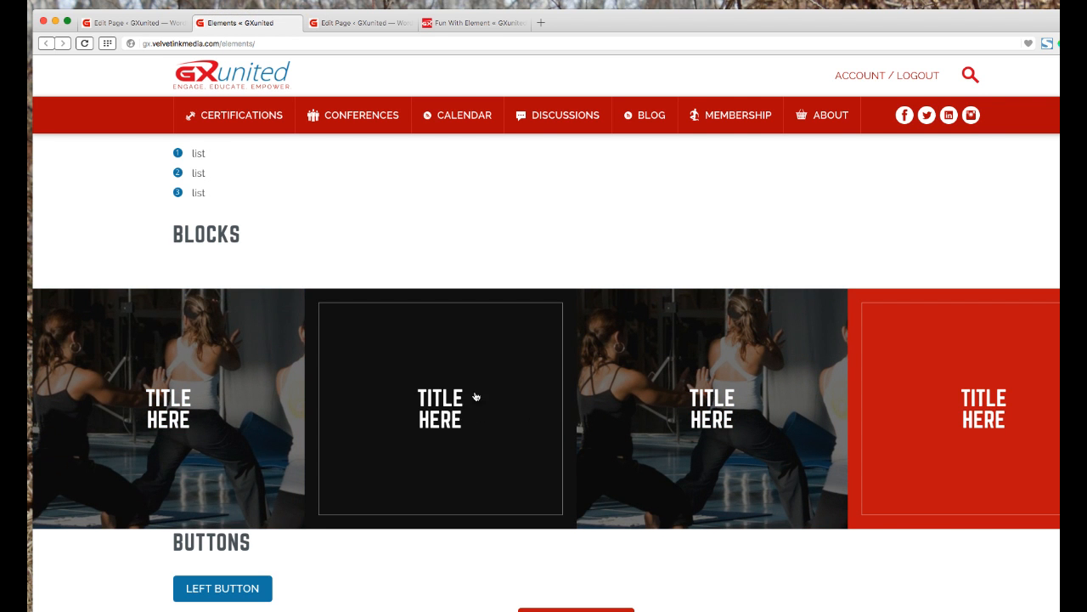
pyautogui.click(384, 26)
pyautogui.click(188, 224)
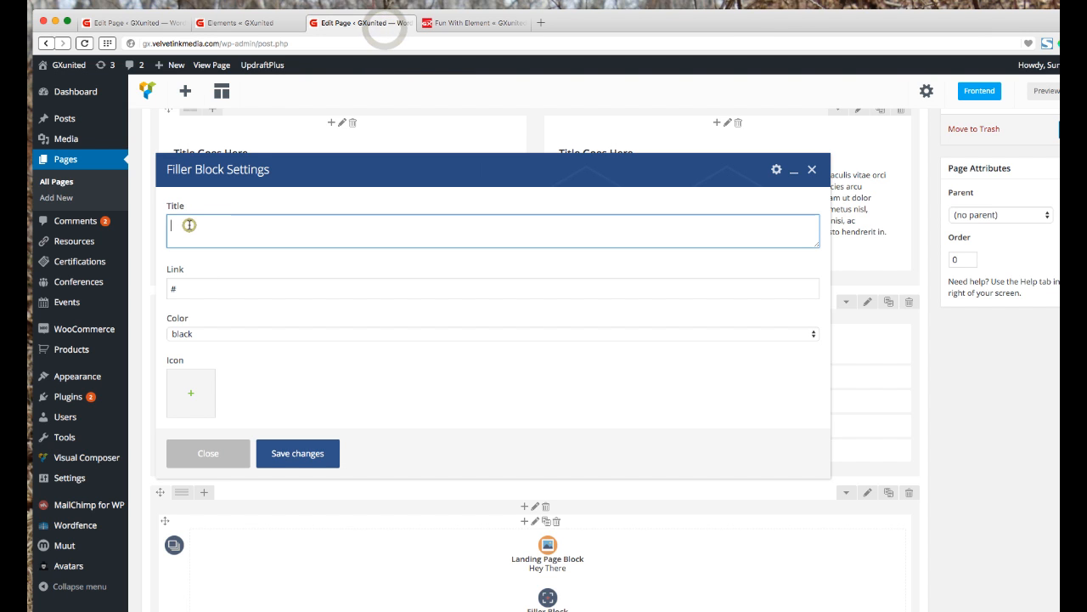
pyautogui.write('Someth')
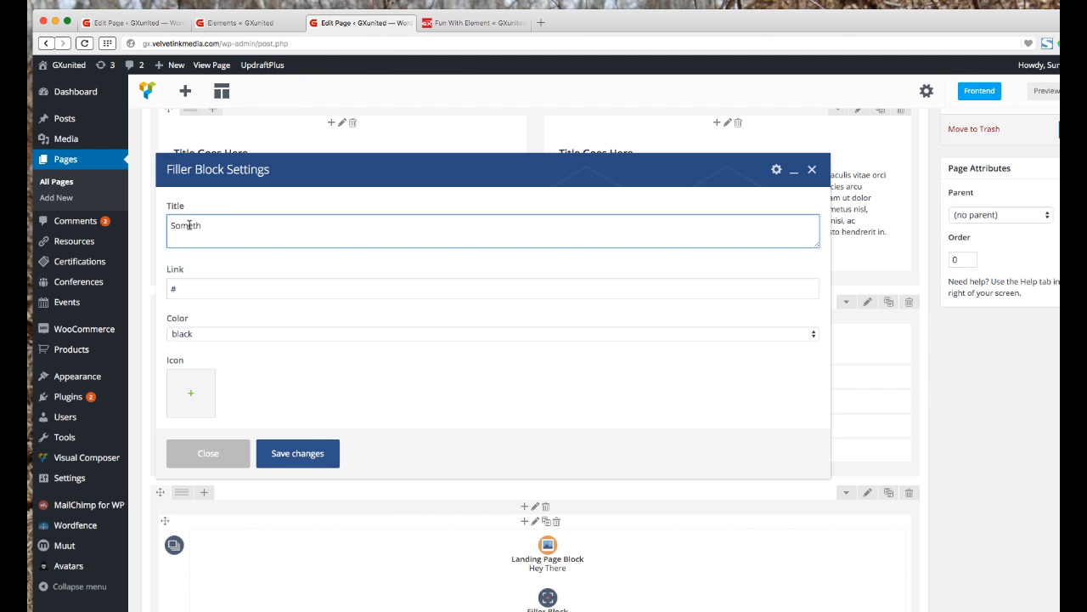
pyautogui.press('Tab')
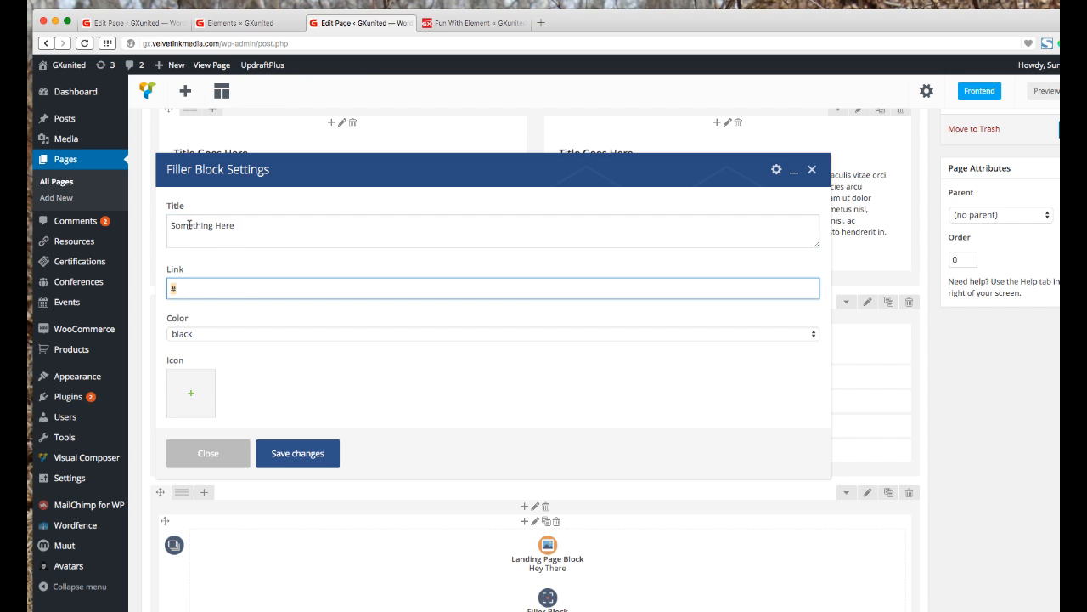
pyautogui.click(216, 336)
pyautogui.click(323, 406)
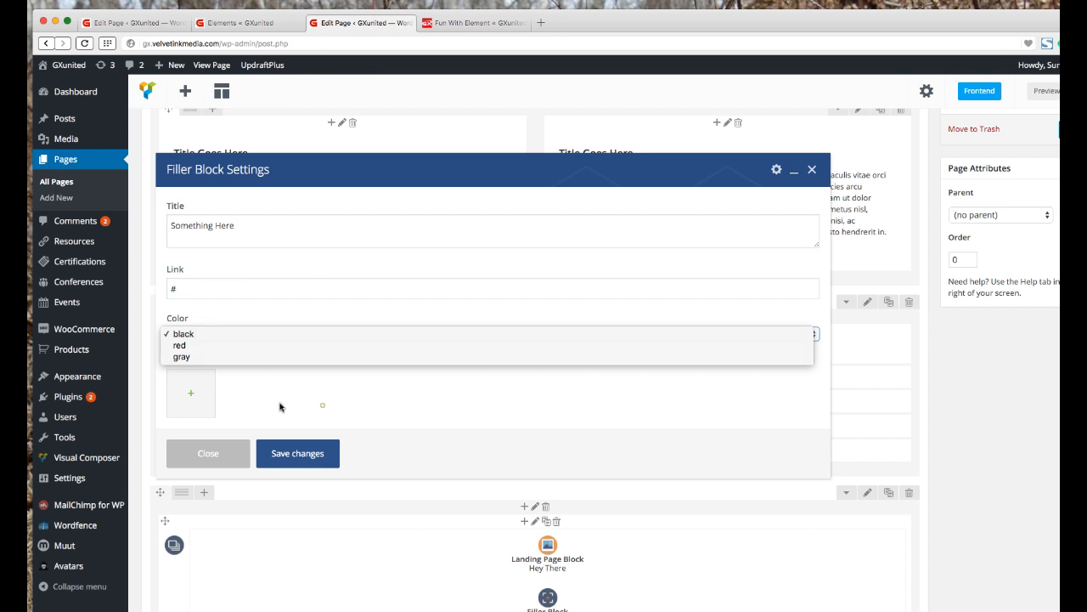
# Set the megaphone image landing-ico-02.png as the Filler Block's icon and save the changes
pyautogui.click(192, 394)
pyautogui.scroll(-15, 325, 282)
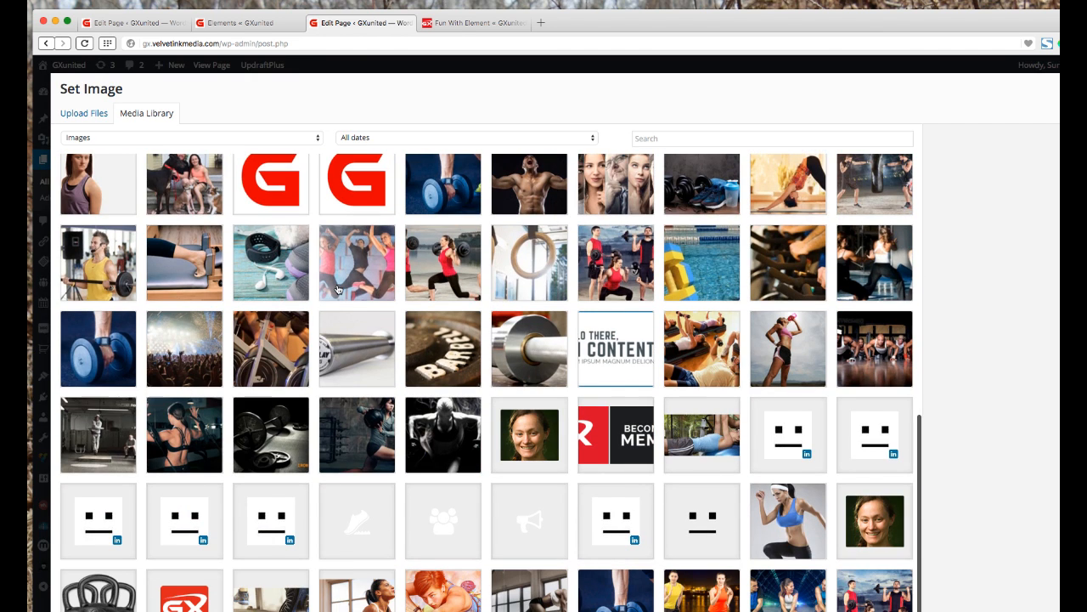
pyautogui.click(529, 525)
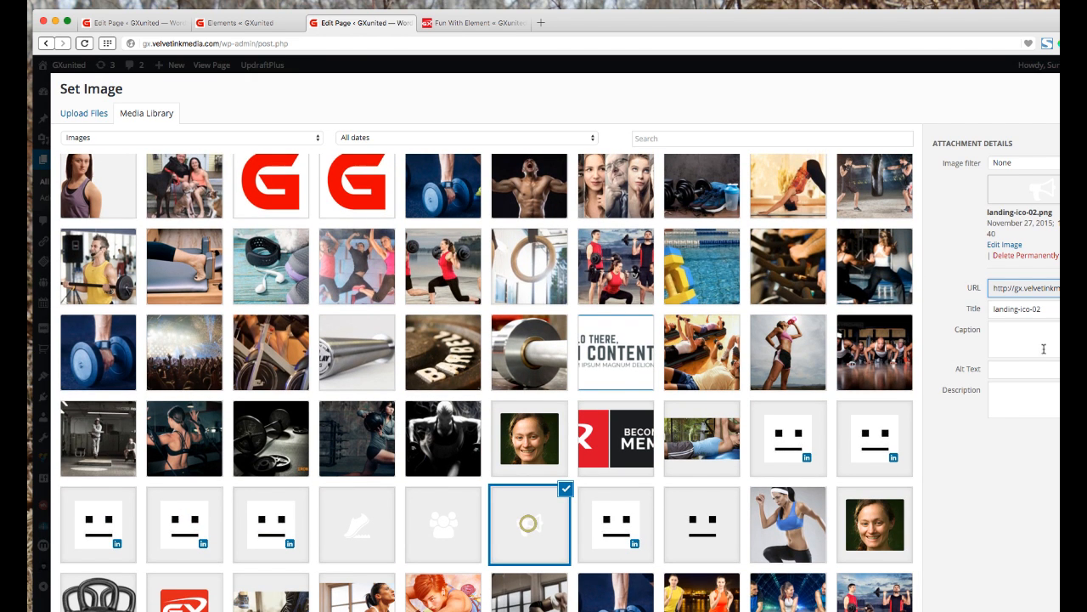
pyautogui.click(529, 524)
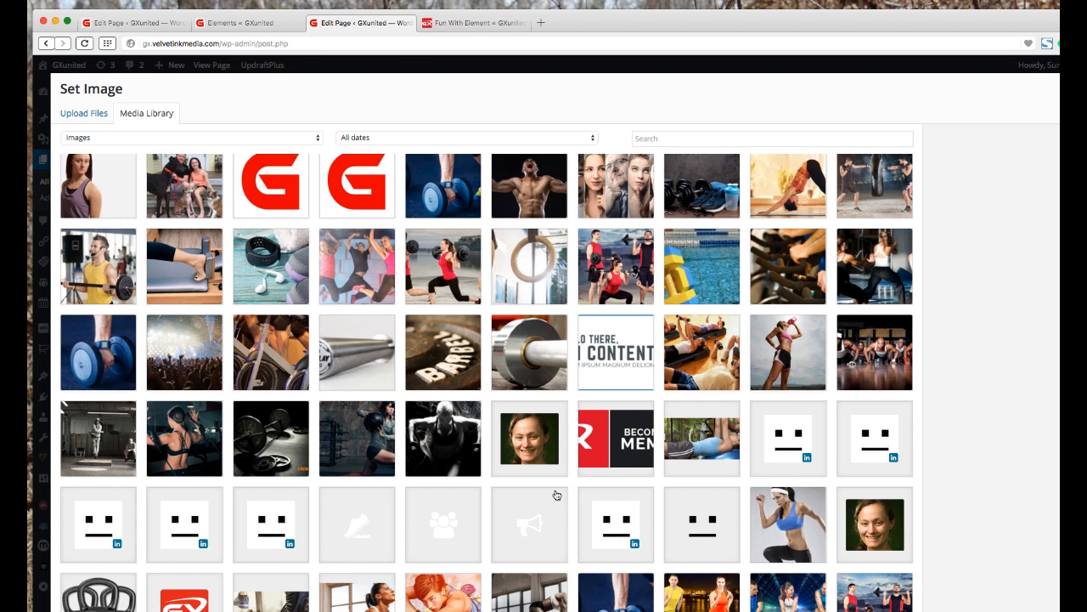
pyautogui.press('Escape')
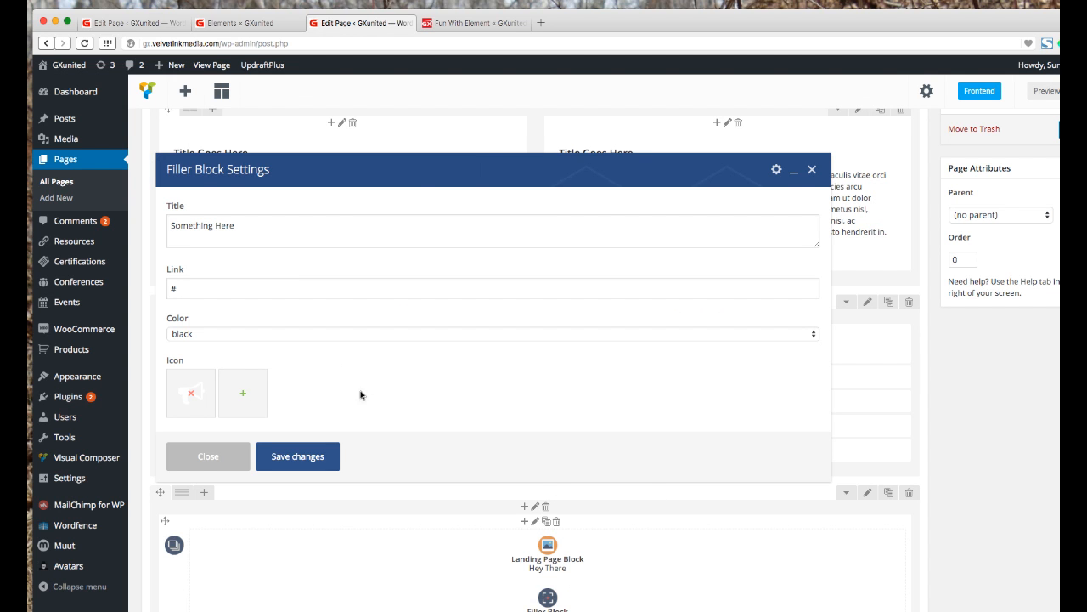
pyautogui.click(297, 457)
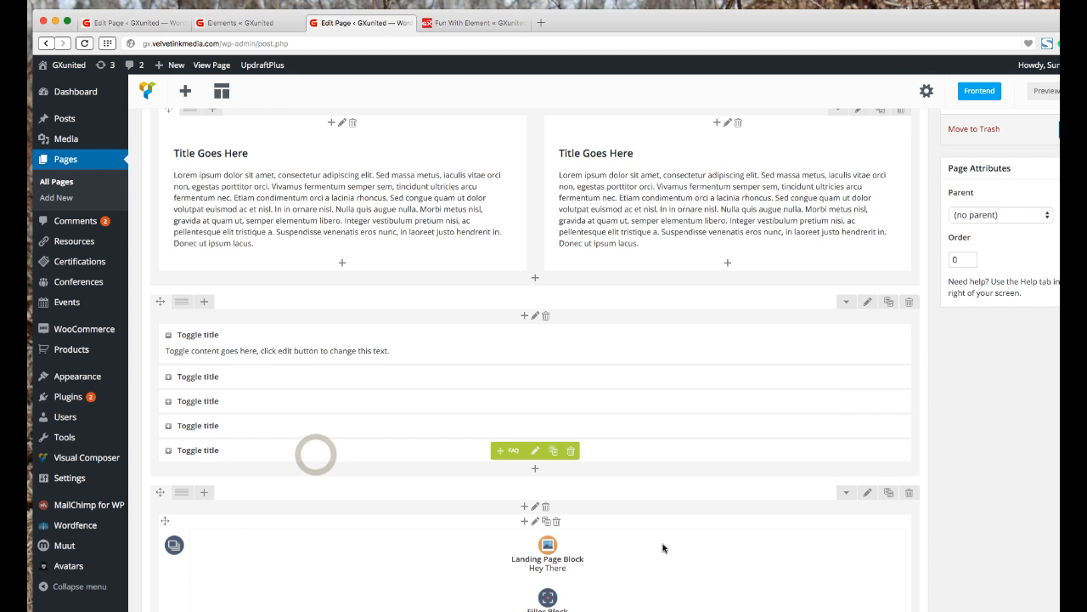
# Add a second Filler Block to the Blocks area and start entering its title
pyautogui.click(548, 610)
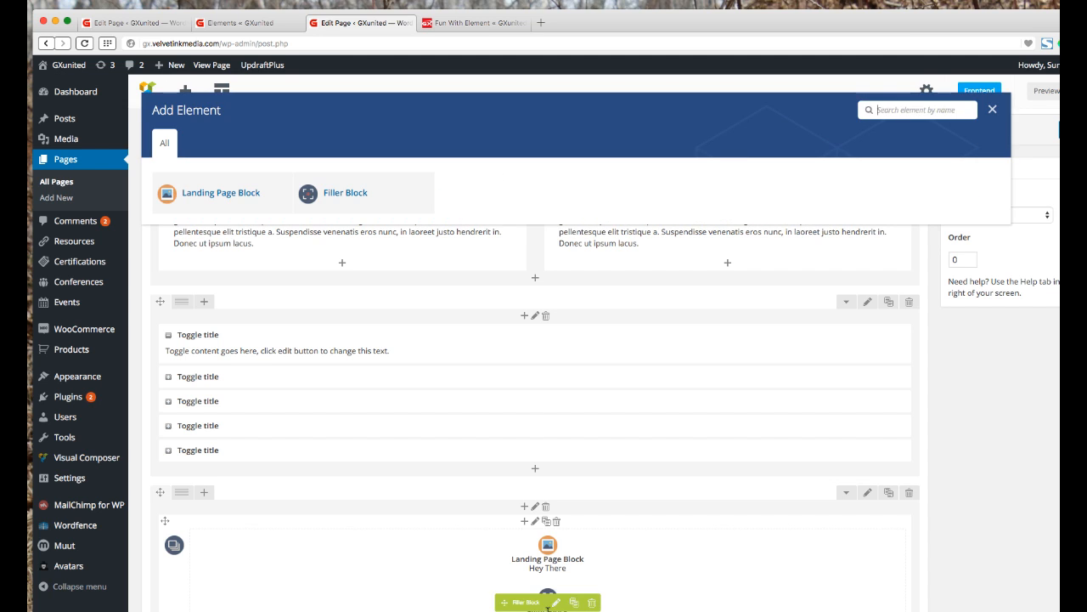
pyautogui.click(350, 195)
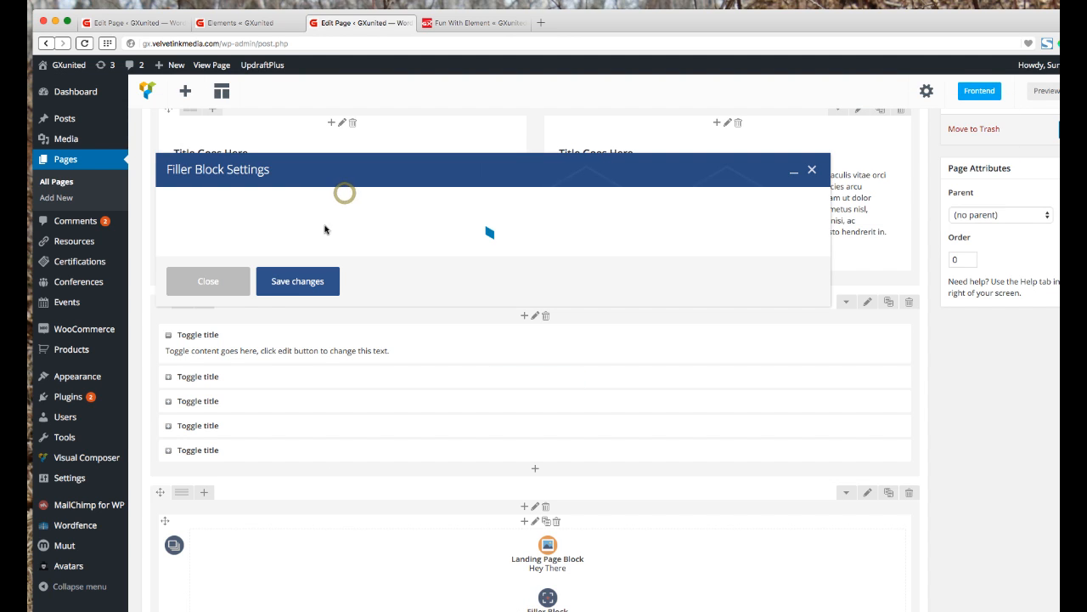
pyautogui.click(203, 228)
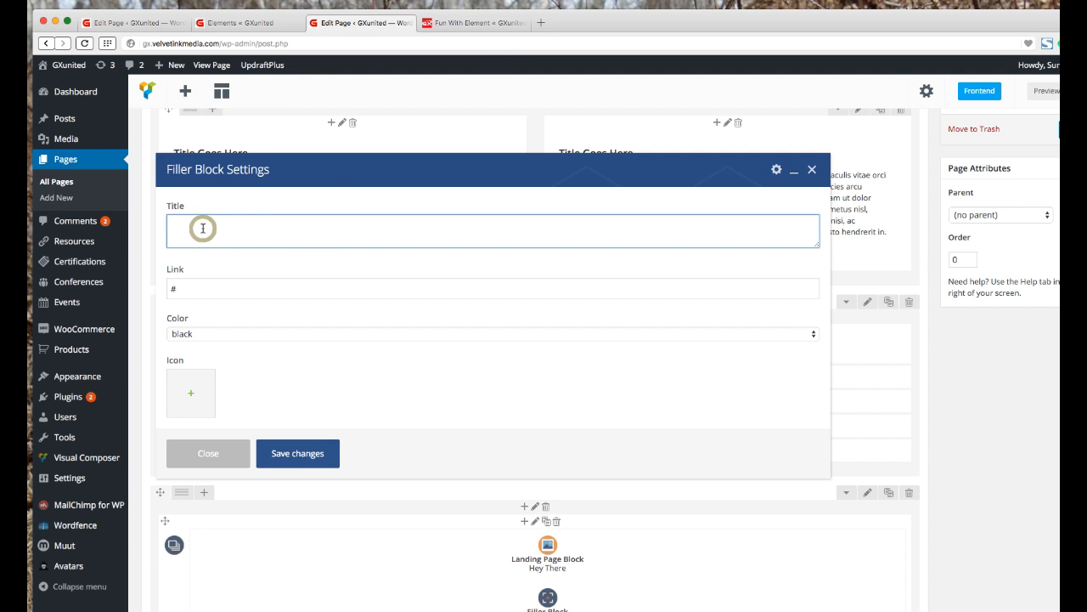
# Set the Filler Block's title to "Charlie Rules", its color to red and its icon to the white shoe image, saving the changes
pyautogui.write('Charlie Rules')
pyautogui.press('Tab')
pyautogui.click(201, 334)
pyautogui.click(198, 344)
pyautogui.click(192, 396)
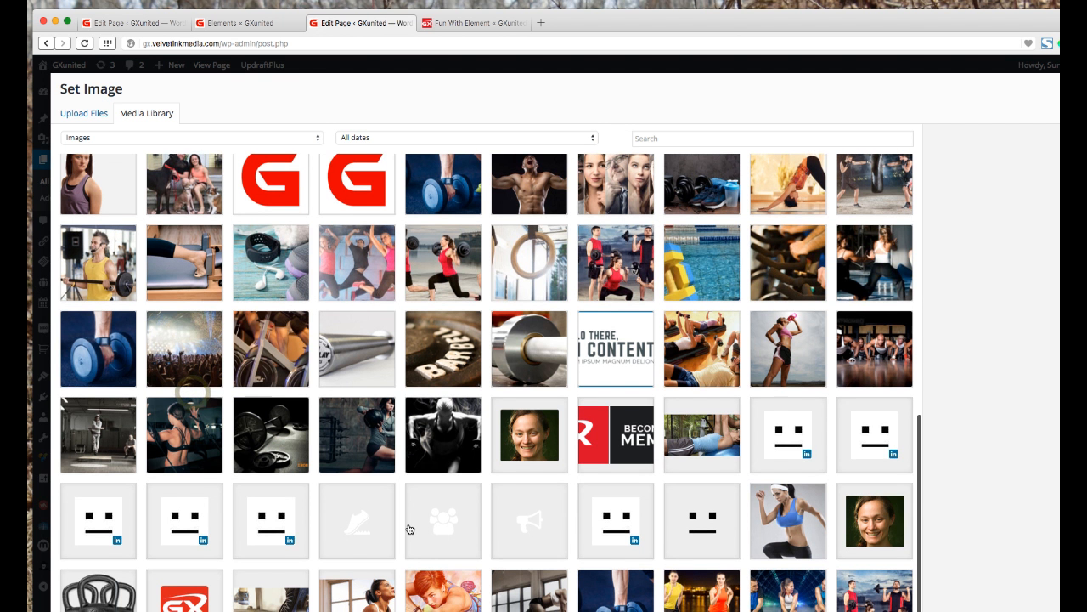
pyautogui.click(359, 522)
pyautogui.click(370, 520)
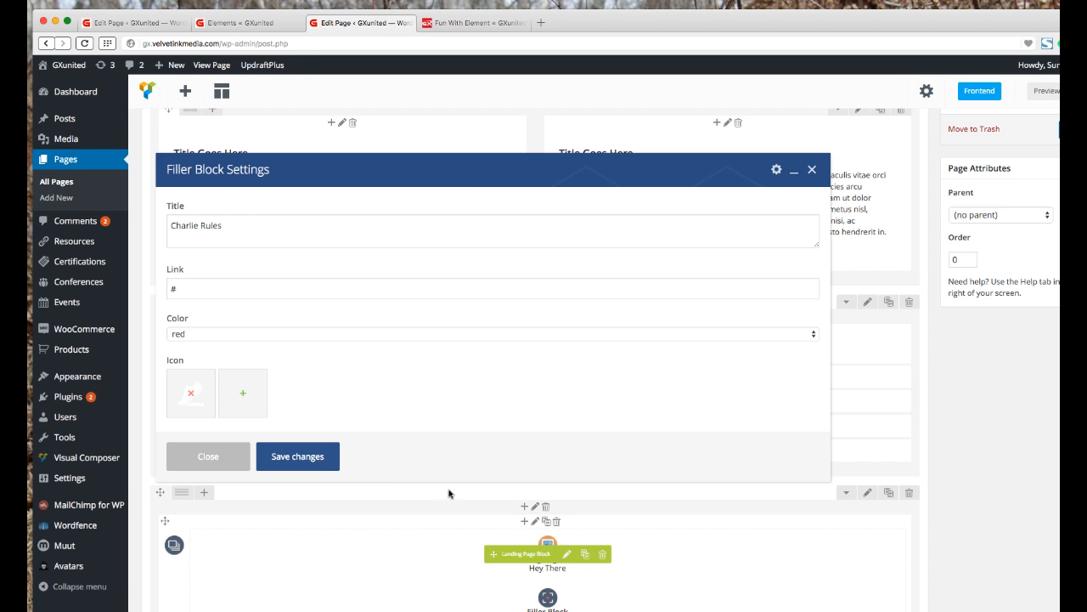
pyautogui.click(304, 456)
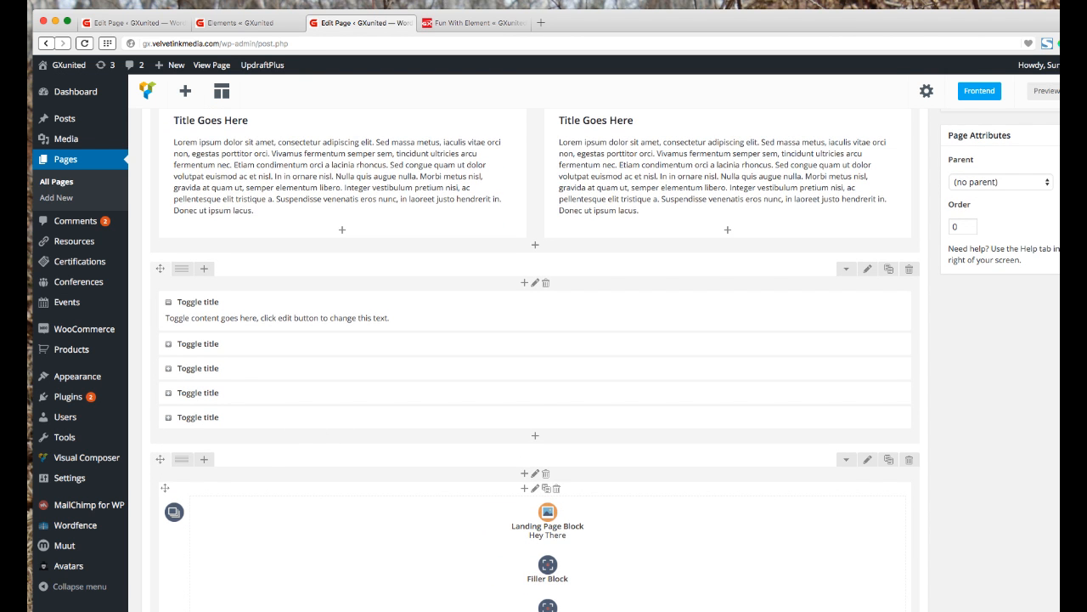
# Add a Landing Page Block with the title "Summer" and the link text "Read More"
pyautogui.click(241, 204)
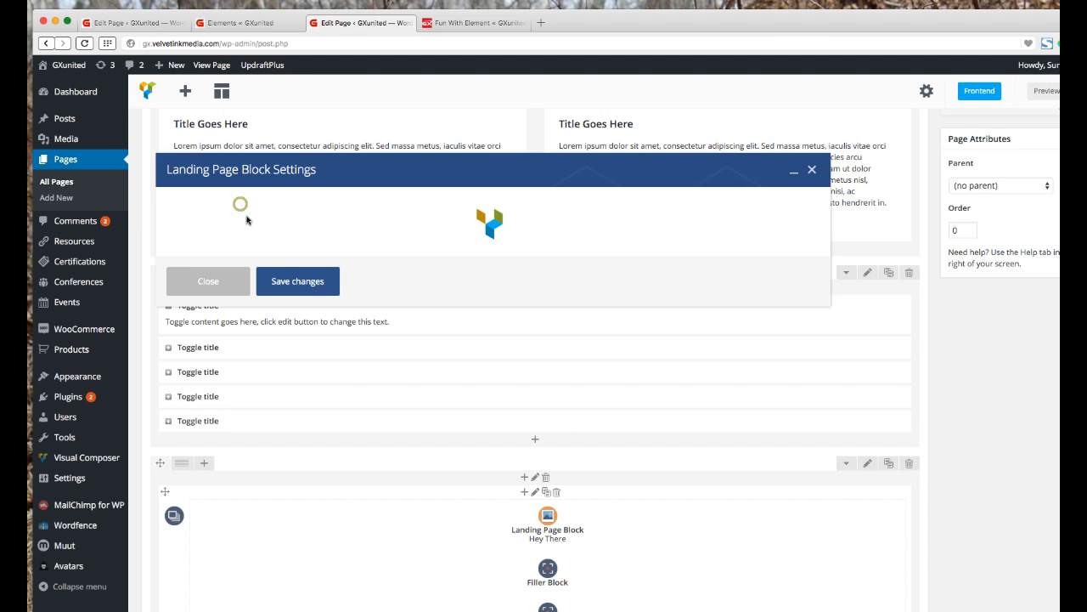
pyautogui.click(224, 230)
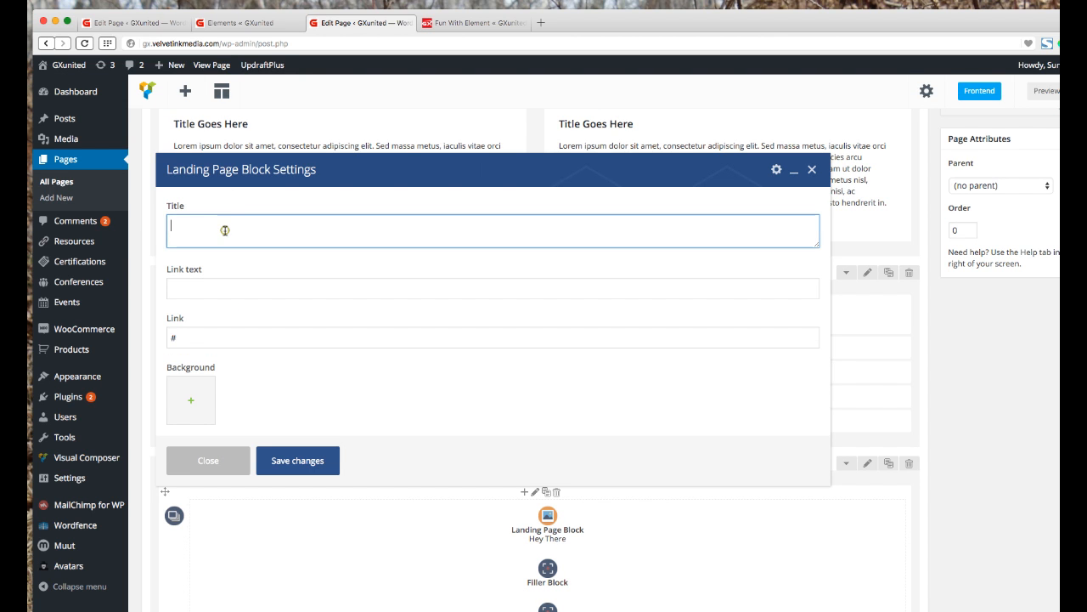
pyautogui.write('Summer')
pyautogui.press('Tab')
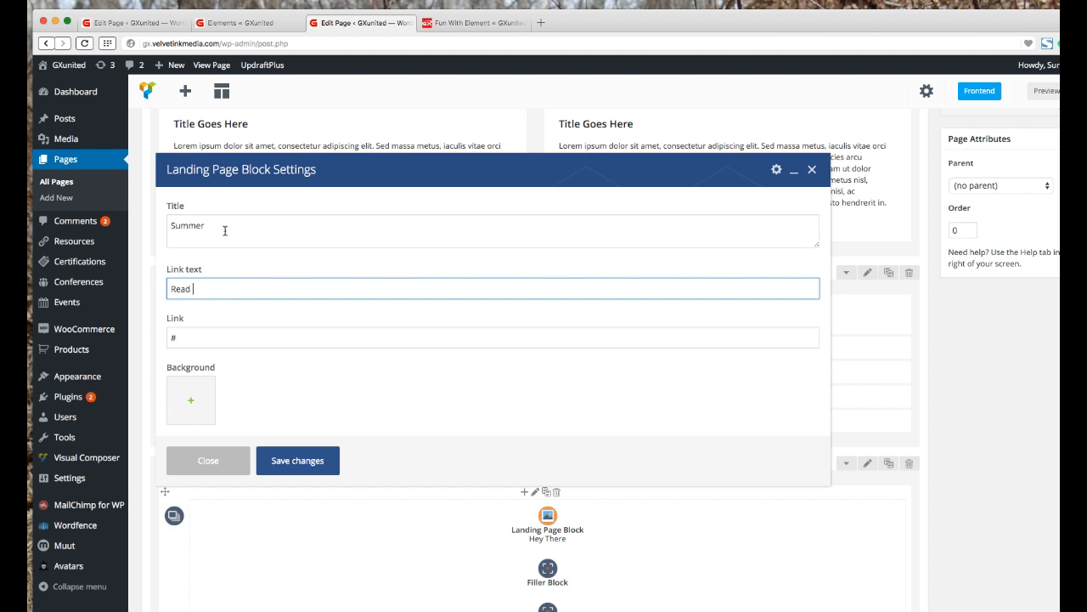
pyautogui.press('Tab')
pyautogui.press('Tab')
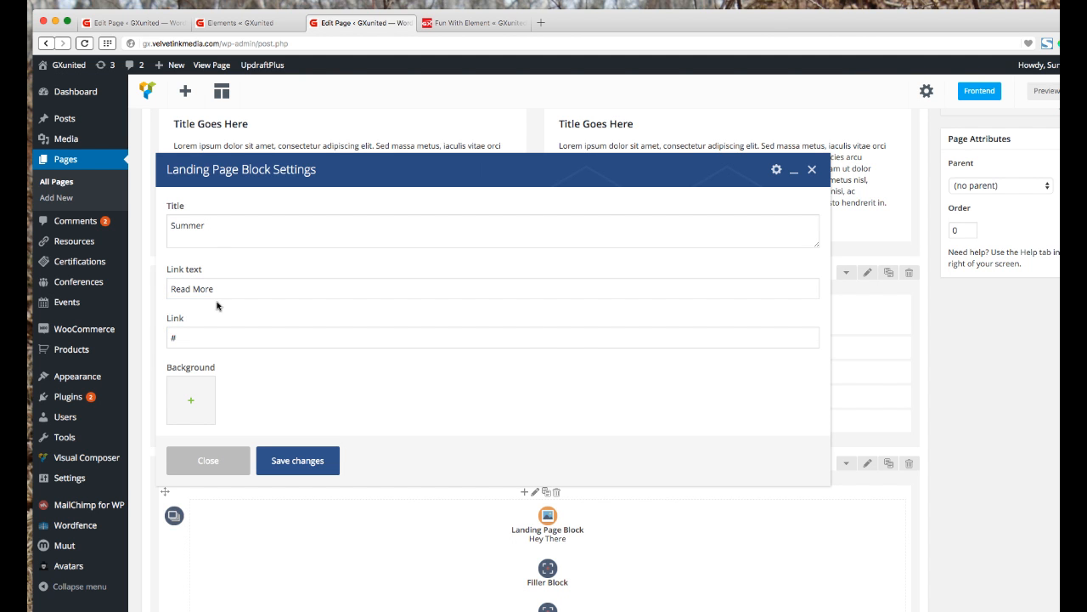
# Set the Landing Page Block's background to the dumbbells and blue sneakers image from the media library and save the block
pyautogui.click(194, 398)
pyautogui.click(434, 272)
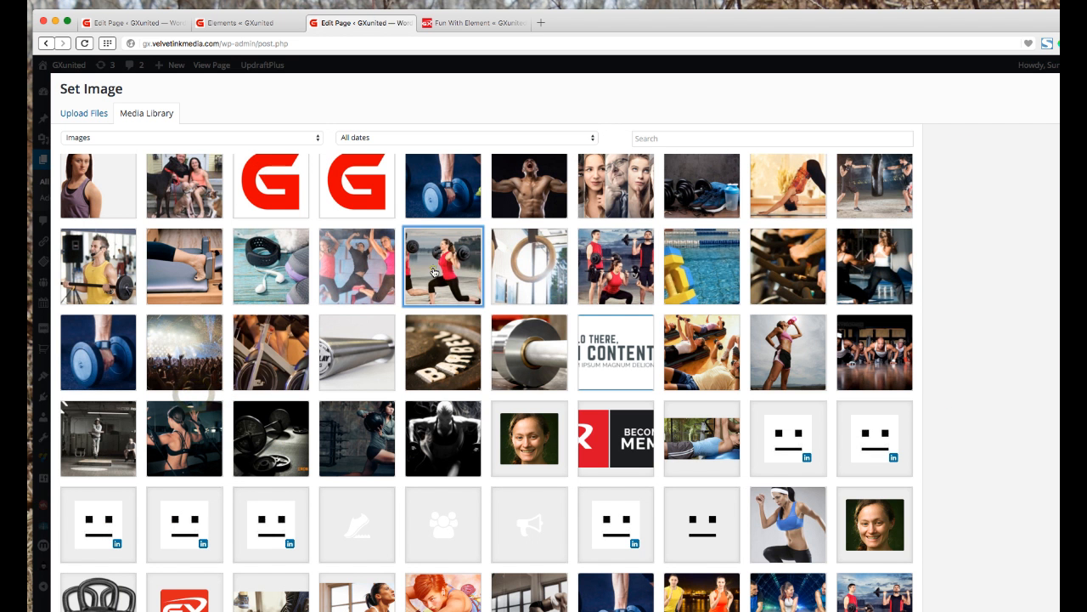
pyautogui.scroll(2, 558, 315)
pyautogui.click(702, 289)
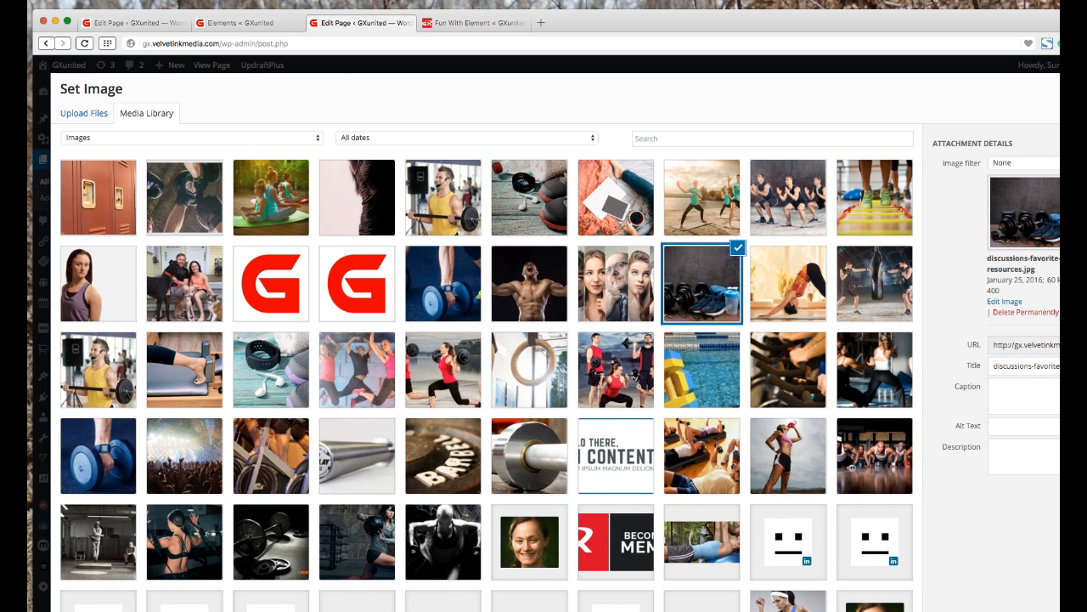
pyautogui.click(1058, 608)
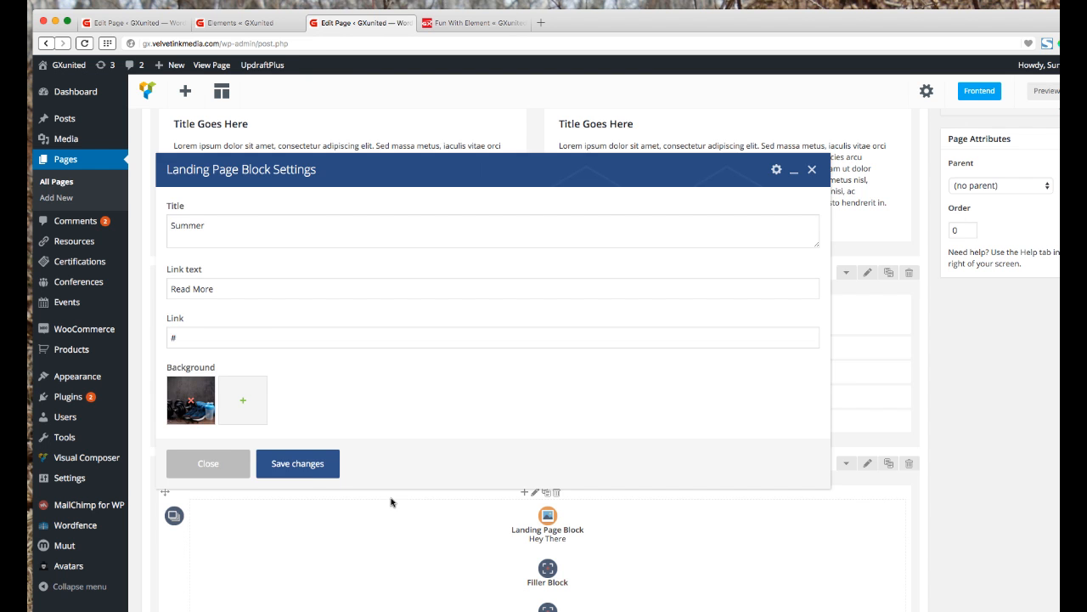
pyautogui.click(316, 464)
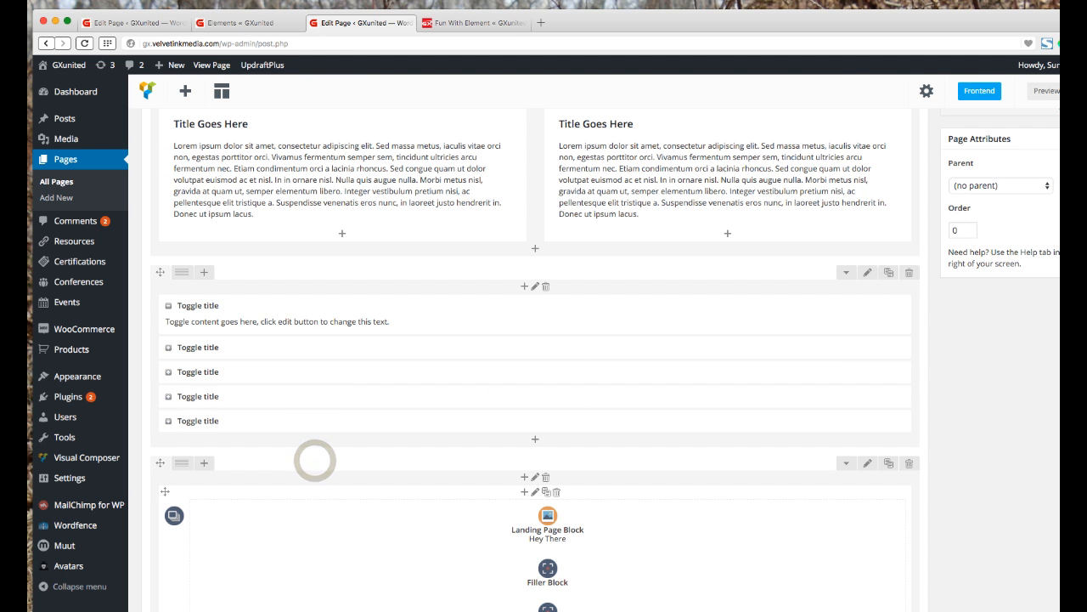
# Reload the live Fun With Element page and check the four blocks below the toggles
pyautogui.click(468, 23)
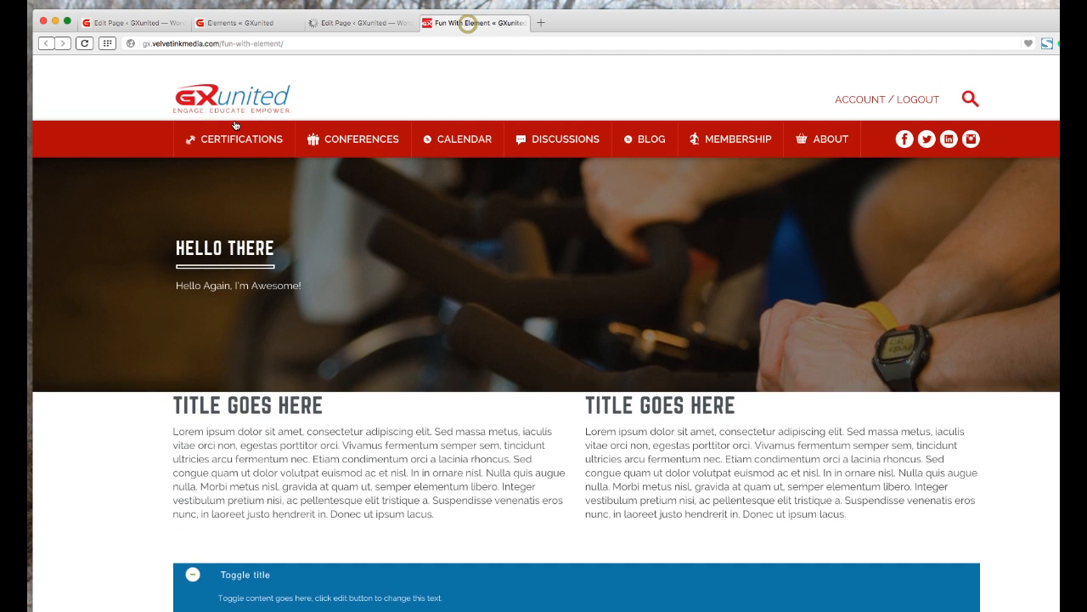
pyautogui.click(85, 43)
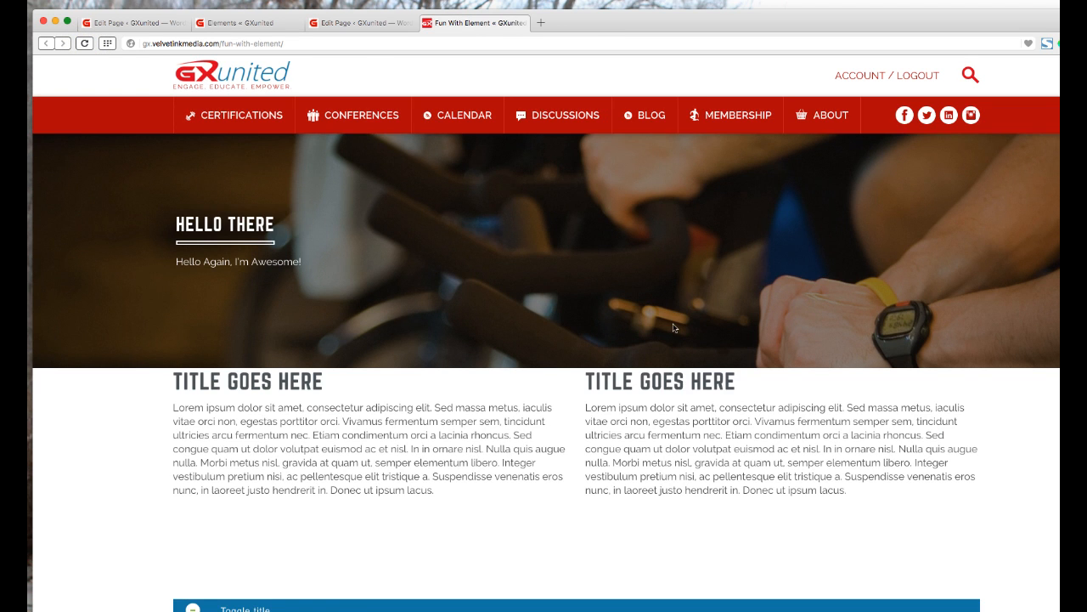
pyautogui.scroll(-5, 675, 328)
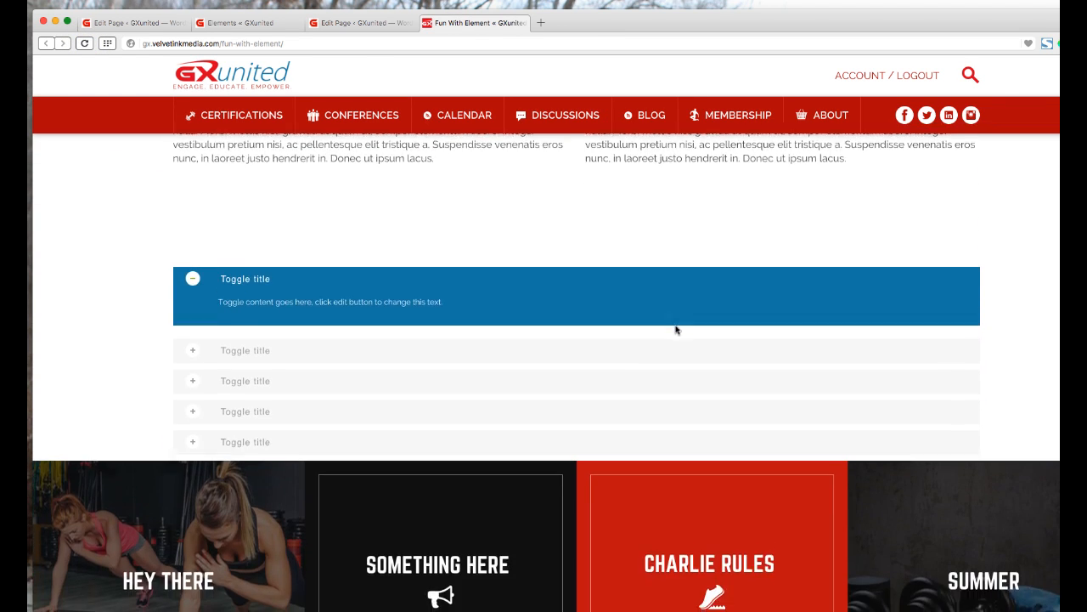
pyautogui.scroll(-1, 676, 329)
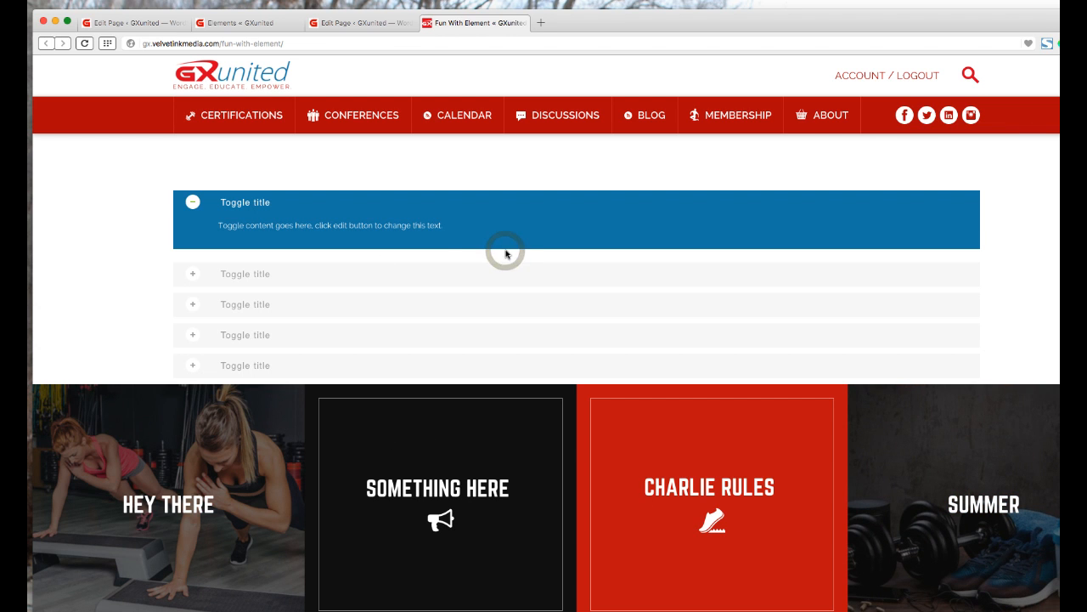
# Examine the buttons and the "Gravida Proin Denta" text section on the sample Elements page
pyautogui.click(236, 23)
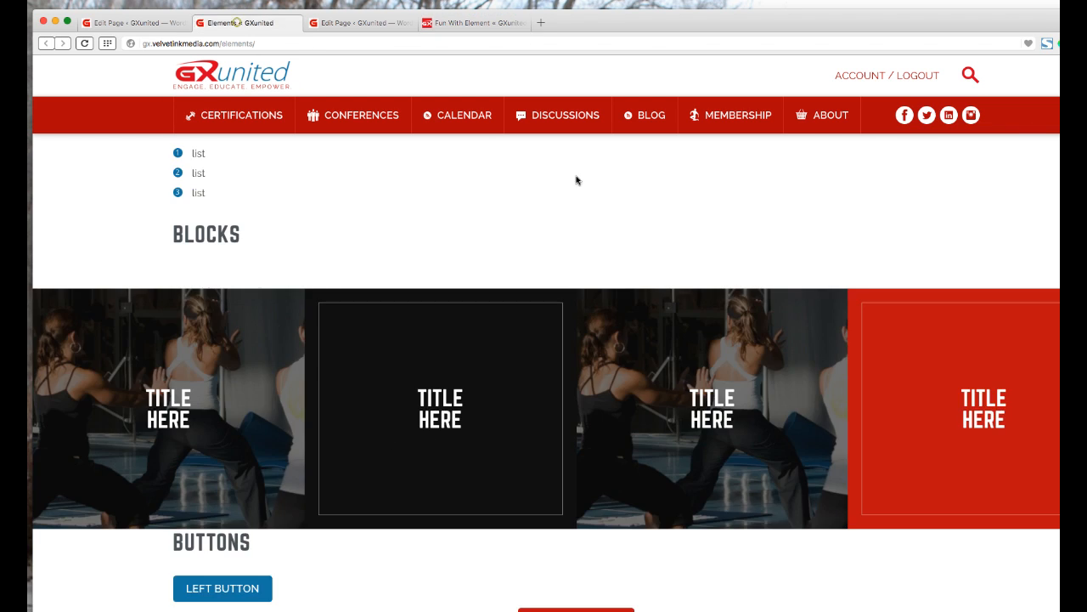
pyautogui.scroll(-3, 578, 196)
pyautogui.scroll(-5, 335, 427)
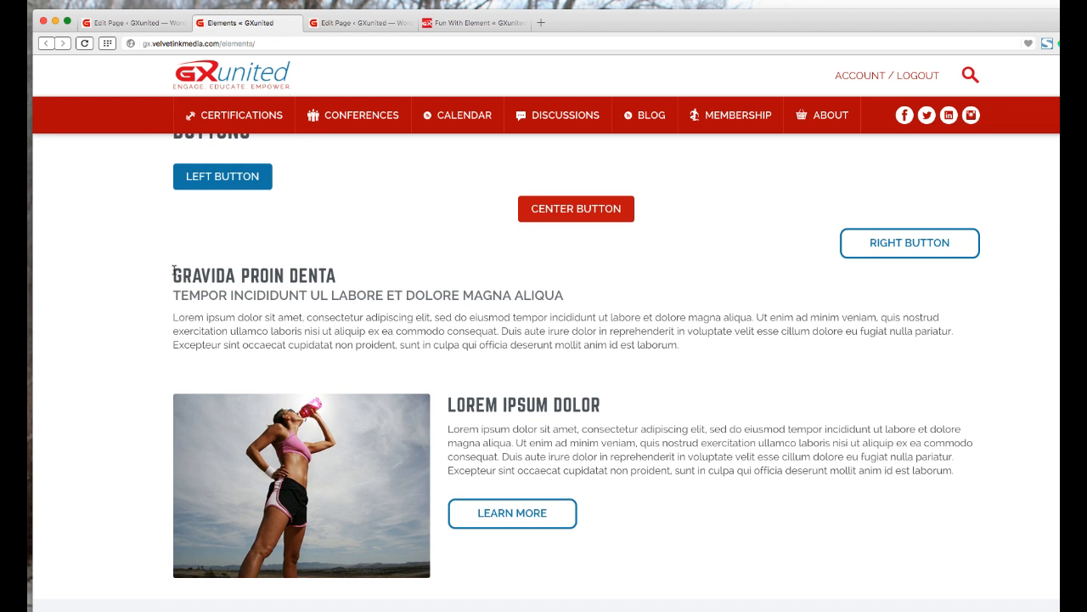
pyautogui.scroll(2, 260, 283)
pyautogui.moveTo(173, 335); pyautogui.dragTo(711, 427)
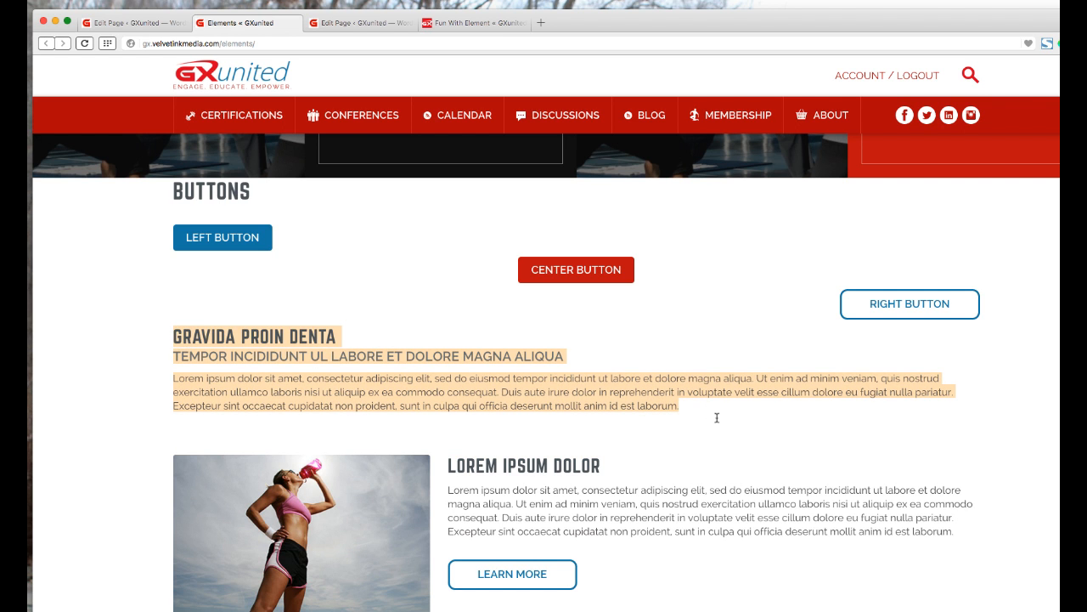
pyautogui.moveTo(694, 416); pyautogui.dragTo(226, 356)
pyautogui.scroll(-1, 589, 472)
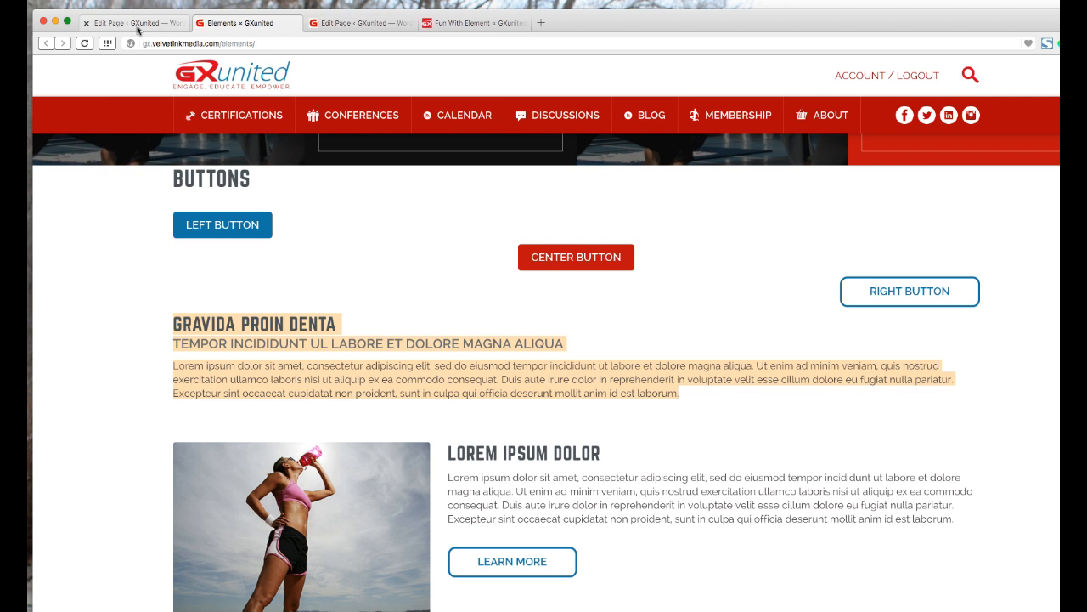
# Compare the page editor with the live Fun With Element page, checking the space around the block row
pyautogui.click(353, 25)
pyautogui.scroll(-10, 592, 371)
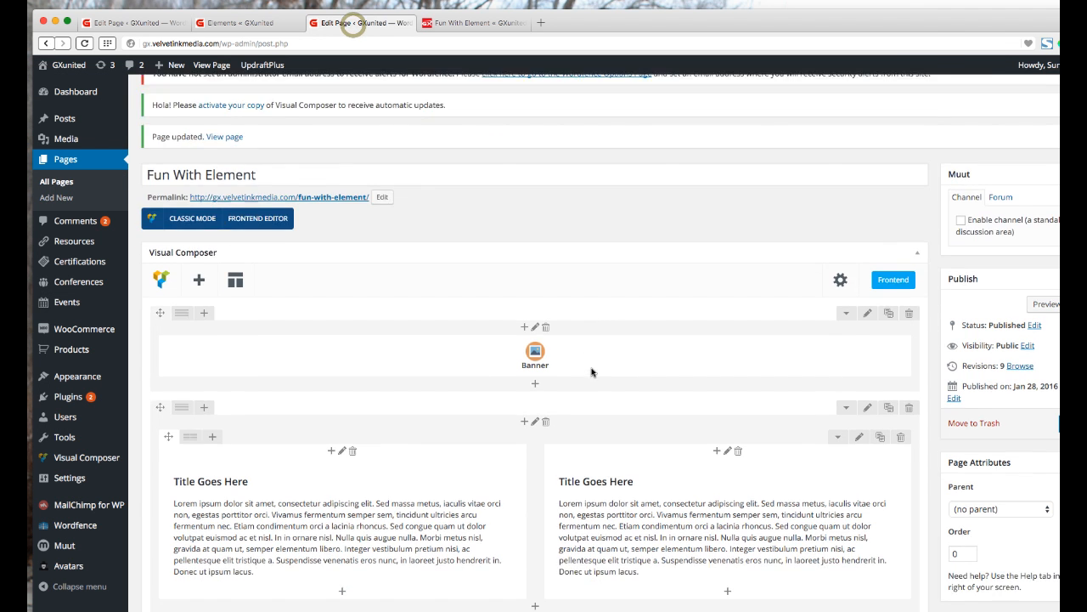
pyautogui.click(452, 23)
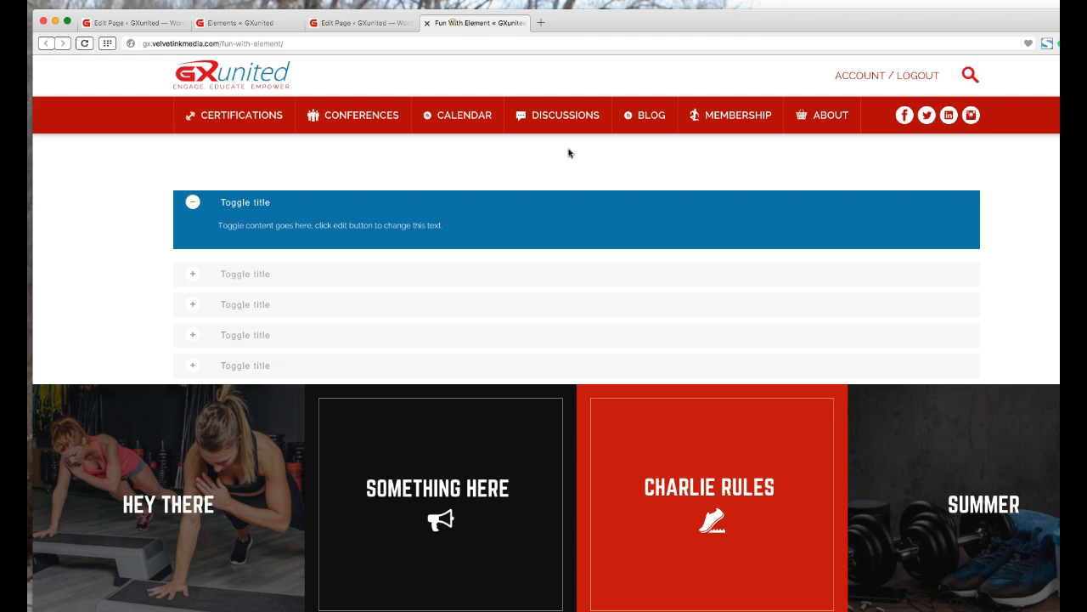
pyautogui.scroll(-2, 706, 376)
# Set top and bottom margins in the design options of the row holding the blocks and save the row settings
pyautogui.click(360, 24)
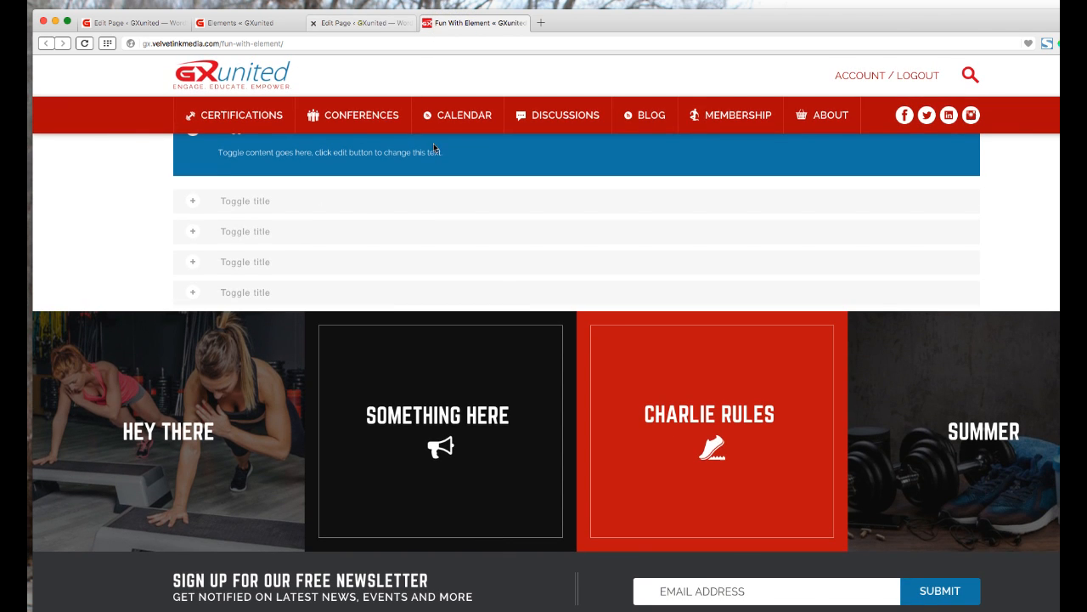
pyautogui.click(867, 335)
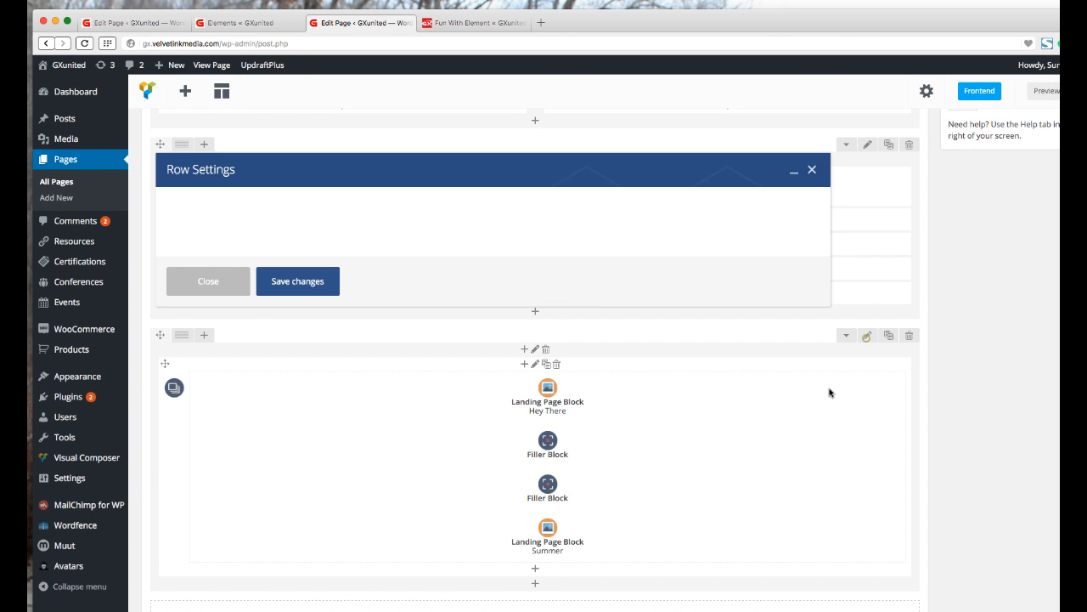
pyautogui.click(251, 201)
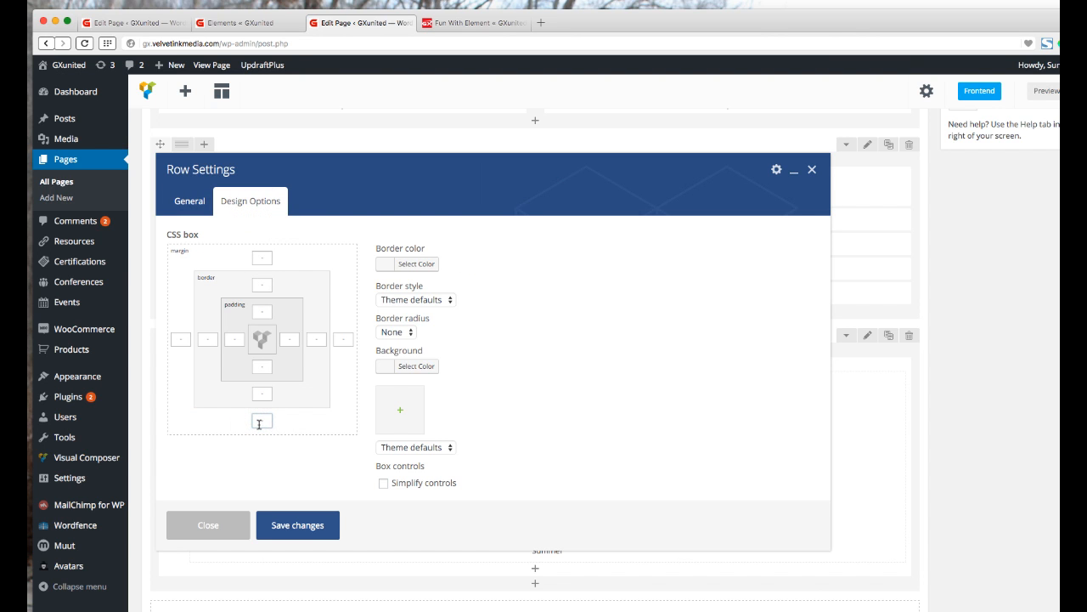
pyautogui.click(289, 525)
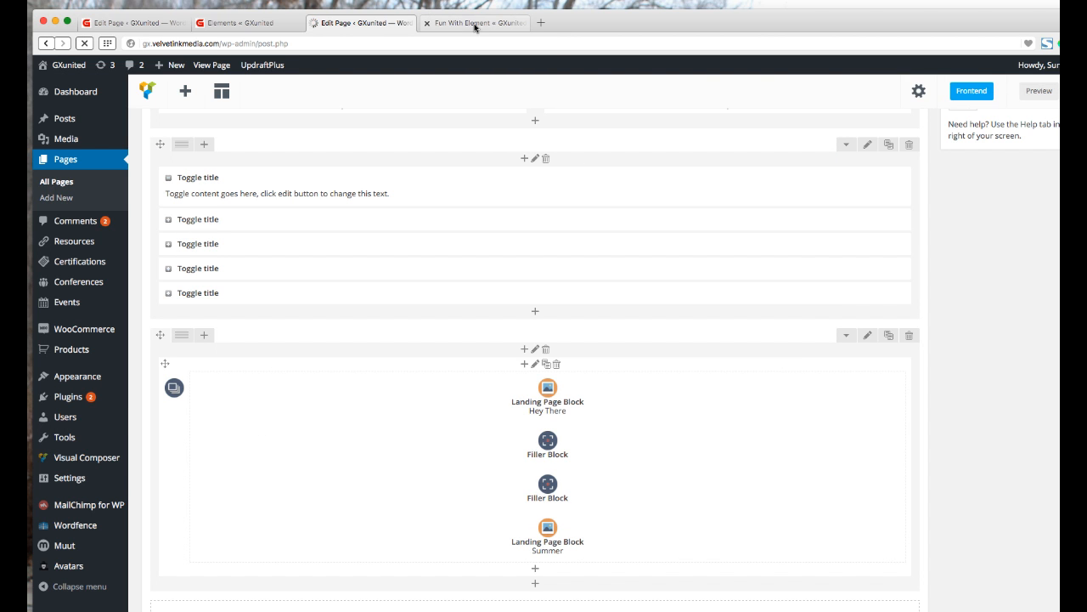
# Reload the live page and check the new margins above and below the block row
pyautogui.click(474, 26)
pyautogui.click(85, 42)
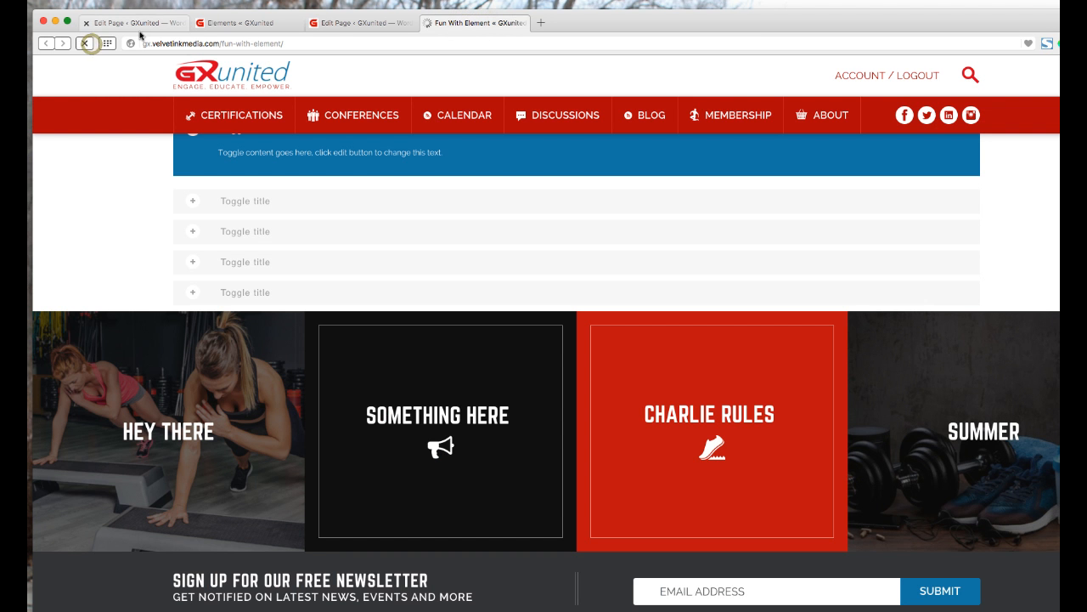
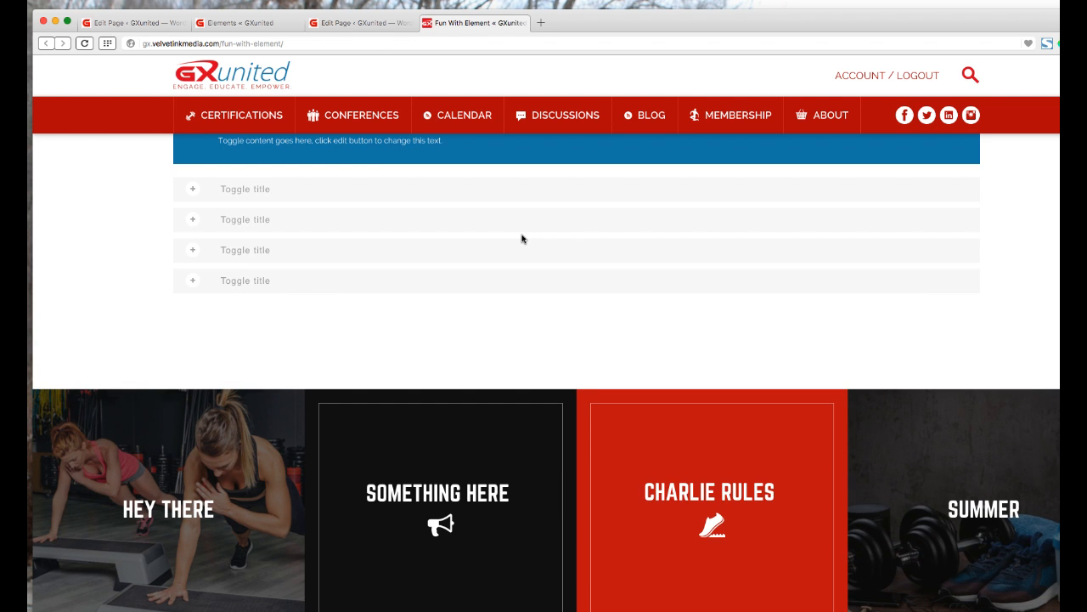
pyautogui.scroll(-2, 525, 248)
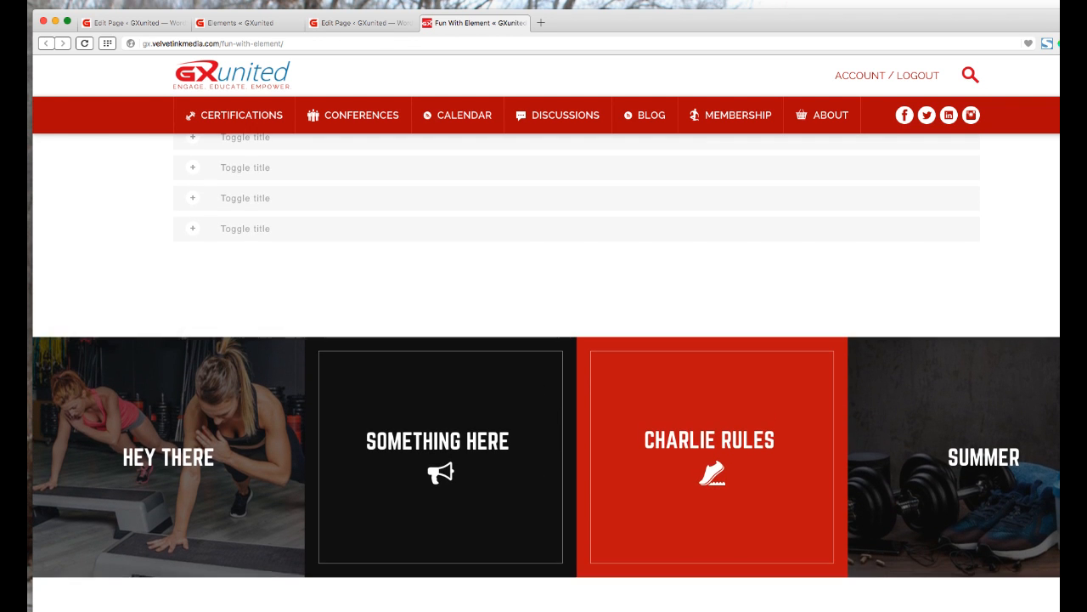
# Review the margin fields in the design options of the column holding the blocks, closing the settings without saving
pyautogui.click(363, 22)
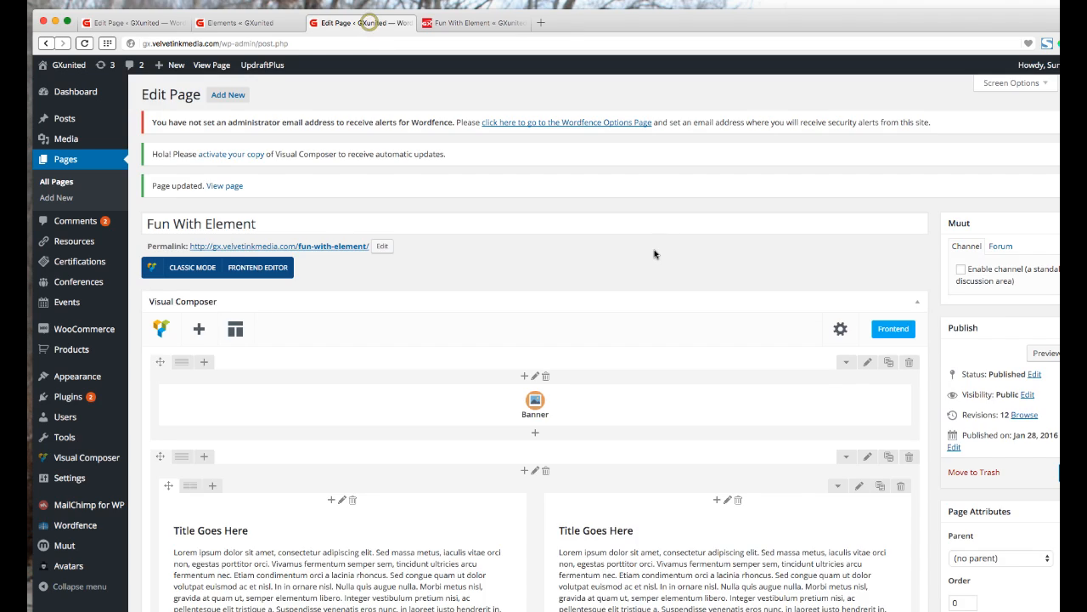
pyautogui.scroll(-6, 653, 251)
pyautogui.scroll(-6, 658, 263)
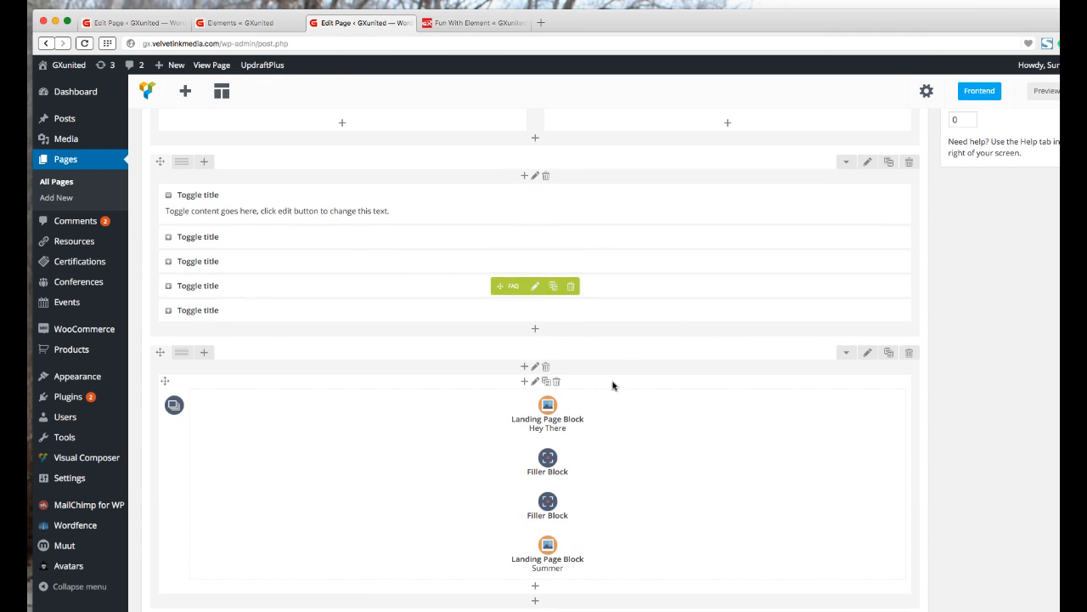
pyautogui.click(536, 367)
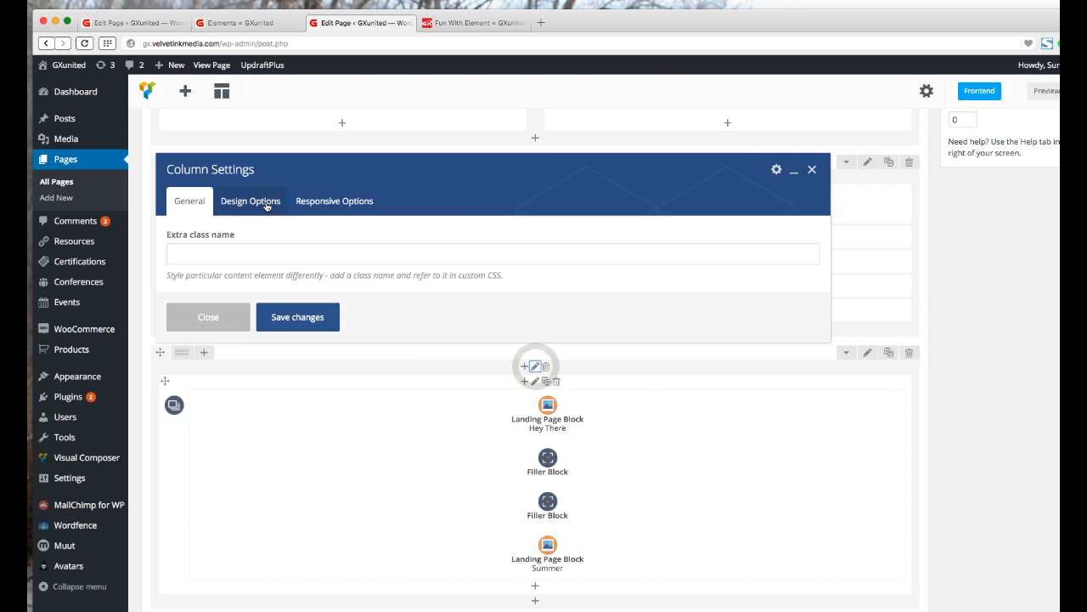
pyautogui.click(266, 201)
pyautogui.click(260, 258)
pyautogui.click(238, 528)
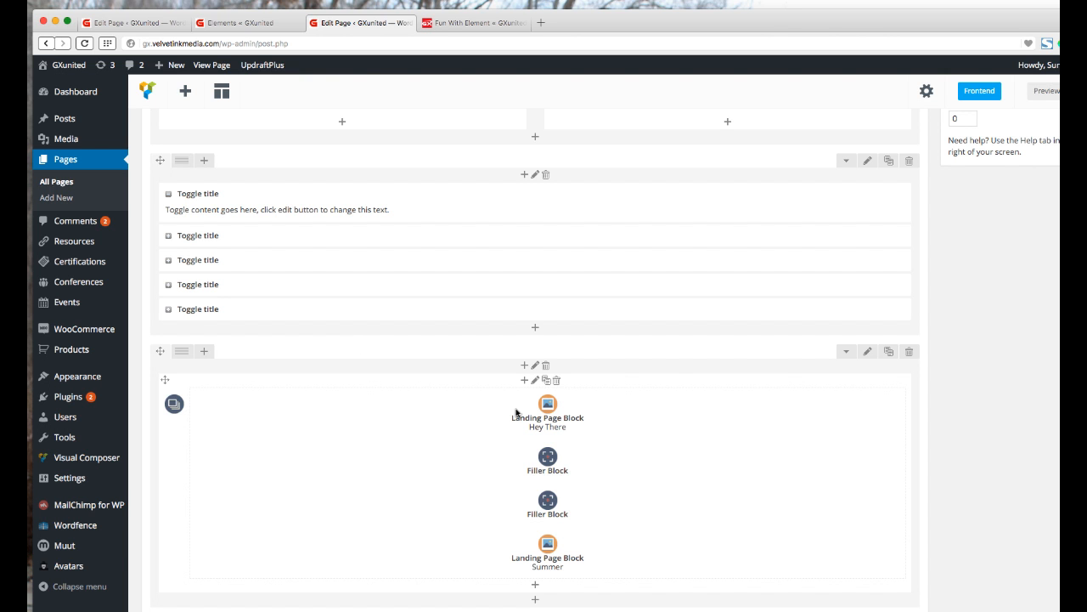
# Add a Buttons element to the page beneath the blocks row, with its position set to Left, and save its settings
pyautogui.scroll(-1, 559, 436)
pyautogui.scroll(2, 560, 437)
pyautogui.scroll(-1, 559, 437)
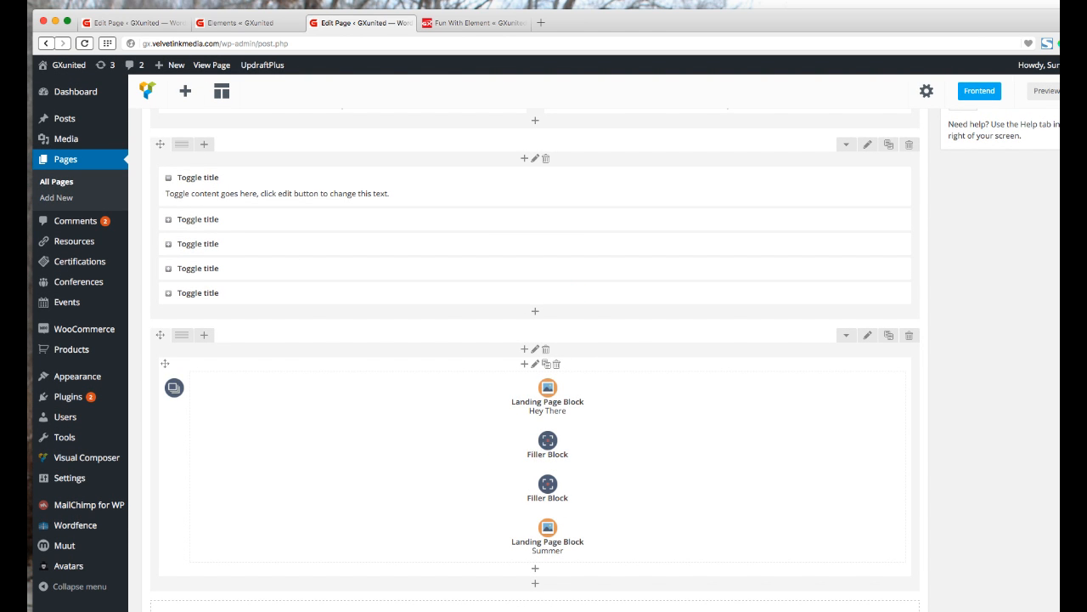
pyautogui.click(185, 91)
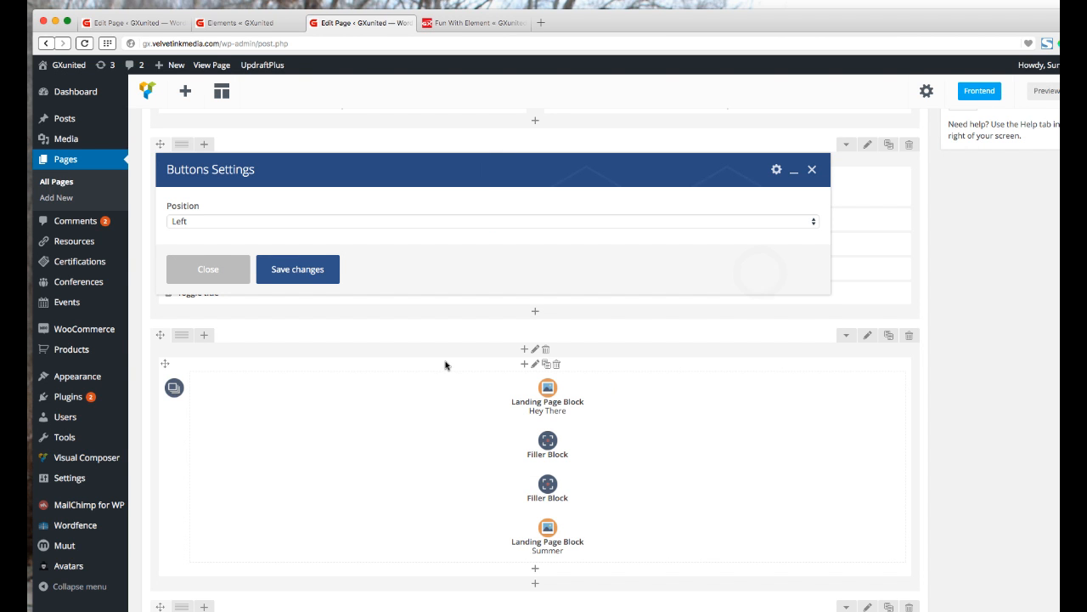
pyautogui.click(186, 221)
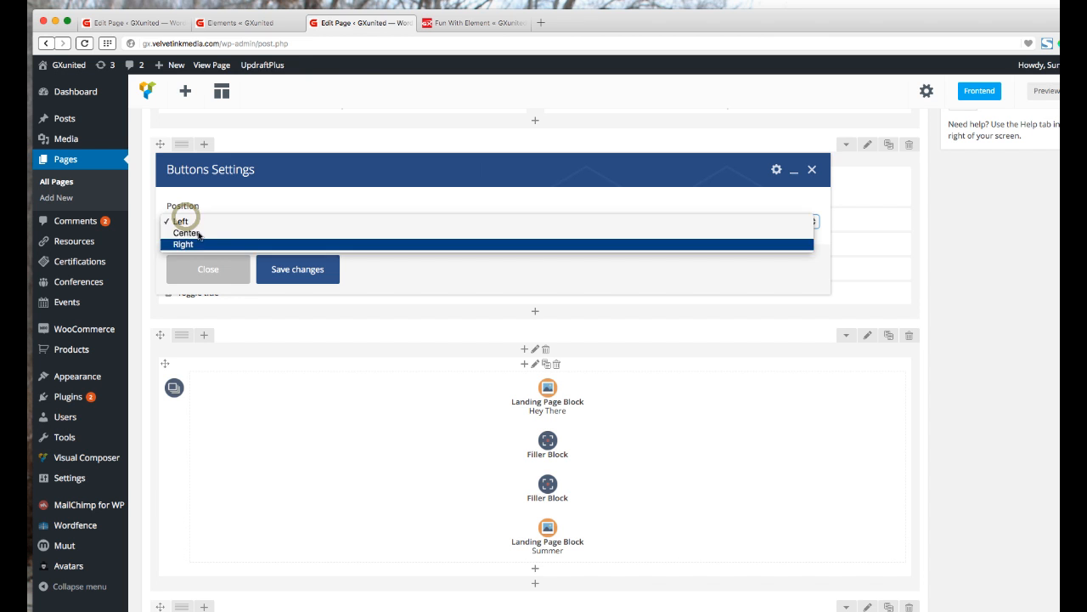
pyautogui.click(185, 219)
pyautogui.click(312, 270)
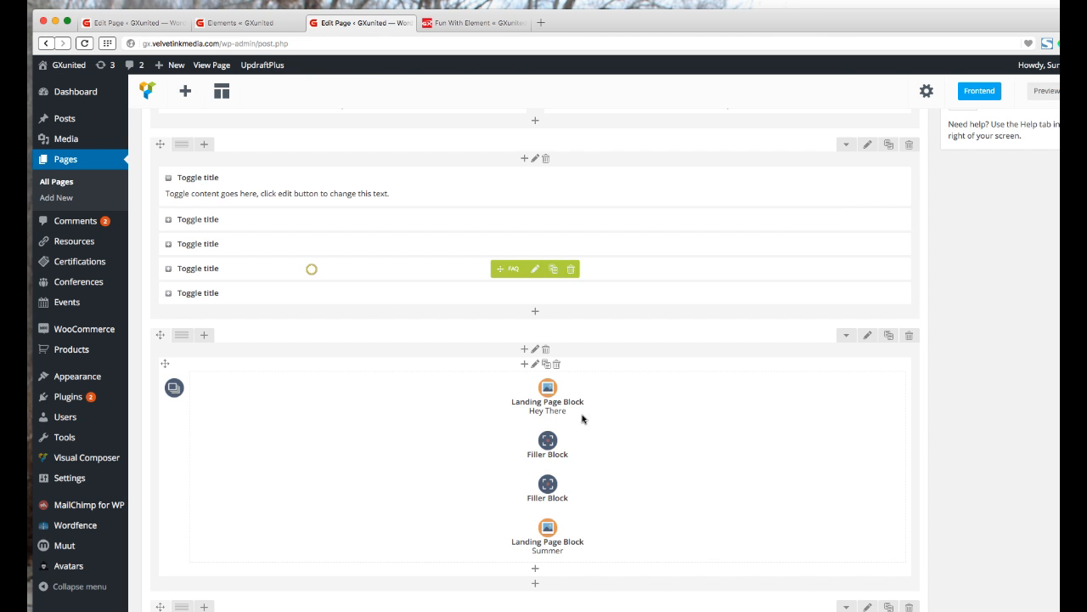
# Insert a Button inside the new Buttons element and give it the title "Hey There Summer", leaving the link as #
pyautogui.scroll(-3, 595, 425)
pyautogui.click(548, 566)
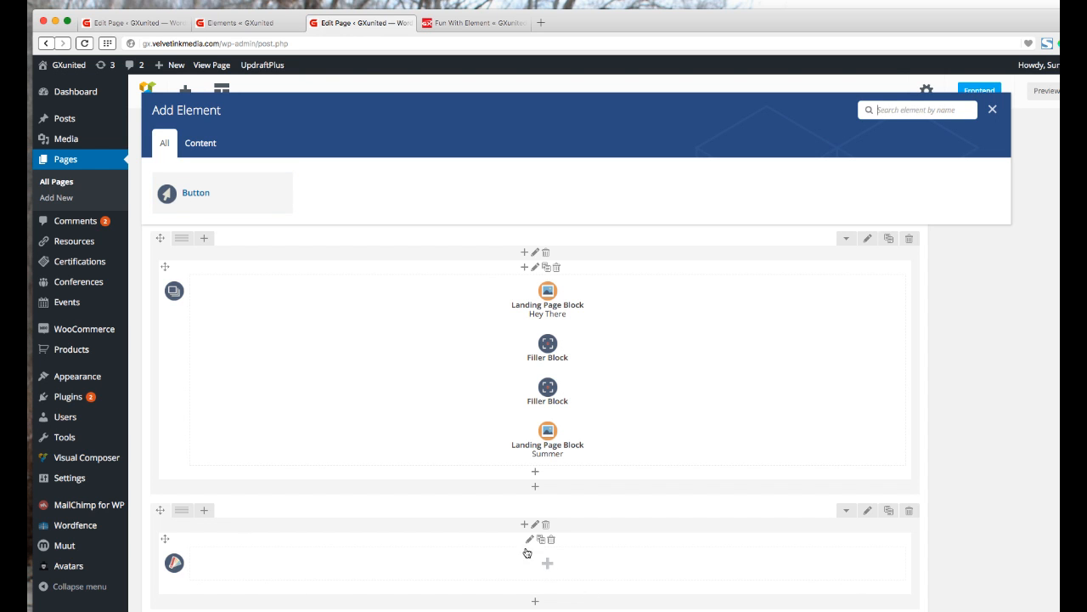
pyautogui.click(196, 192)
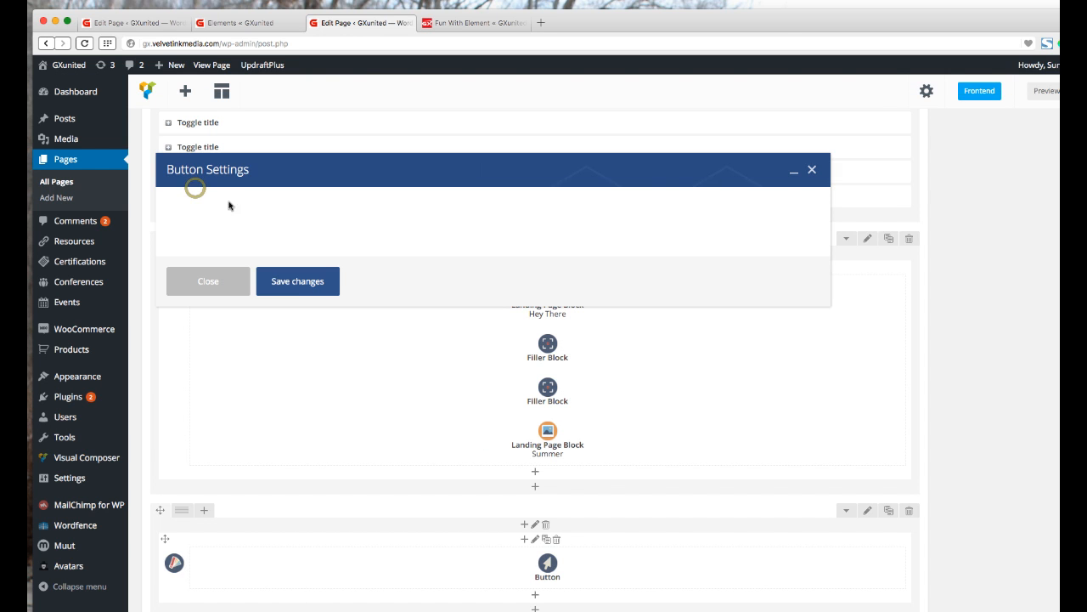
pyautogui.click(209, 238)
pyautogui.write('Hey There Summer')
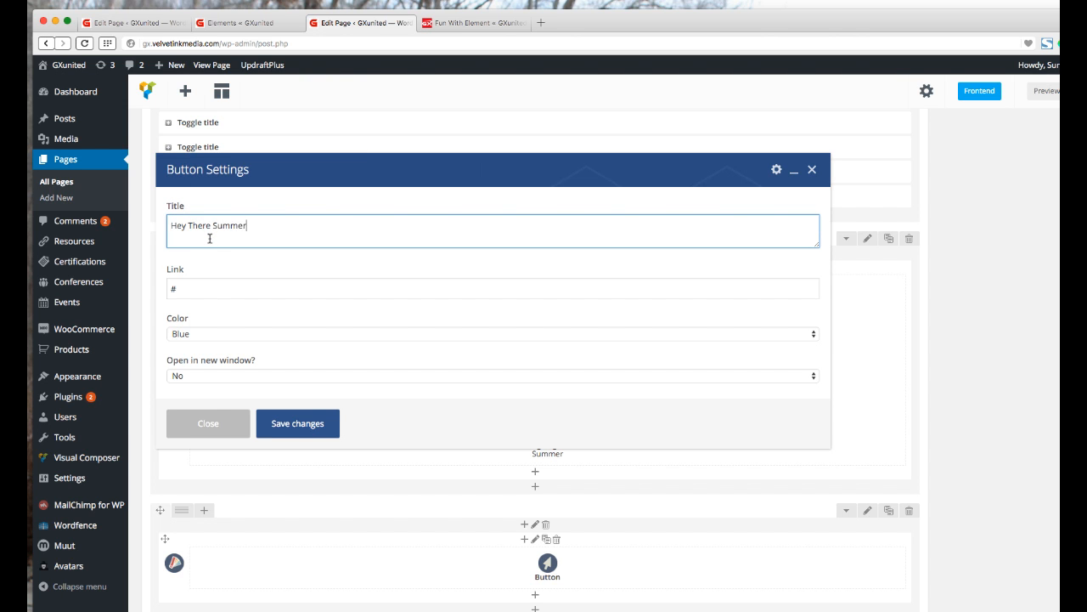
pyautogui.press('Tab')
# Keep the button's color as Blue and opening in a new window as No, and save the button settings
pyautogui.click(230, 334)
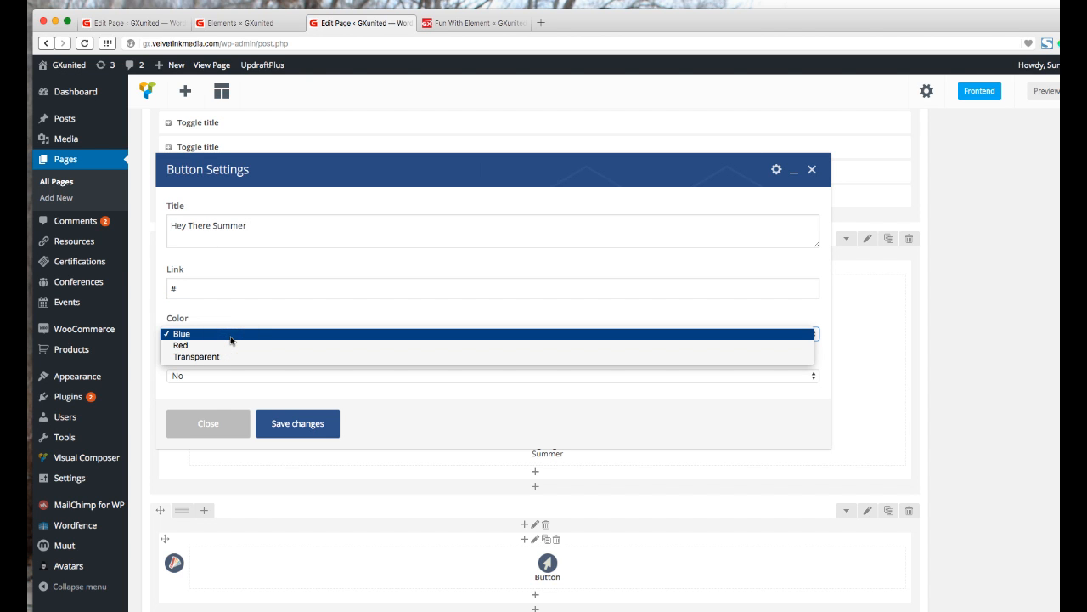
pyautogui.click(230, 337)
pyautogui.click(241, 378)
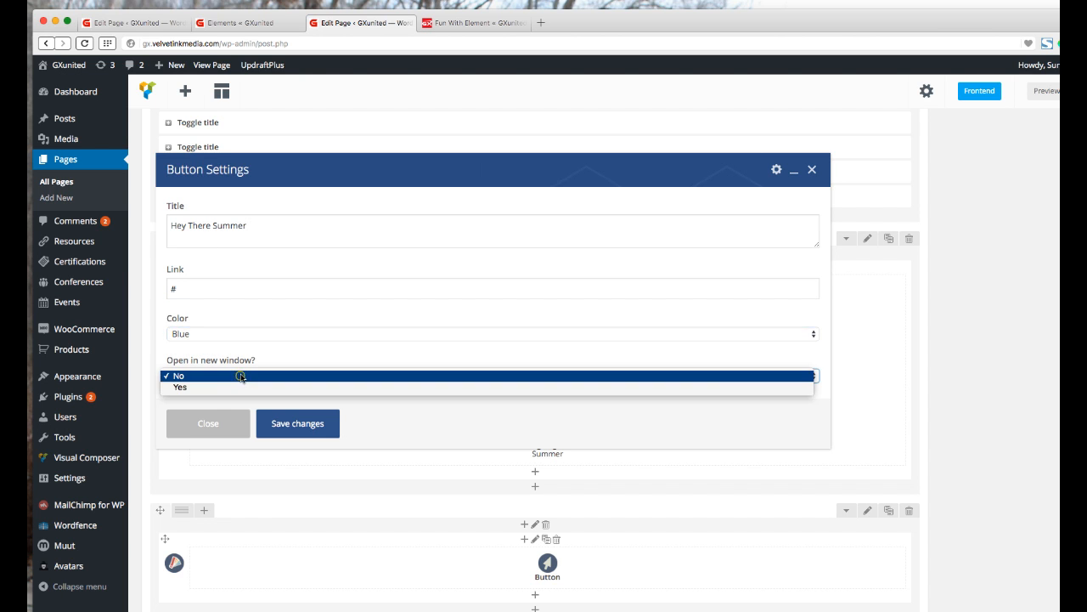
pyautogui.click(242, 377)
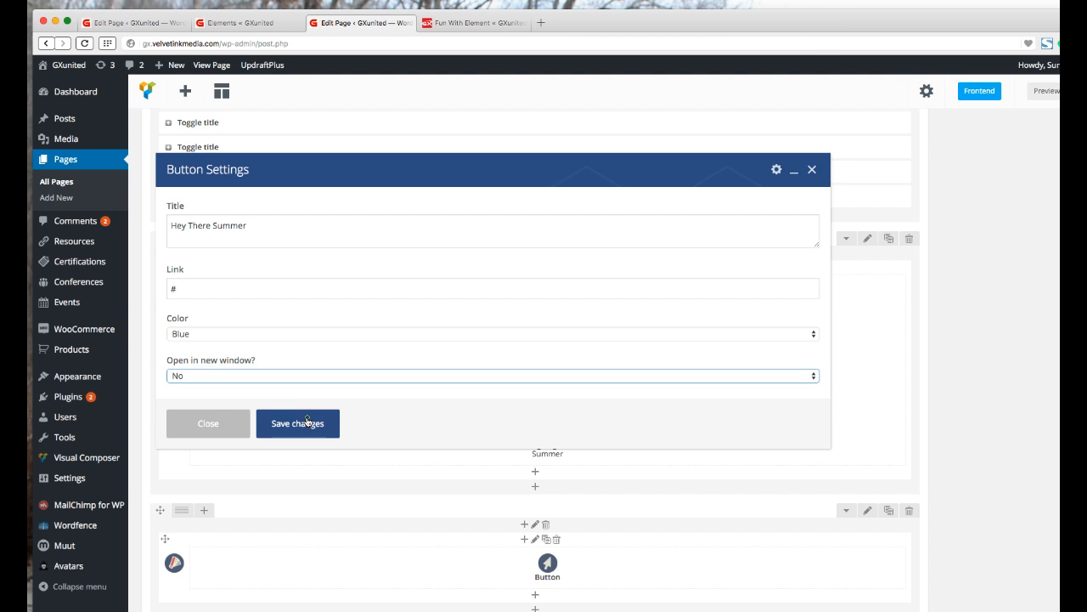
pyautogui.click(308, 420)
# Set the bottom margin to 75 in the design options of the row holding the button and save the row settings
pyautogui.click(868, 509)
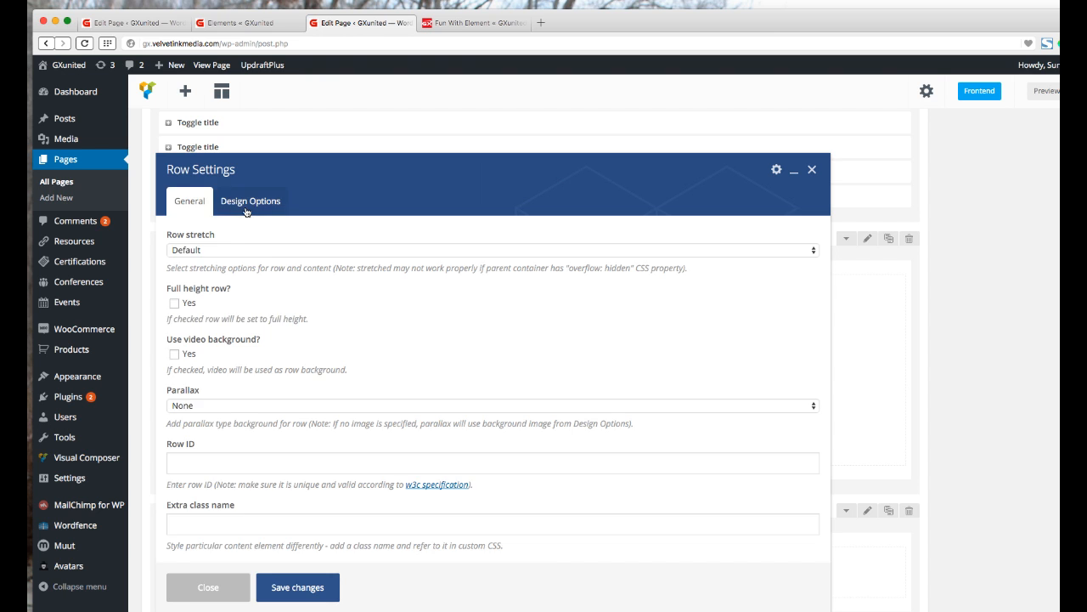
pyautogui.click(246, 204)
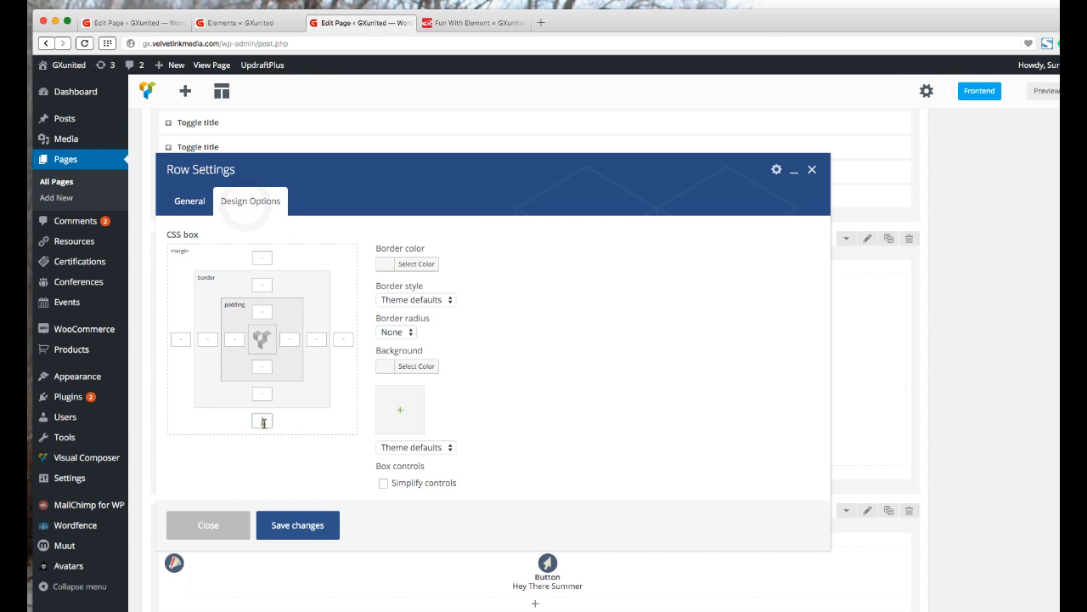
pyautogui.click(263, 423)
pyautogui.write('75')
pyautogui.click(292, 525)
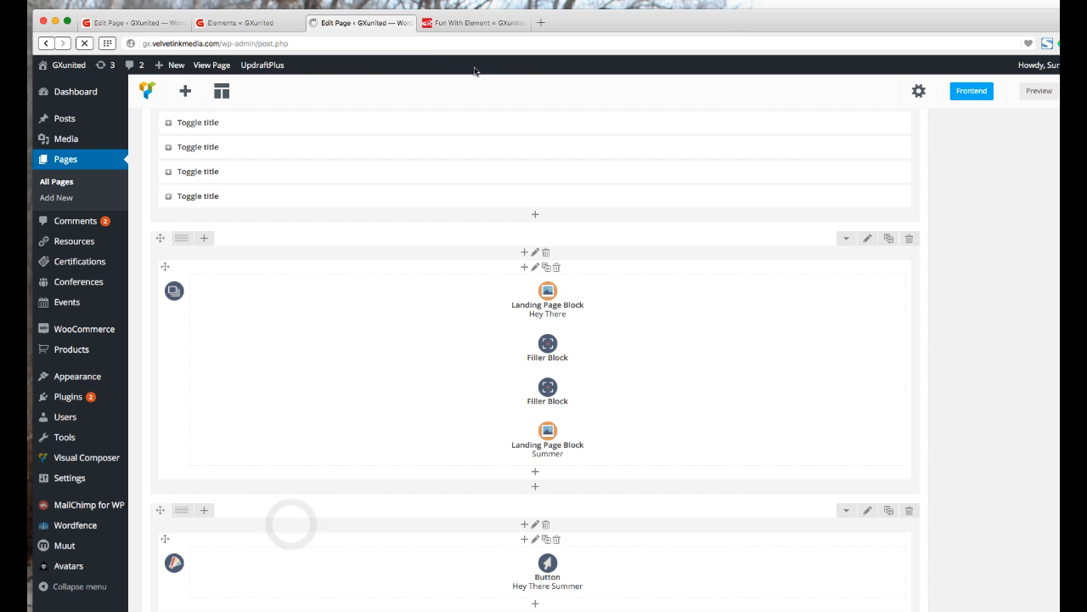
# Reload the live Fun With Element page and check the new button and its spacing beneath the block row
pyautogui.click(490, 25)
pyautogui.click(84, 43)
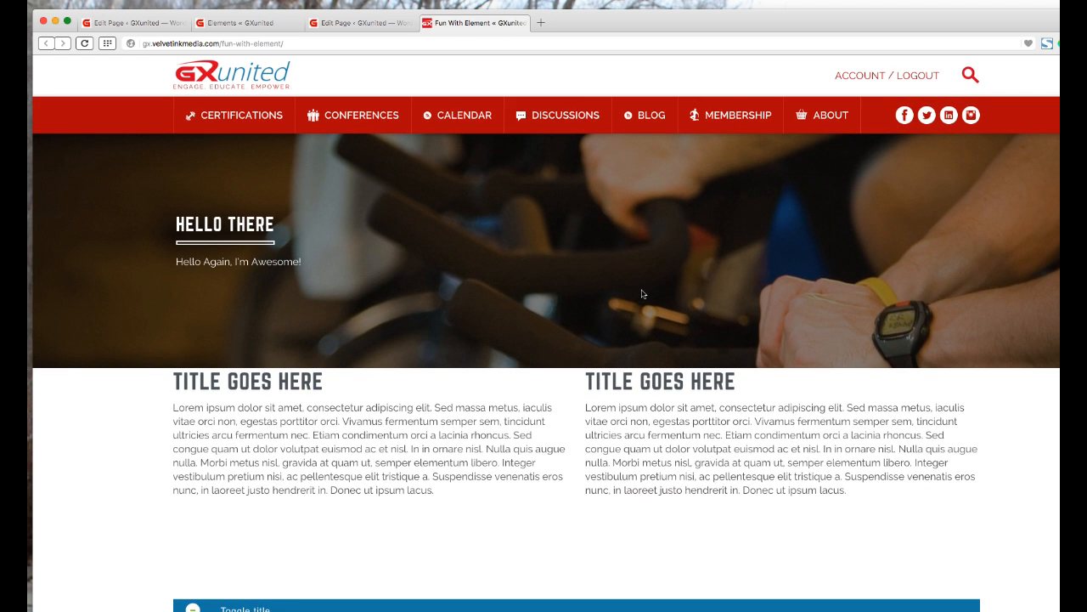
pyautogui.click(575, 26)
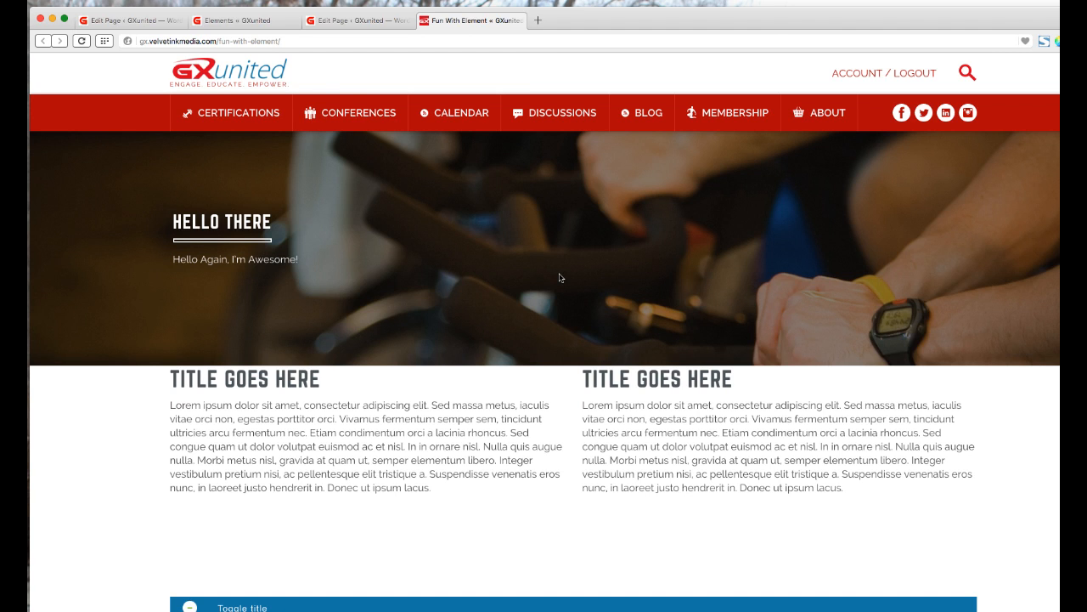
pyautogui.scroll(-5, 629, 287)
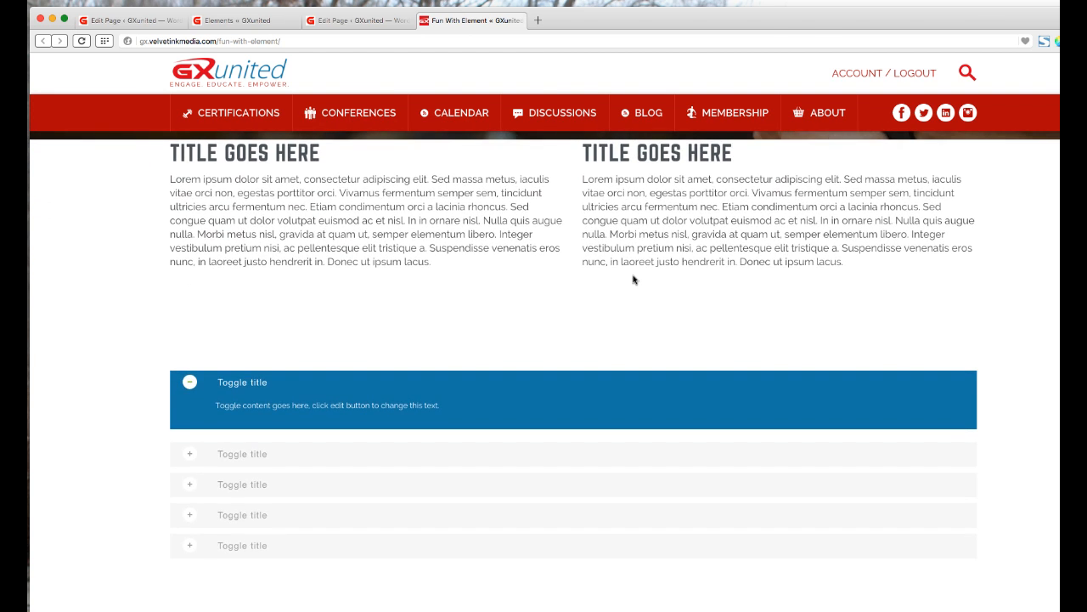
pyautogui.scroll(-4, 633, 280)
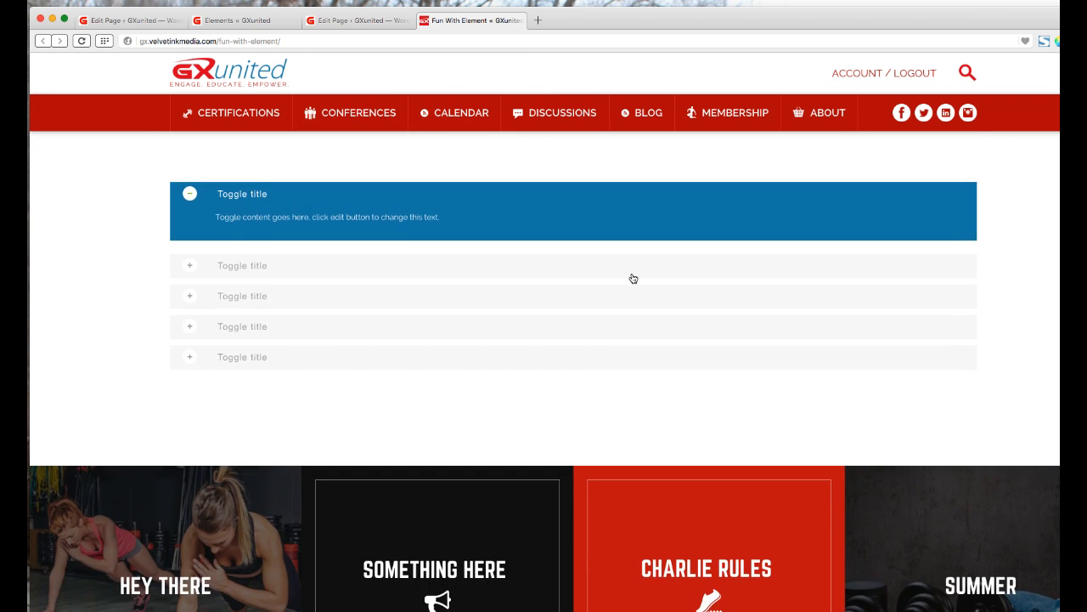
pyautogui.scroll(-3, 633, 279)
pyautogui.scroll(-4, 631, 277)
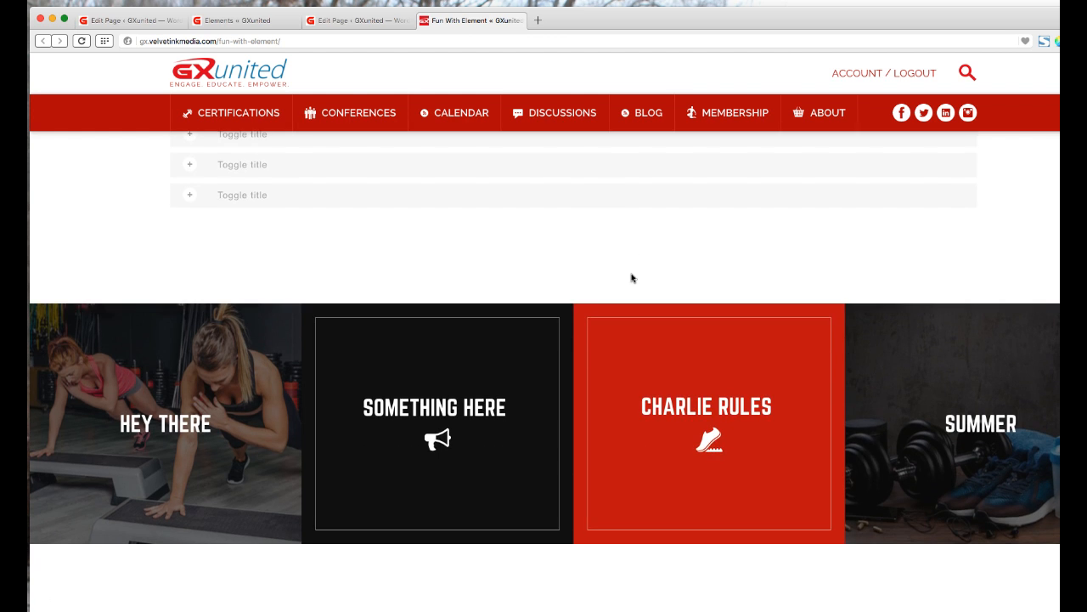
pyautogui.scroll(-1, 645, 239)
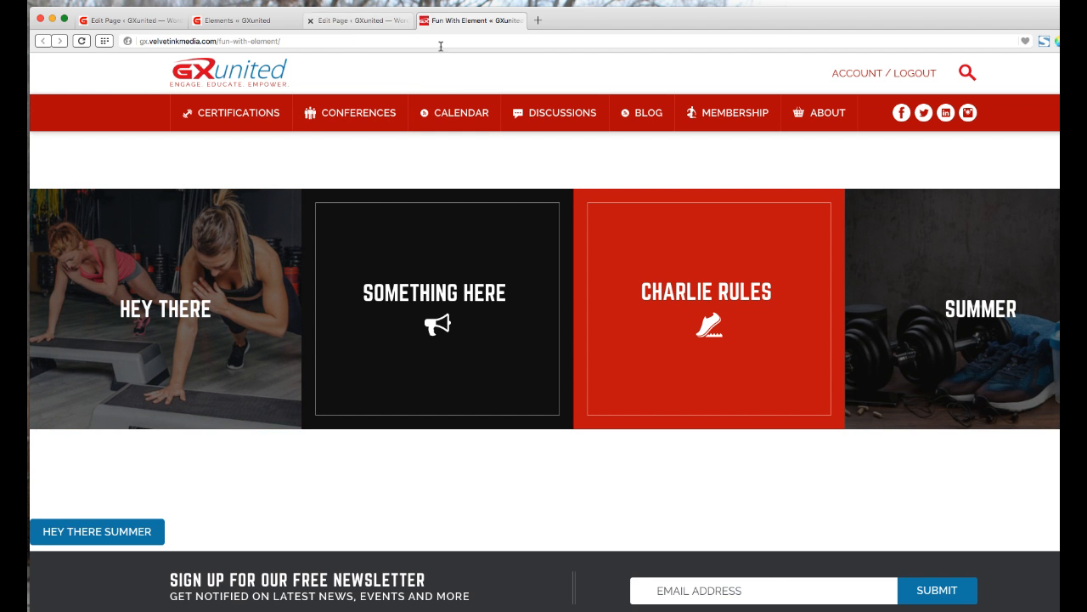
# Examine the Elements sample page from its Buttons section down to the centered Title Heading 1 section
pyautogui.click(360, 24)
pyautogui.click(252, 21)
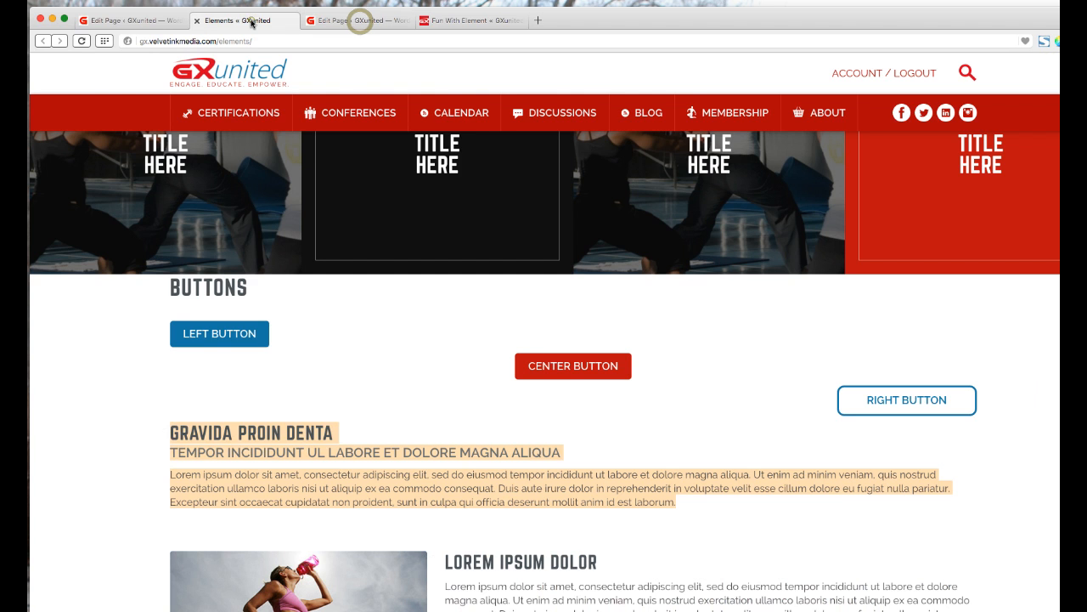
pyautogui.scroll(-2, 421, 401)
pyautogui.click(421, 401)
pyautogui.moveTo(695, 413)
pyautogui.mouseDown()
pyautogui.moveTo(252, 381)
pyautogui.moveTo(172, 339)
pyautogui.moveTo(708, 415)
pyautogui.mouseUp()
pyautogui.click(191, 354)
pyautogui.scroll(-1, 612, 415)
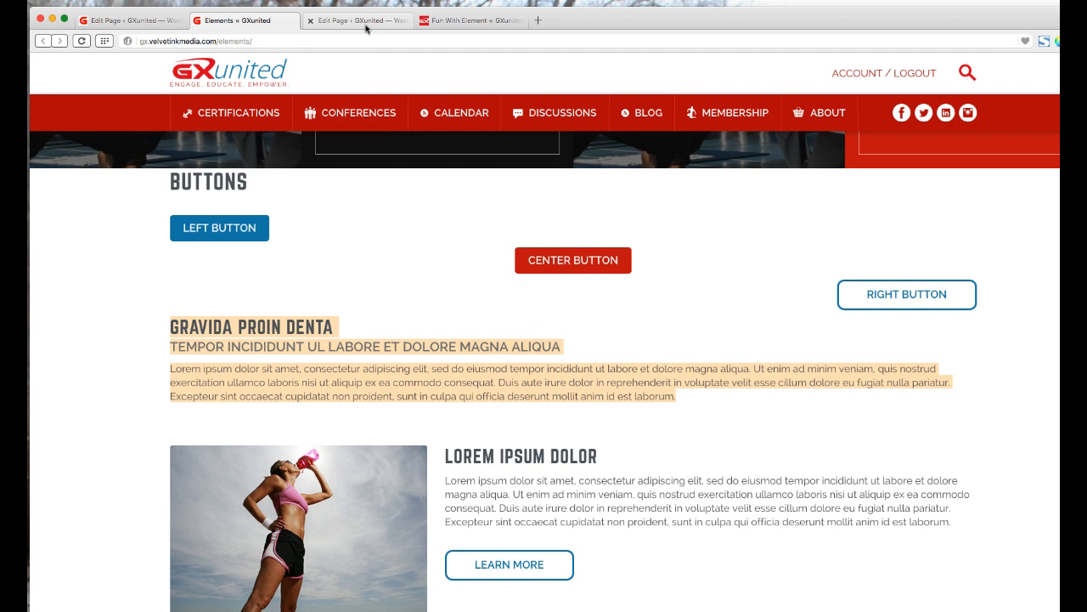
pyautogui.click(542, 380)
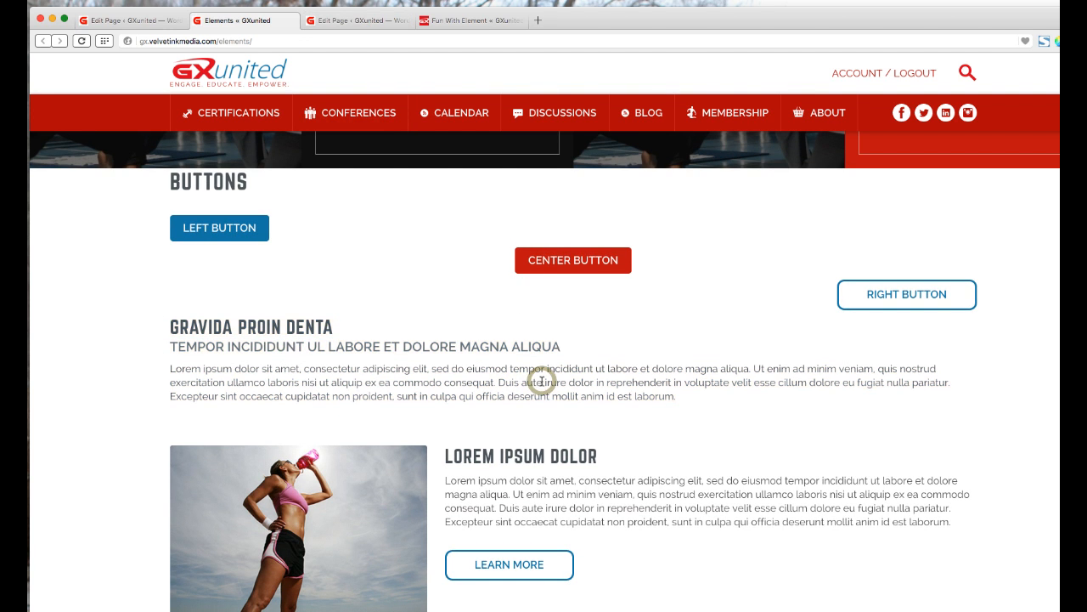
pyautogui.scroll(-7, 510, 386)
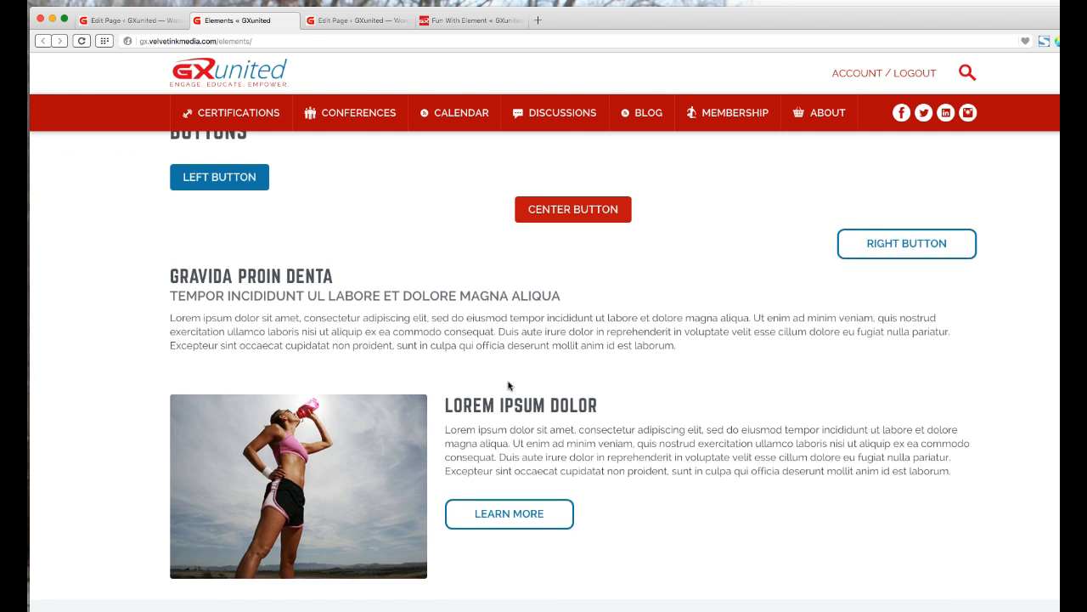
pyautogui.scroll(-1, 510, 386)
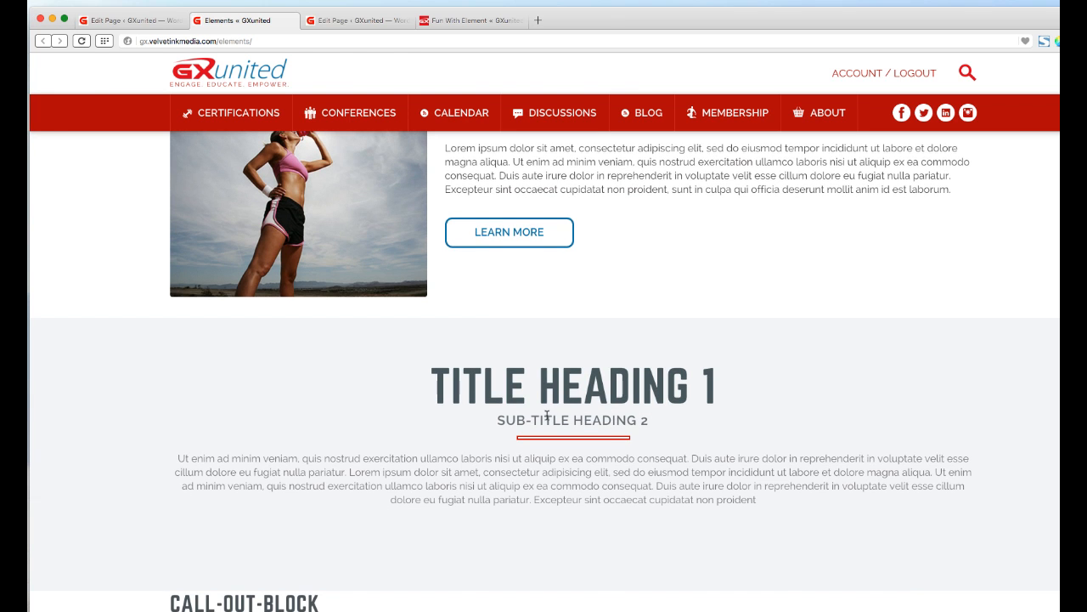
# Return to the Fun With Element page editor and add a new row beneath the row holding the button
pyautogui.click(374, 21)
pyautogui.scroll(-3, 458, 278)
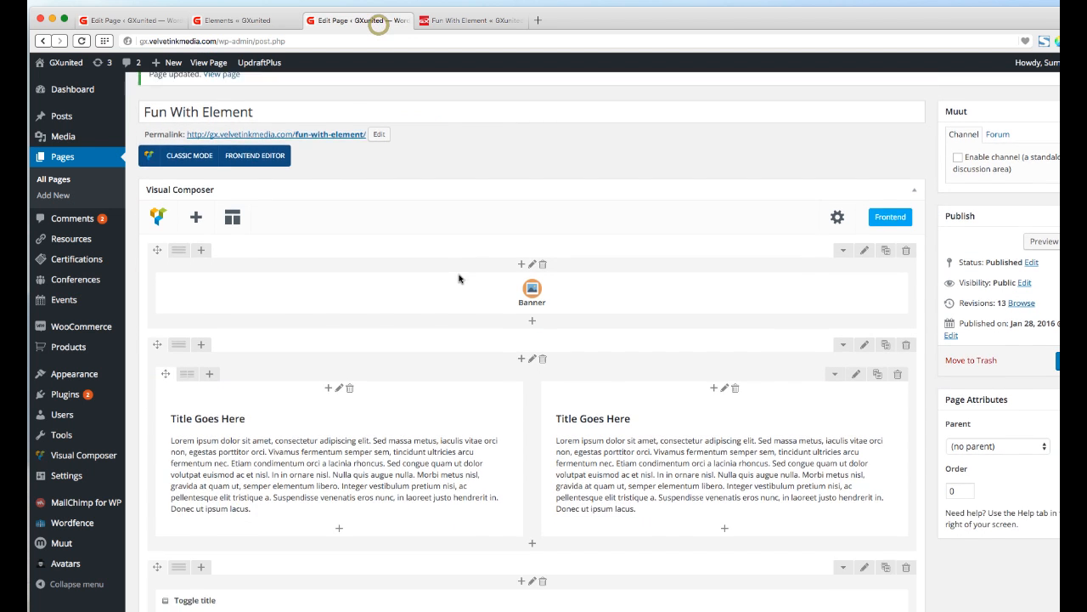
pyautogui.scroll(-4, 459, 279)
pyautogui.scroll(-7, 459, 276)
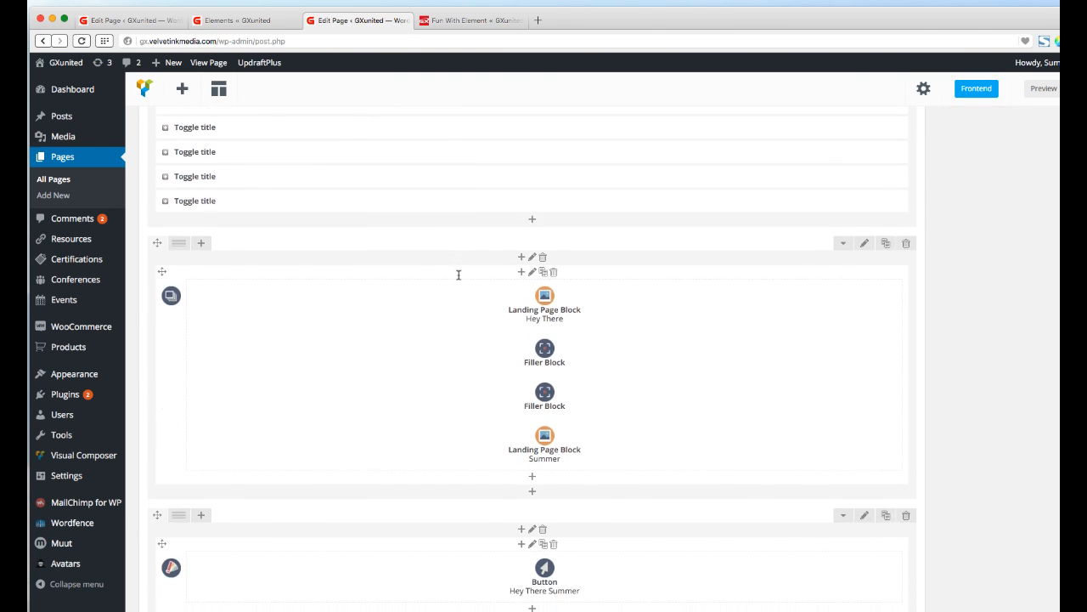
pyautogui.scroll(-1, 459, 275)
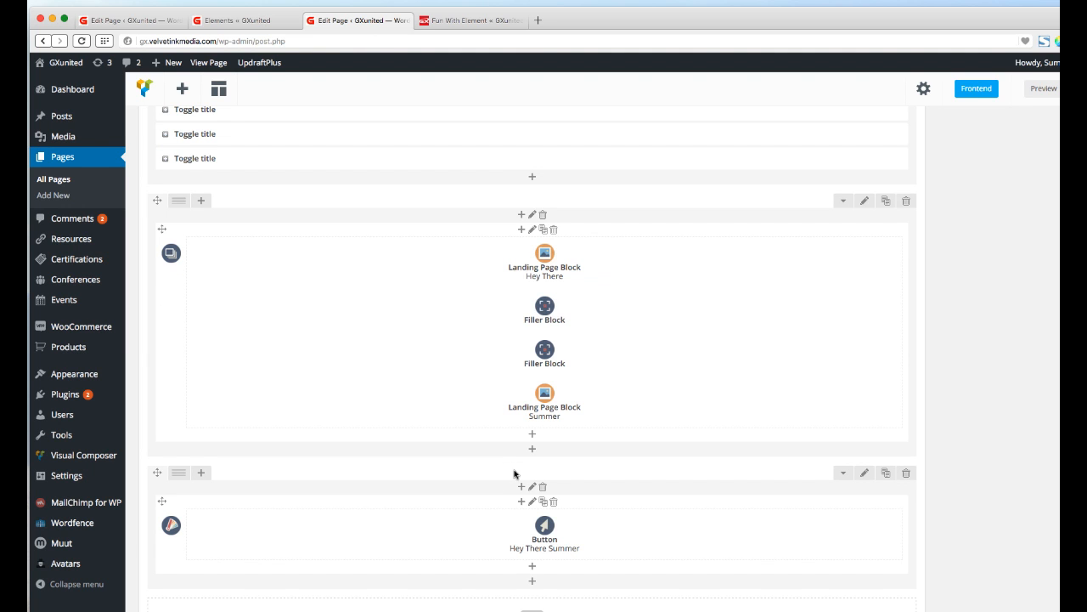
pyautogui.click(532, 611)
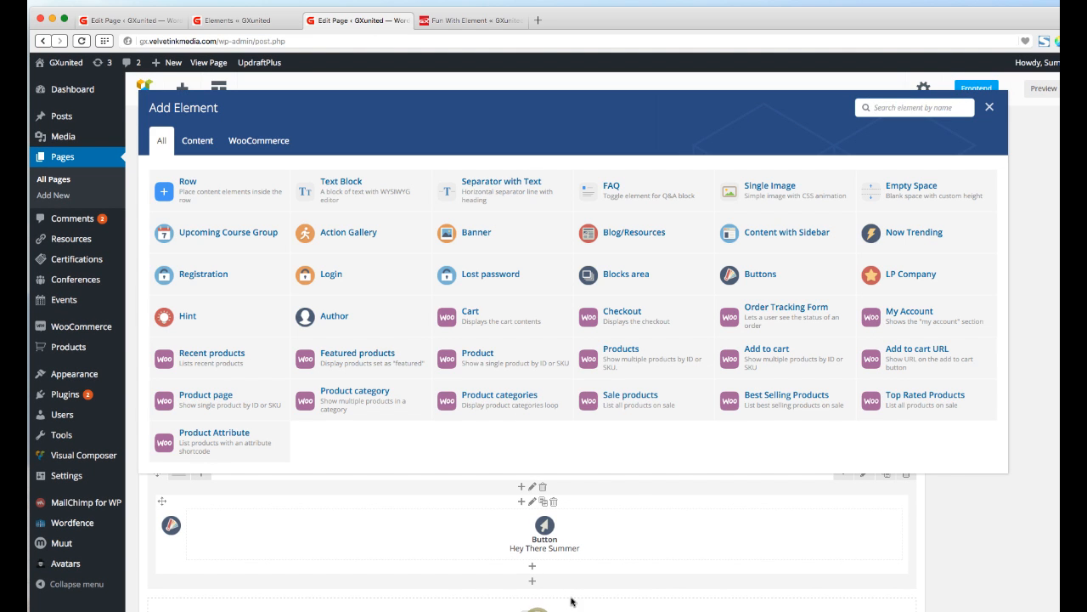
pyautogui.click(237, 188)
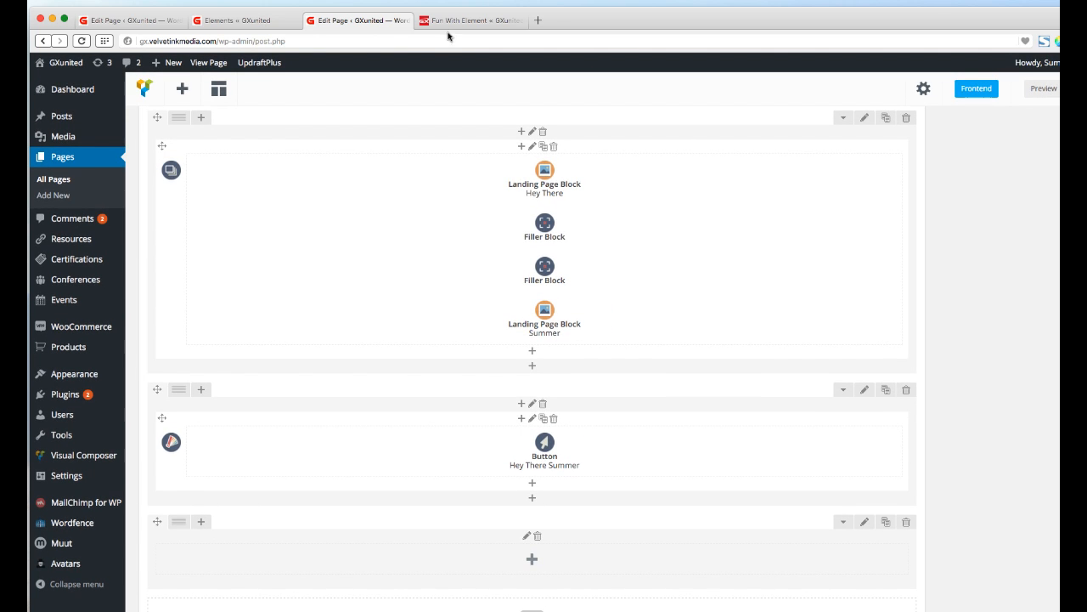
# Using the sample page's title heading section as reference, nest an inner row in the new row with content align set to Center and save it
pyautogui.click(258, 21)
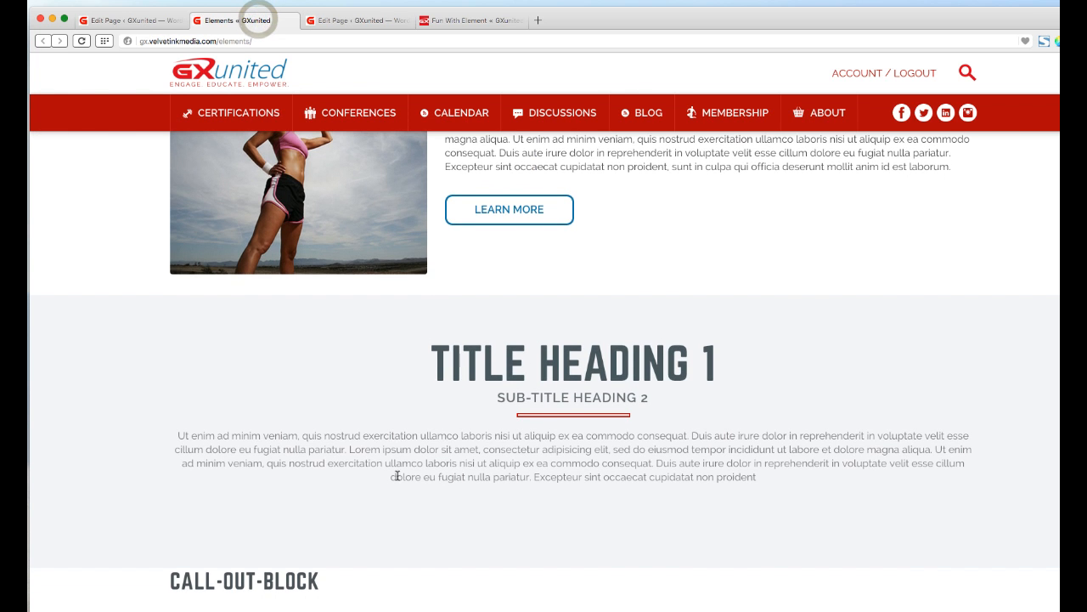
pyautogui.click(353, 21)
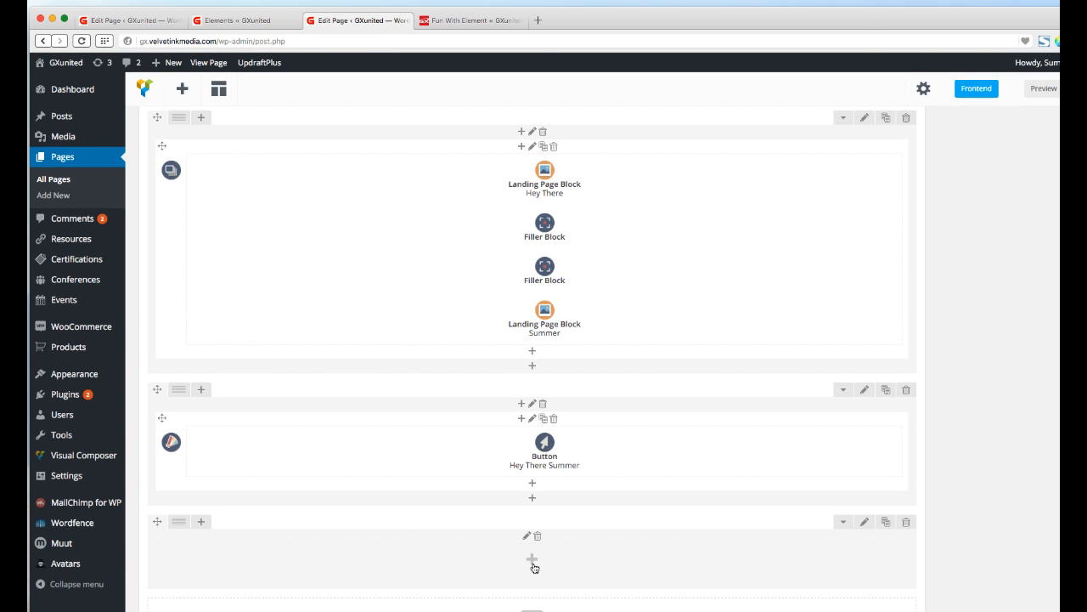
pyautogui.click(532, 561)
pyautogui.click(212, 192)
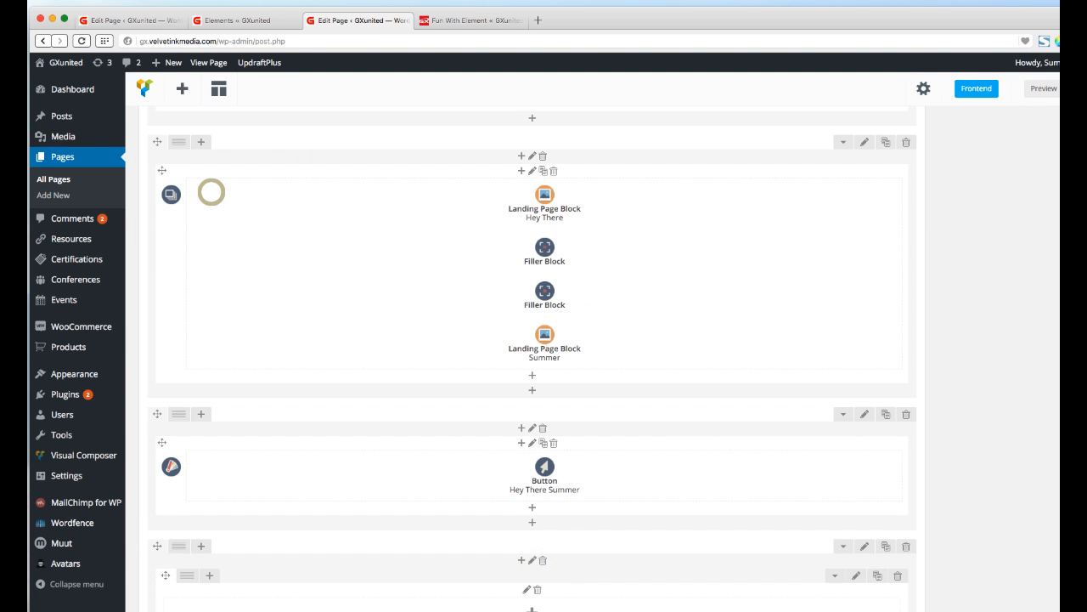
pyautogui.click(857, 578)
pyautogui.click(227, 370)
pyautogui.click(226, 380)
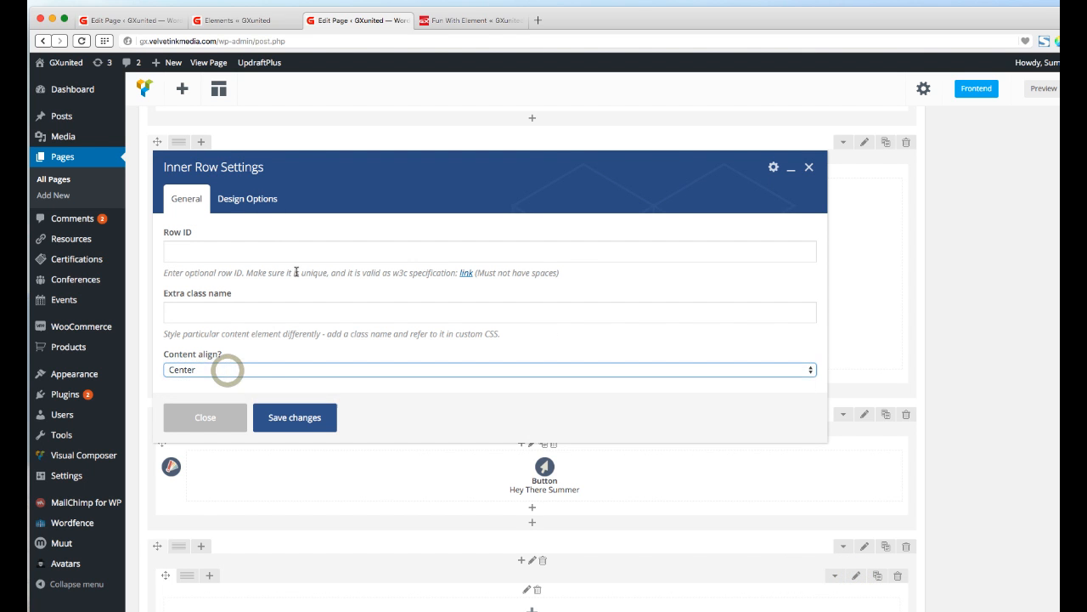
pyautogui.click(303, 425)
# Give the outer row beneath the button row a light grey background, using the sample page's title heading section as reference, and save it
pyautogui.scroll(-2, 704, 481)
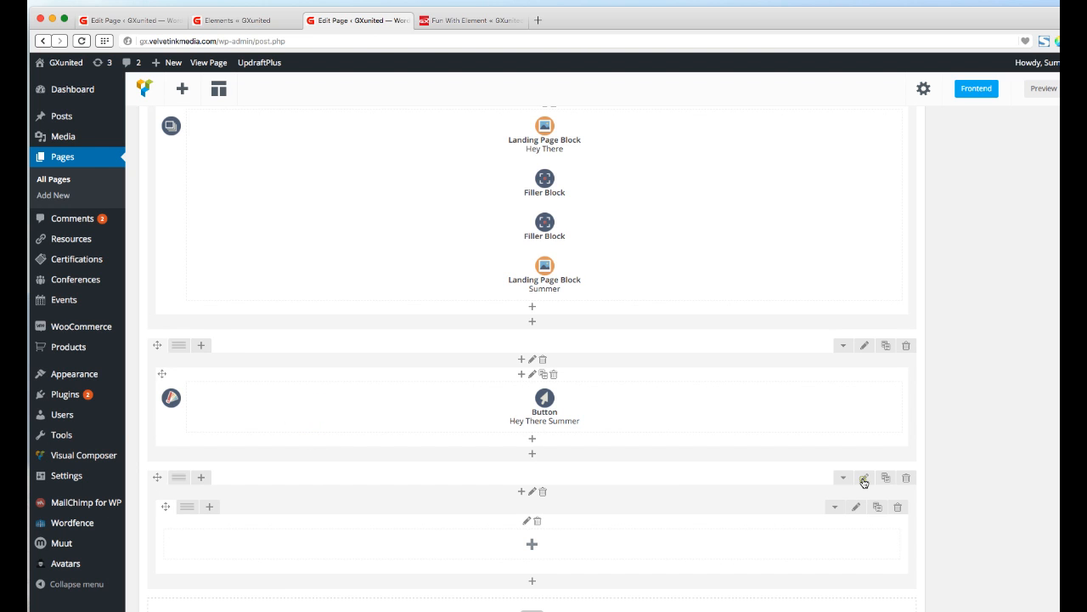
pyautogui.click(864, 479)
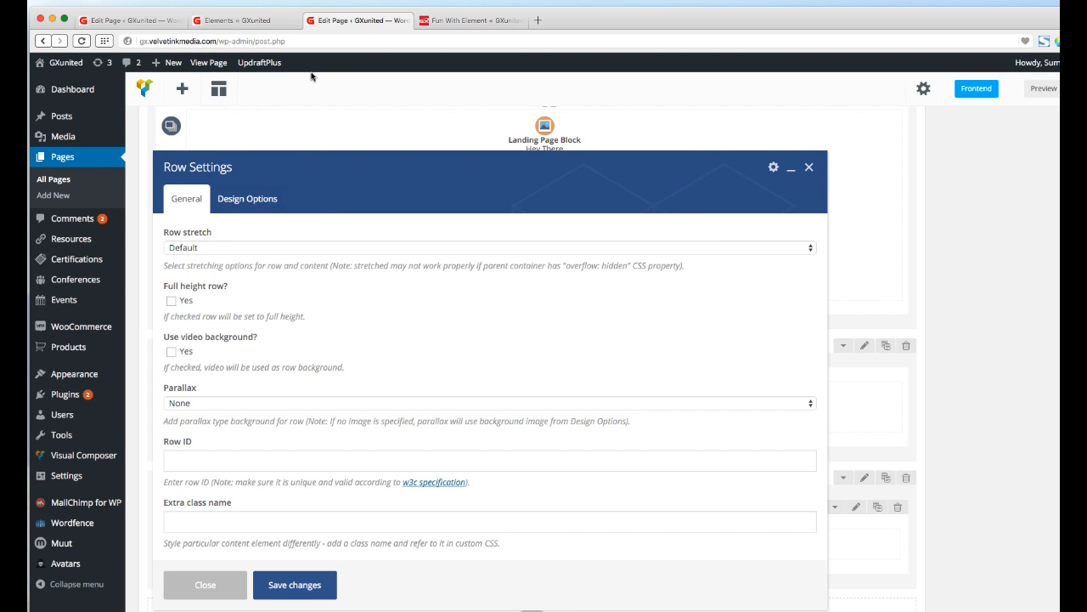
pyautogui.click(259, 22)
pyautogui.scroll(5, 433, 327)
pyautogui.scroll(8, 451, 341)
pyautogui.scroll(-10, 451, 342)
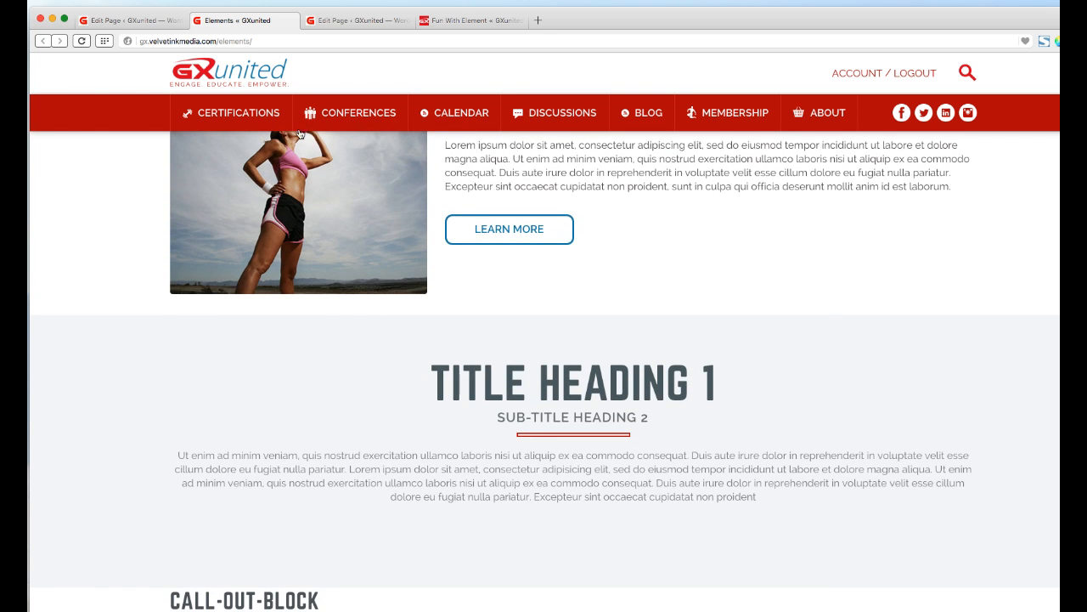
pyautogui.click(355, 21)
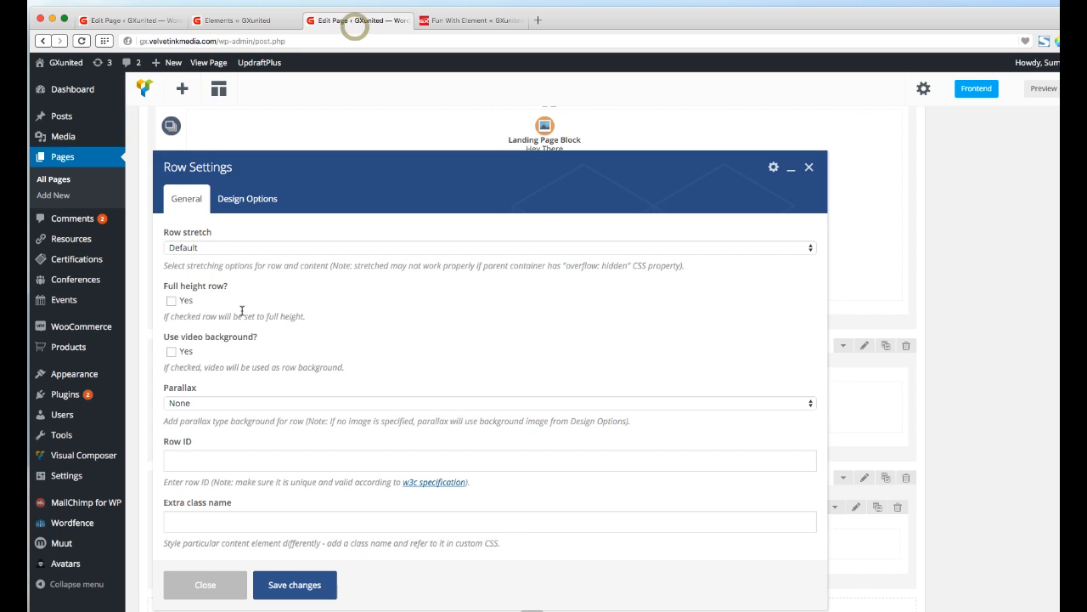
pyautogui.click(244, 200)
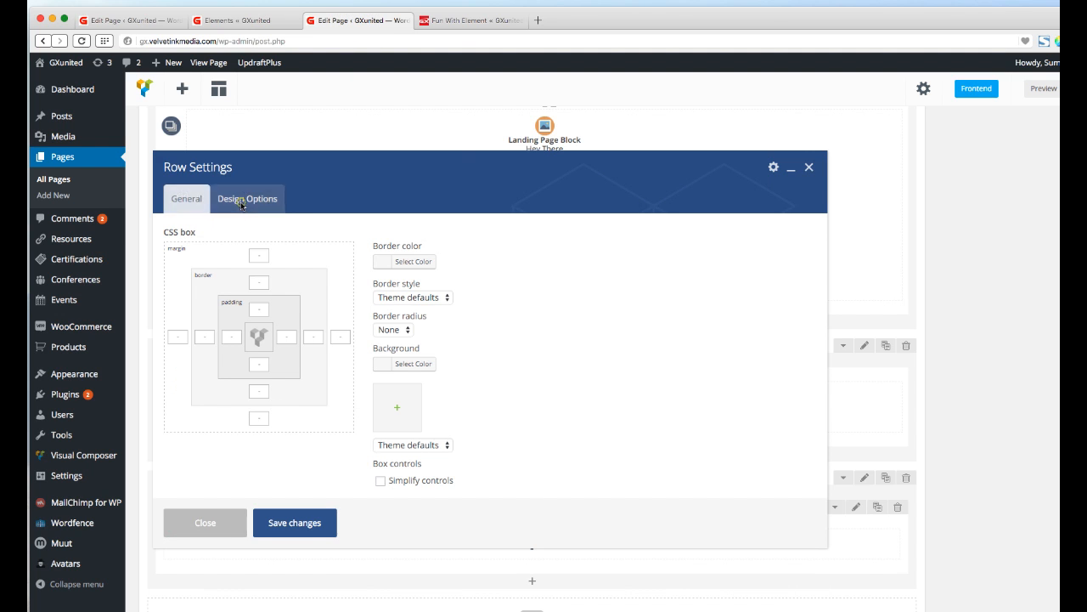
pyautogui.click(389, 365)
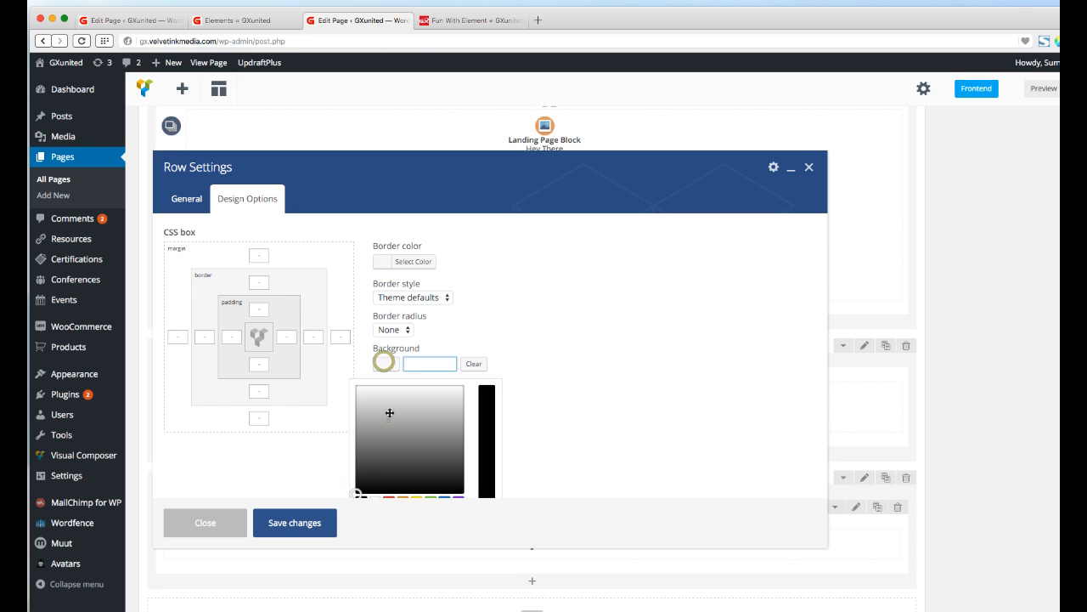
pyautogui.click(397, 397)
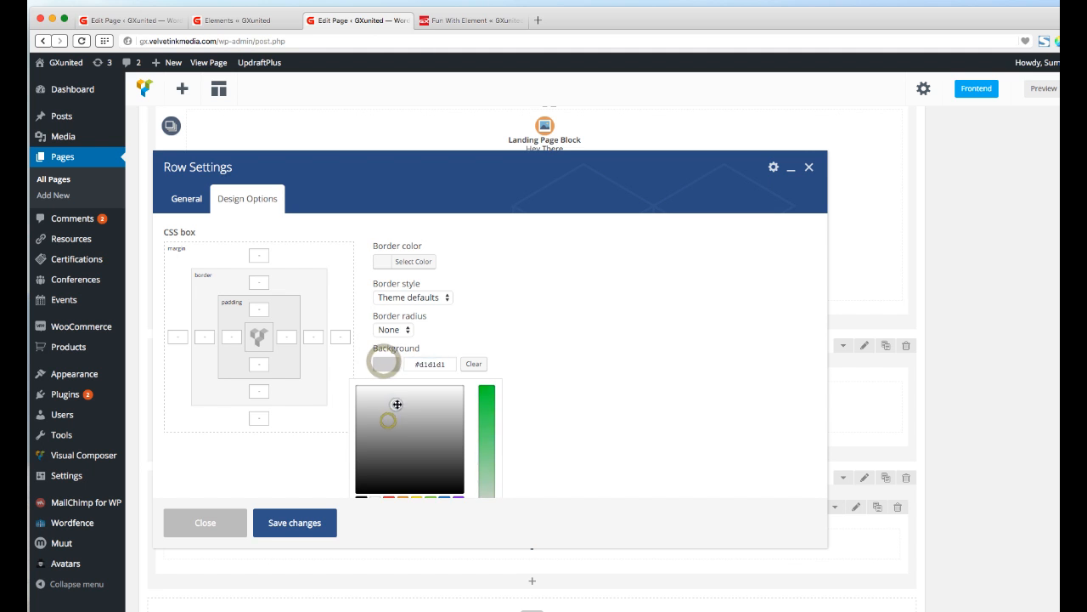
pyautogui.click(620, 362)
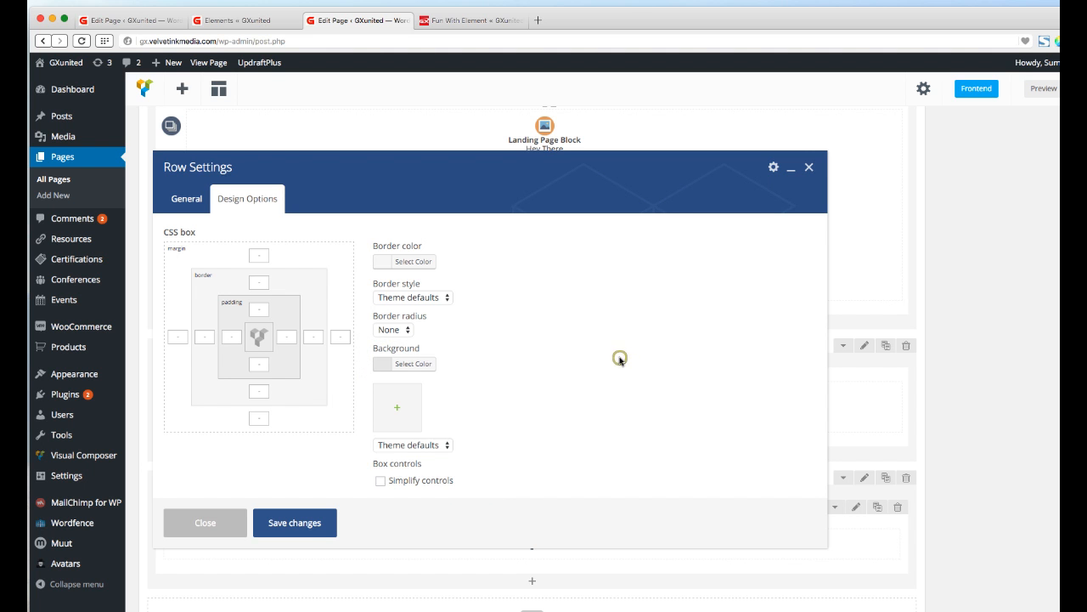
pyautogui.click(281, 524)
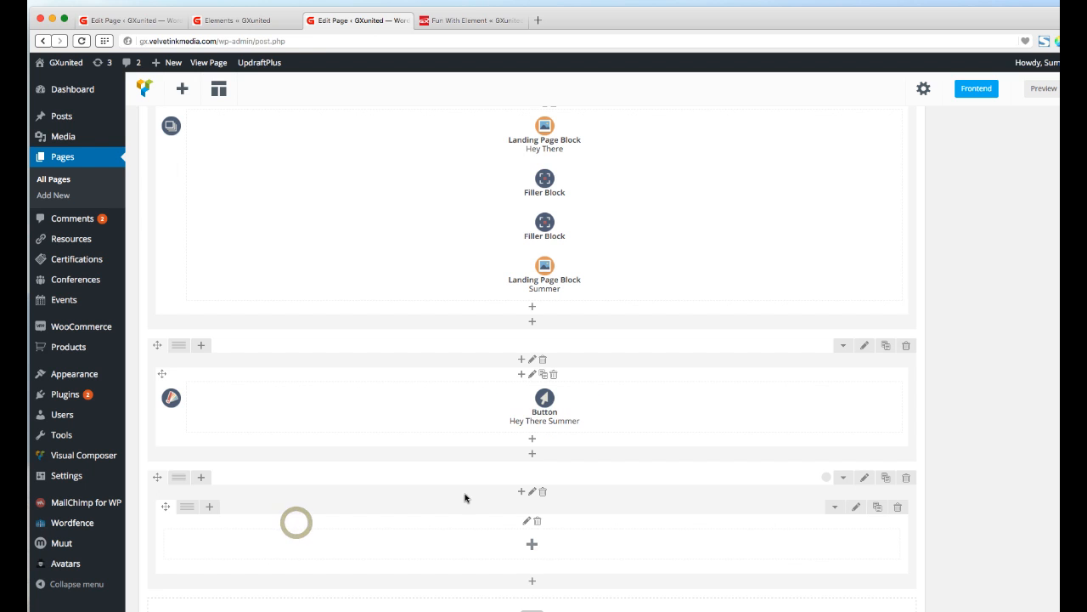
# Set the outer heading row's top and bottom padding to 100, checking against the sample page, and save the row settings
pyautogui.click(865, 480)
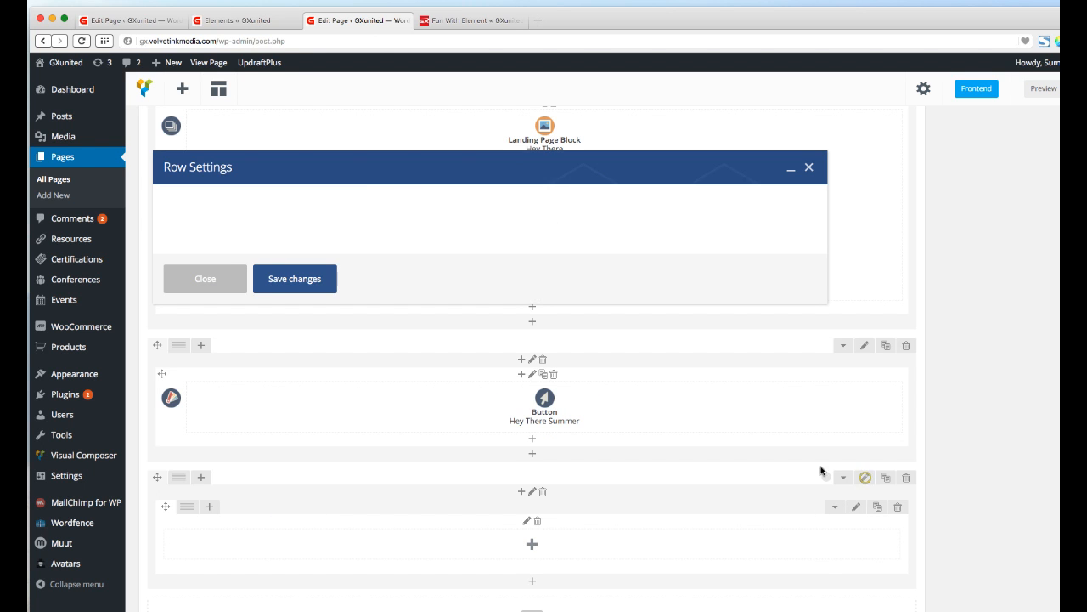
pyautogui.click(237, 198)
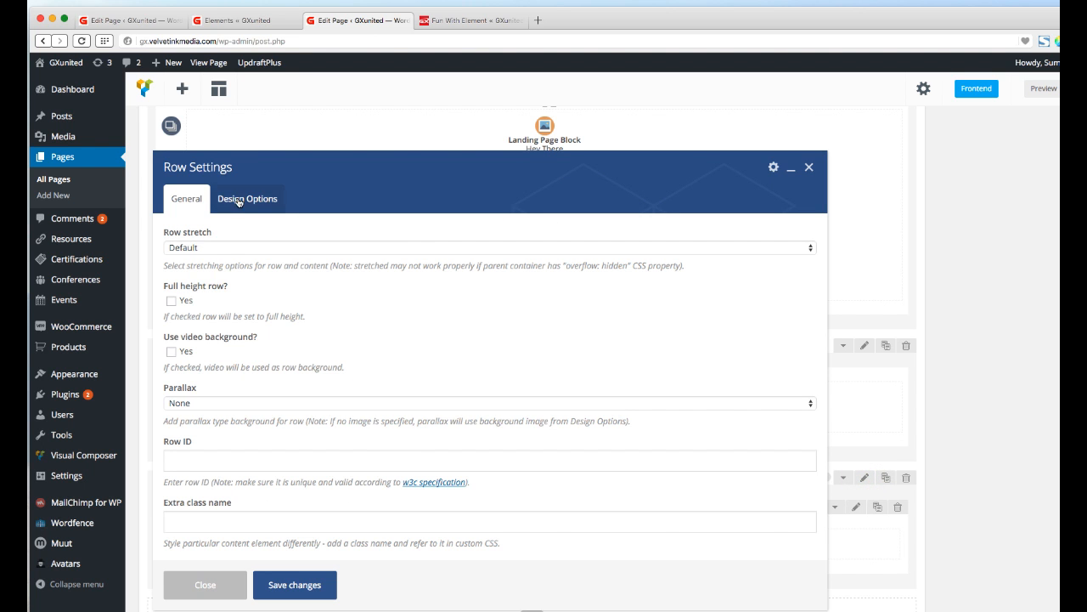
pyautogui.click(260, 309)
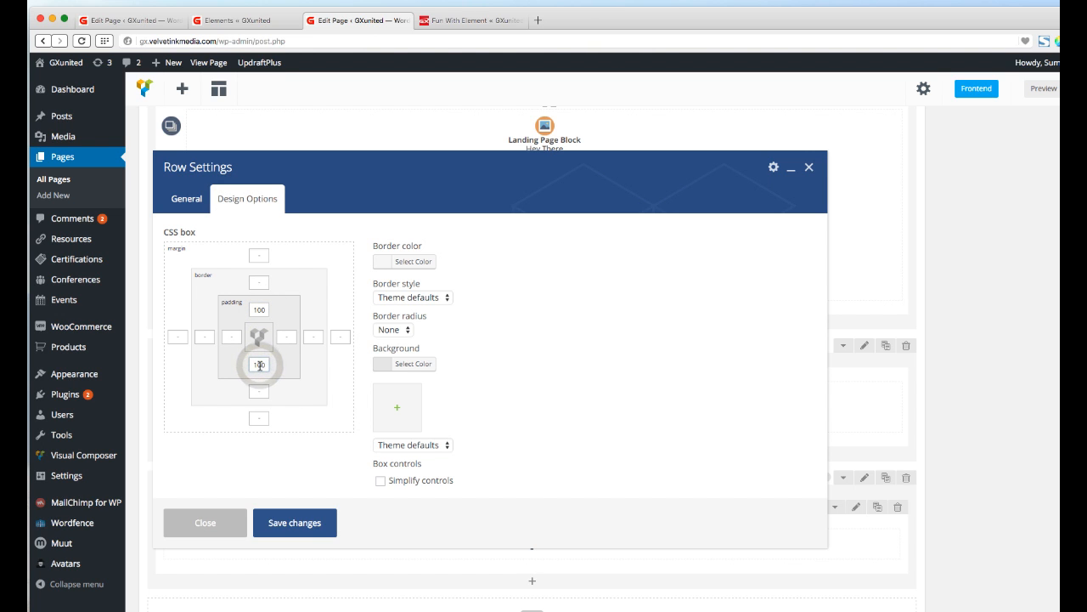
pyautogui.click(242, 24)
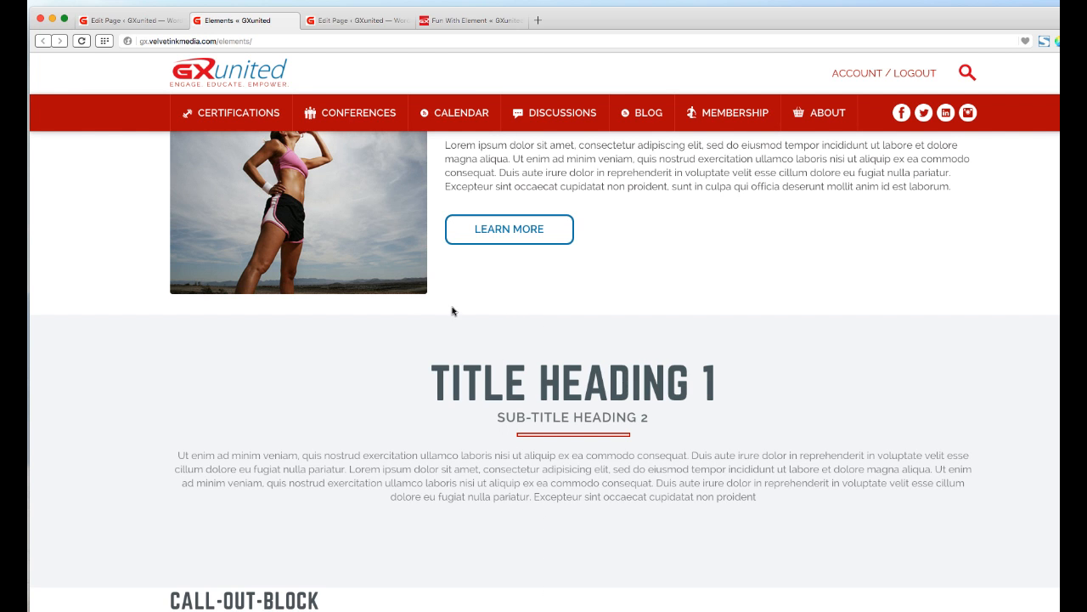
pyautogui.click(363, 23)
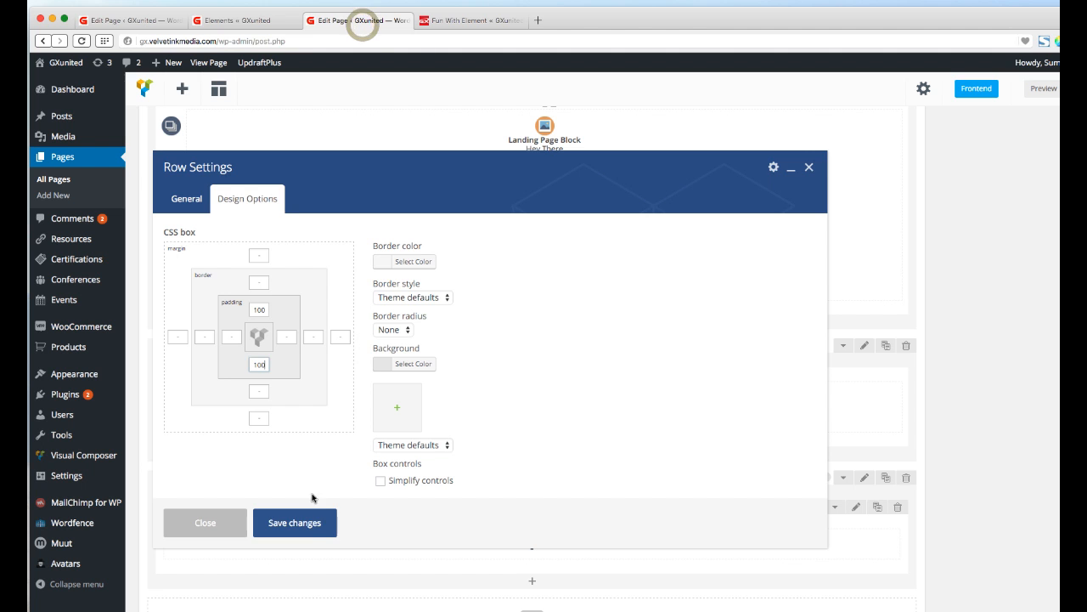
pyautogui.click(307, 524)
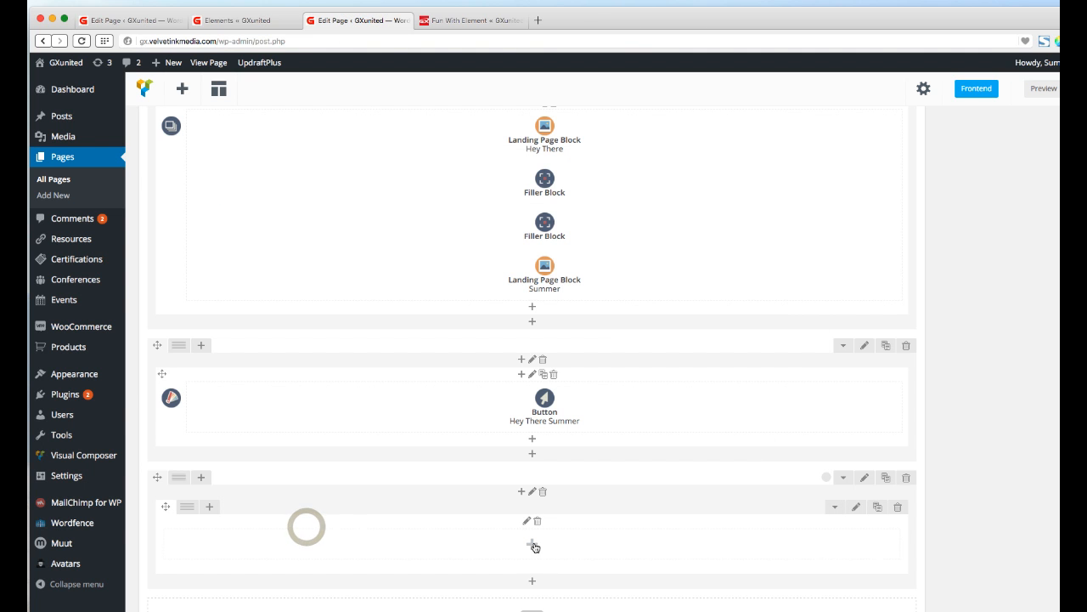
# Add a text block to the empty inner row and replace its placeholder with the lines "Title Here" and "Subtitle Here"
pyautogui.click(532, 544)
pyautogui.click(223, 189)
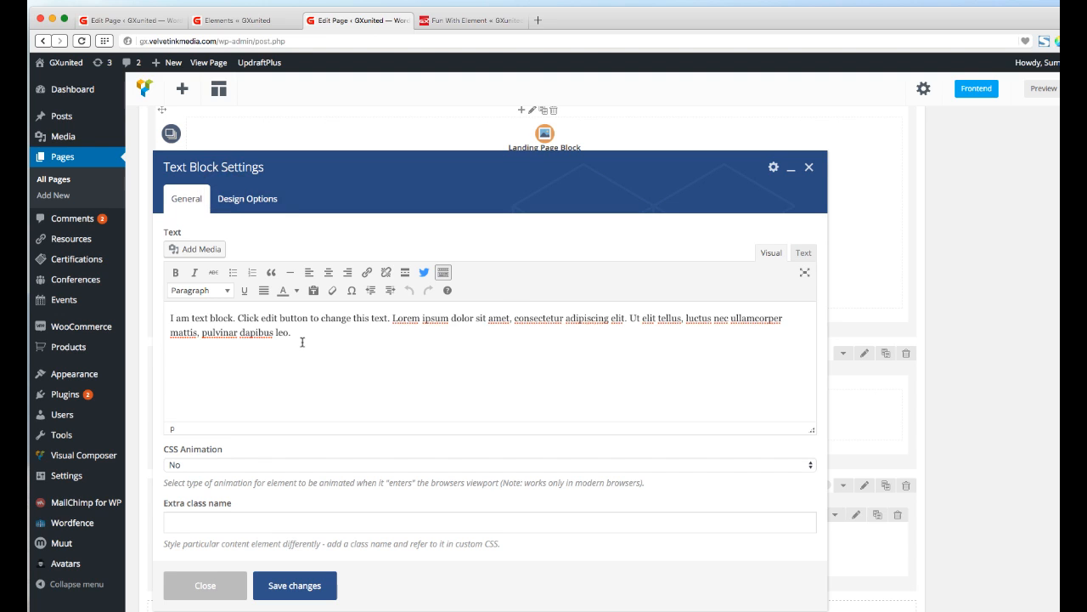
pyautogui.tripleClick(299, 335)
pyautogui.write('Title Here')
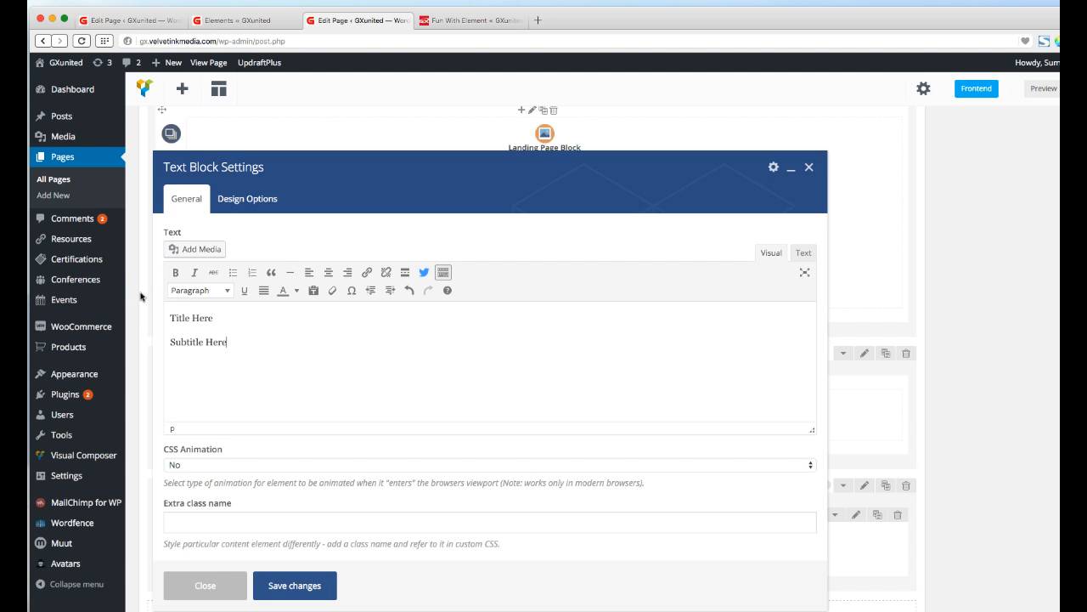
# Format the "Title Here" line as Heading 1 and the "Subtitle Here" line as Heading 2
pyautogui.click(225, 289)
pyautogui.click(236, 338)
pyautogui.tripleClick(226, 362)
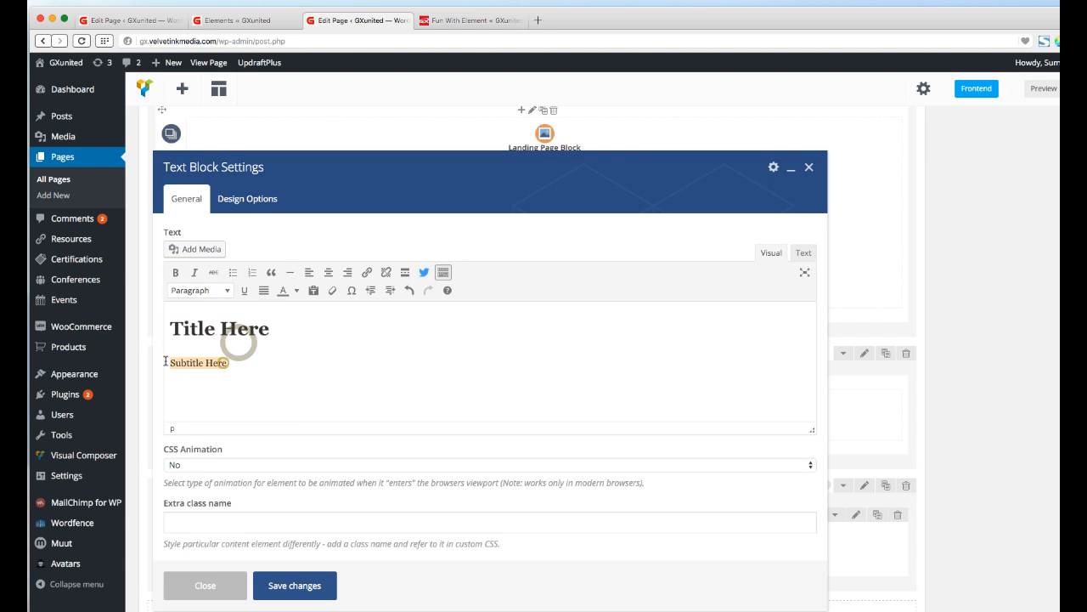
pyautogui.click(227, 290)
pyautogui.click(218, 374)
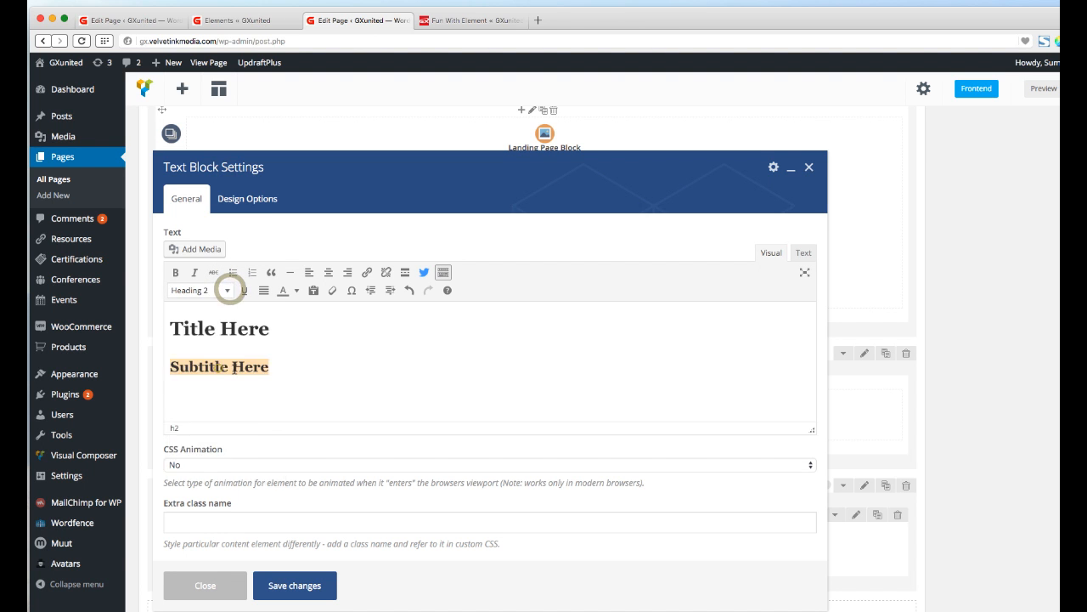
# Center-align both the title and subtitle headings in the text block
pyautogui.click(278, 367)
pyautogui.hotkey('shift', 'Up')
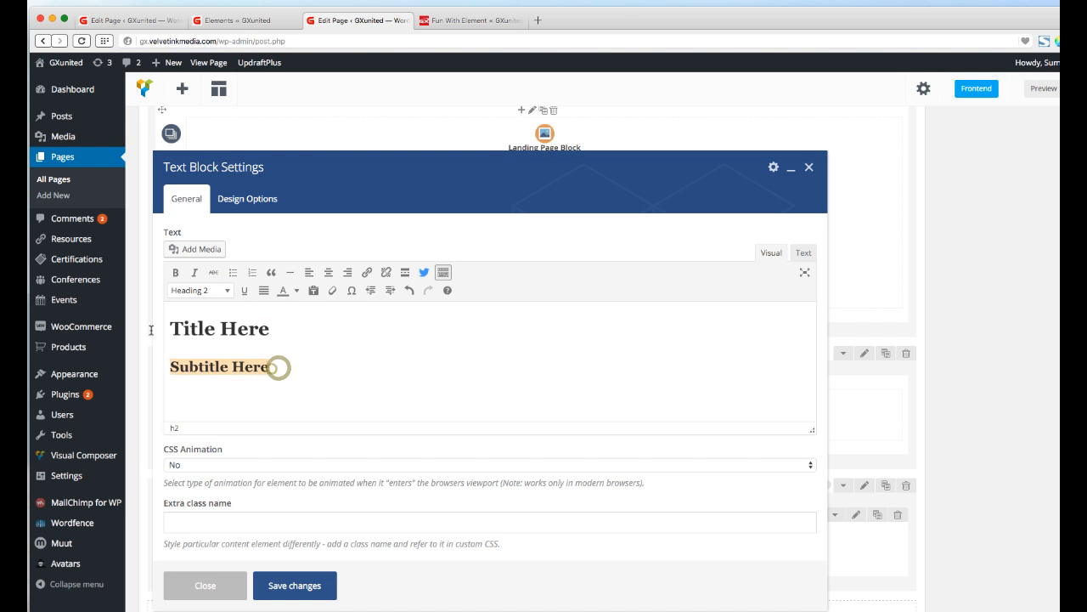
pyautogui.hotkey('shift', 'Up')
pyautogui.click(328, 274)
# Add a lorem ipsum paragraph beneath the subtitle and trim it to end at "semper elementum libero."
pyautogui.click(527, 374)
pyautogui.write('gfhgfghg')
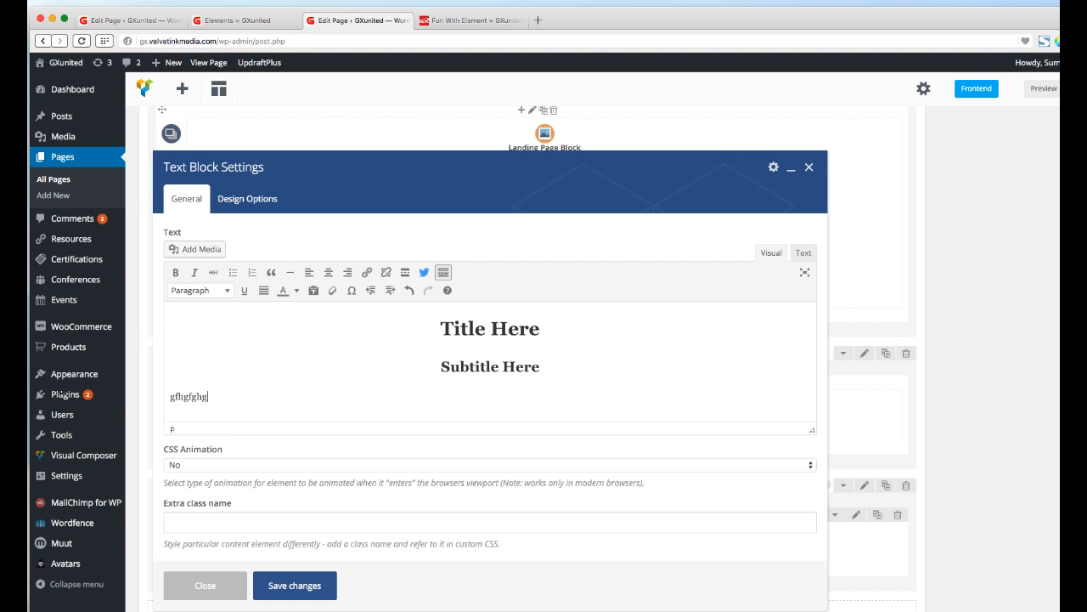
pyautogui.click(28, 394)
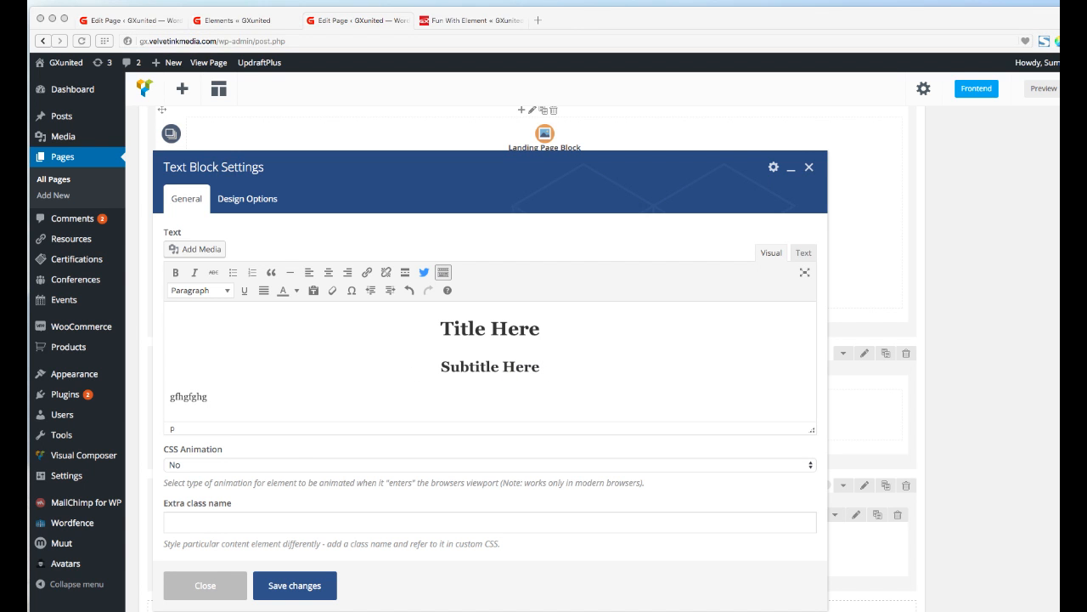
pyautogui.click(414, 388)
pyautogui.doubleClick(187, 398)
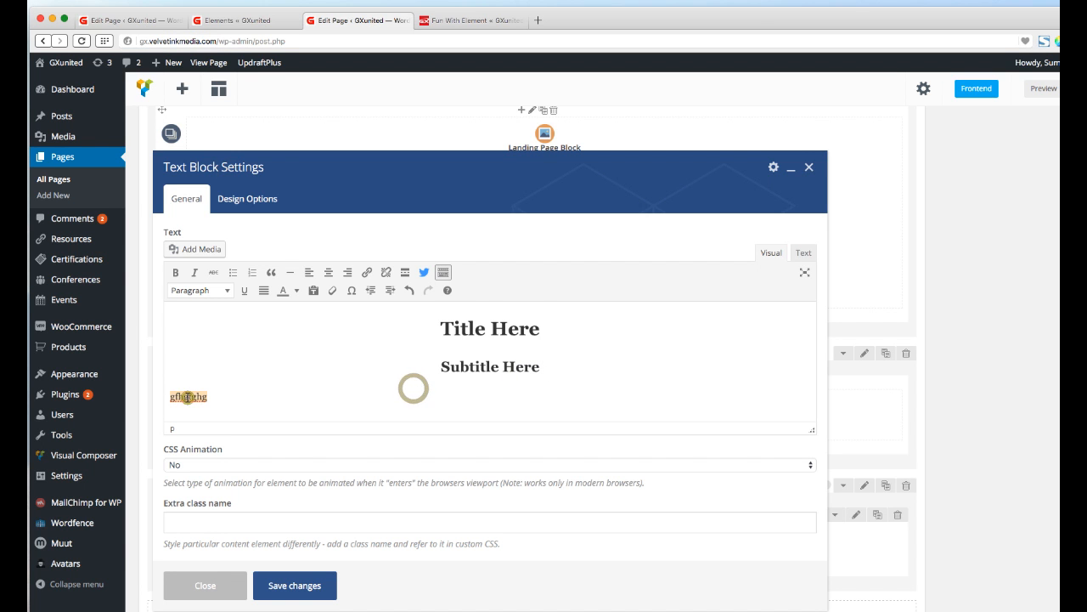
pyautogui.write('Lorem ipsum dolor sit amet, consectetur adipiscing elit. Sed massa metus, iaculis vitae orci non, egestas porttitor orci. Vivamus fermentum semper sem, tincidunt ultricies arcu fermentum nec. Etiam condimentum orci a lacinia rhoncus. Sed congue quam ut dolor volutpat euismod ac et nisl. In in ornare nisl. Nulla quis augue nulla. Morbi metus nisl, gravida at quam ut, semper elementum libero. Integer vestibulum pretium nisi, ac pellentesque elit tristique a. Suspendisse venenatis eros nunc, in laoreet justo hendrerit in. Donec ut ipsum lacus.')
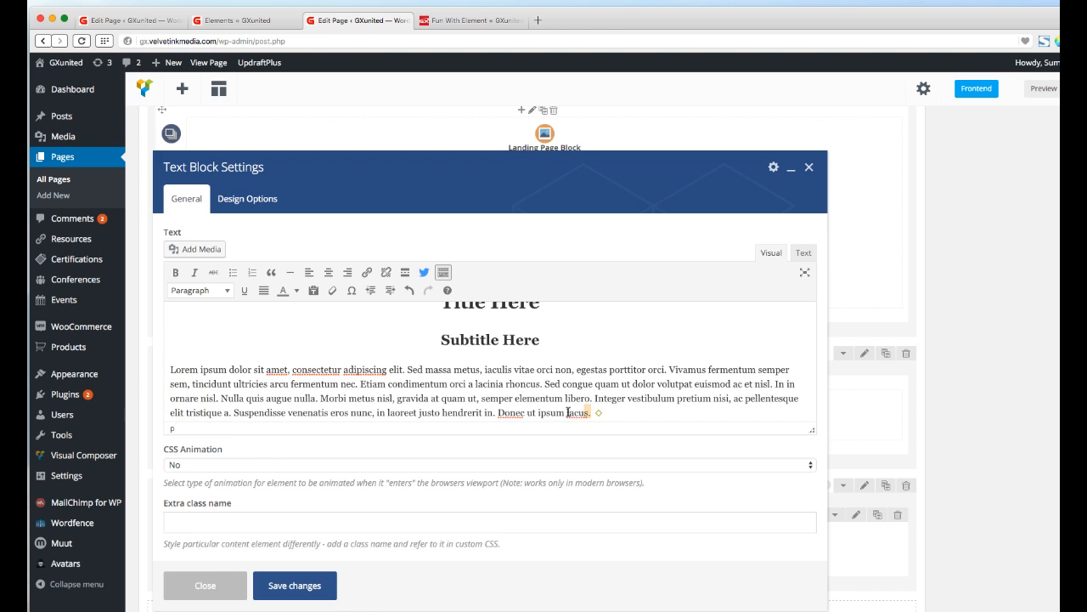
pyautogui.moveTo(592, 413); pyautogui.dragTo(594, 398)
pyautogui.press('BackSpace')
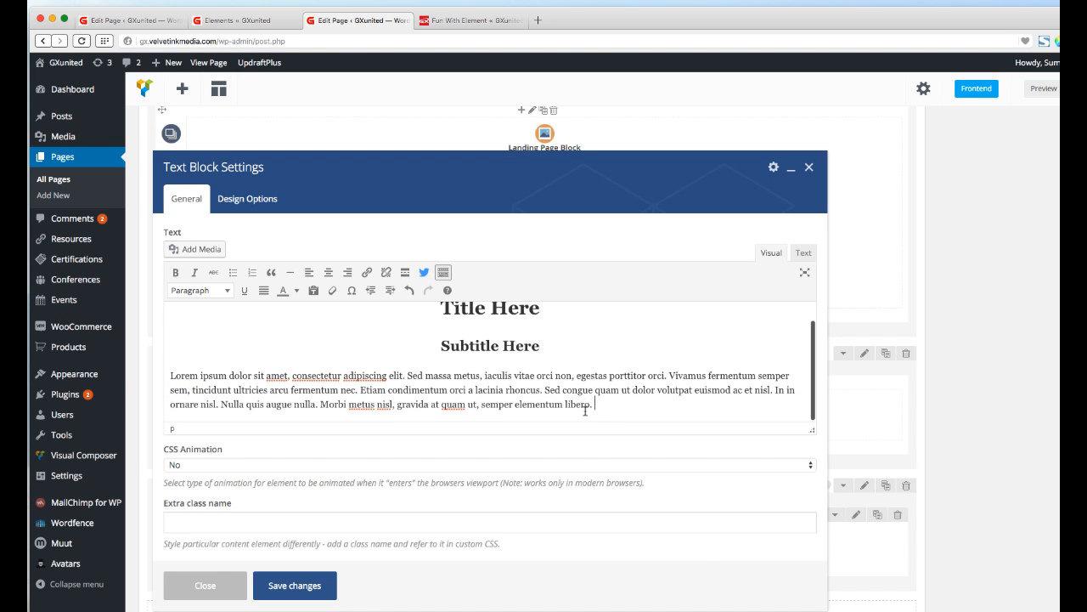
# Center-align the lorem ipsum paragraph, then save the text block and update the page
pyautogui.tripleClick(599, 406)
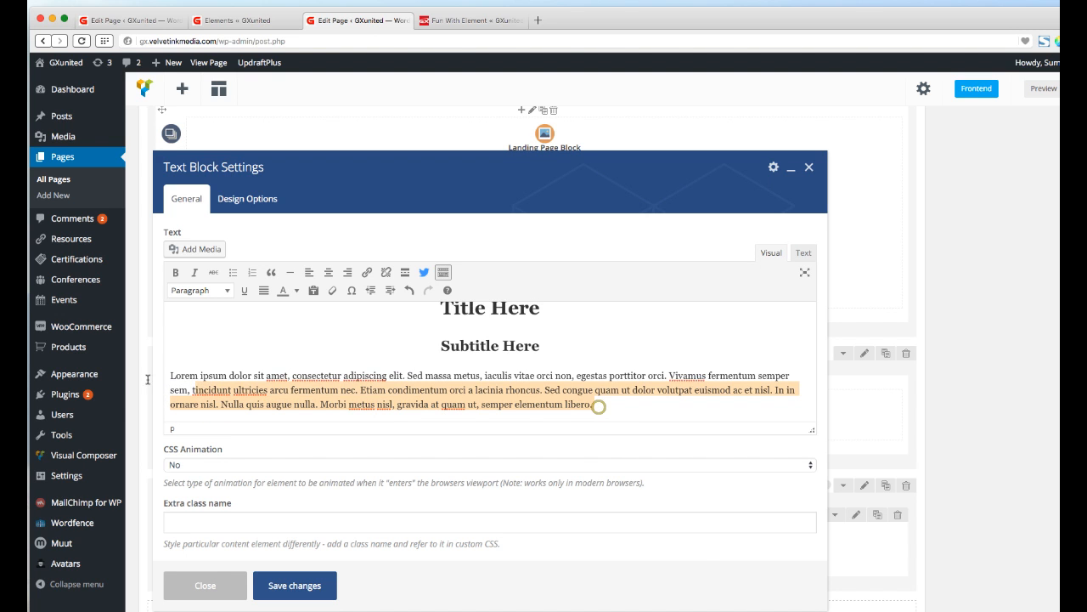
pyautogui.click(327, 272)
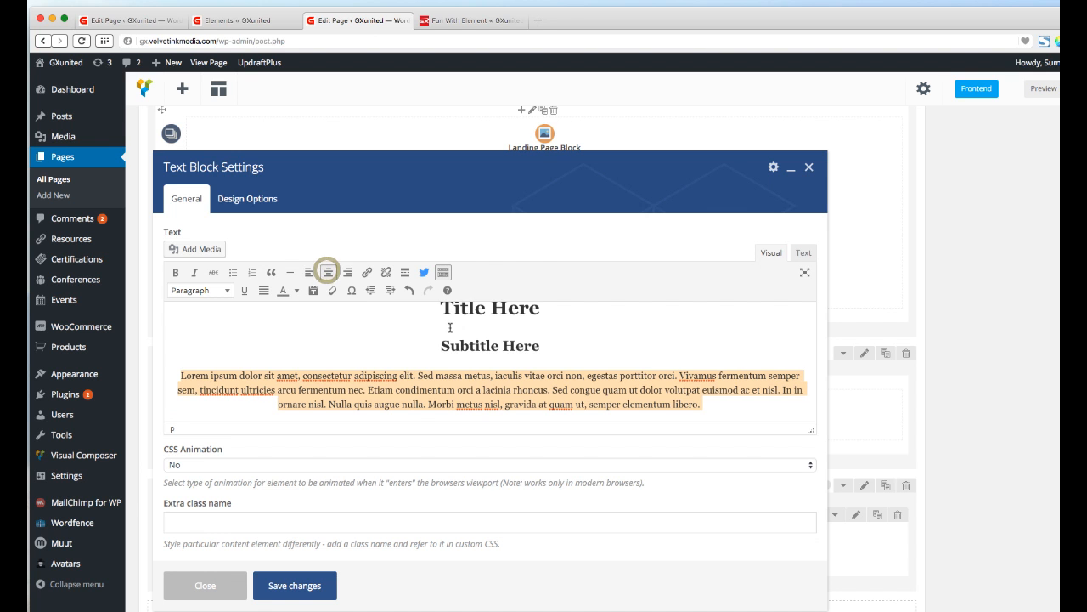
pyautogui.scroll(1, 562, 390)
pyautogui.scroll(2, 840, 449)
pyautogui.moveTo(814, 430); pyautogui.dragTo(814, 481)
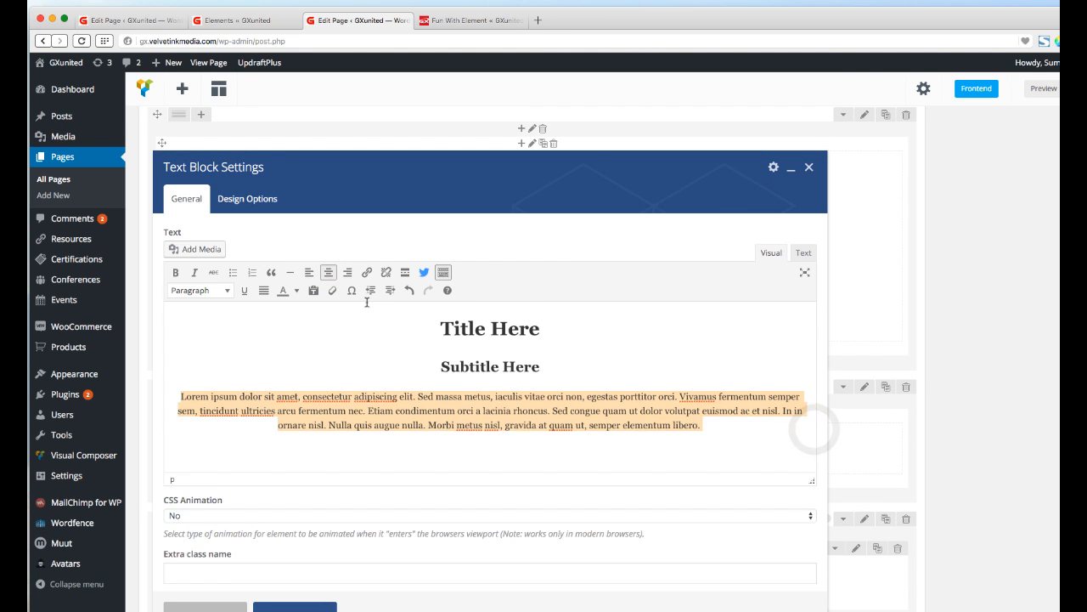
pyautogui.scroll(-1, 416, 371)
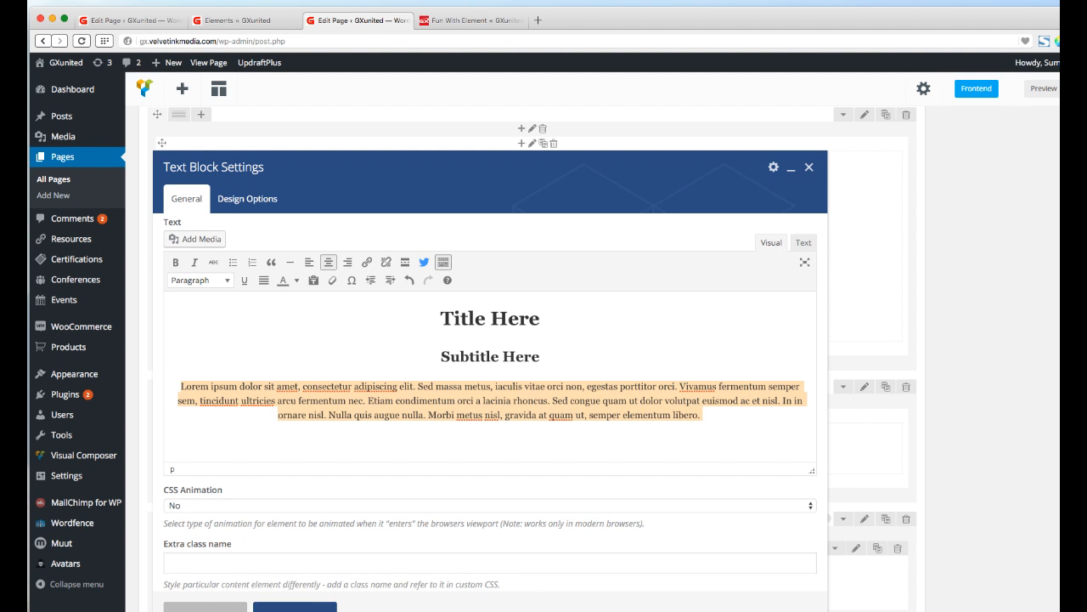
pyautogui.click(295, 607)
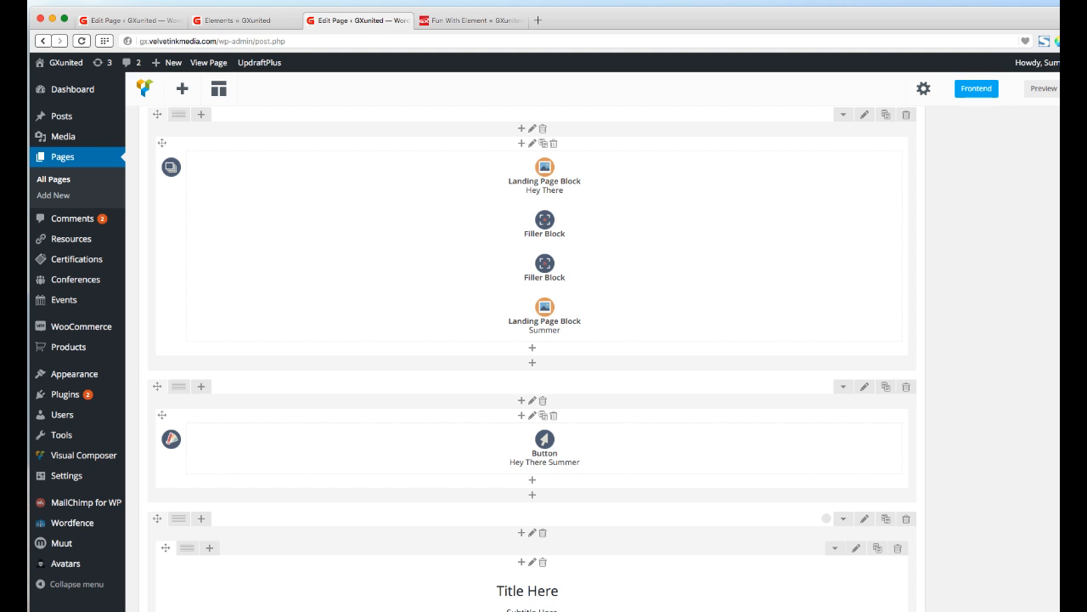
pyautogui.click(1082, 88)
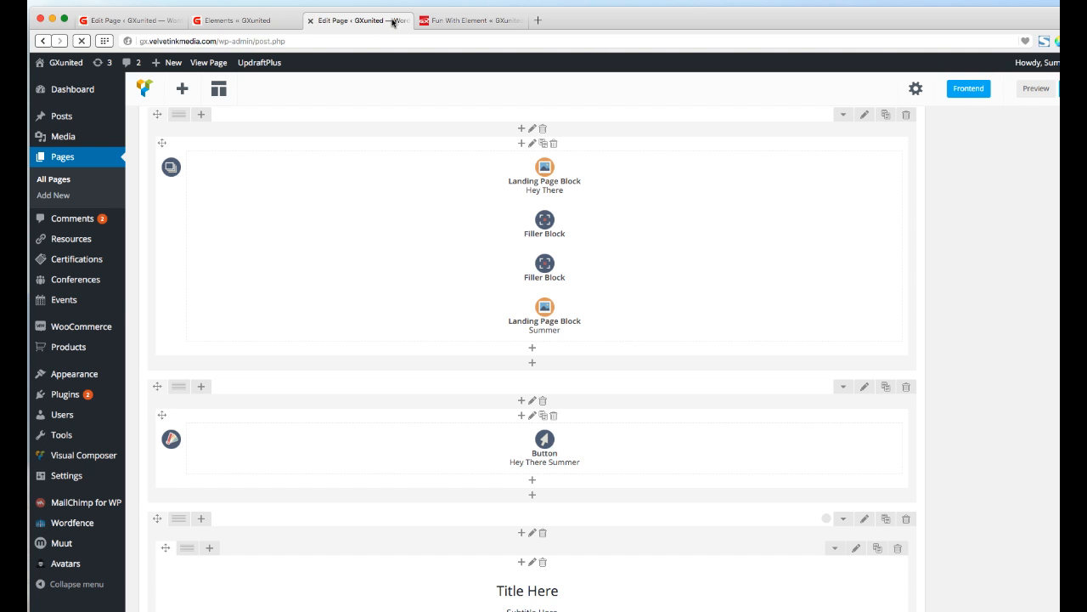
# Reload the live Fun With Element page and check the new centered heading section beneath the Hey There Summer button
pyautogui.click(465, 23)
pyautogui.click(81, 40)
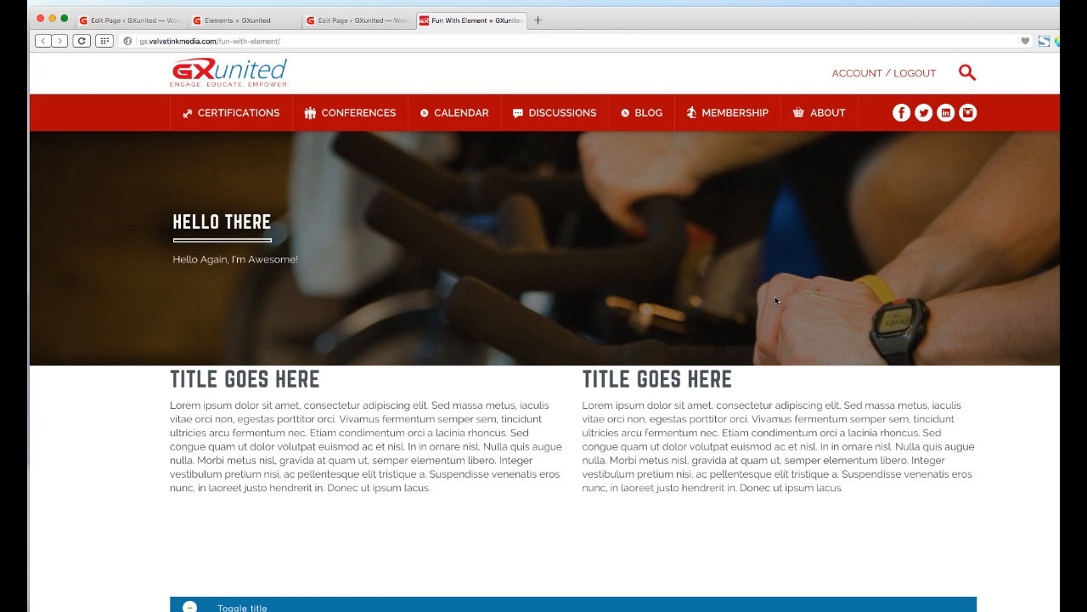
pyautogui.scroll(-8, 773, 301)
pyautogui.scroll(-5, 770, 302)
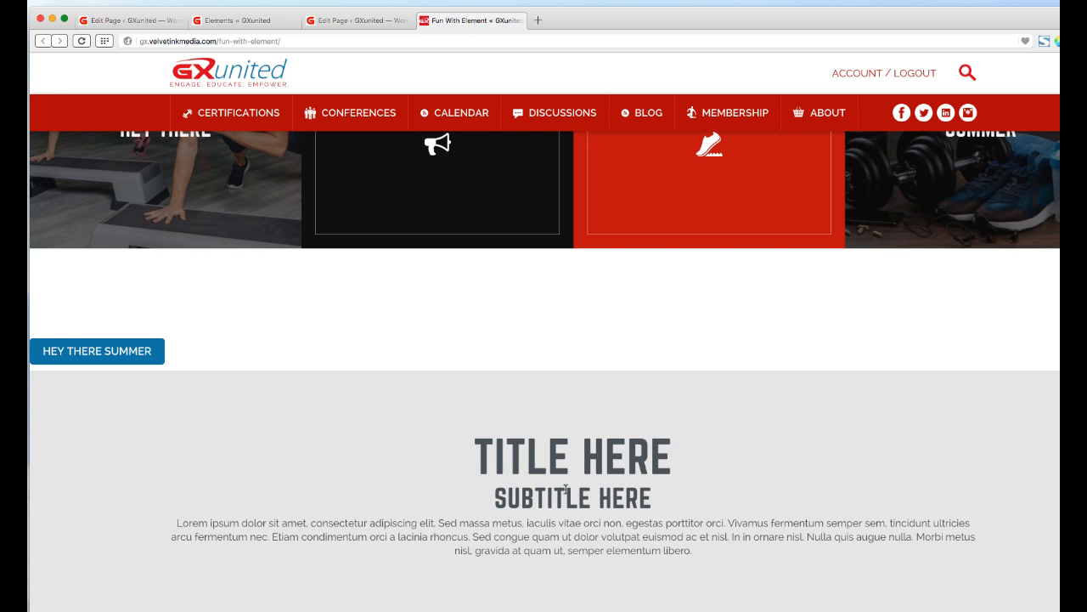
pyautogui.scroll(-1, 410, 490)
pyautogui.scroll(-1, 669, 535)
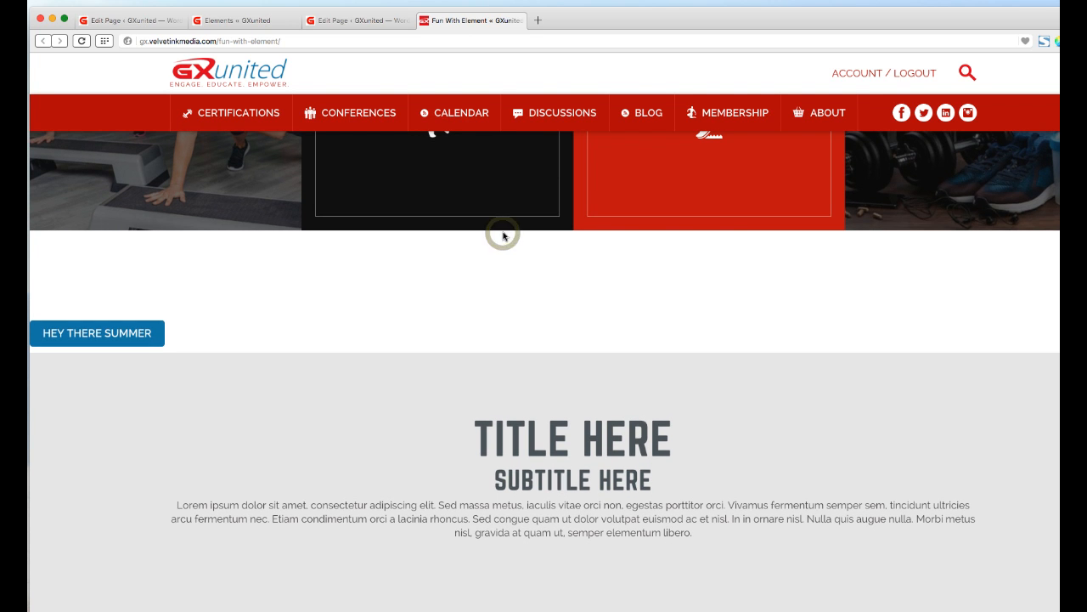
# Consult the call-out-block on the Elements sample page, and add a new row with a nested inner row beneath the title section
pyautogui.click(239, 21)
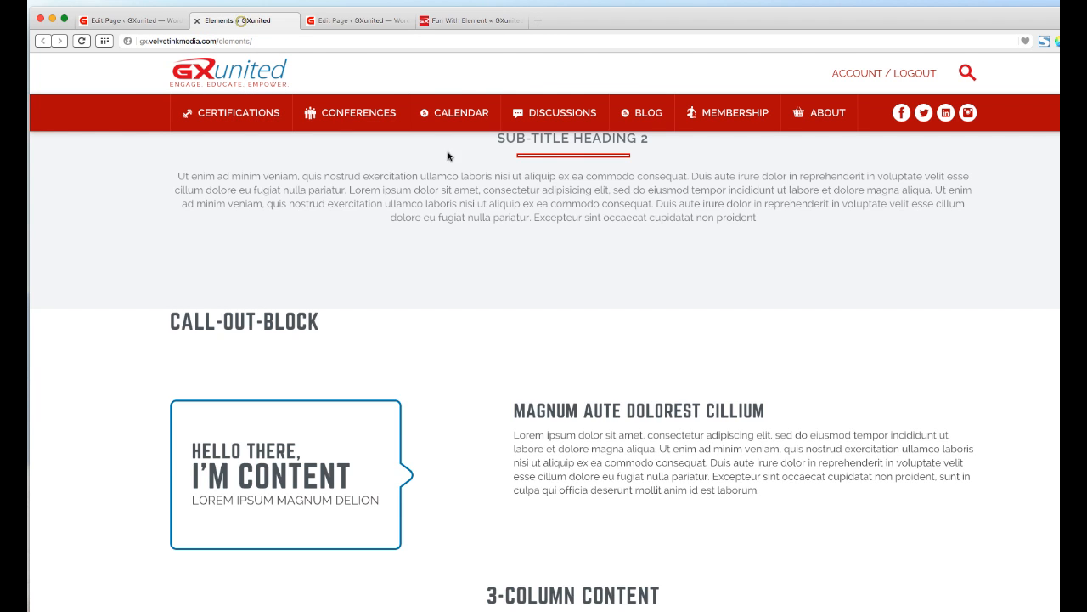
pyautogui.click(368, 20)
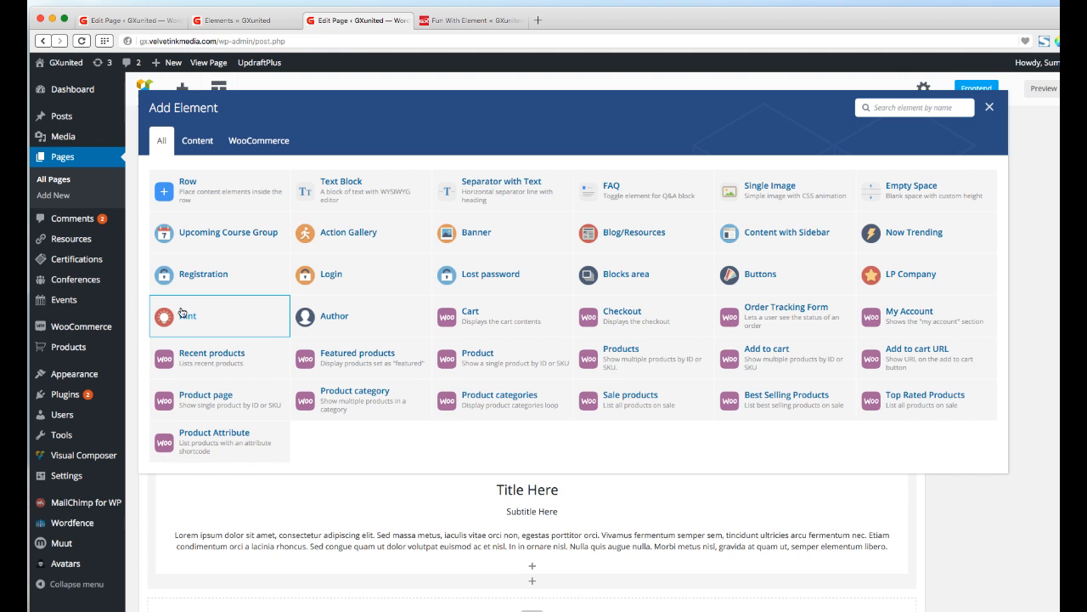
pyautogui.click(210, 194)
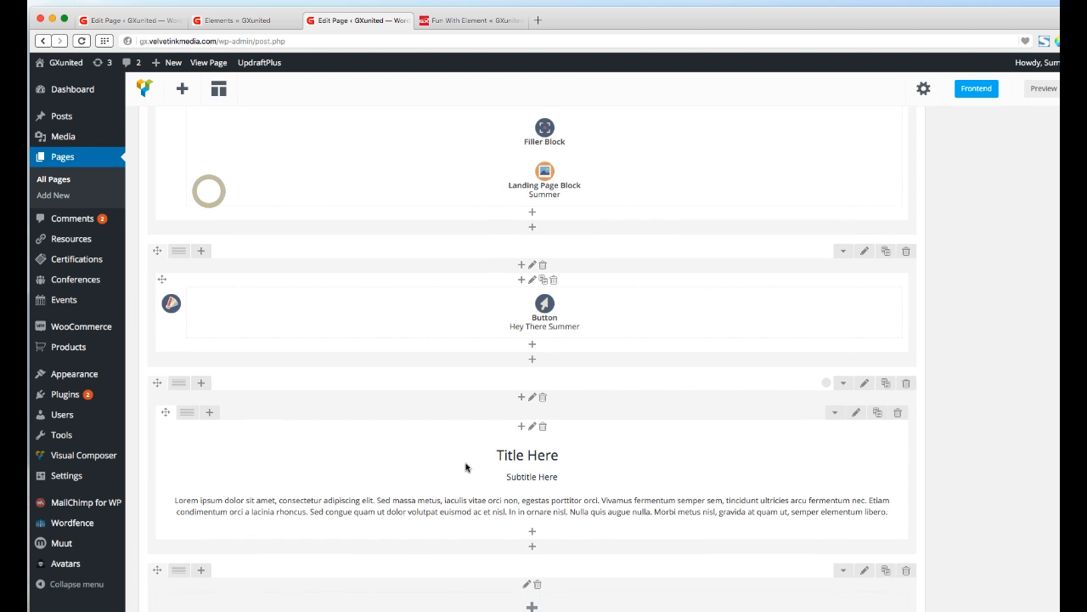
pyautogui.click(532, 565)
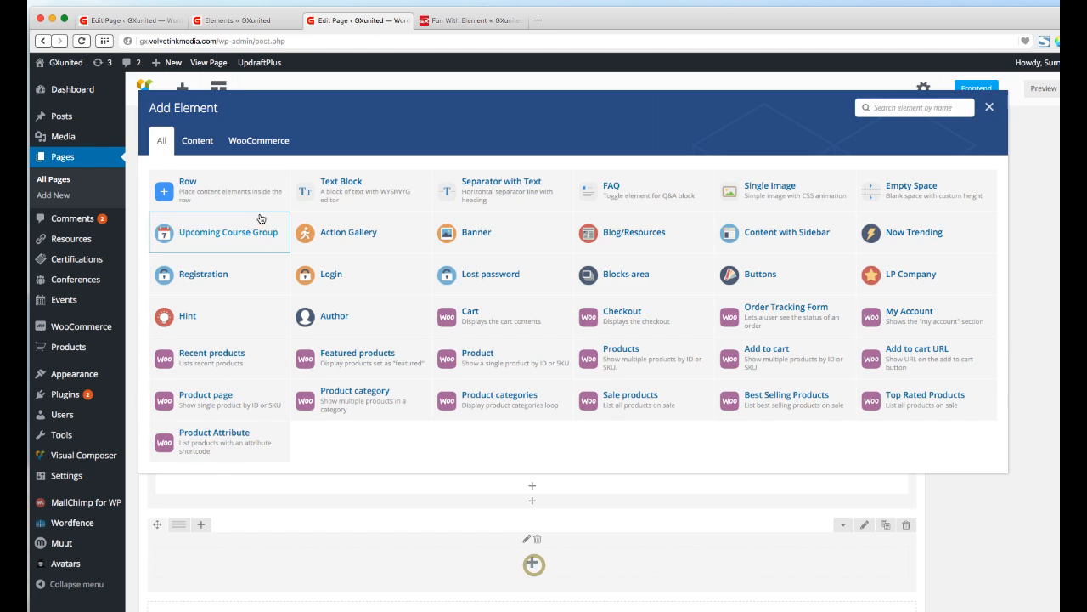
pyautogui.click(236, 189)
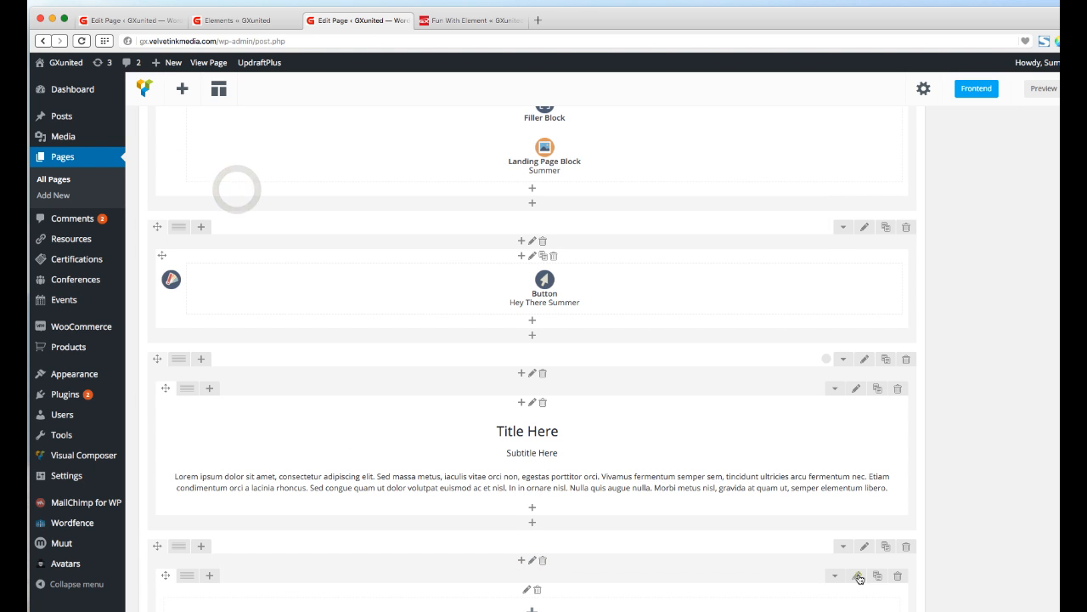
# Set the content alignment of the new inner row to Center and save its settings
pyautogui.click(857, 577)
pyautogui.click(226, 370)
pyautogui.click(226, 379)
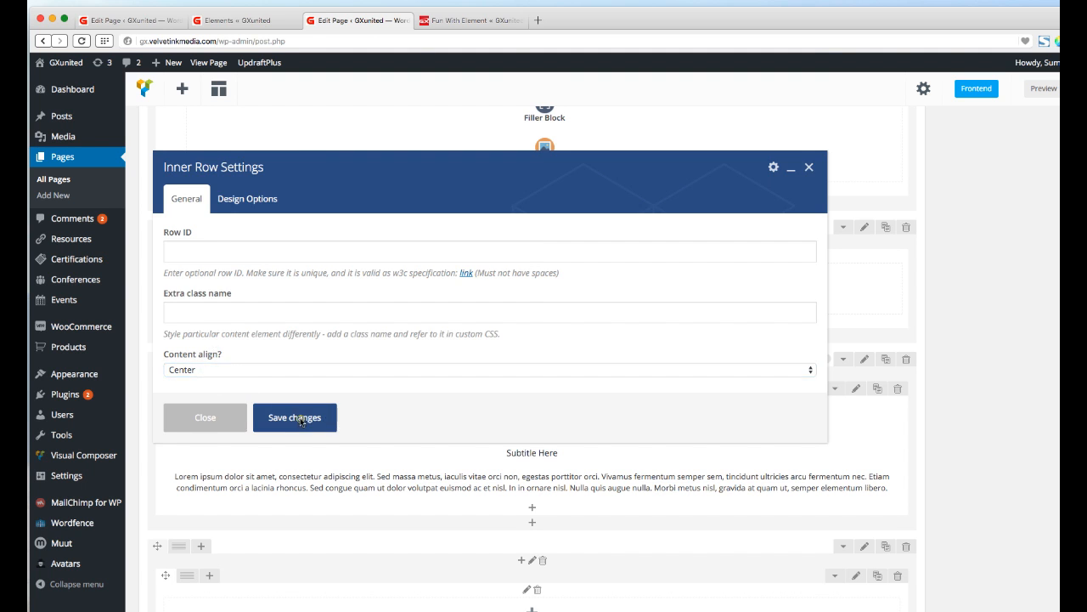
pyautogui.click(302, 419)
# Add a Hint element to the new inner row, fill it with a lorem ipsum paragraph and save it
pyautogui.scroll(-2, 553, 408)
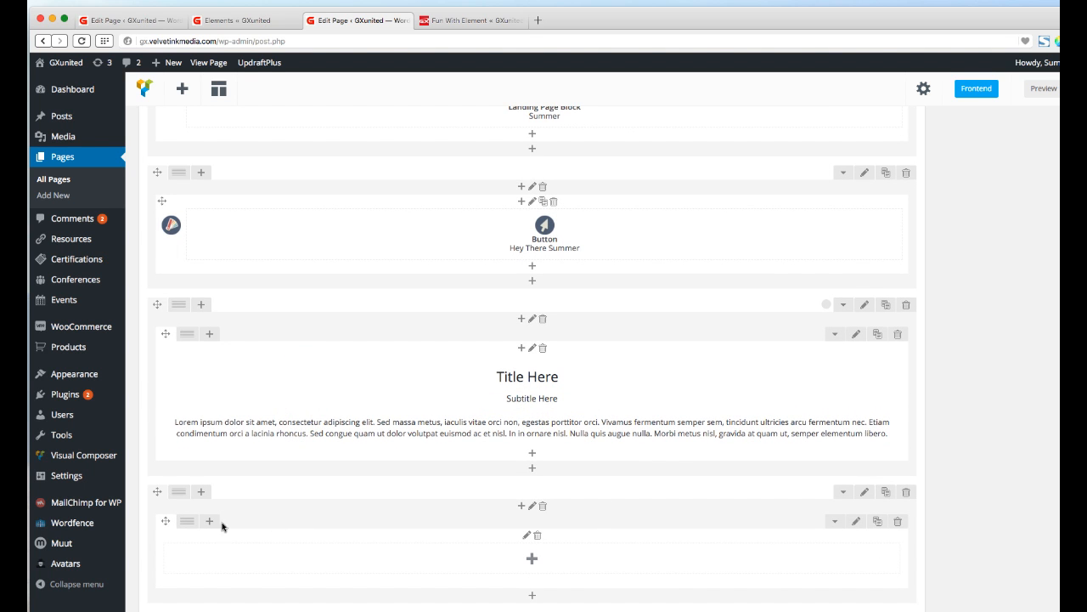
pyautogui.moveTo(186, 527)
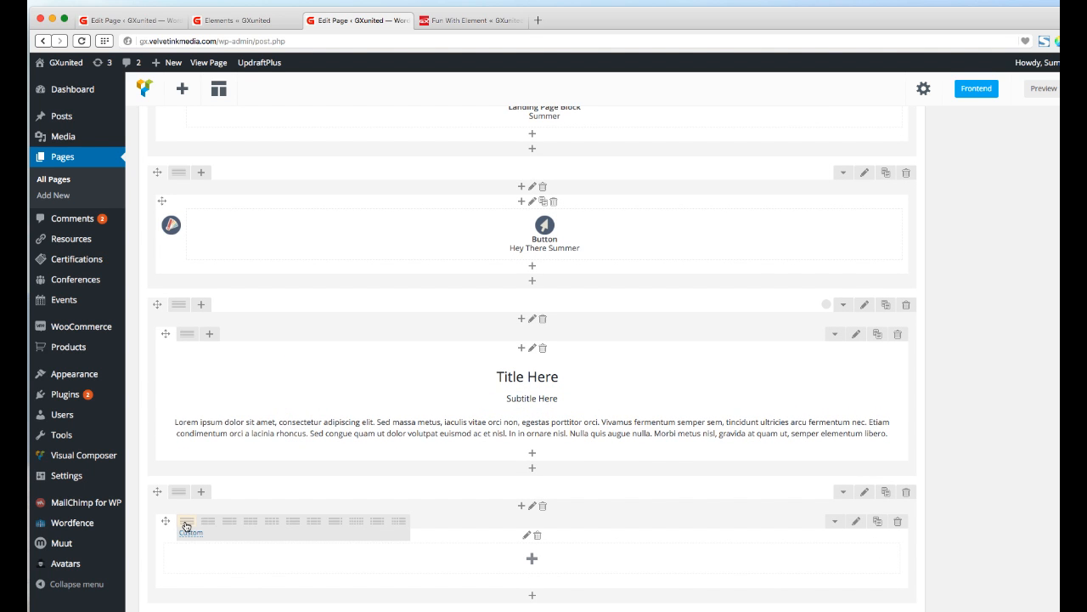
pyautogui.click(532, 560)
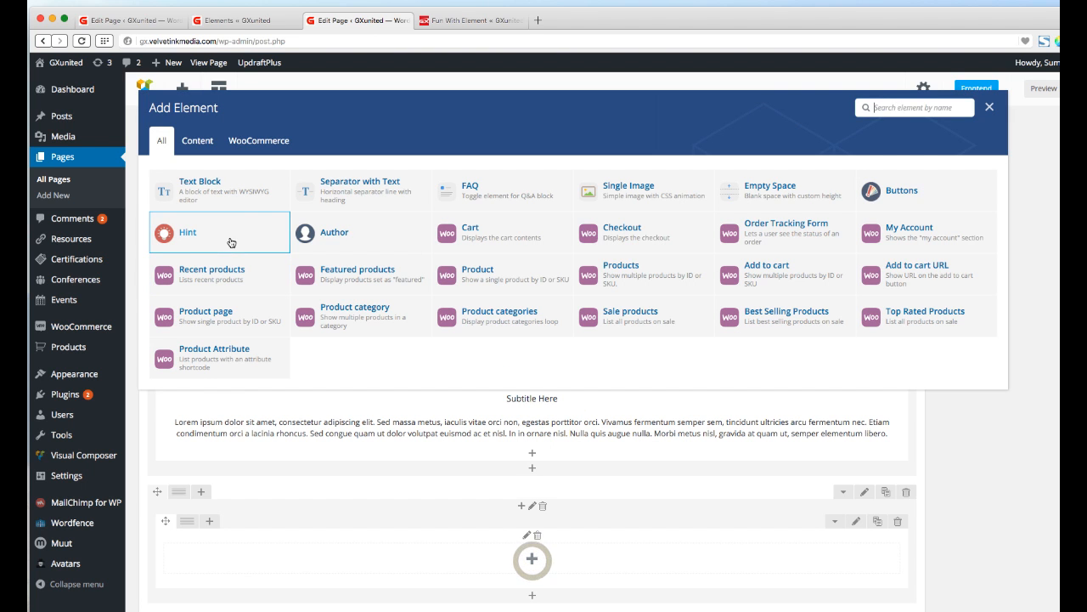
pyautogui.click(200, 242)
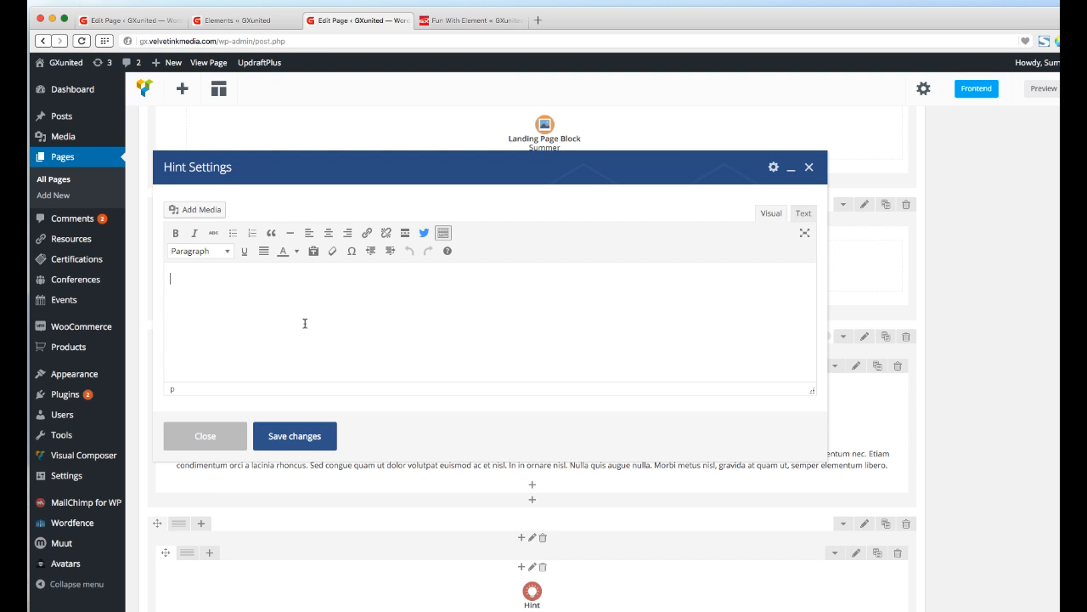
pyautogui.write('Lorem ipsum dolor sit amet, consectetur adipiscing elit. Sed massa metus, iaculis vitae orci non, egestas porttitor orci. Vivamus fermentum semper sem, tincidunt ultricies arcu fermentum nec. Etiam condimentum orci a lacinia rhoncus. Sed congue quam ut dolor volutpat euismod ac et nisl. In in ornare nisl. Nulla quis augue nulla. Morbi metus nisl, gravida at quam ut, semper elementum libero. Integer vestibulum pretium nisi, ac pellentesque elit tristique a. Suspendisse venenatis eros nunc, in laoreet justo hendrerit in. Donec ut ipsum lacus.')
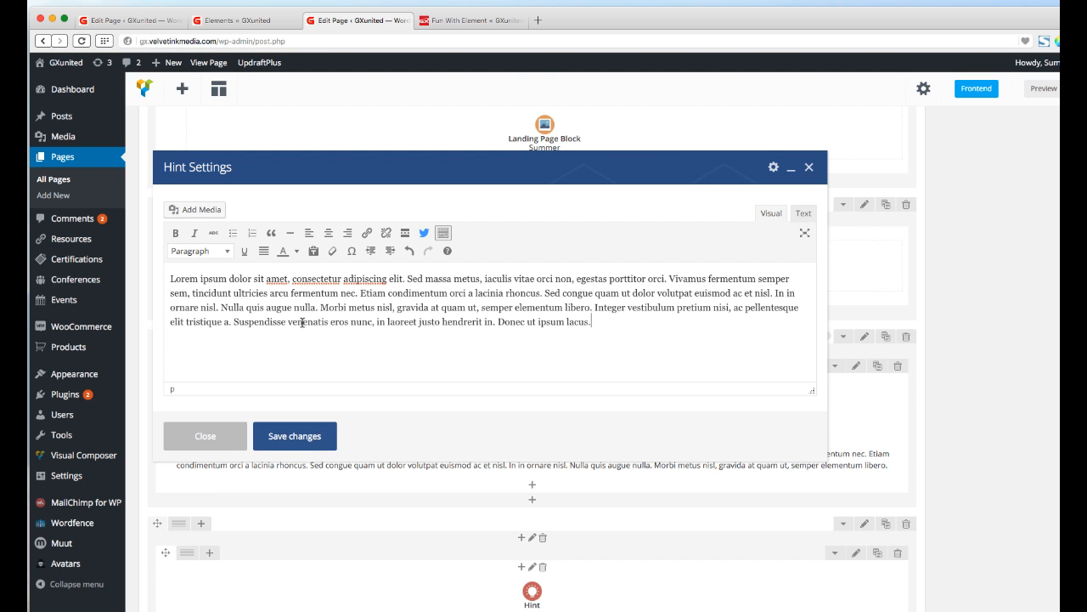
pyautogui.click(306, 437)
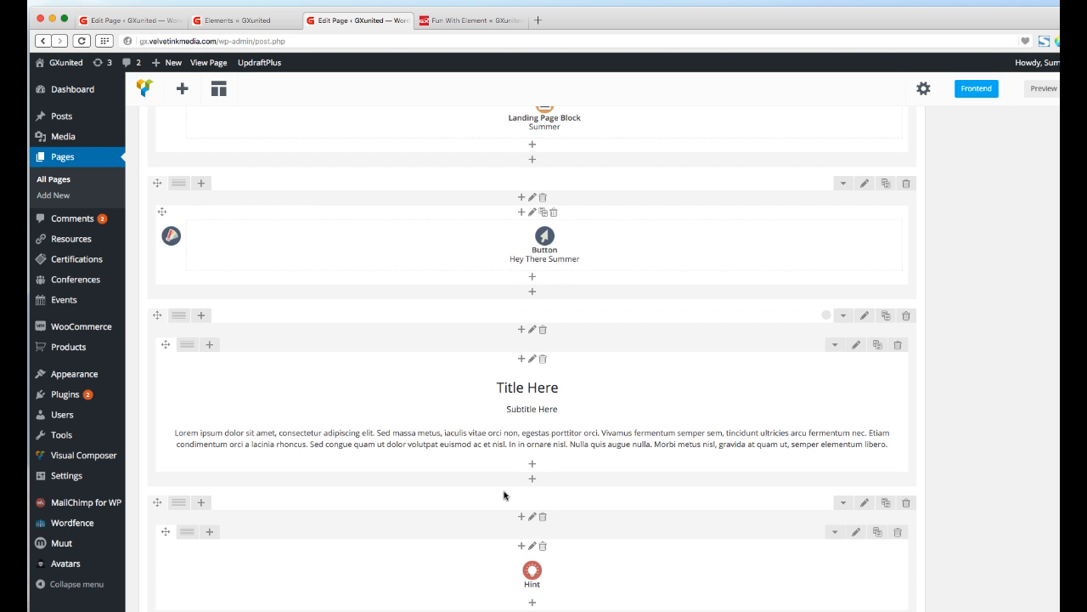
# Copy the hint's lorem ipsum paragraph and replace it with three lines: "Hi there", "More Text" and "Whats Up?"
pyautogui.scroll(-1, 544, 458)
pyautogui.moveTo(549, 570)
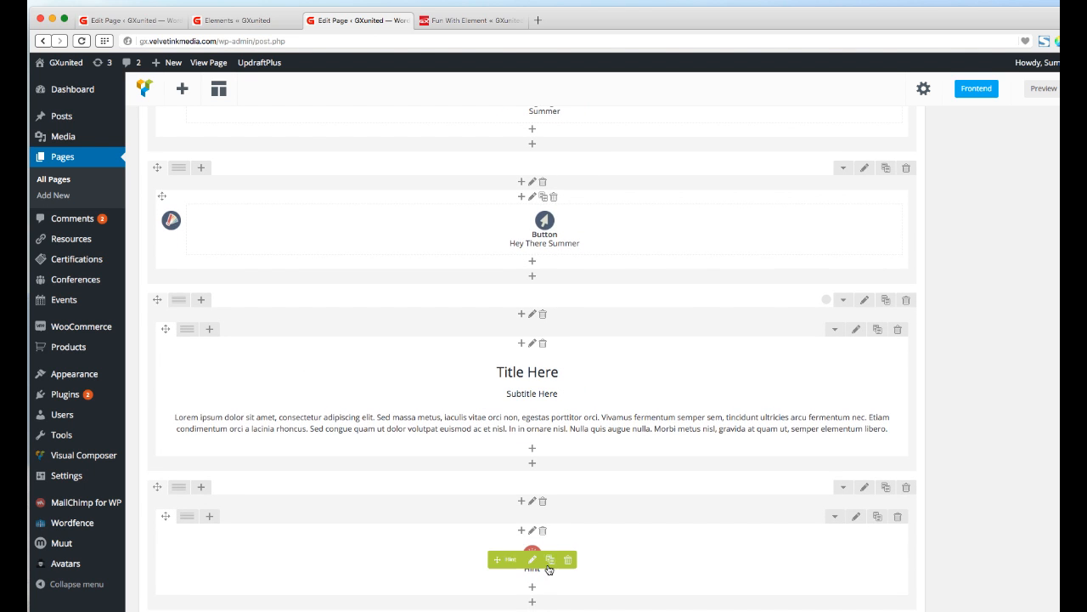
pyautogui.click(532, 561)
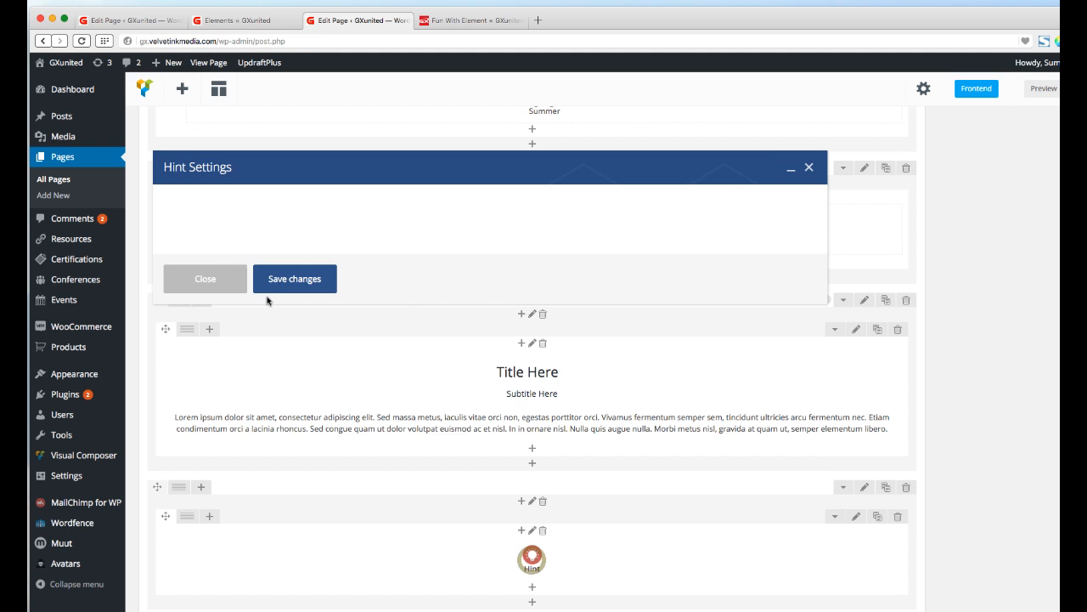
pyautogui.tripleClick(598, 326)
pyautogui.press('super+c')
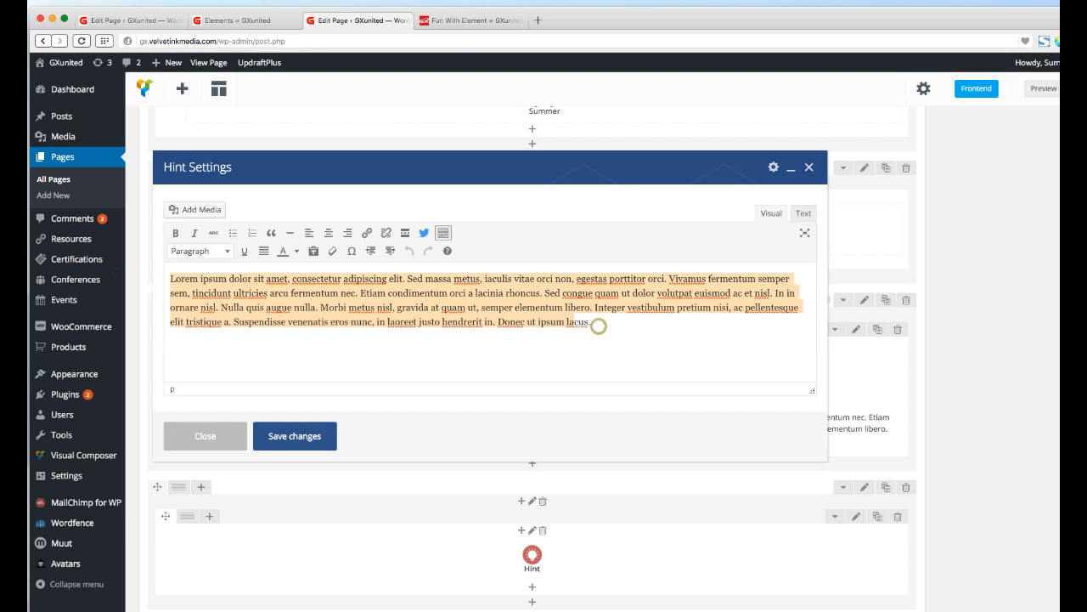
pyautogui.write('Helocus.')
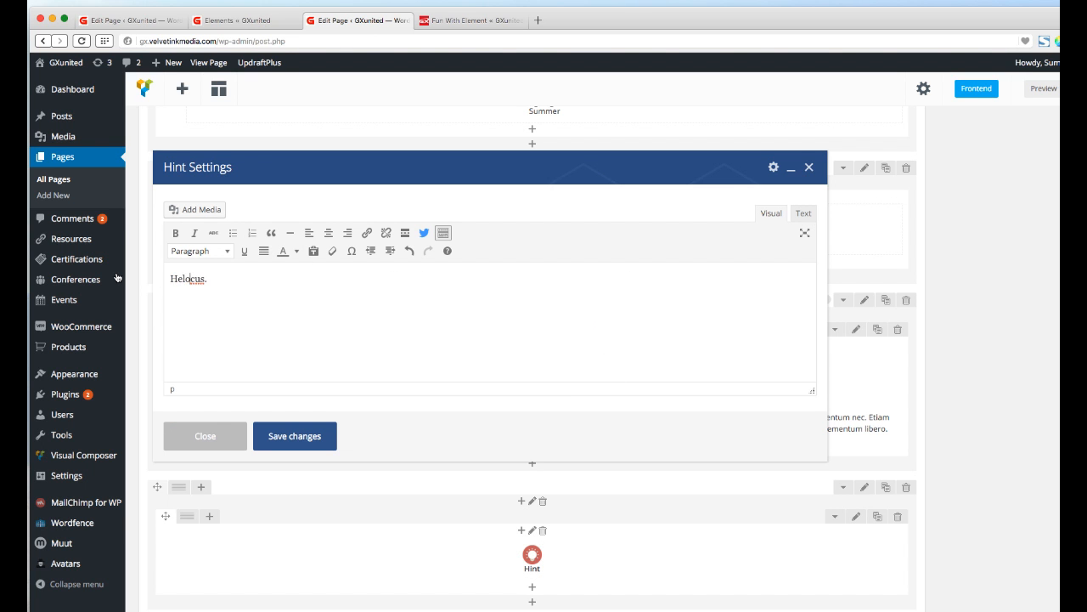
pyautogui.tripleClick(226, 279)
pyautogui.write('H')
pyautogui.press('BackSpace')
pyautogui.write('Hi there')
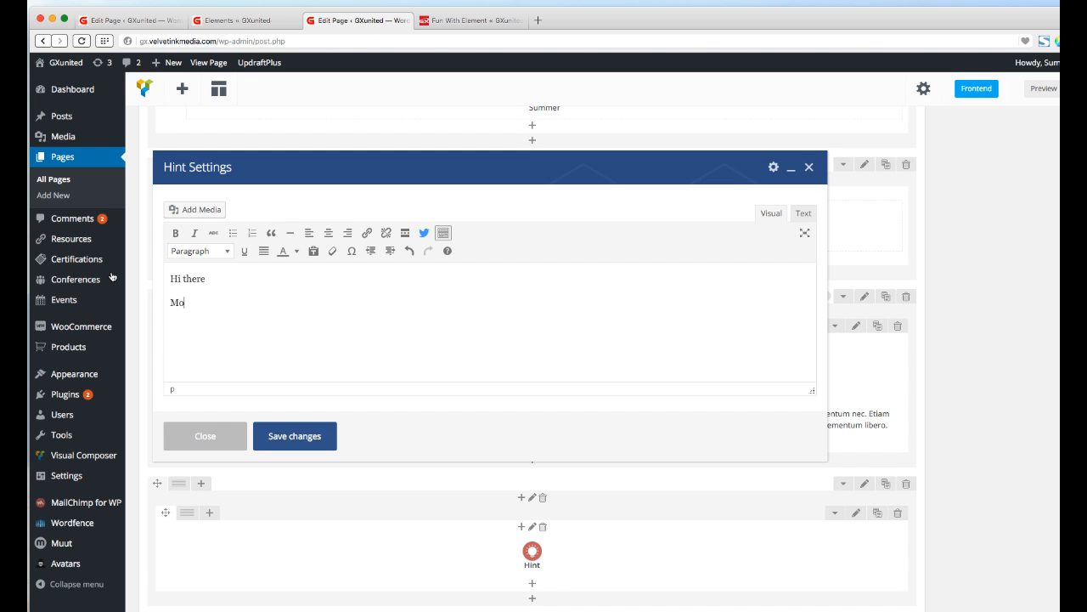
pyautogui.write('Whats Up?')
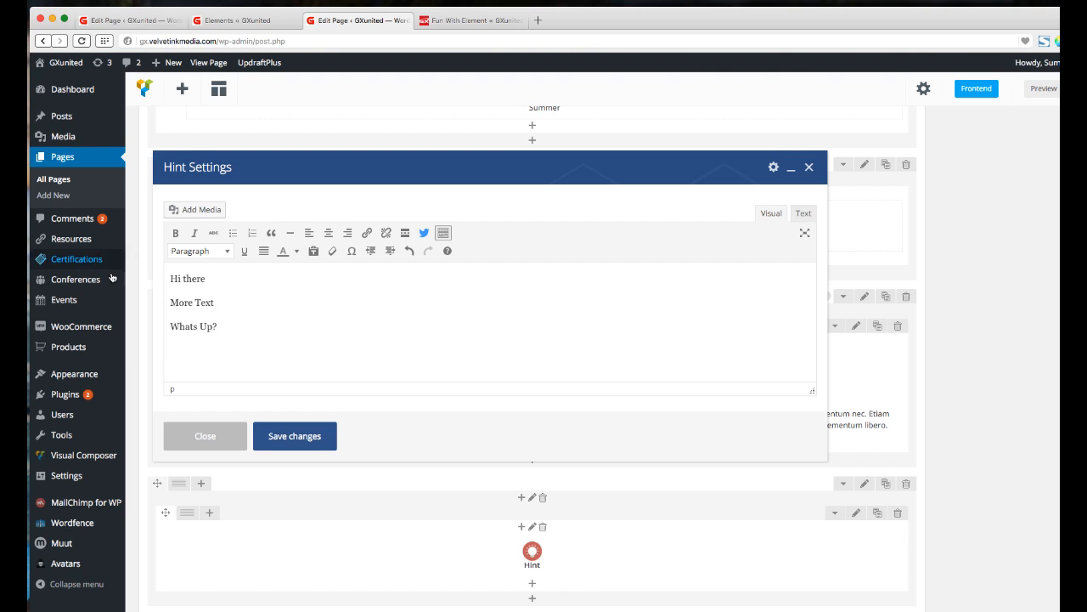
# Format "More Text" as Heading 3, "Whats Up?" as Heading 1 and "Hi there" as Heading 2, and save the hint
pyautogui.moveTo(171, 303); pyautogui.dragTo(214, 302)
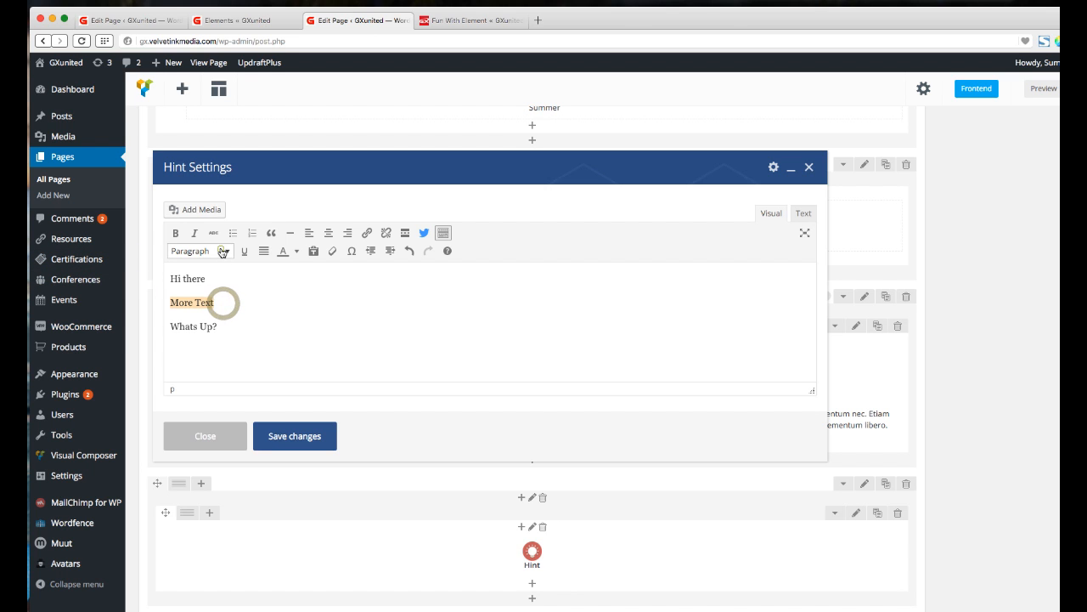
pyautogui.click(223, 250)
pyautogui.click(219, 348)
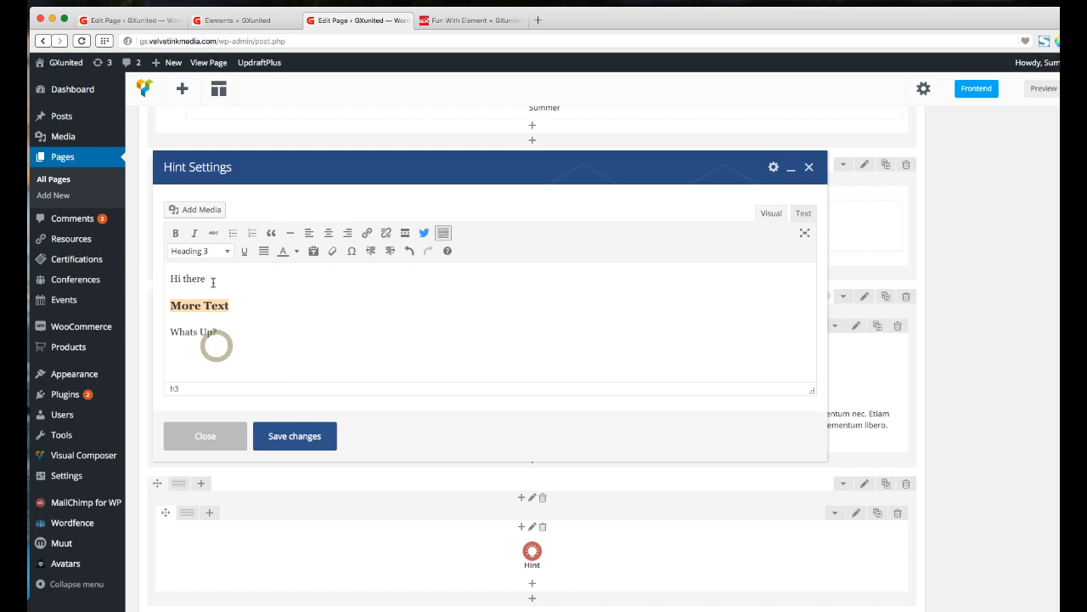
pyautogui.moveTo(222, 332); pyautogui.dragTo(159, 331)
pyautogui.click(205, 251)
pyautogui.click(209, 298)
pyautogui.moveTo(207, 281); pyautogui.dragTo(170, 278)
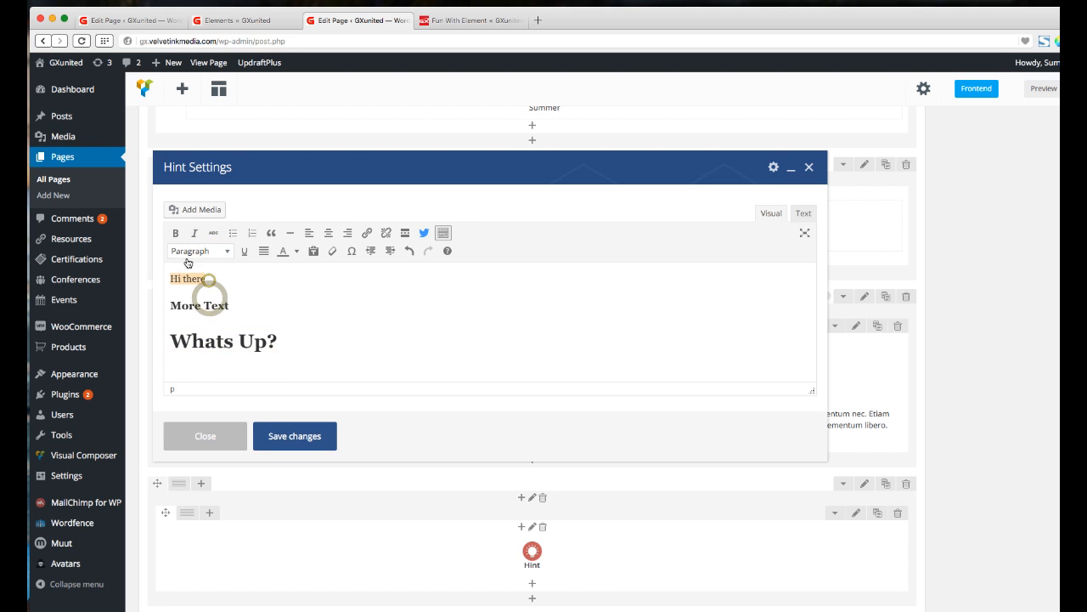
pyautogui.click(190, 249)
pyautogui.click(197, 321)
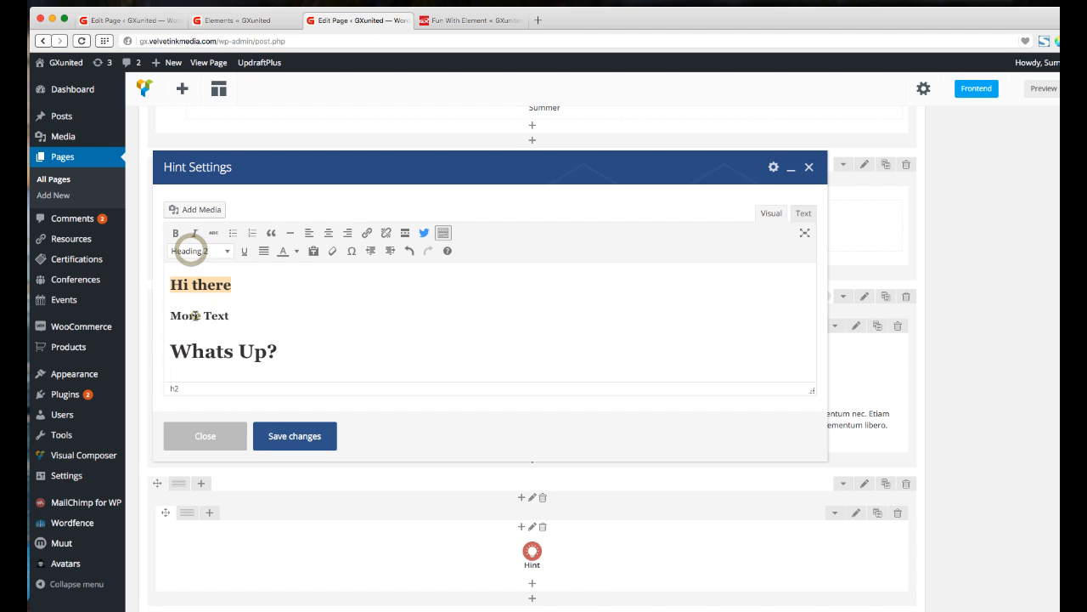
pyautogui.click(298, 434)
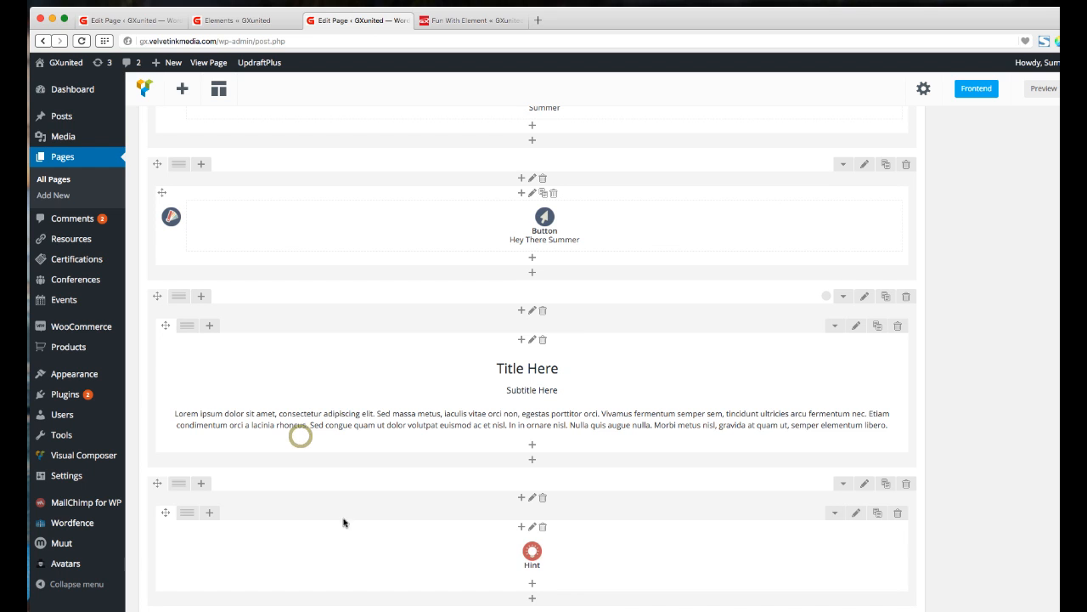
# Add a second column beside the hint and insert a text block holding the copied lorem ipsum paragraph
pyautogui.click(206, 517)
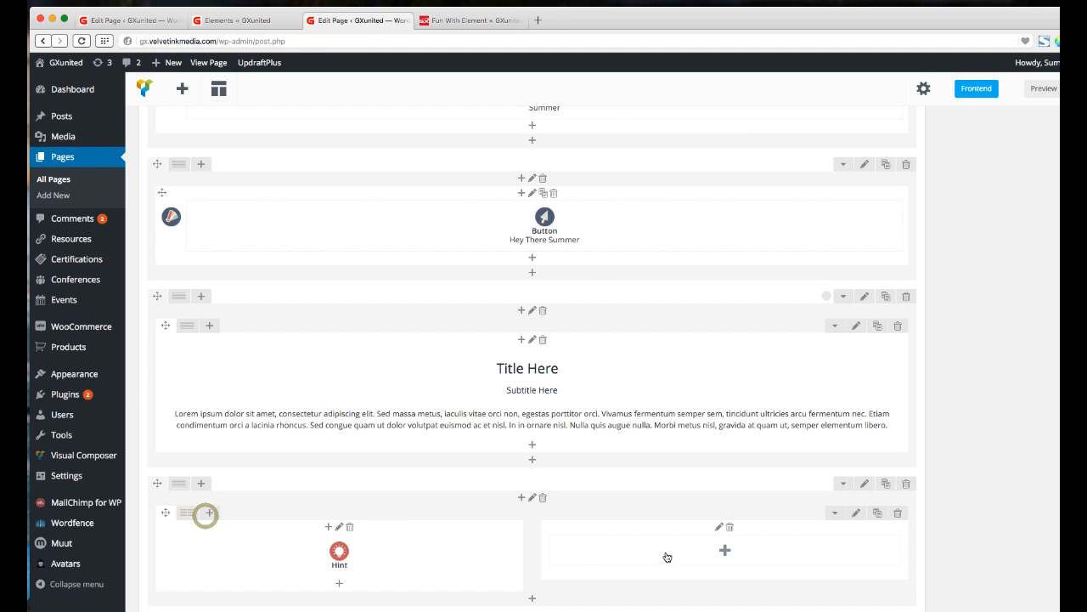
pyautogui.click(724, 549)
pyautogui.click(238, 191)
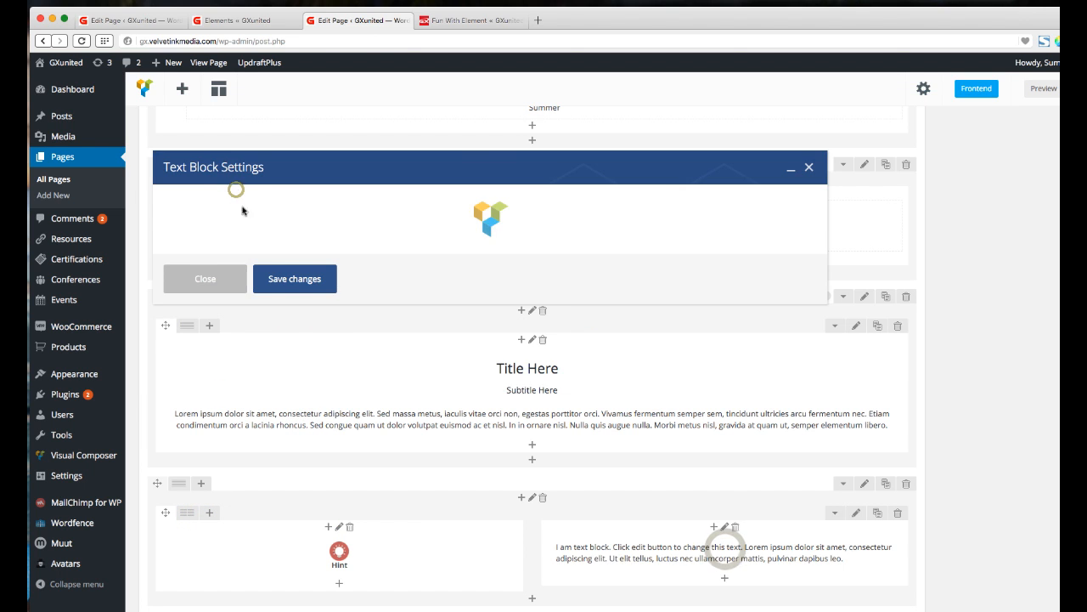
pyautogui.moveTo(311, 334); pyautogui.dragTo(148, 320)
pyautogui.press('super+v')
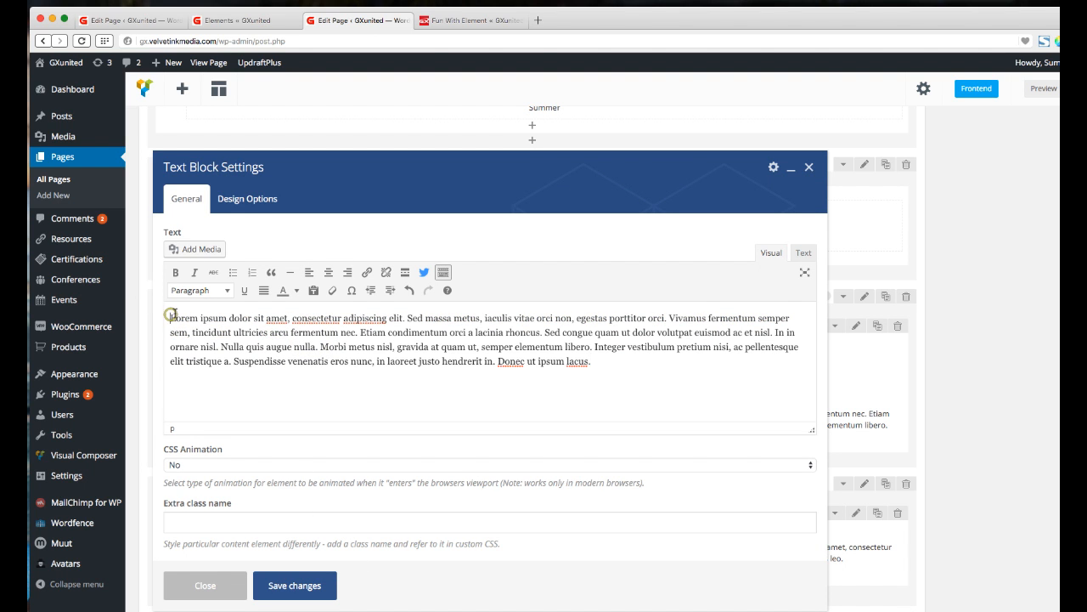
# Add the line "Title" above the lorem ipsum paragraph, format it as Heading 2 and save the text block
pyautogui.click(173, 315)
pyautogui.press('Return')
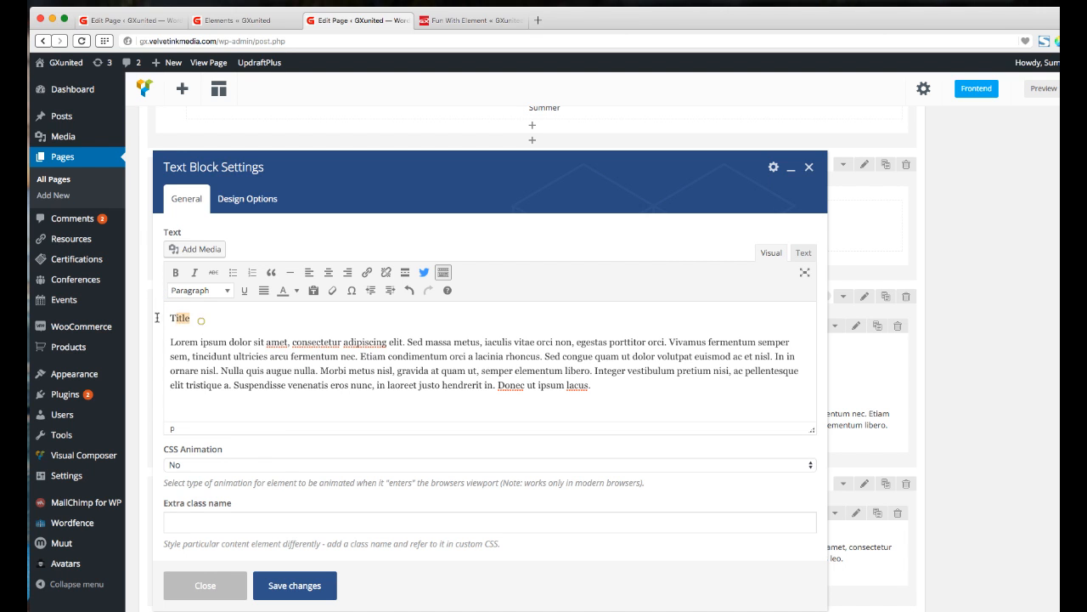
pyautogui.click(201, 292)
pyautogui.click(213, 357)
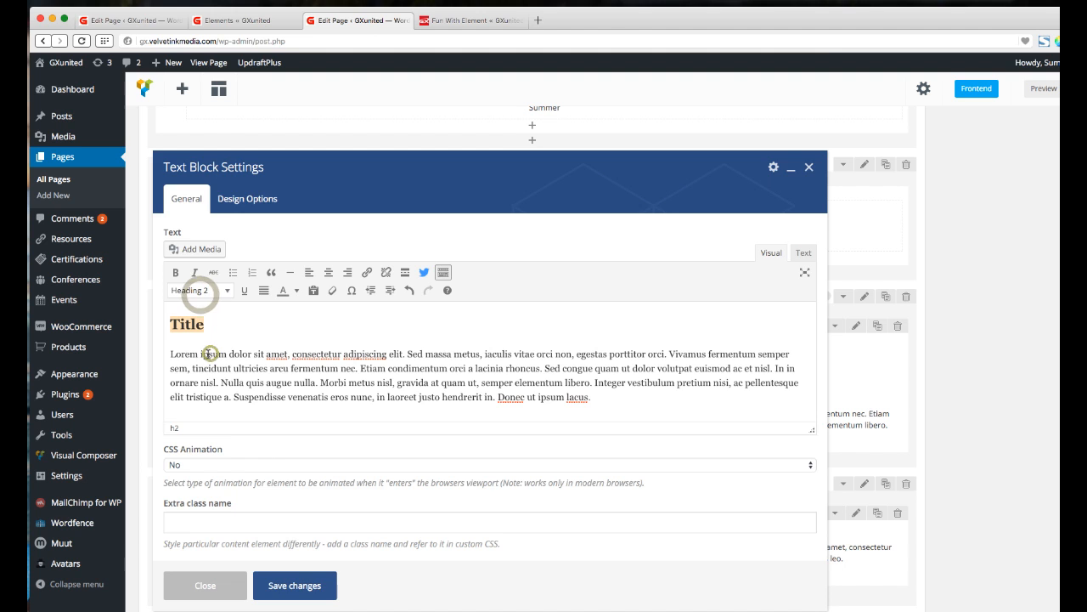
pyautogui.click(310, 583)
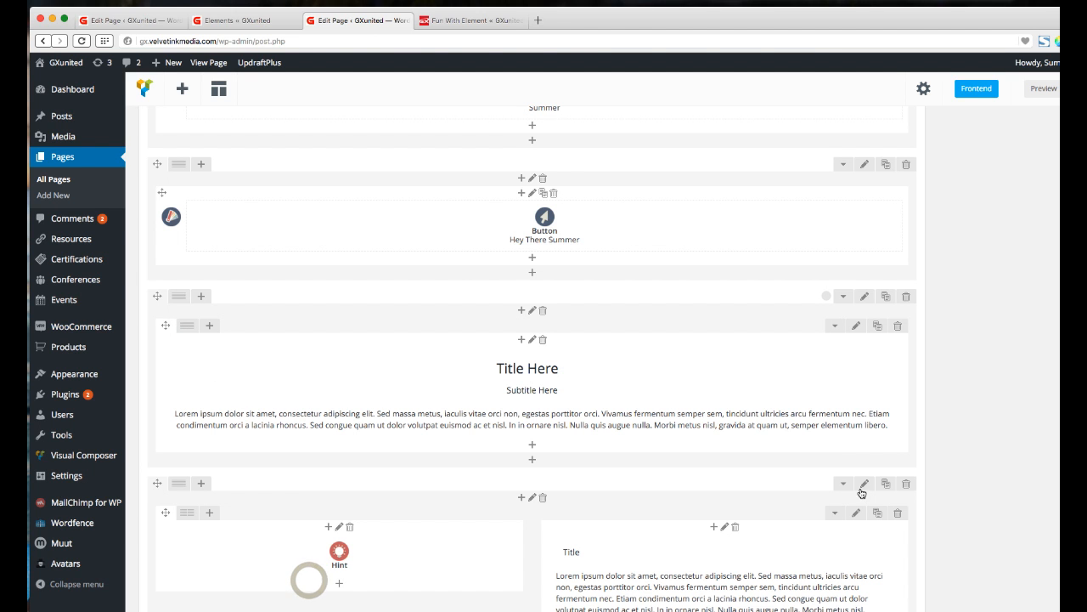
# Set the top and bottom margins of the row containing the hint and text block to 100 and save
pyautogui.click(864, 485)
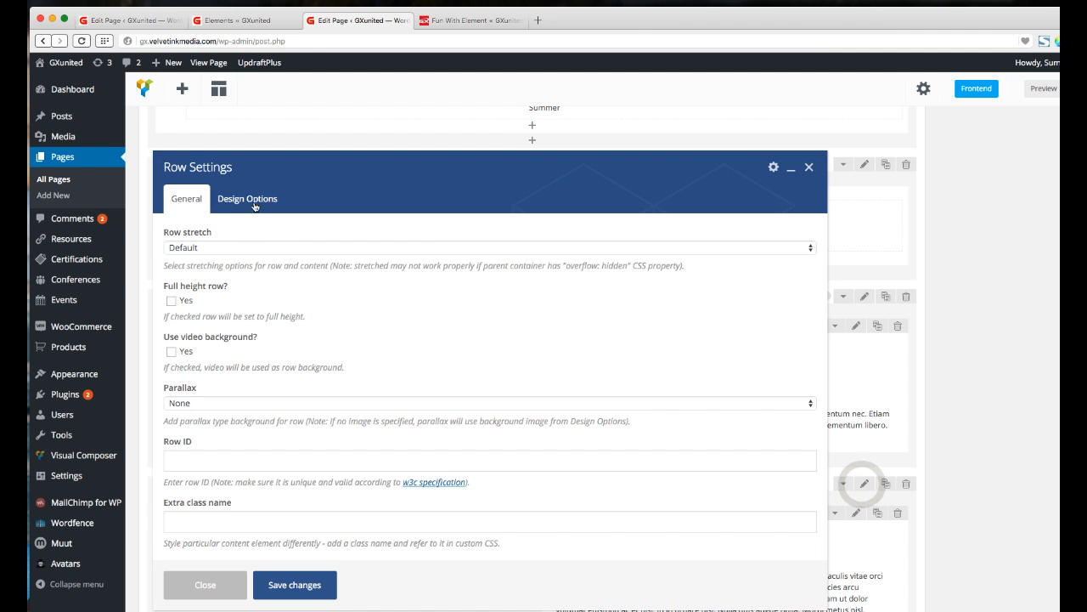
pyautogui.click(253, 200)
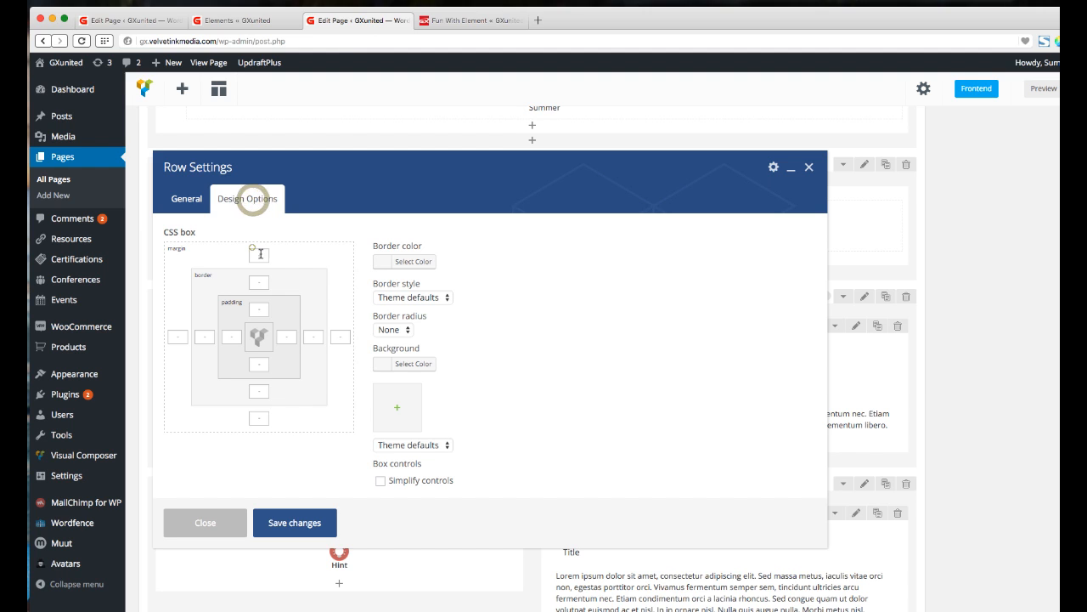
pyautogui.click(259, 254)
pyautogui.write('100')
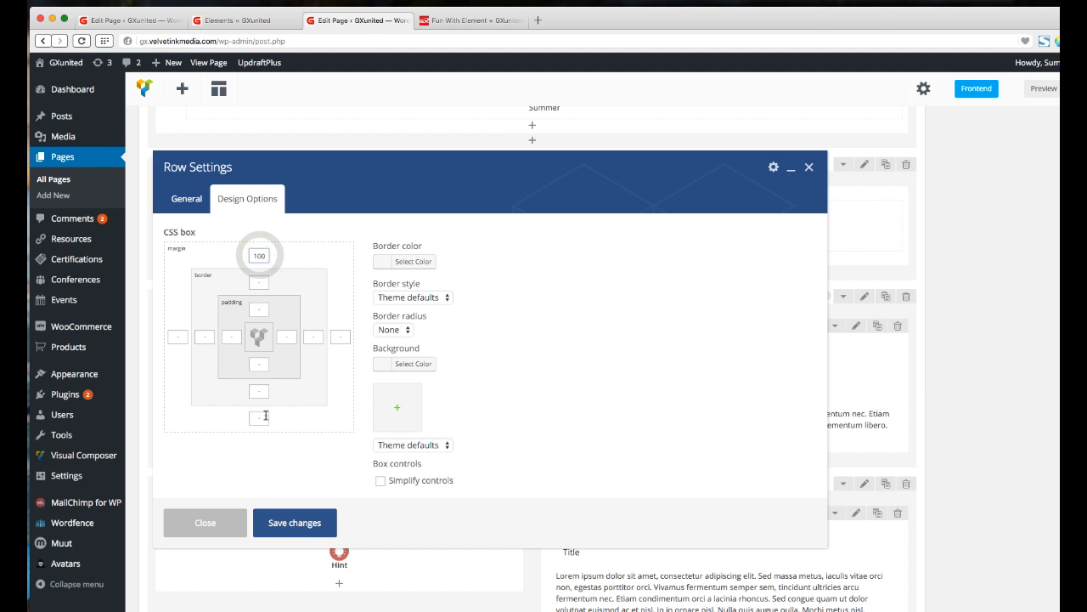
pyautogui.write('100')
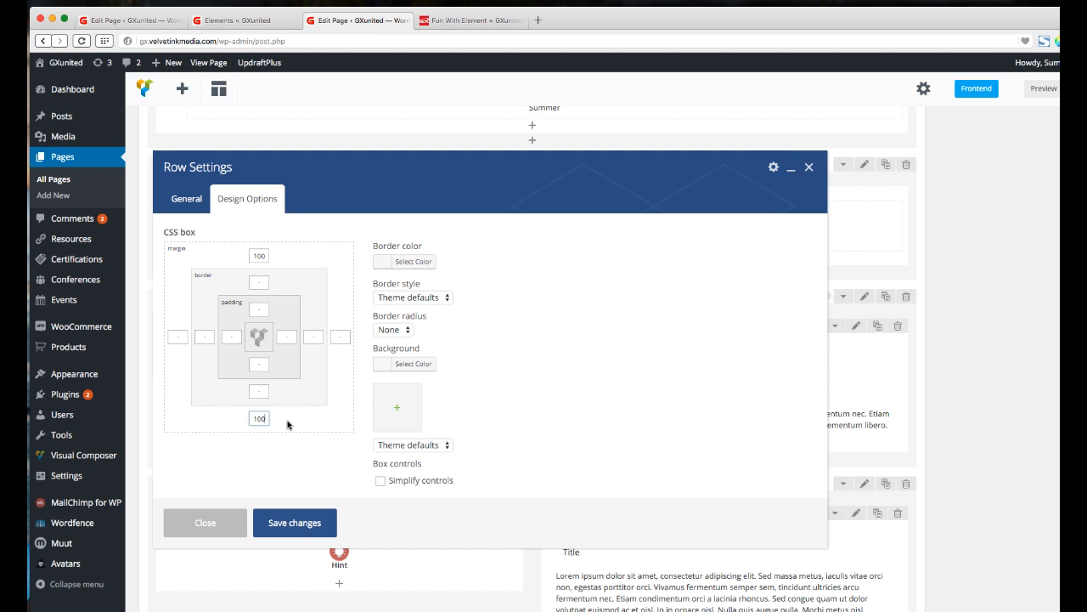
pyautogui.click(325, 525)
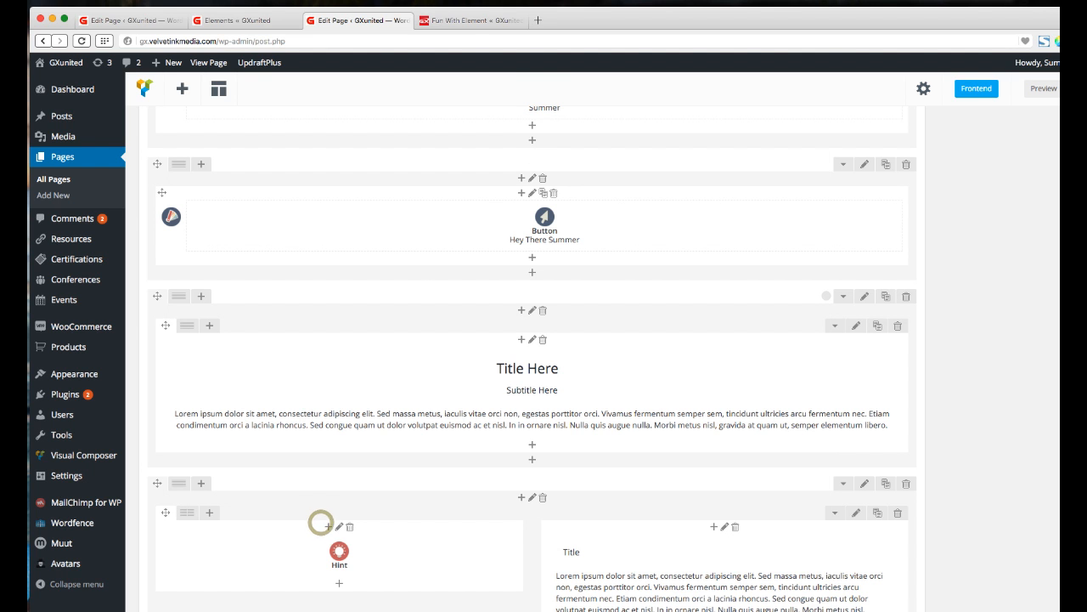
# Reload the published Fun With Element page and examine the spacing and columns of the hint and text block section
pyautogui.click(472, 20)
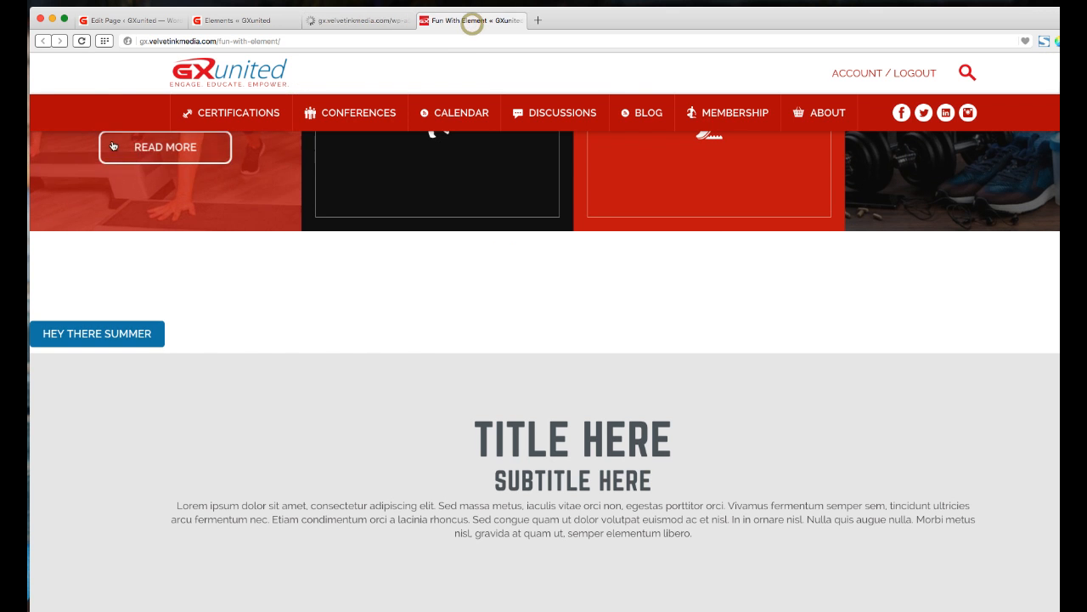
pyautogui.click(81, 40)
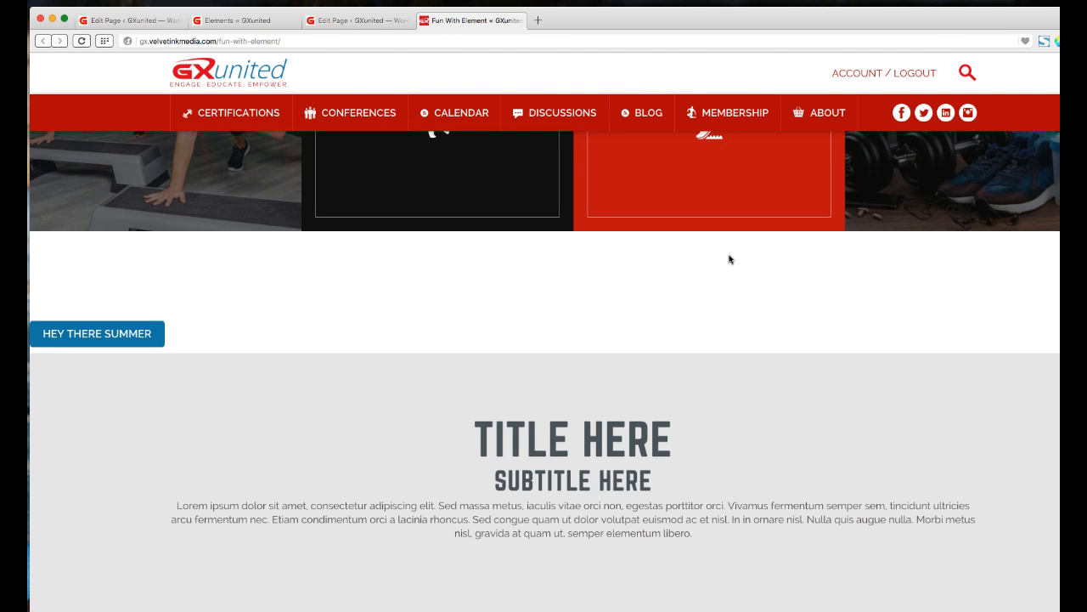
pyautogui.scroll(-5, 729, 259)
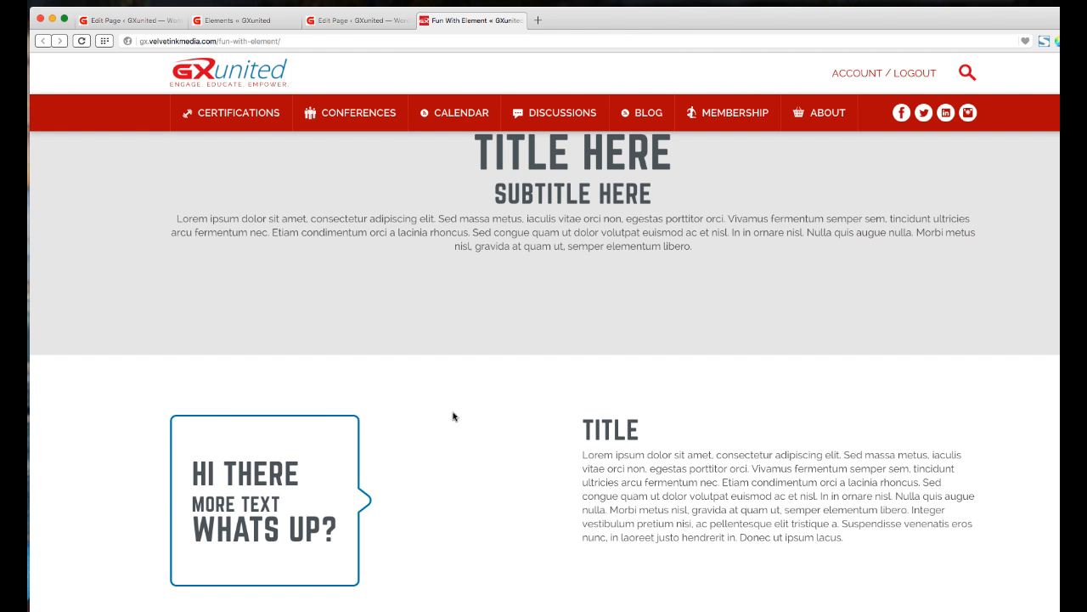
# Change the inner row holding the hint and text block to a 1/4 + 3/4 layout and update the page
pyautogui.click(357, 22)
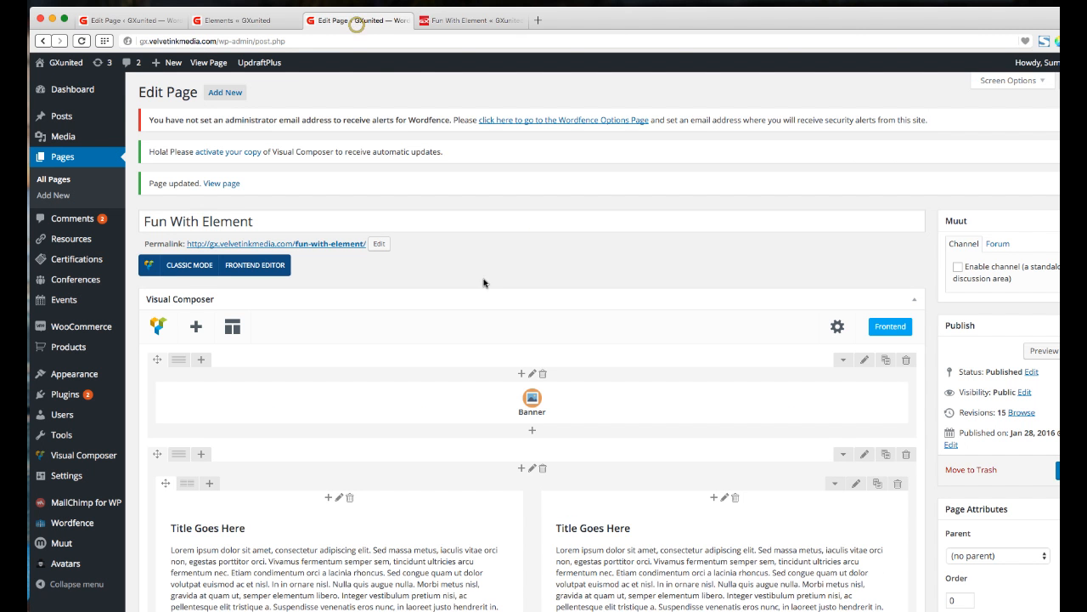
pyautogui.scroll(-20, 484, 283)
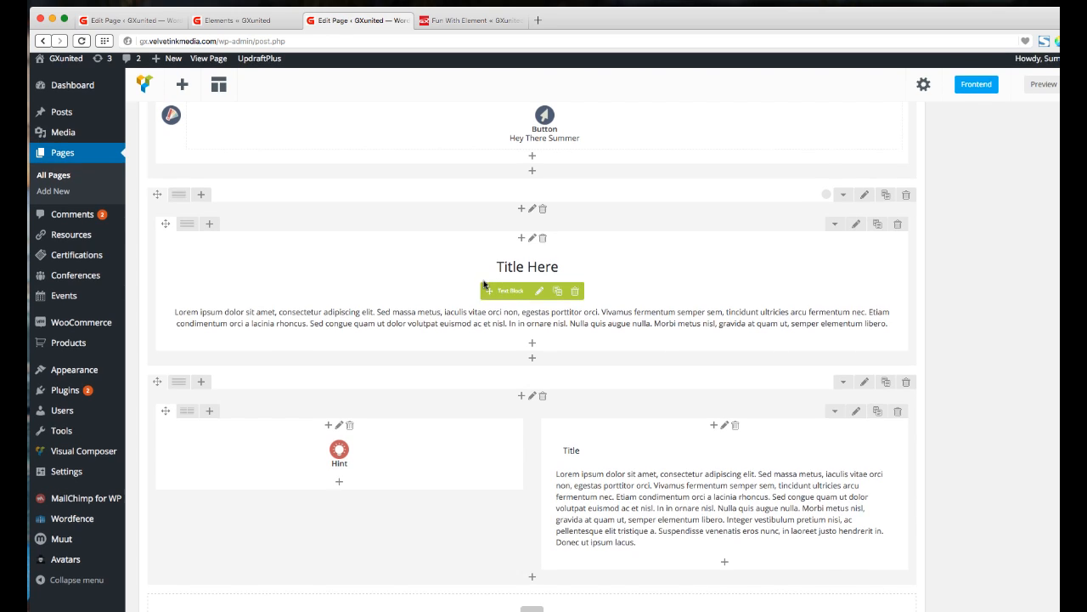
pyautogui.moveTo(189, 412)
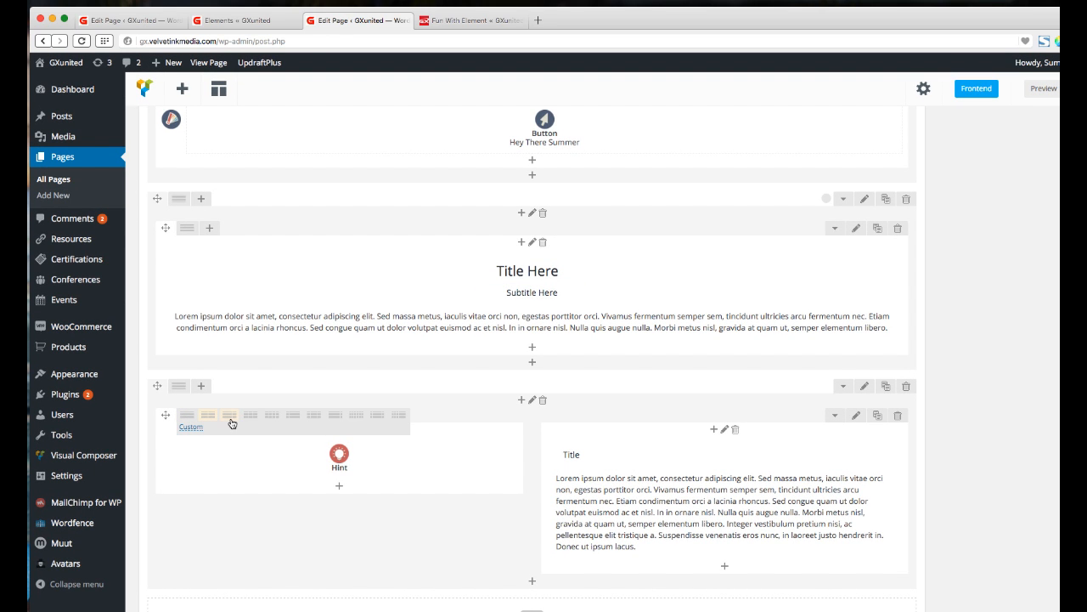
pyautogui.click(293, 420)
pyautogui.moveTo(189, 452)
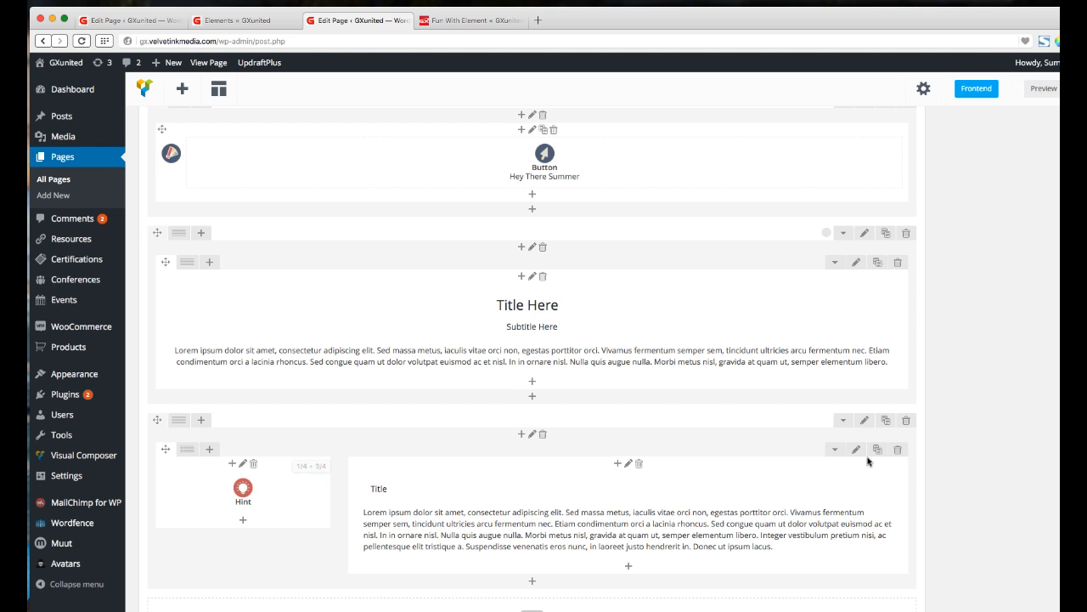
pyautogui.click(1081, 88)
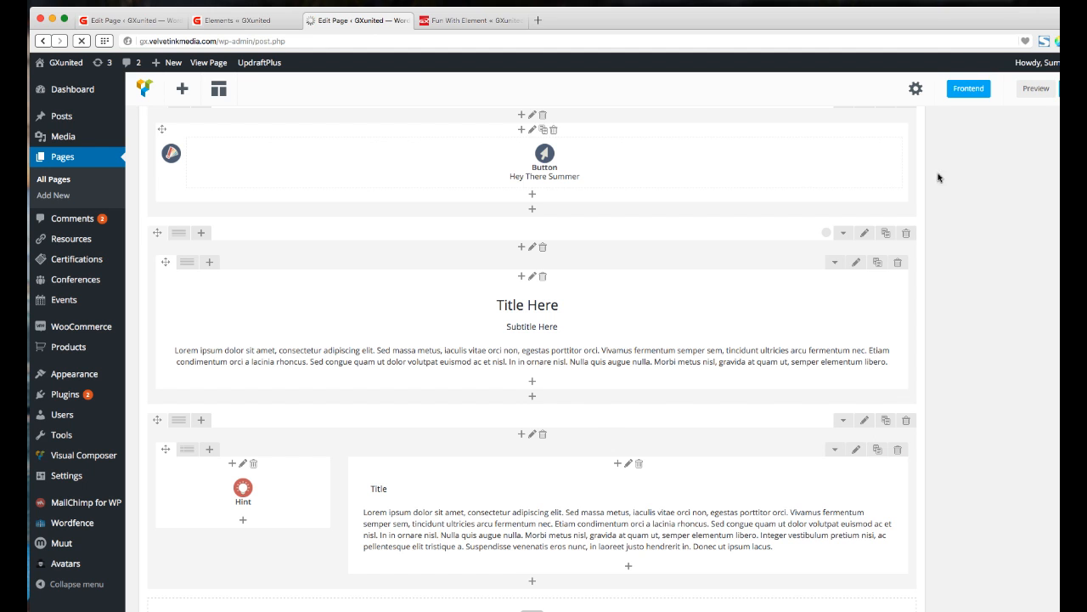
# Reload the published page and check the hint and text block with the new column widths
pyautogui.click(471, 21)
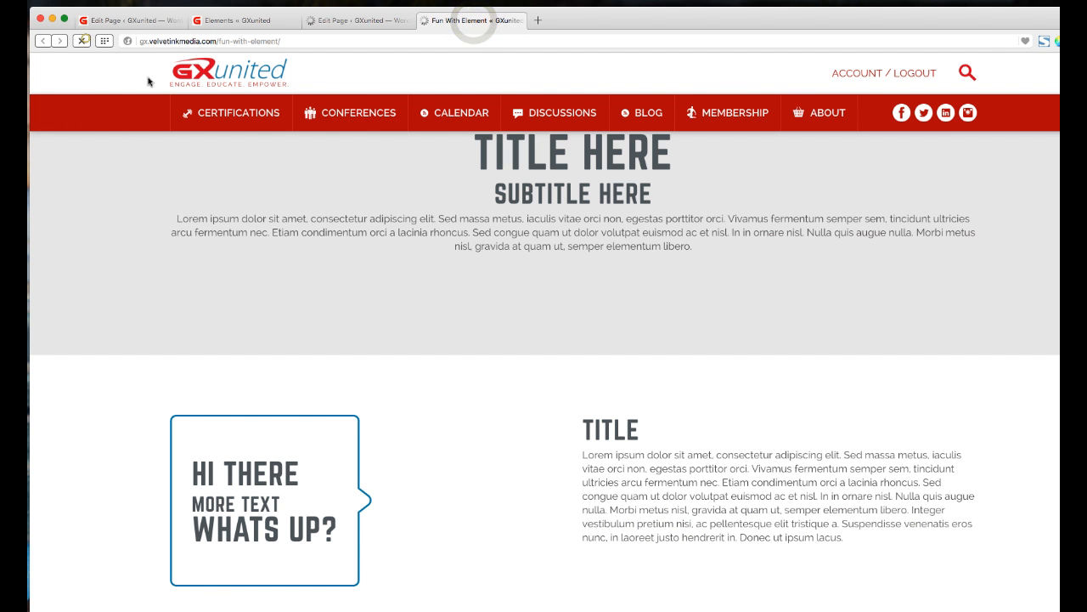
pyautogui.click(82, 41)
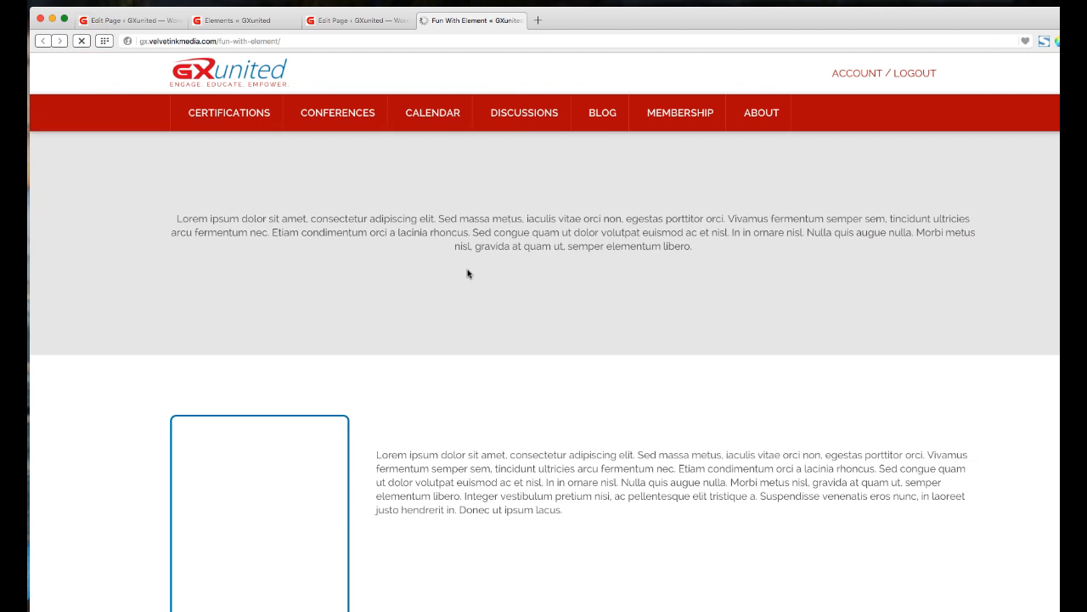
pyautogui.scroll(-1, 468, 269)
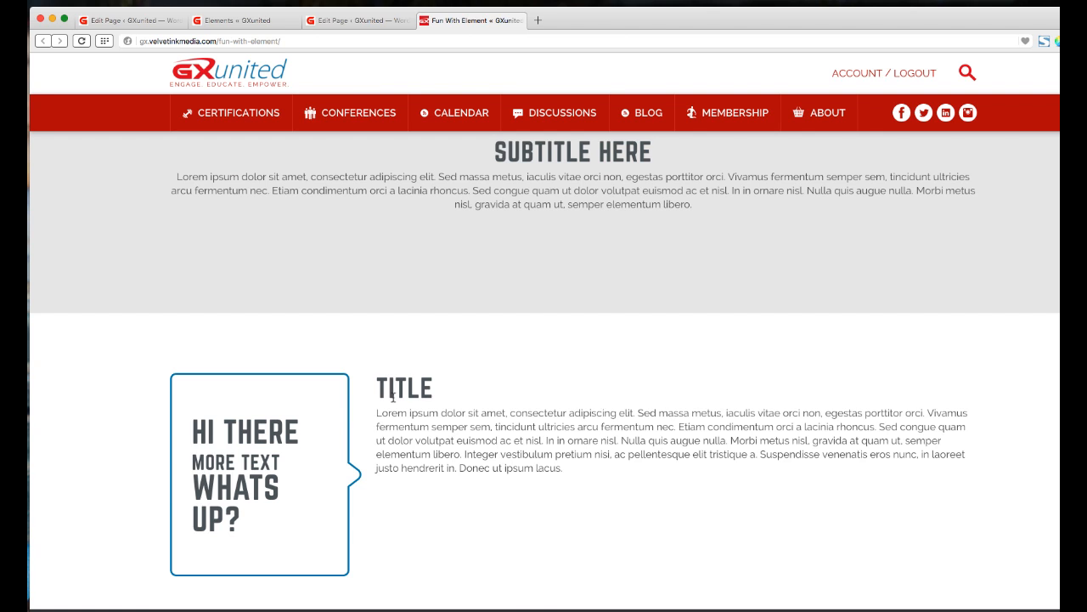
# Try the 1/2 + 1/2 and 2/3 + 1/3 layouts on the hint's inner row, restore 1/4 + 3/4 and close the layout settings
pyautogui.click(360, 20)
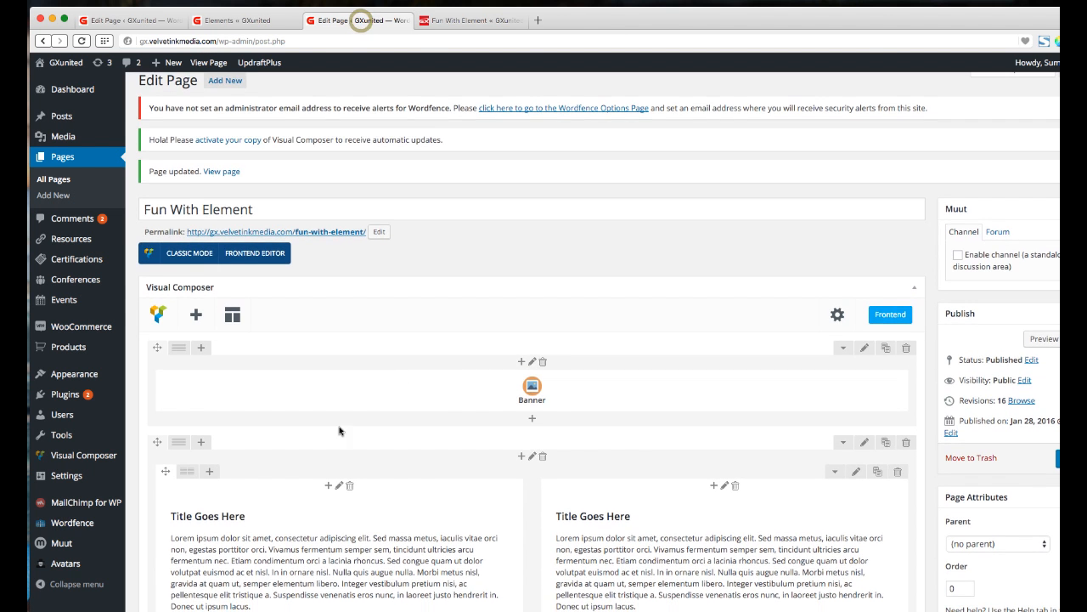
pyautogui.scroll(-8, 328, 436)
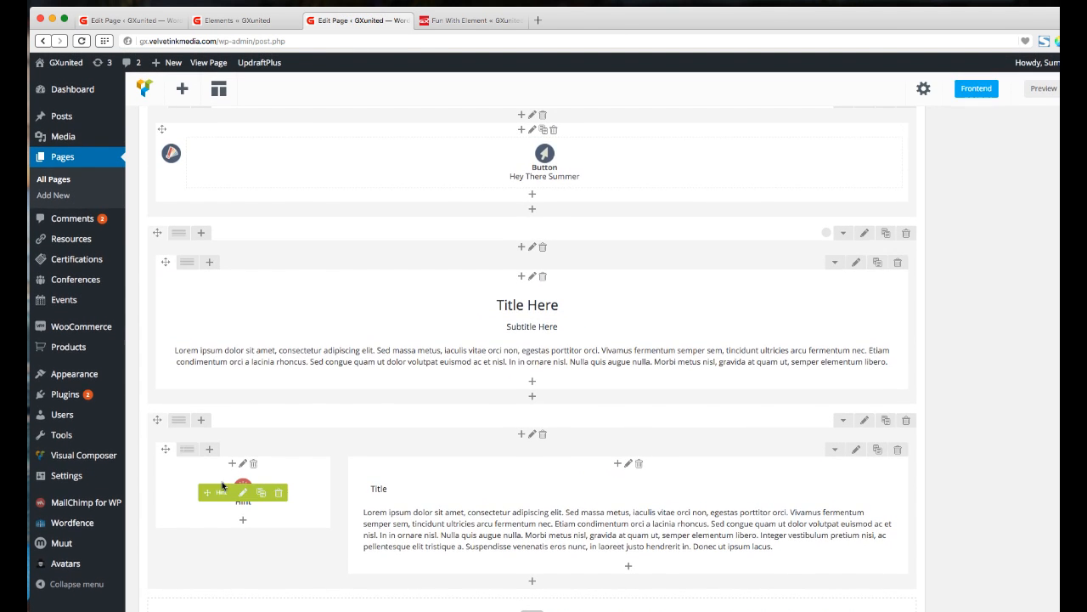
pyautogui.click(188, 463)
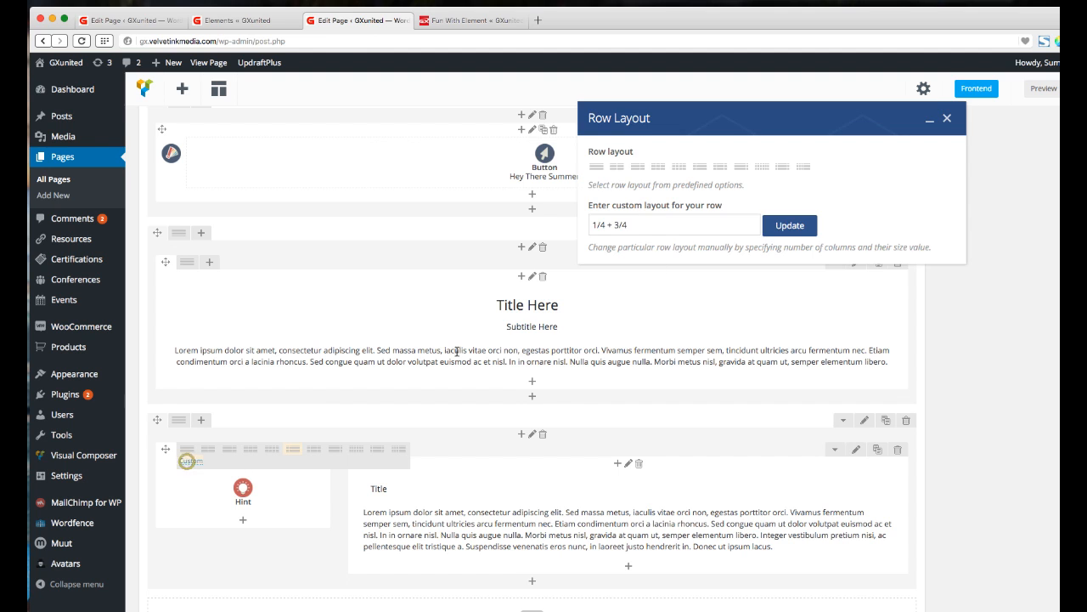
pyautogui.click(627, 225)
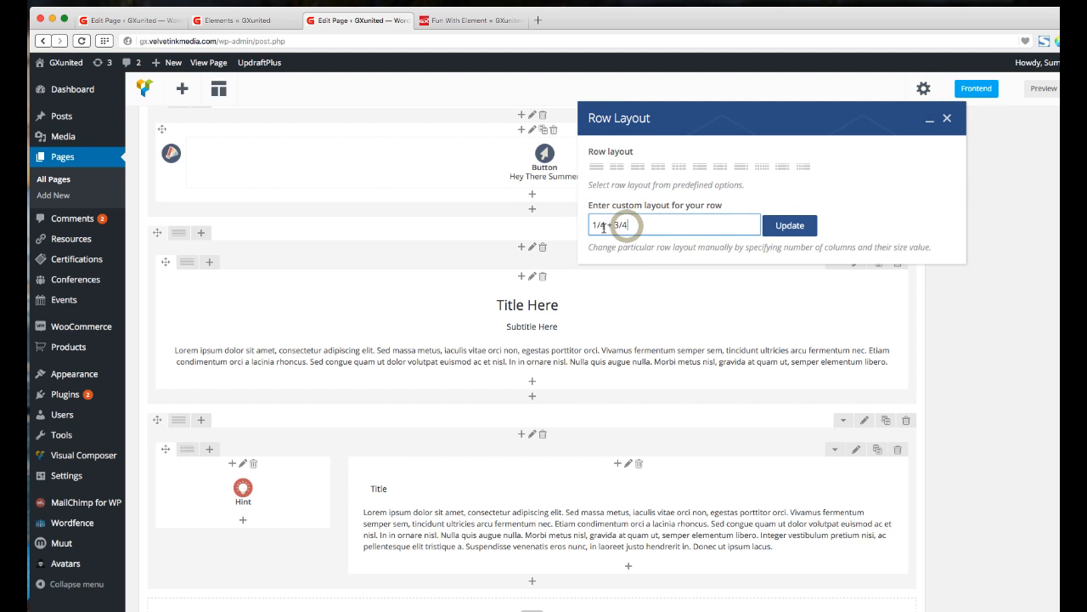
pyautogui.click(618, 168)
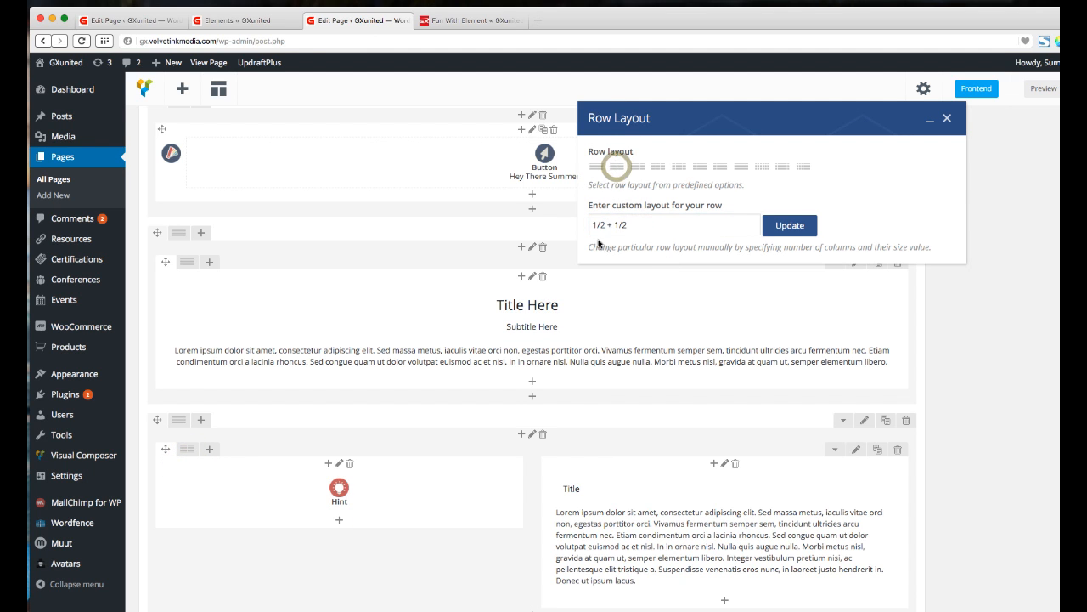
pyautogui.click(638, 169)
pyautogui.click(629, 226)
pyautogui.moveTo(628, 228); pyautogui.dragTo(641, 222)
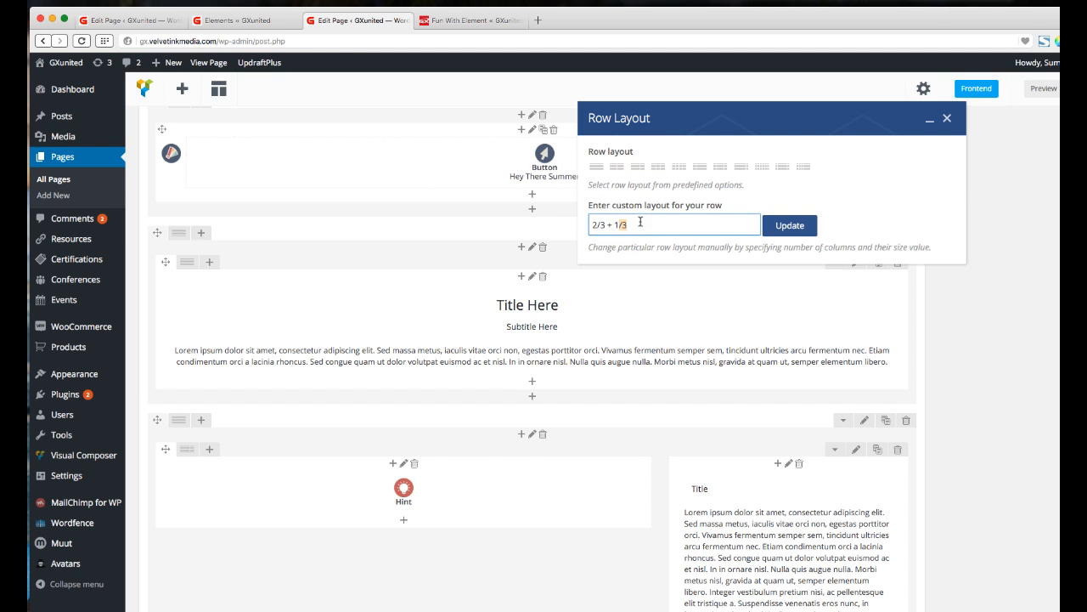
pyautogui.click(697, 169)
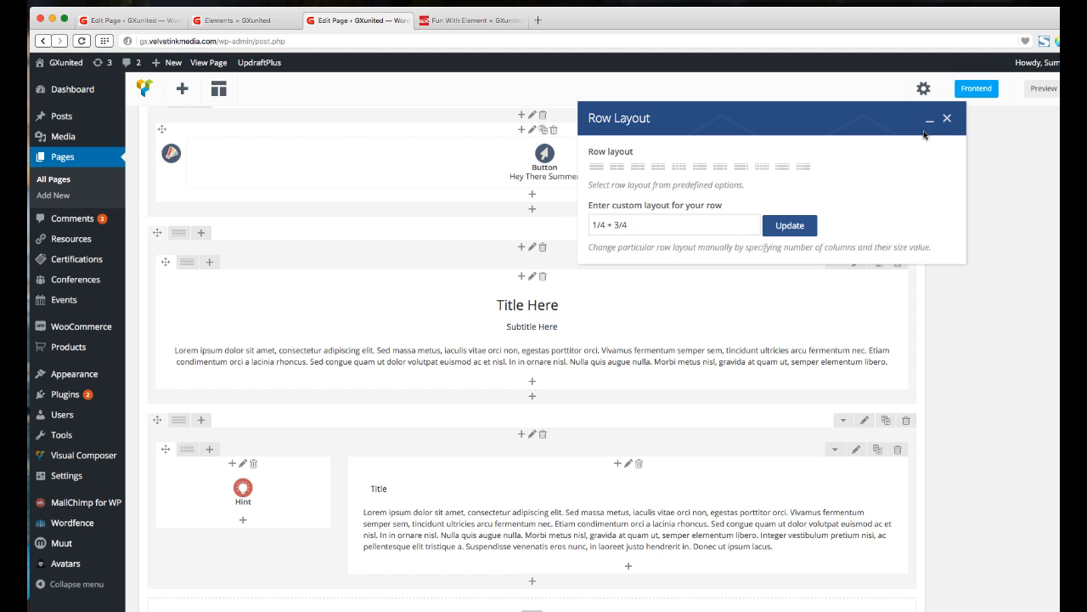
pyautogui.click(948, 120)
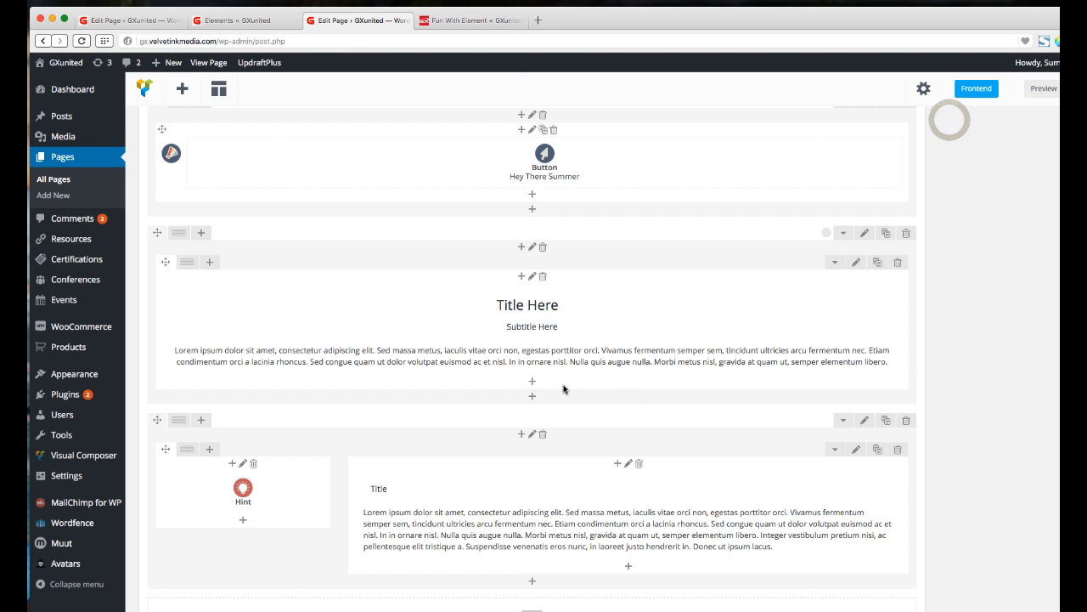
# Review the Content With Sidebar sample on the Elements page and add a Content with Sidebar element below the hint row
pyautogui.click(238, 20)
pyautogui.scroll(-6, 700, 260)
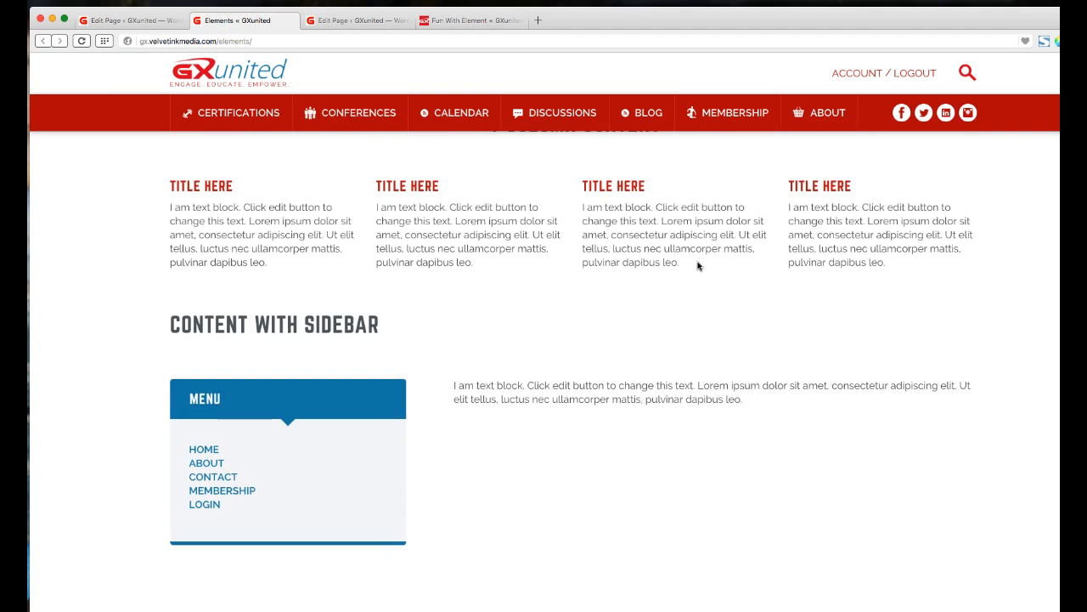
pyautogui.scroll(-4, 689, 260)
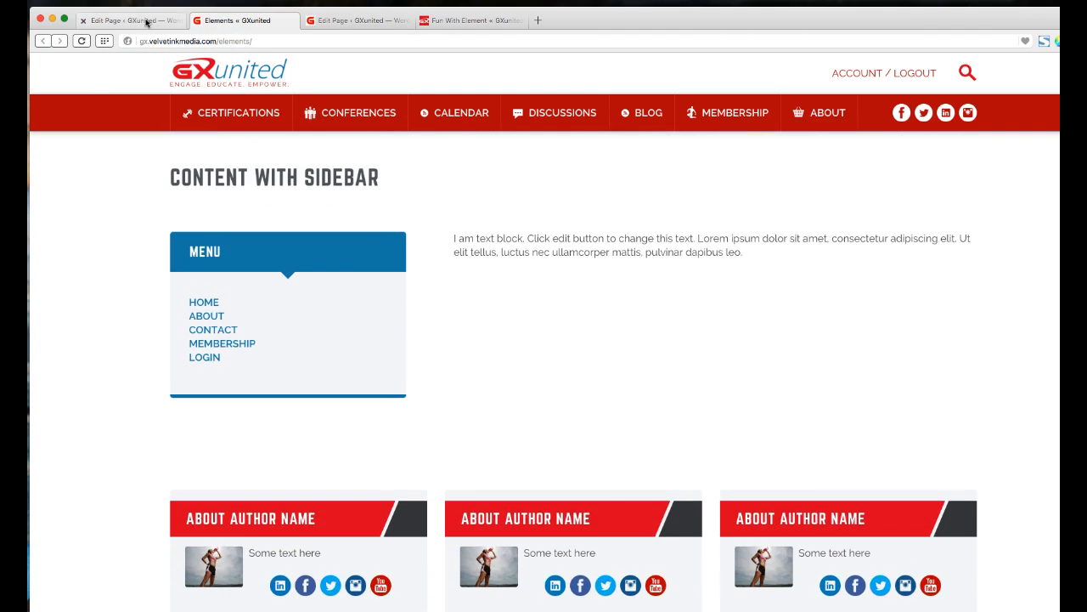
pyautogui.click(358, 19)
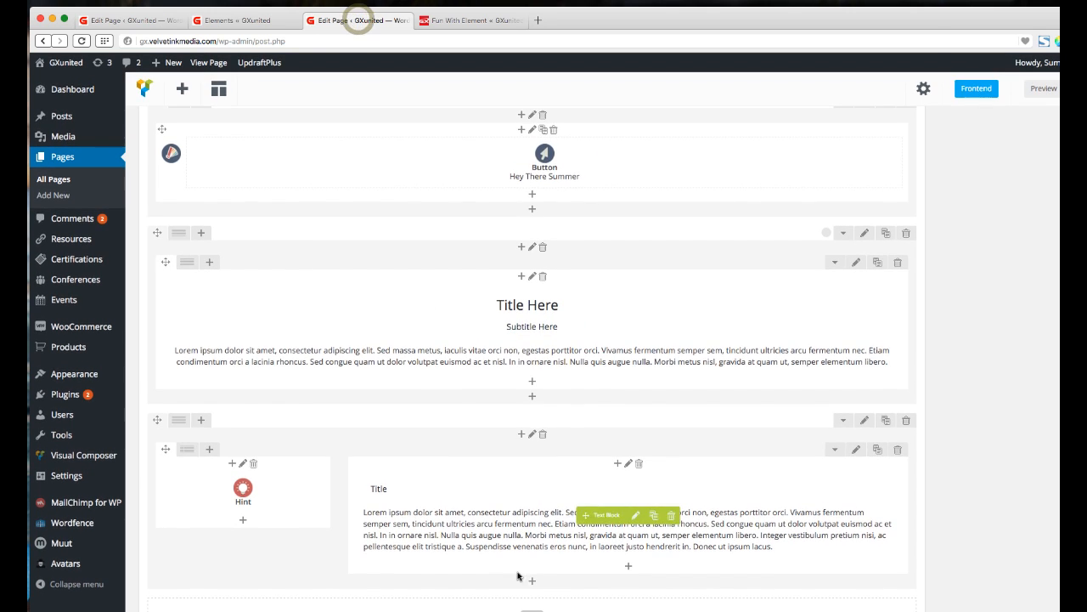
pyautogui.click(532, 581)
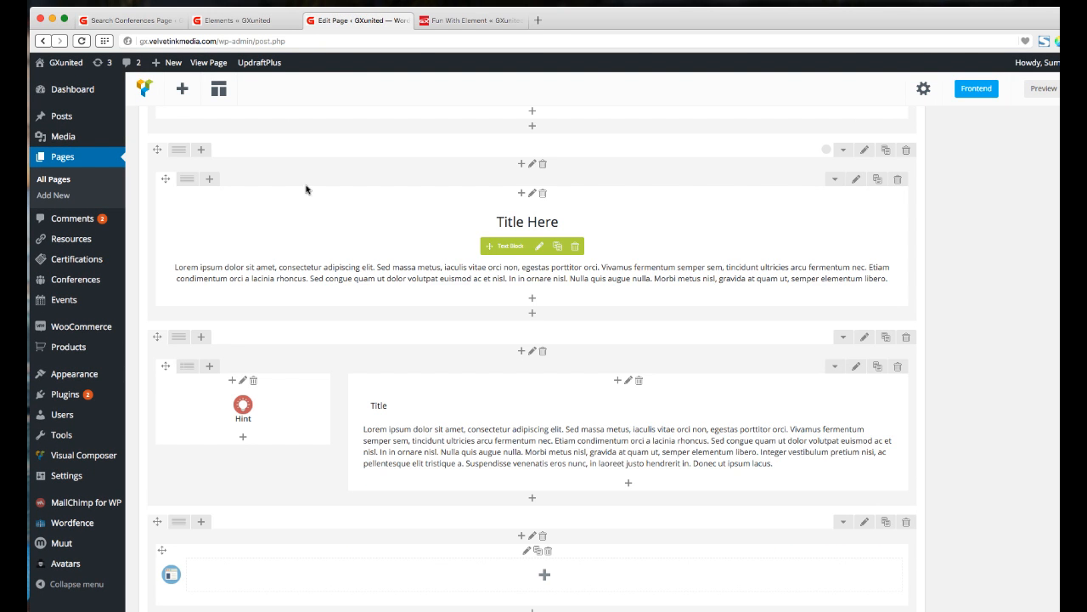
# Return to the Elements page editor, inspect how its Content with Sidebar element is set up, and close its settings without changes
pyautogui.click(124, 20)
pyautogui.click(42, 41)
pyautogui.click(43, 40)
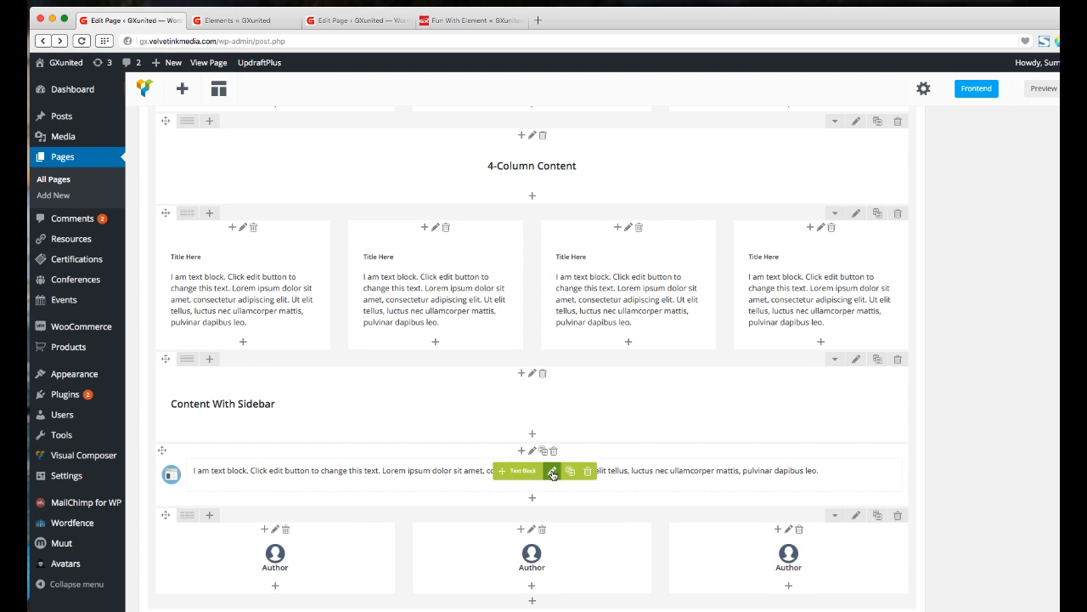
pyautogui.click(532, 454)
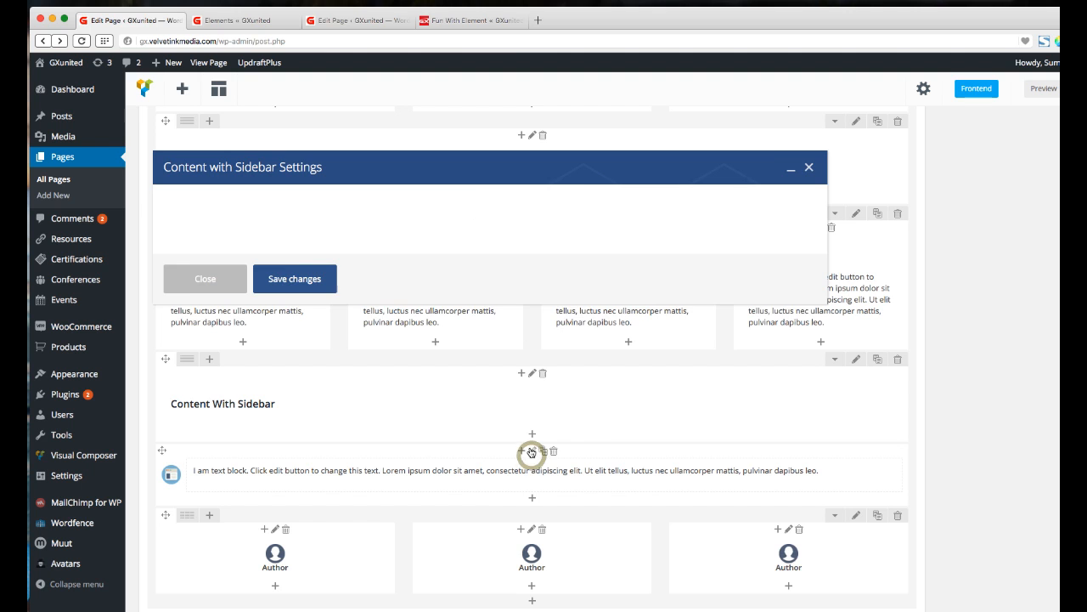
pyautogui.click(204, 292)
pyautogui.moveTo(552, 473)
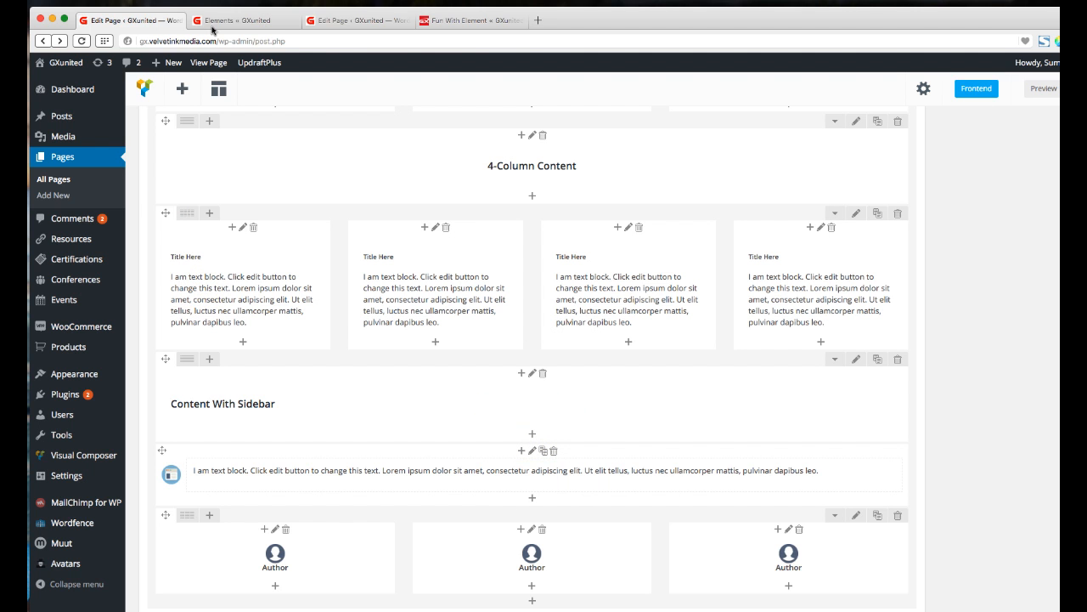
# Insert a text block in the new Content with Sidebar element, replace its sample text with the copied lorem ipsum paragraph and save
pyautogui.click(359, 22)
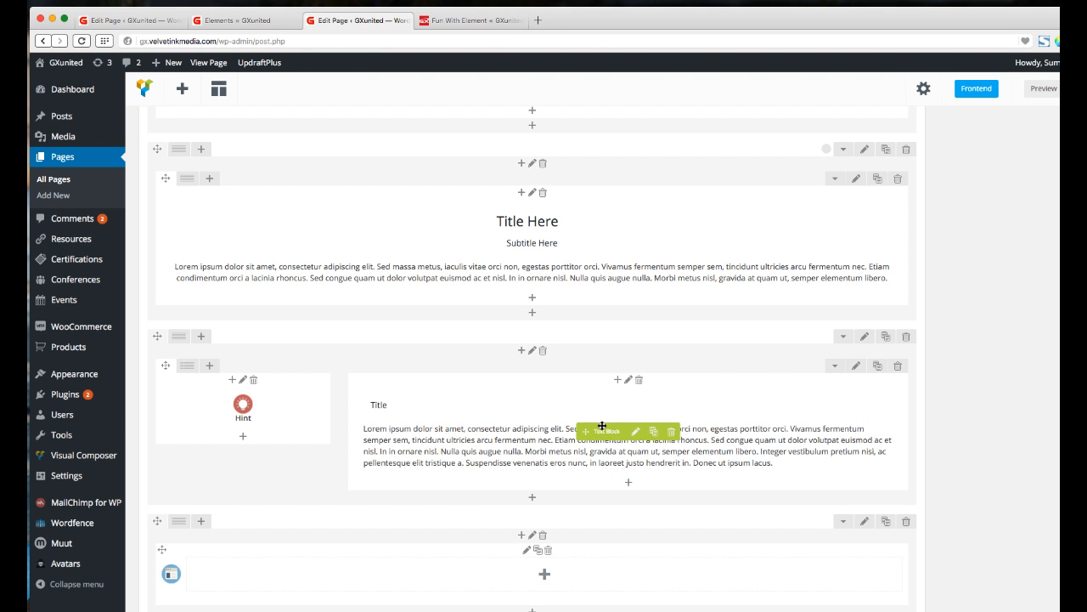
pyautogui.click(546, 577)
pyautogui.click(331, 184)
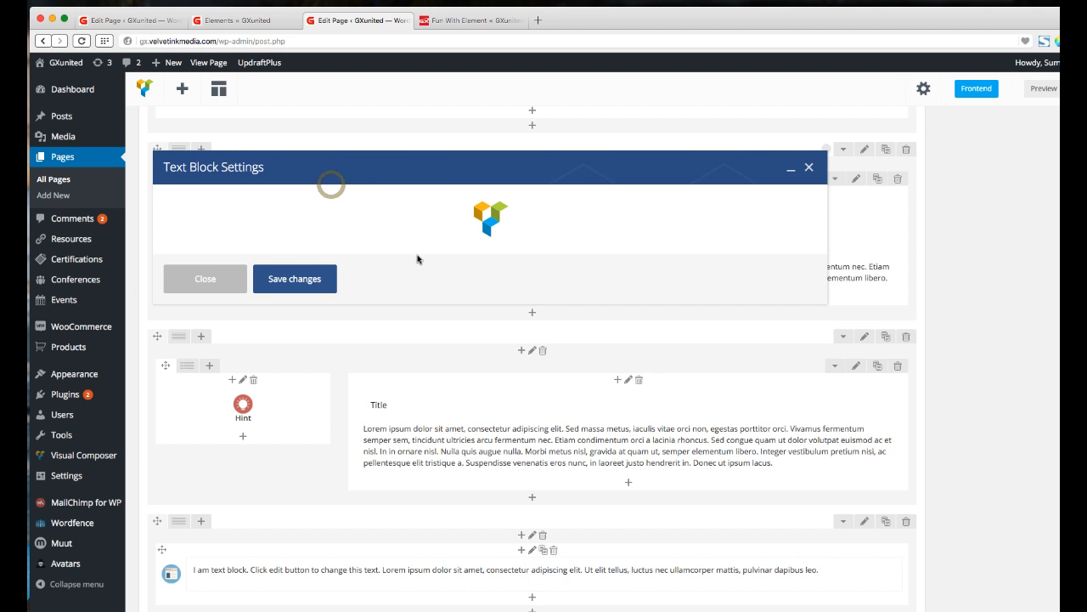
pyautogui.press('super+a')
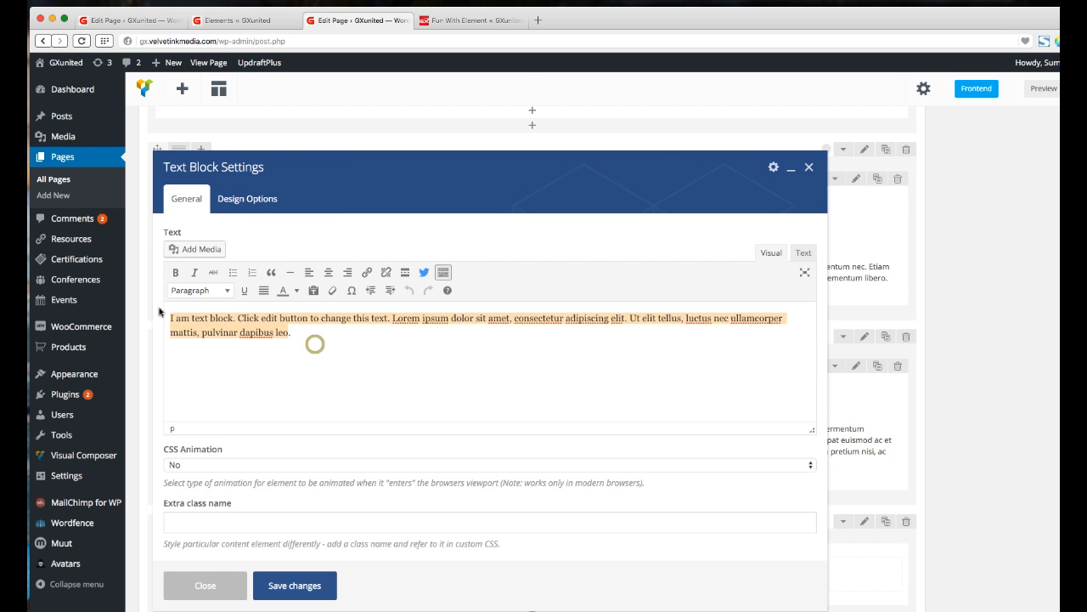
pyautogui.write('Lorem ipsum dolor sit amet, consectetur adipiscing elit. Sed massa metus, iaculis vitae orci non, egestas porttitor orci. Vivamus fermentum semper sem, tincidunt ultricies arcu fermentum nec. Etiam condimentum orci a lacinia rhoncus. Sed congue quam ut dolor volutpat euismod ac et nisl. In in ornare nisl. Nulla quis augue nulla. Morbi metus nisl, gravida at quam ut, semper elementum libero. Integer vestibulum pretium nisi, ac pellentesque elit tristique a. Suspendisse venenatis eros nunc, in laoreet justo hendrerit in. Donec ut ipsum lacus.')
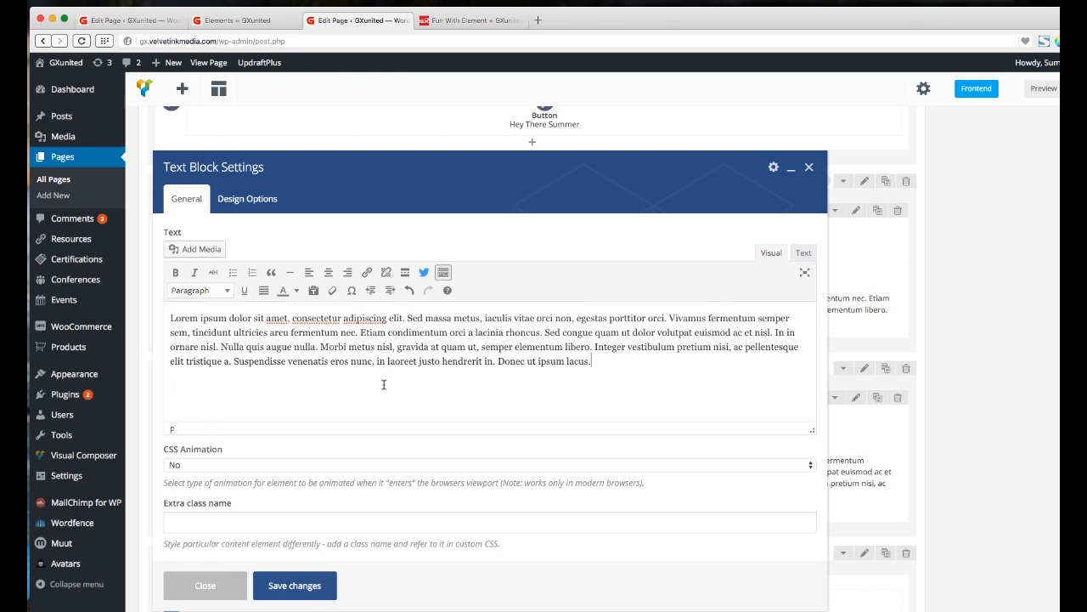
pyautogui.click(312, 597)
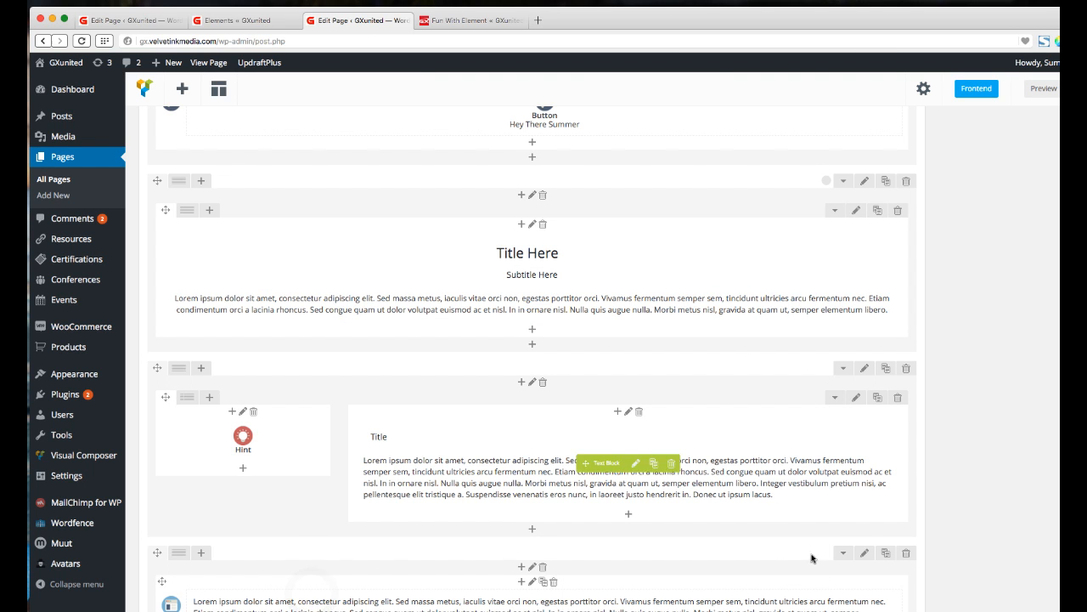
# Set the top and bottom margins of the row containing the Content with Sidebar element to 100 and save
pyautogui.click(865, 554)
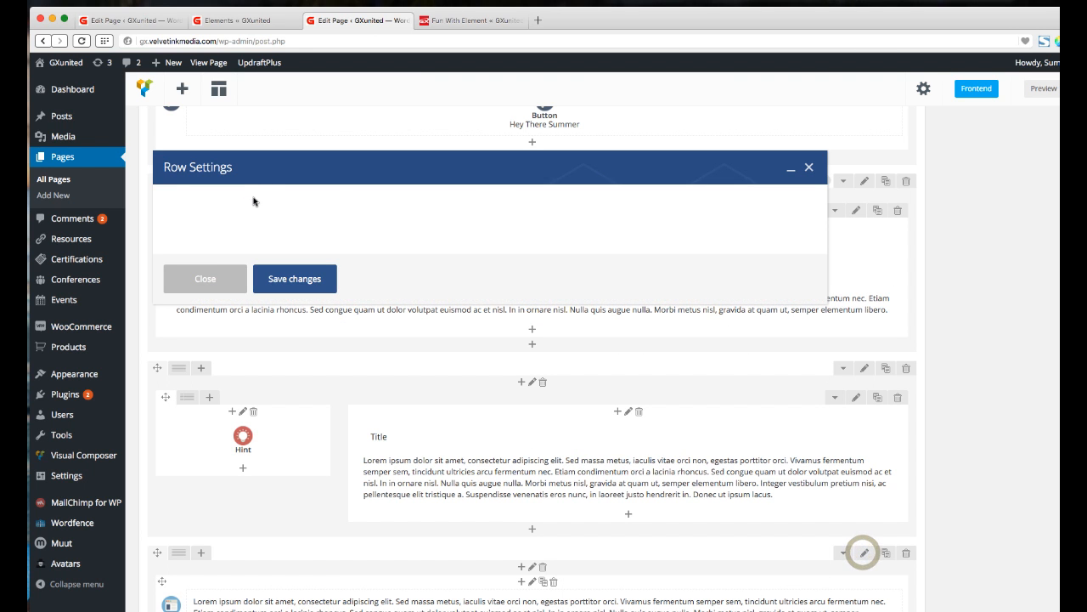
pyautogui.click(247, 208)
pyautogui.click(259, 255)
pyautogui.write('100')
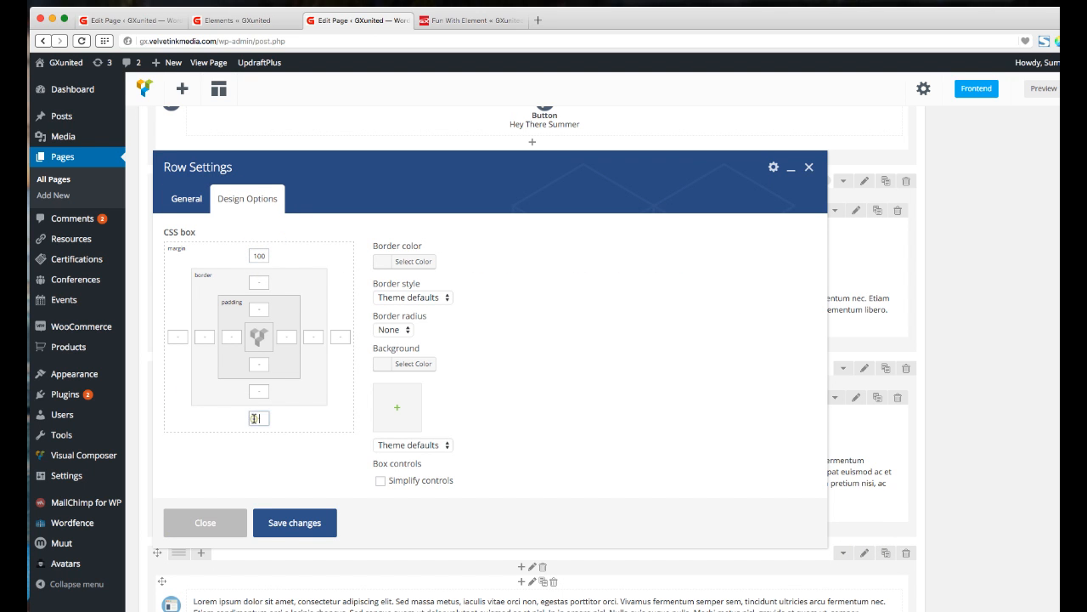
pyautogui.click(255, 418)
pyautogui.write('100')
pyautogui.click(287, 521)
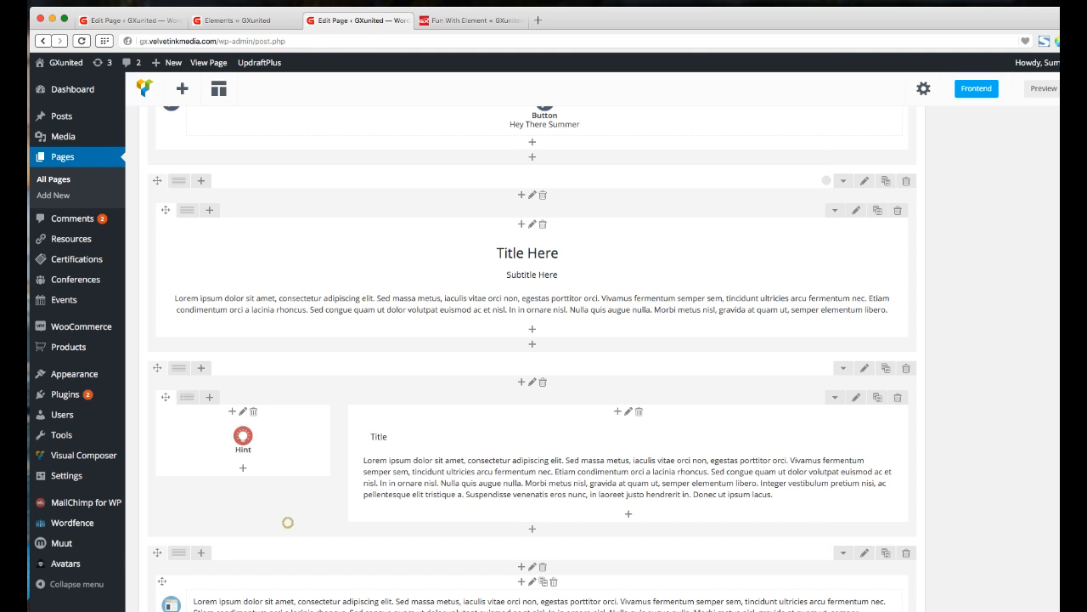
# Reload the live Fun With Element page and check its Content with Sidebar section below the hint
pyautogui.click(475, 20)
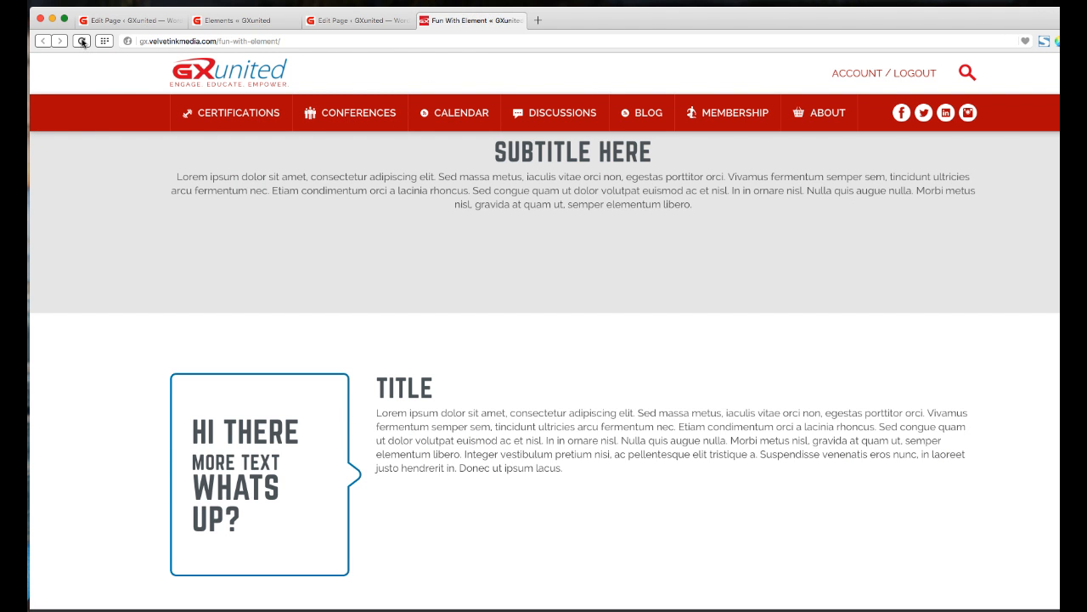
pyautogui.click(82, 41)
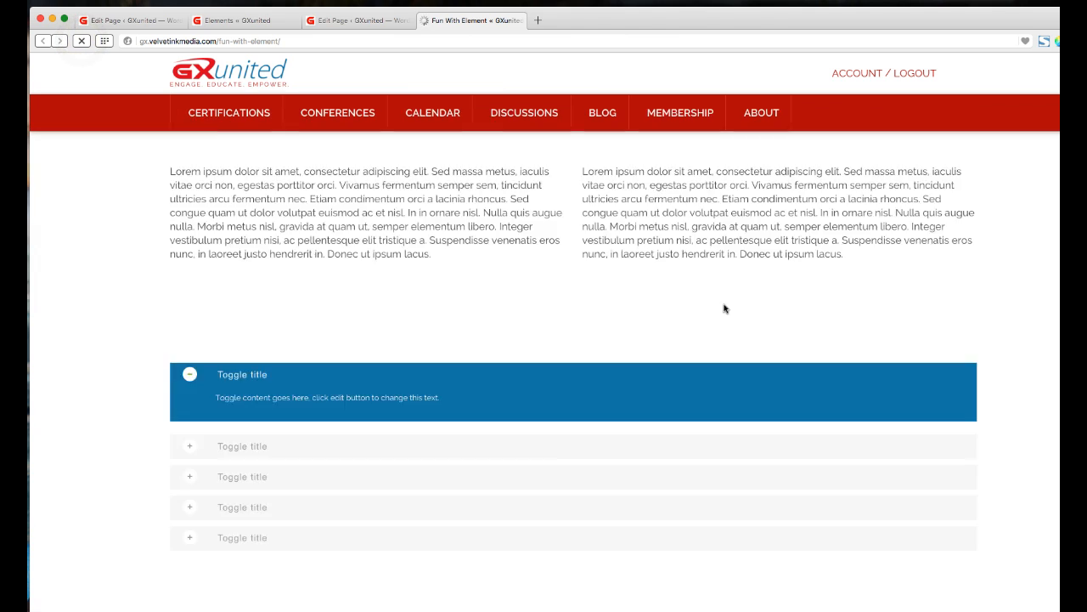
pyautogui.scroll(-1, 723, 296)
pyautogui.scroll(-4, 723, 296)
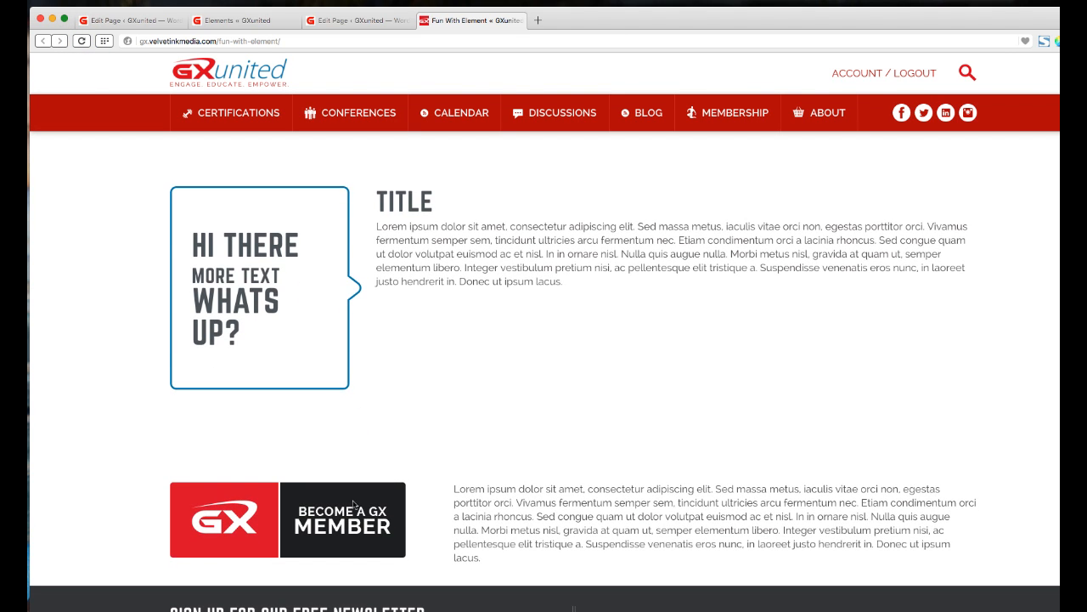
pyautogui.moveTo(454, 488); pyautogui.dragTo(541, 545)
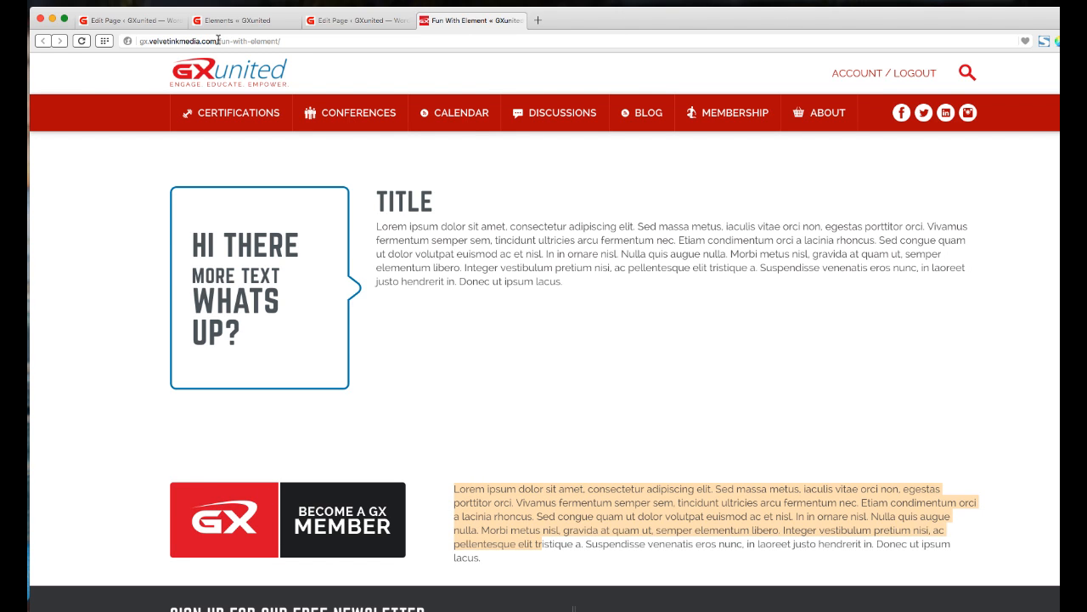
# Examine the three author boxes on the Elements sample page and their row in that page's editor
pyautogui.click(130, 21)
pyautogui.click(234, 22)
pyautogui.scroll(-2, 299, 359)
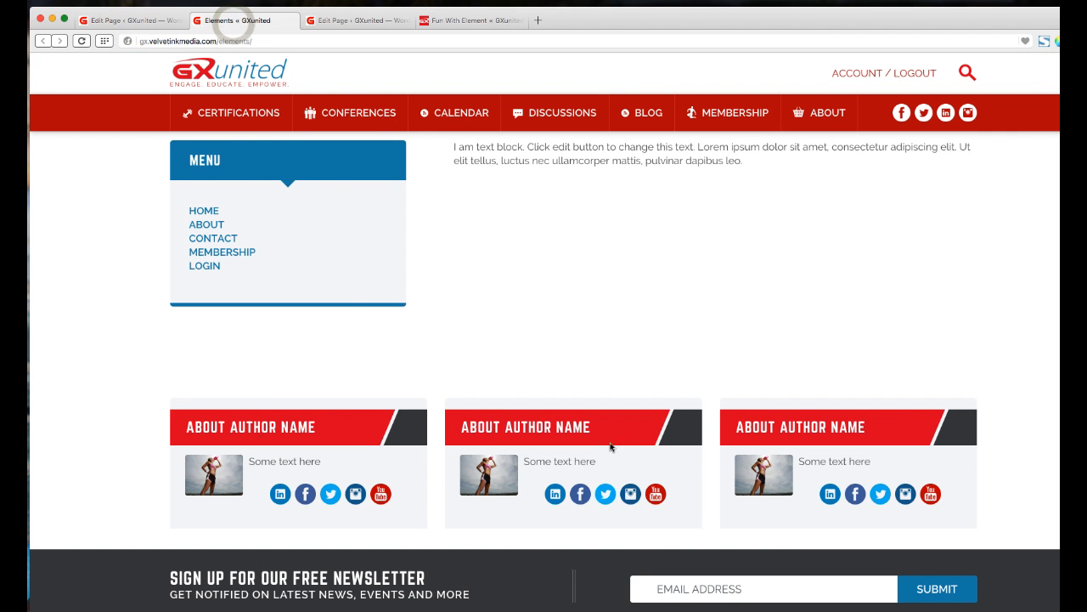
pyautogui.click(94, 19)
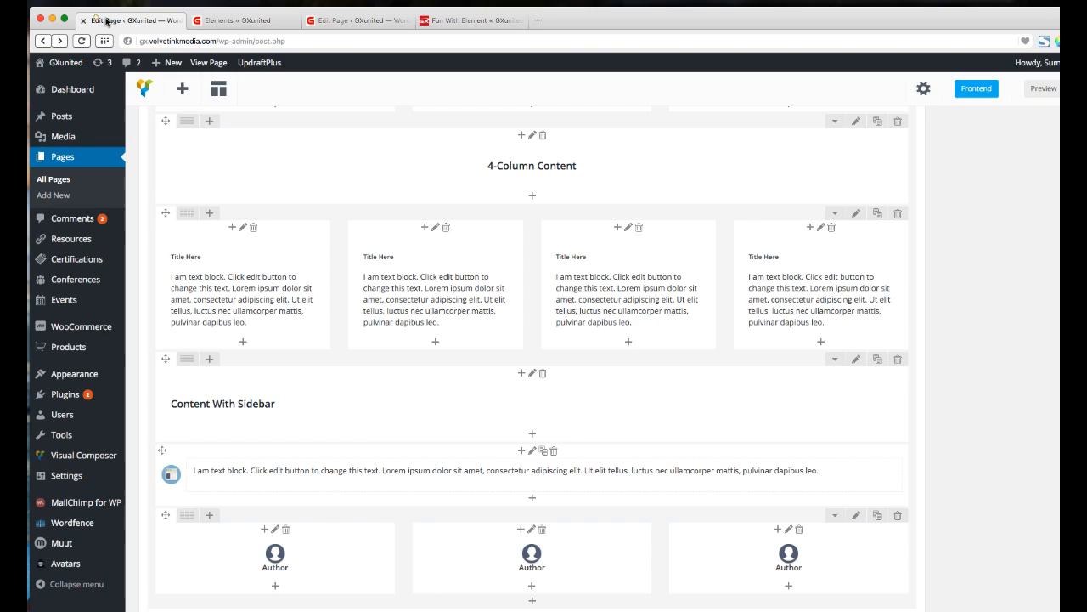
pyautogui.scroll(-1, 407, 133)
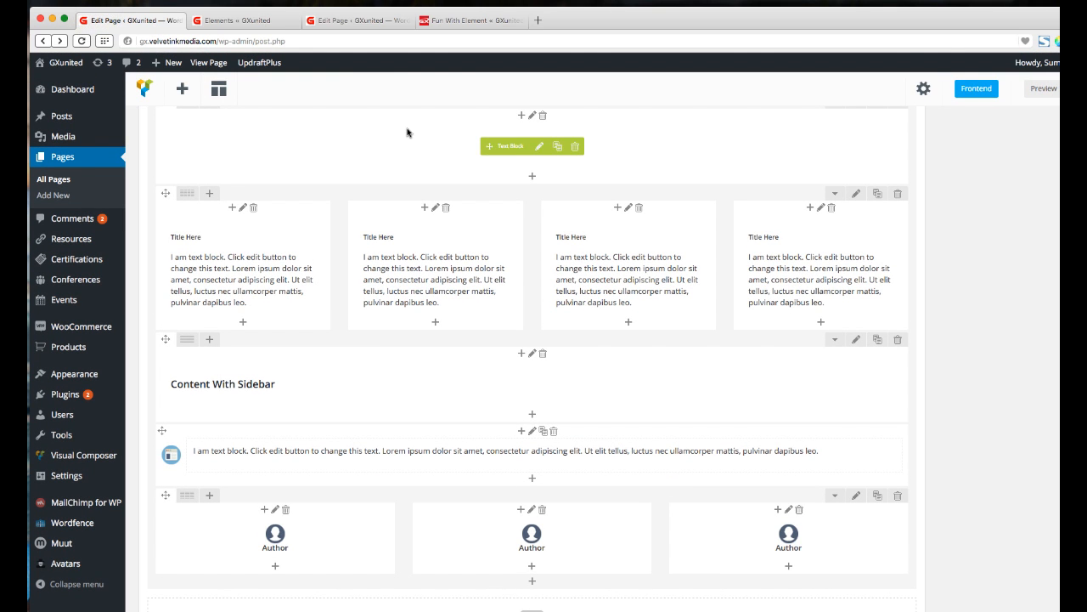
# Add an Author element below the Content with Sidebar element on the Fun With Element page, with the author name "Me"
pyautogui.click(367, 24)
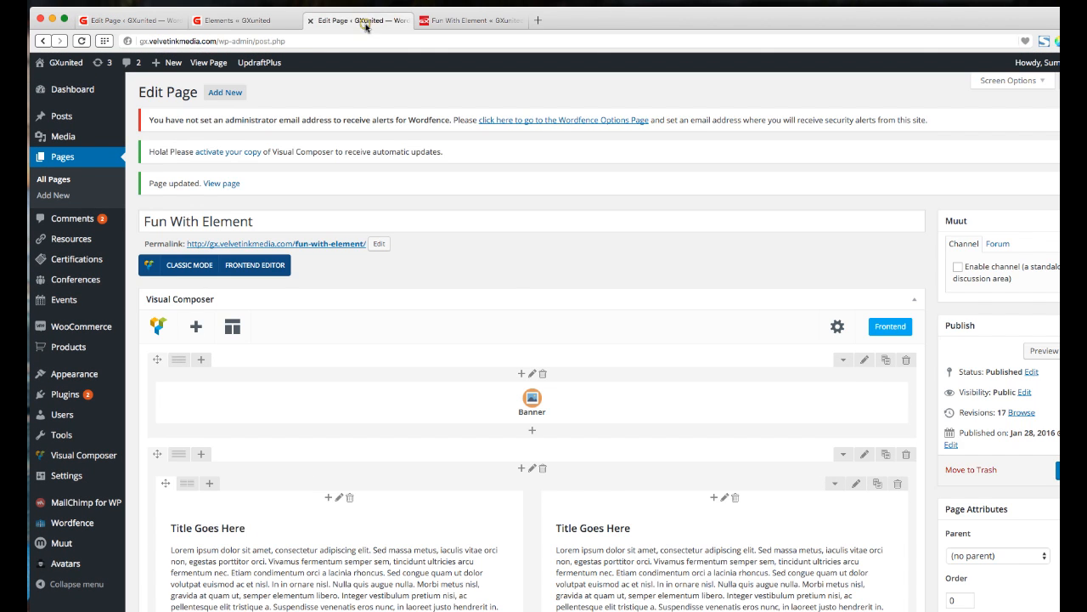
pyautogui.scroll(-15, 507, 279)
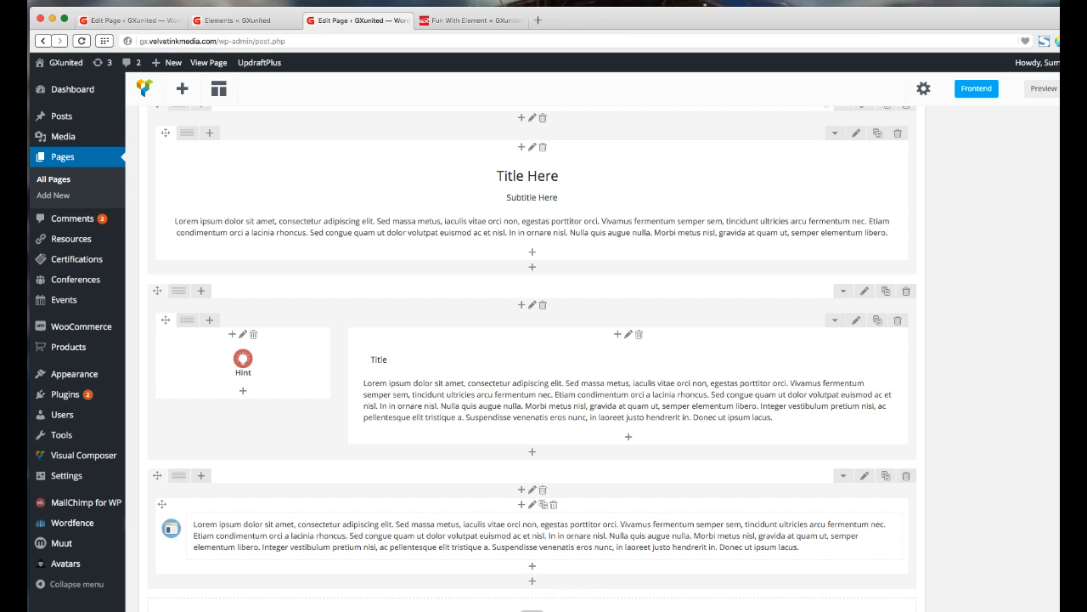
pyautogui.click(532, 584)
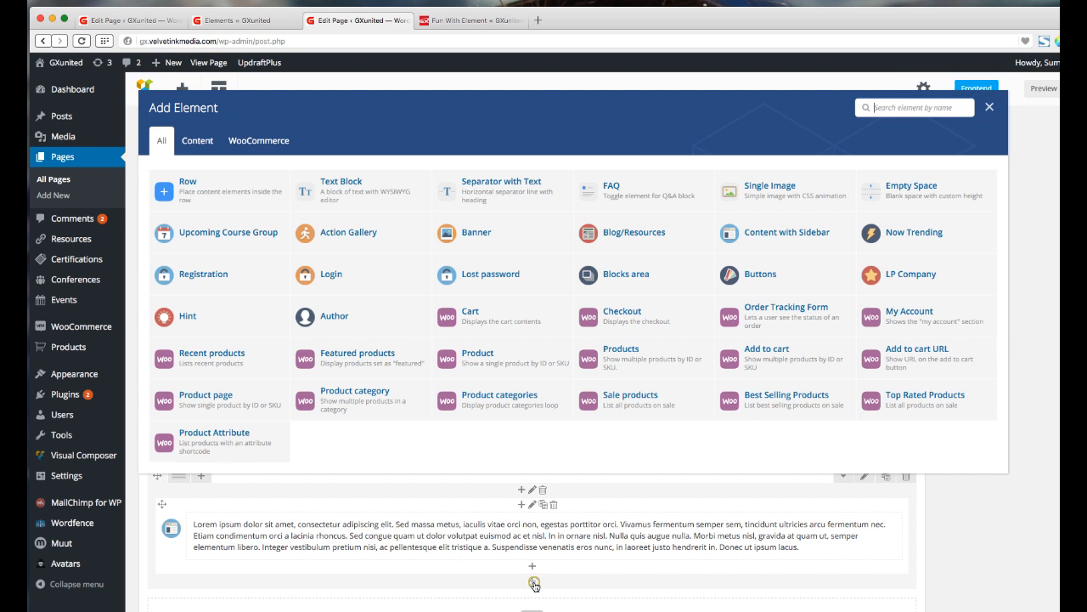
pyautogui.click(355, 320)
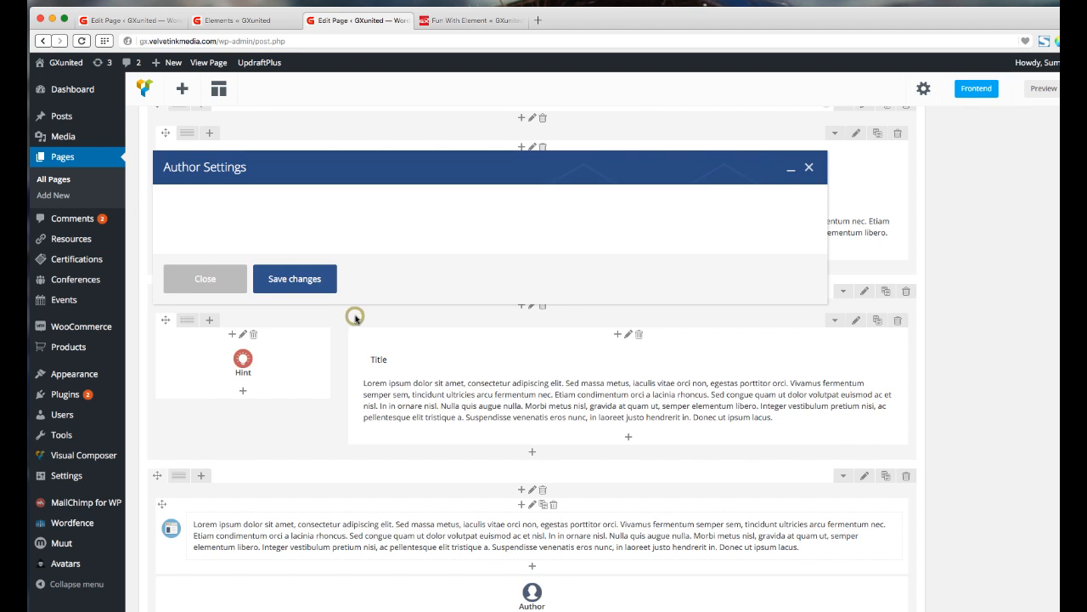
pyautogui.click(266, 255)
pyautogui.write('Me')
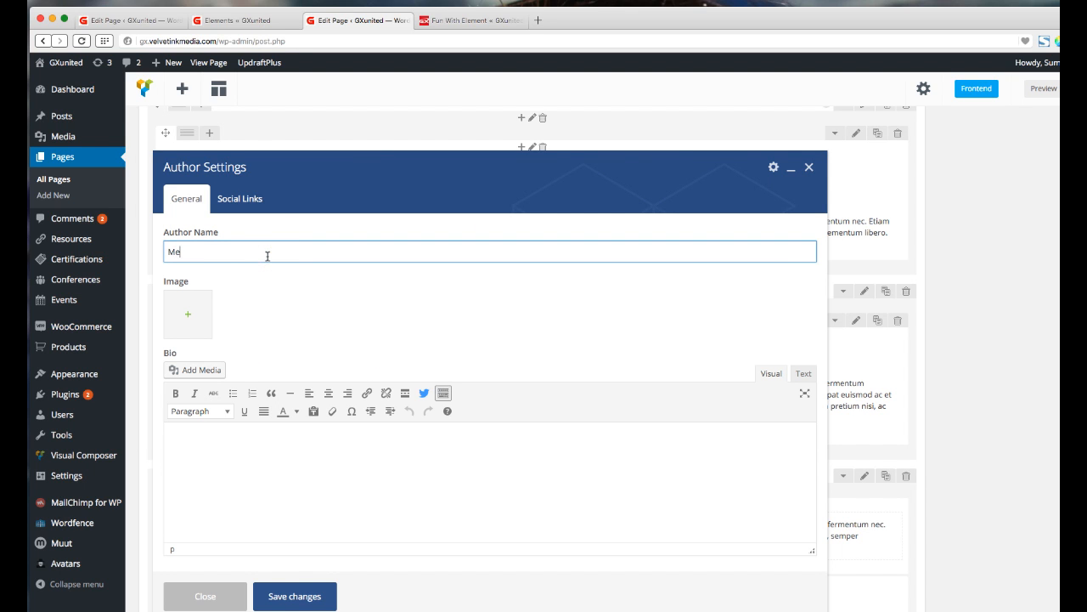
# Set the author image to the two women exercising in plank position from the Media Library and fill the bio with placeholder text
pyautogui.click(188, 317)
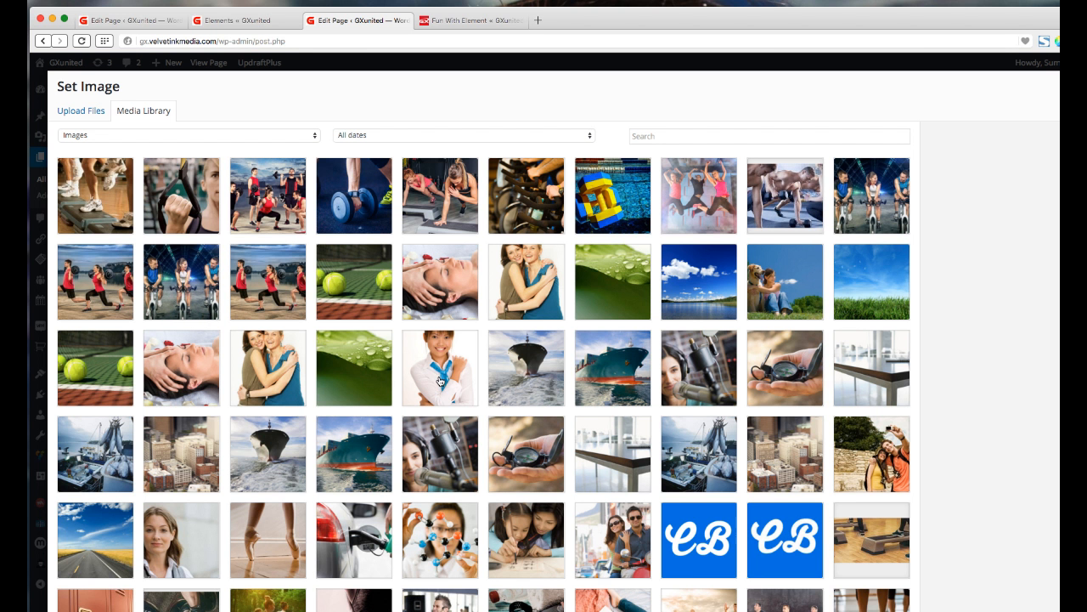
pyautogui.click(440, 381)
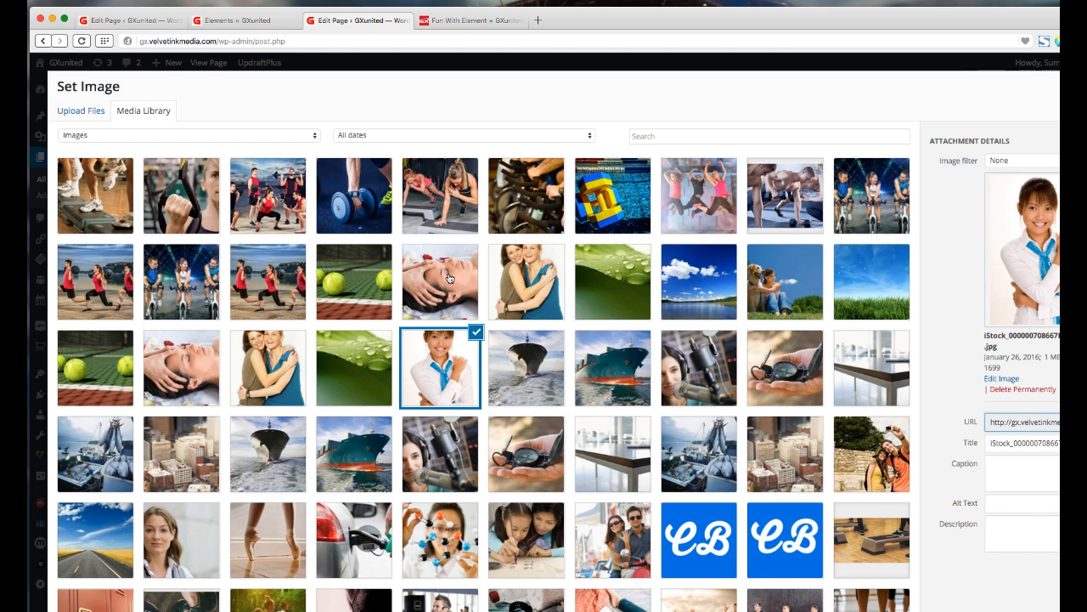
pyautogui.click(457, 210)
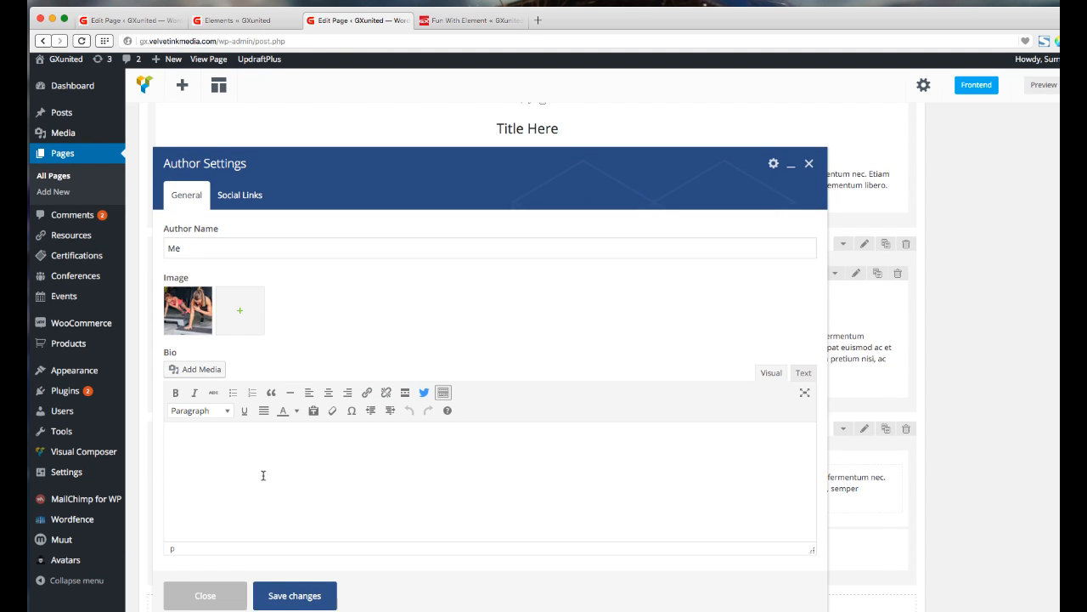
pyautogui.click(261, 477)
pyautogui.write('gdf;gldg l;dfgfdkg;ldfk;glkfdgfdkg;fdklgfdkg;lfdkgldkgl;df')
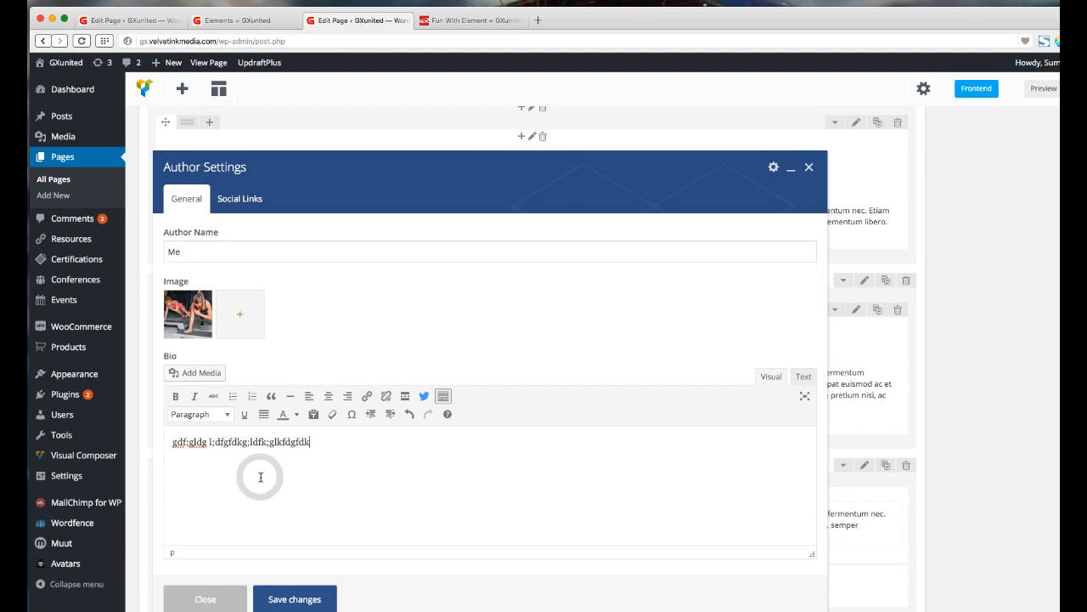
# Set the author's LinkedIn and Facebook links to "#" and save the Author settings
pyautogui.click(240, 200)
pyautogui.click(197, 253)
pyautogui.write('#')
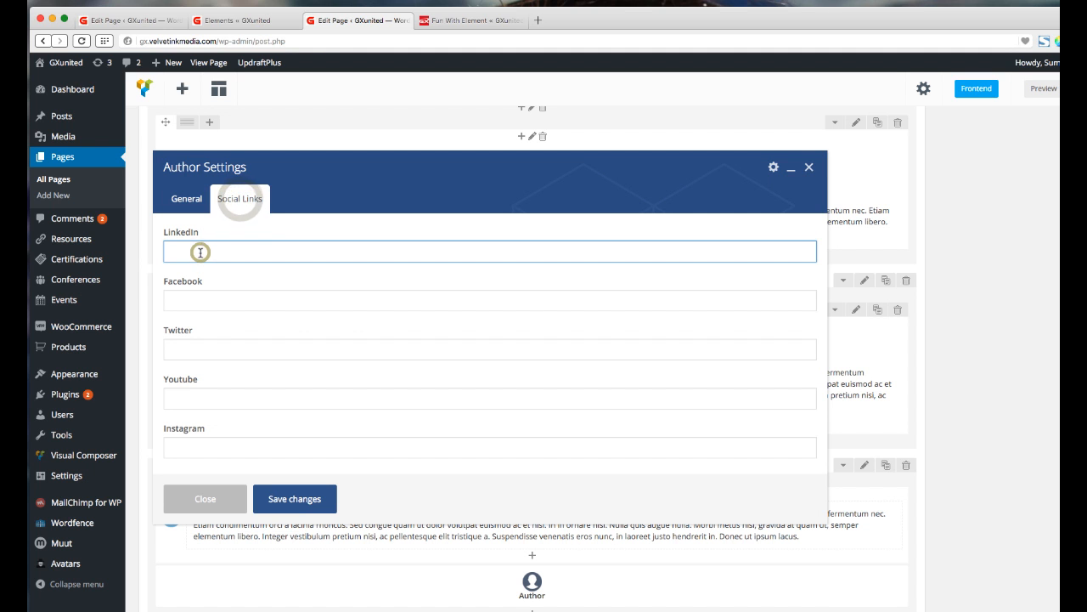
pyautogui.press('Tab')
pyautogui.write('#')
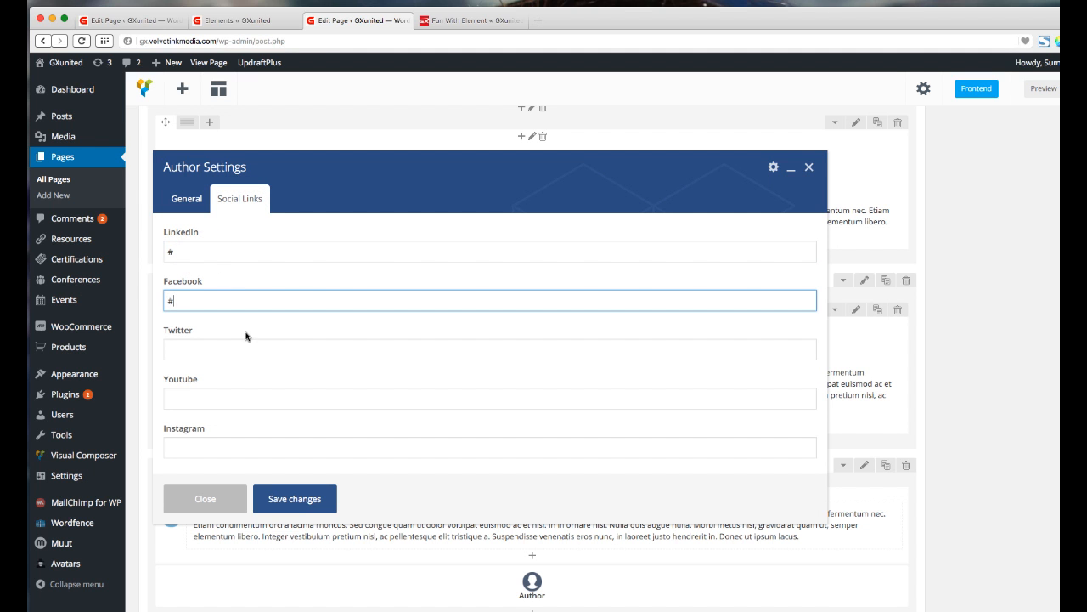
pyautogui.scroll(-1, 202, 395)
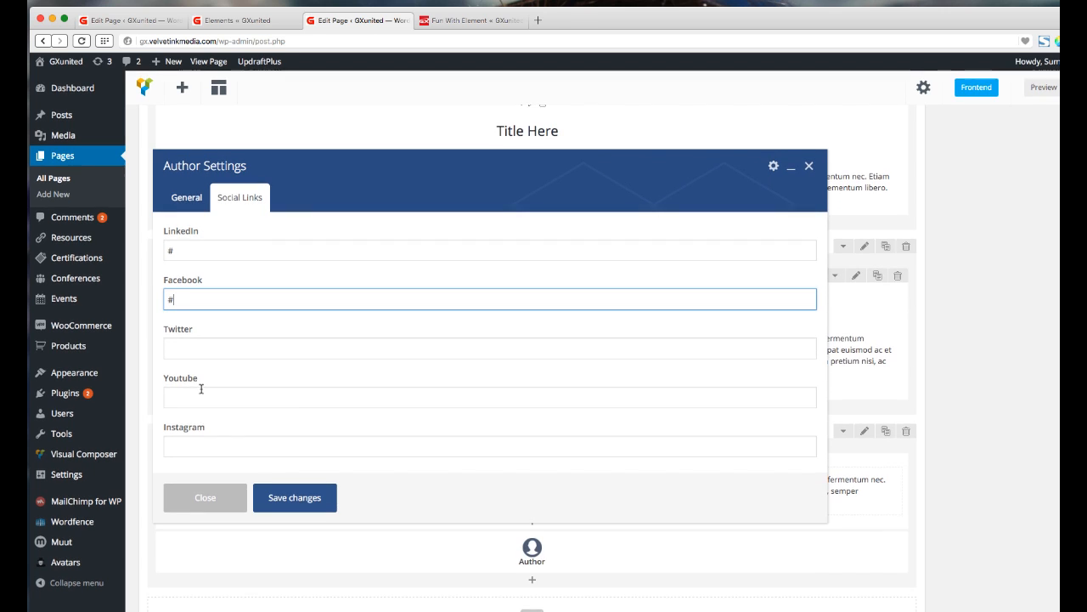
pyautogui.click(302, 499)
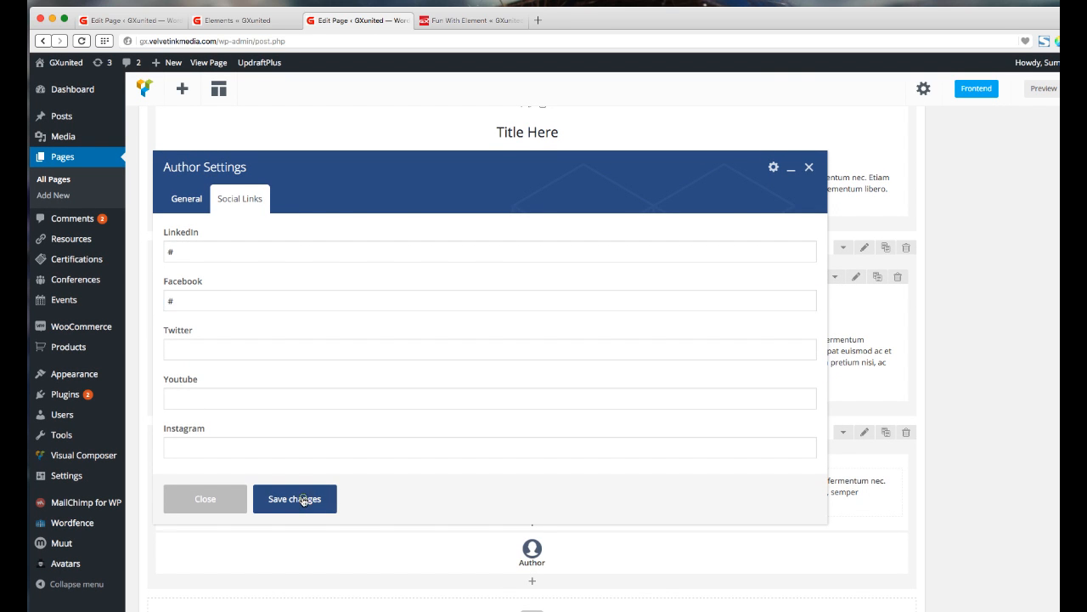
# Update the page, reload its live version and compare the new author box with the author samples on the Elements page
pyautogui.click(980, 81)
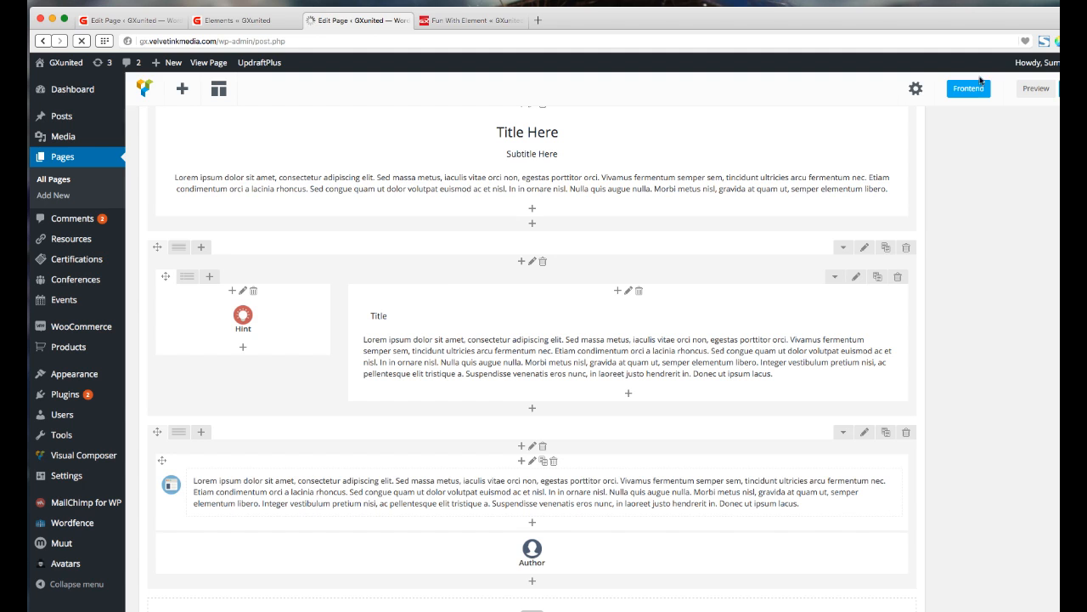
pyautogui.click(476, 19)
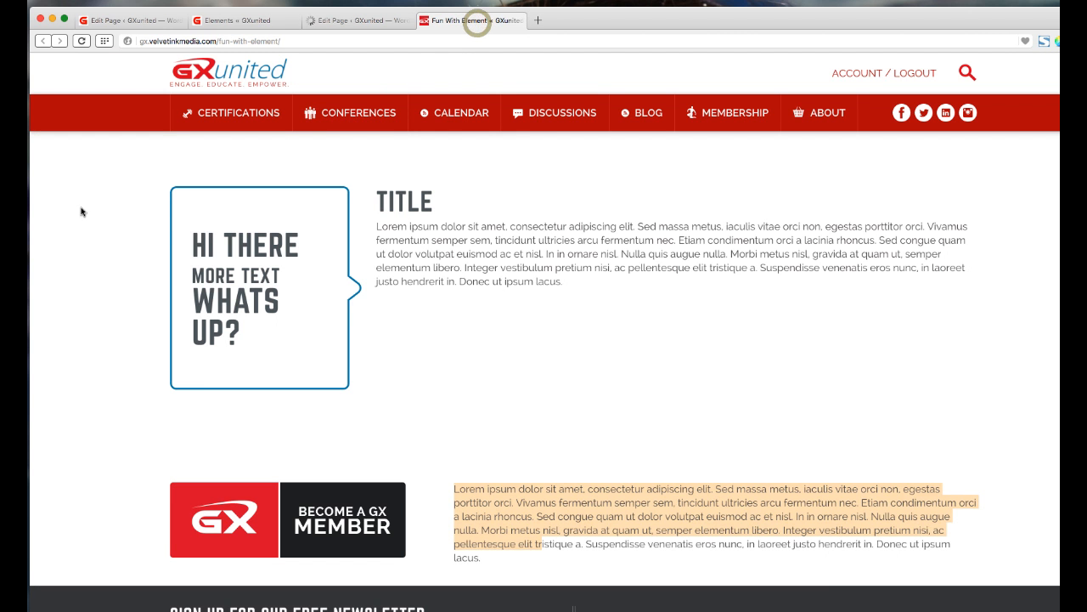
pyautogui.click(82, 41)
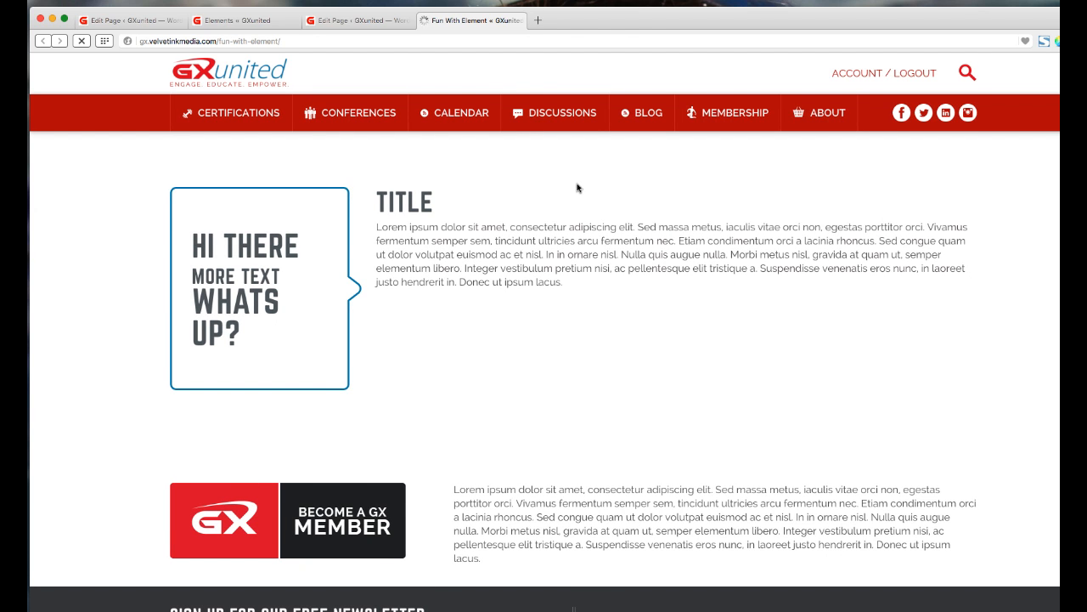
pyautogui.scroll(-4, 583, 212)
pyautogui.scroll(-4, 583, 212)
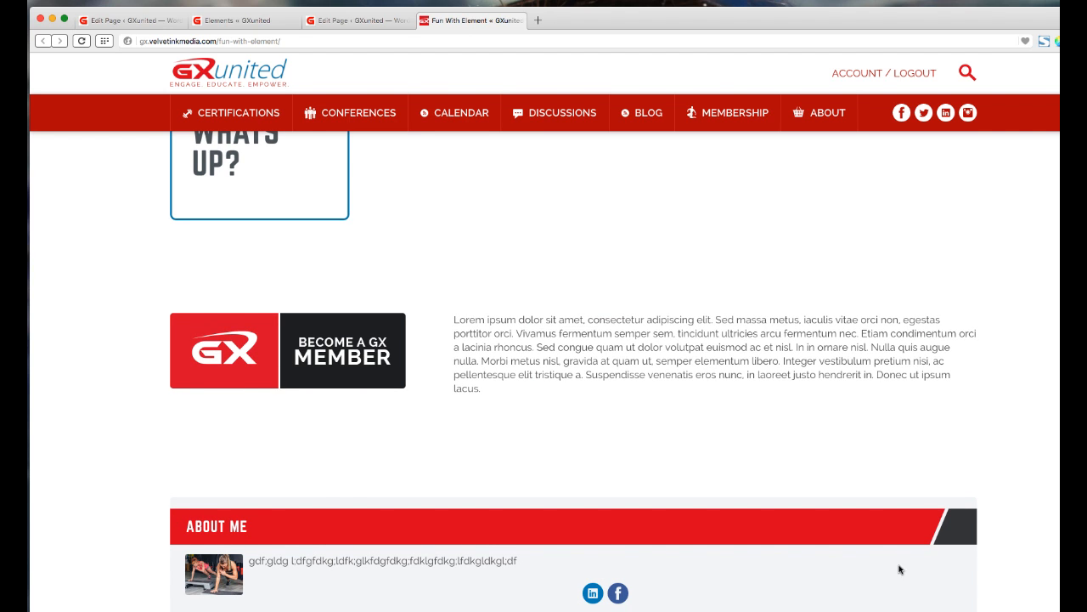
pyautogui.click(241, 24)
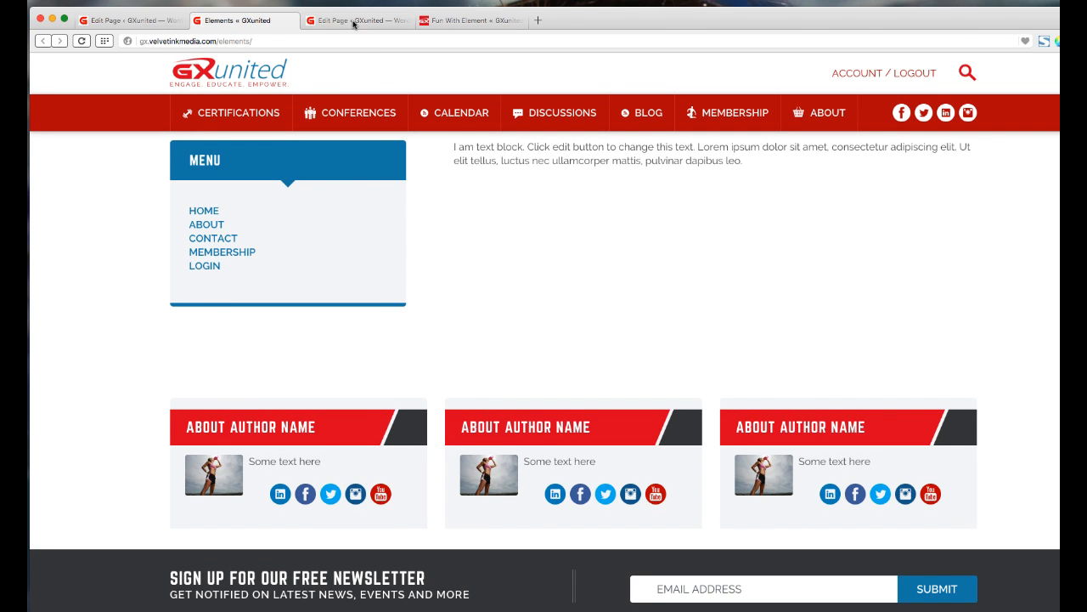
pyautogui.click(355, 24)
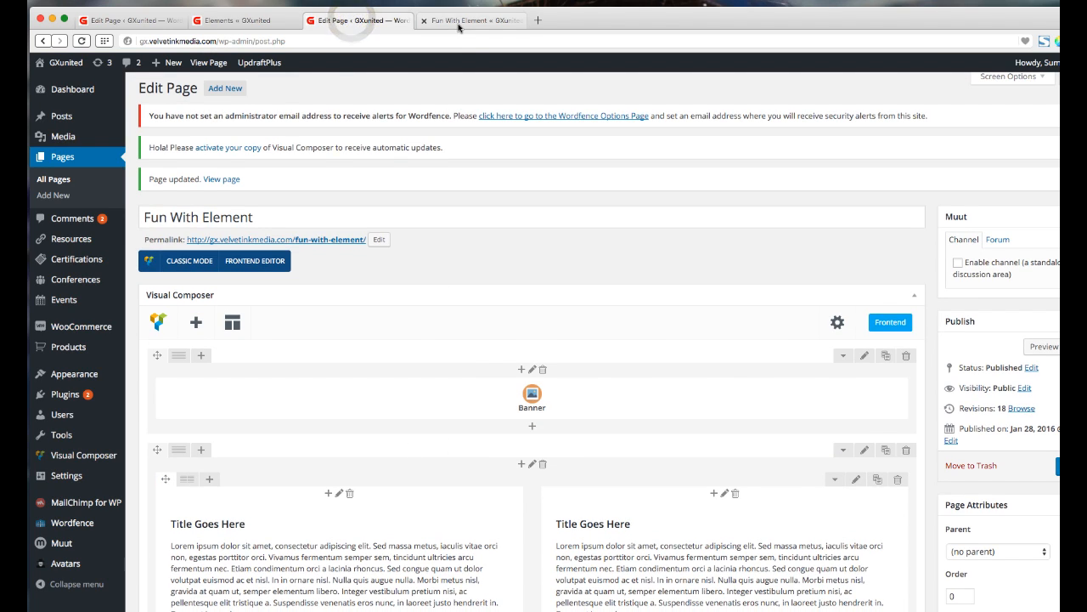
pyautogui.click(458, 27)
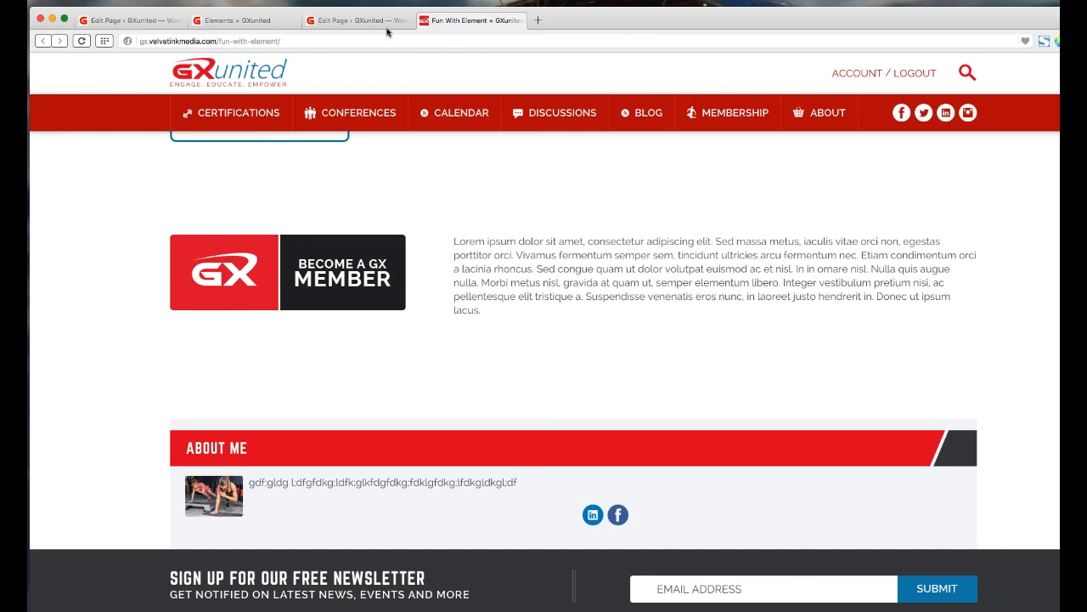
# Insert a row below the Author element and split it into two equal columns
pyautogui.click(381, 23)
pyautogui.scroll(-10, 310, 399)
pyautogui.scroll(-10, 306, 437)
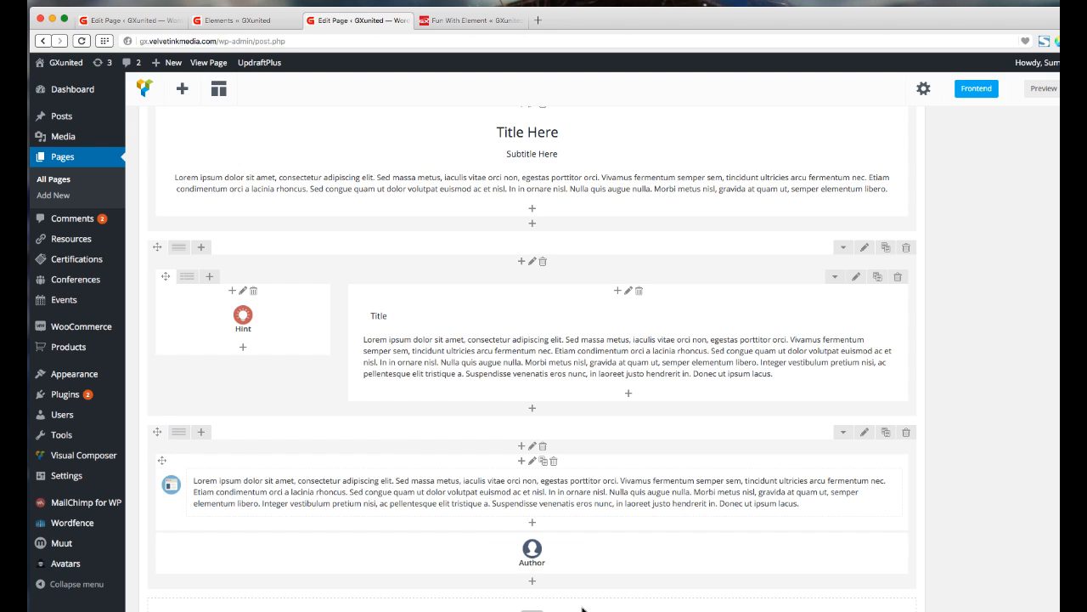
pyautogui.click(532, 585)
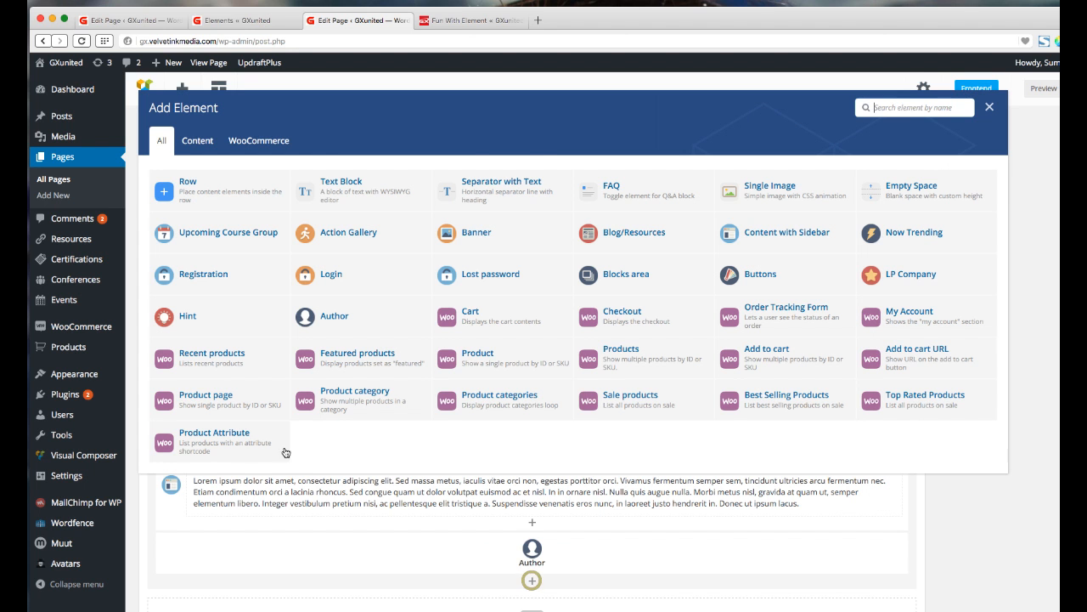
pyautogui.click(212, 188)
pyautogui.moveTo(207, 587)
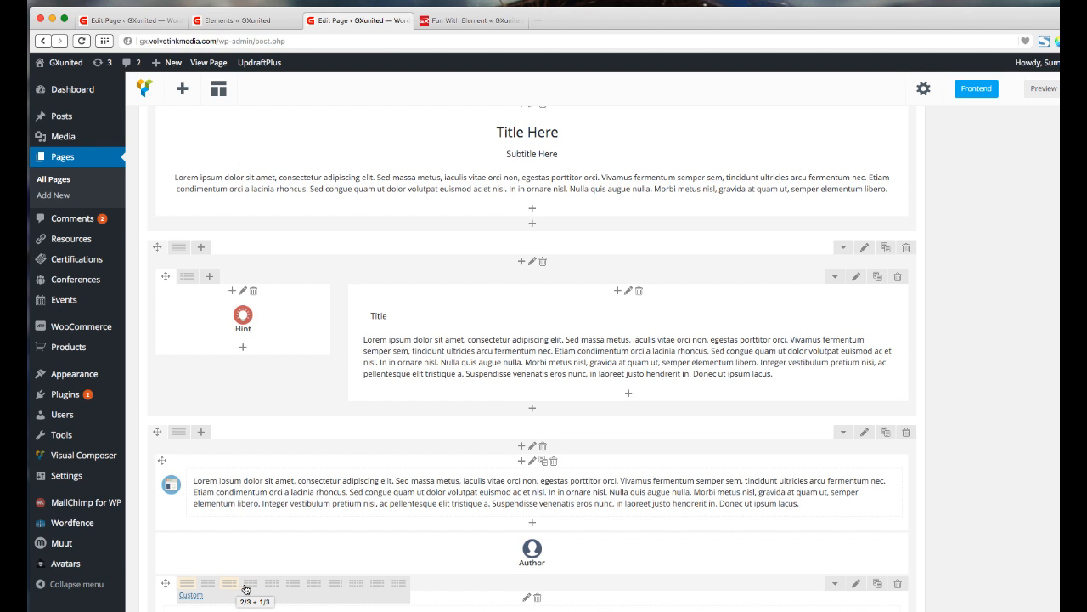
pyautogui.click(209, 587)
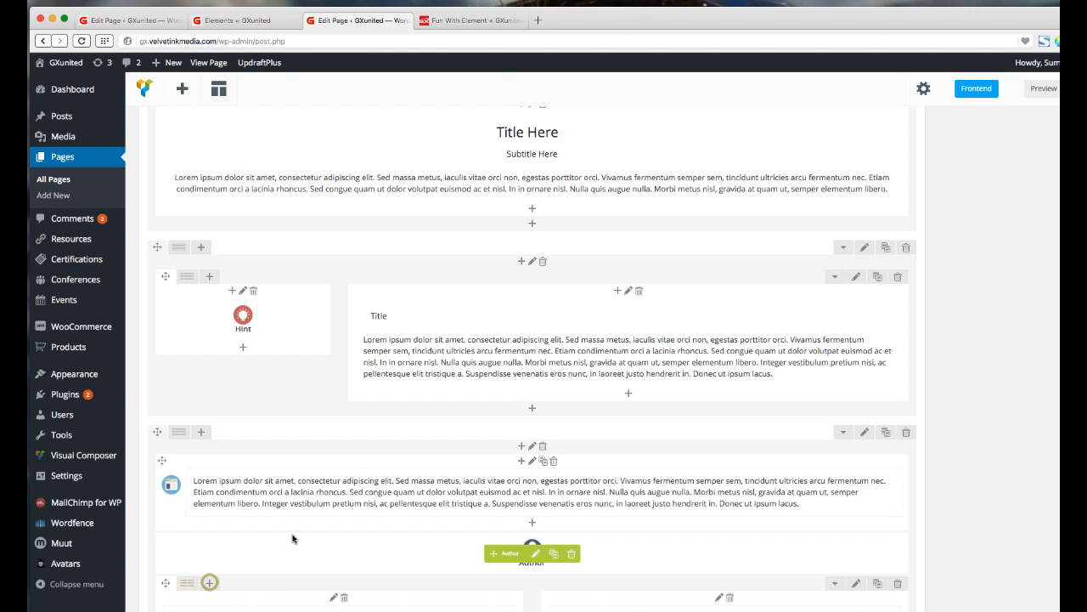
# Move the Author element into the new row's first column and place a duplicate of the lorem ipsum text block in its second column
pyautogui.scroll(-1, 518, 573)
pyautogui.moveTo(511, 488)
pyautogui.mouseDown()
pyautogui.moveTo(400, 564)
pyautogui.moveTo(315, 593)
pyautogui.moveTo(293, 577)
pyautogui.moveTo(286, 592)
pyautogui.moveTo(287, 563)
pyautogui.mouseUp()
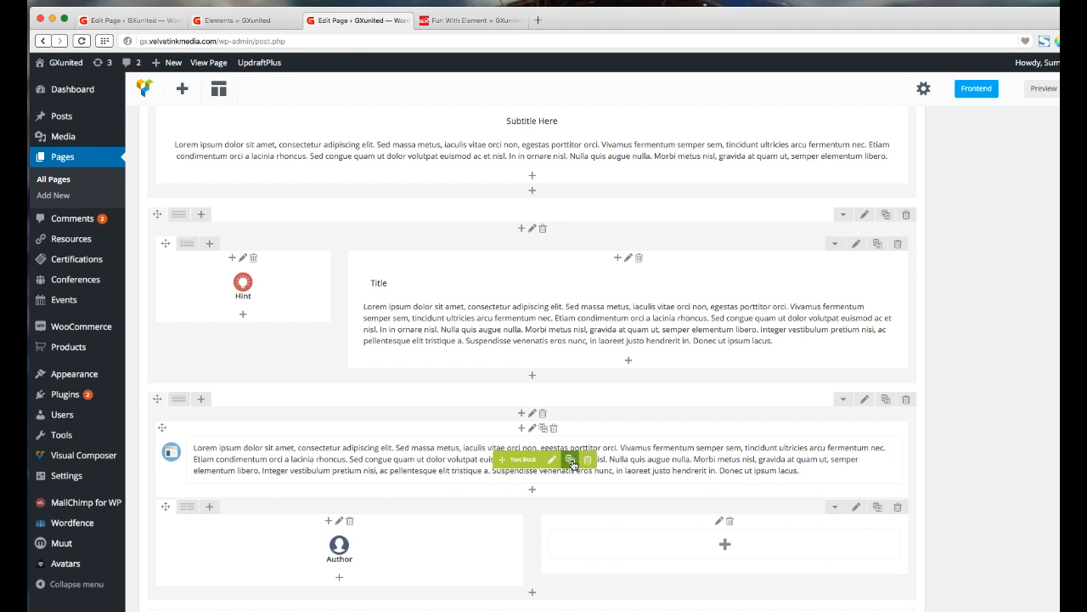
pyautogui.click(572, 463)
pyautogui.moveTo(519, 512)
pyautogui.mouseDown()
pyautogui.moveTo(624, 593)
pyautogui.moveTo(644, 590)
pyautogui.moveTo(651, 605)
pyautogui.moveTo(688, 582)
pyautogui.moveTo(672, 587)
pyautogui.mouseUp()
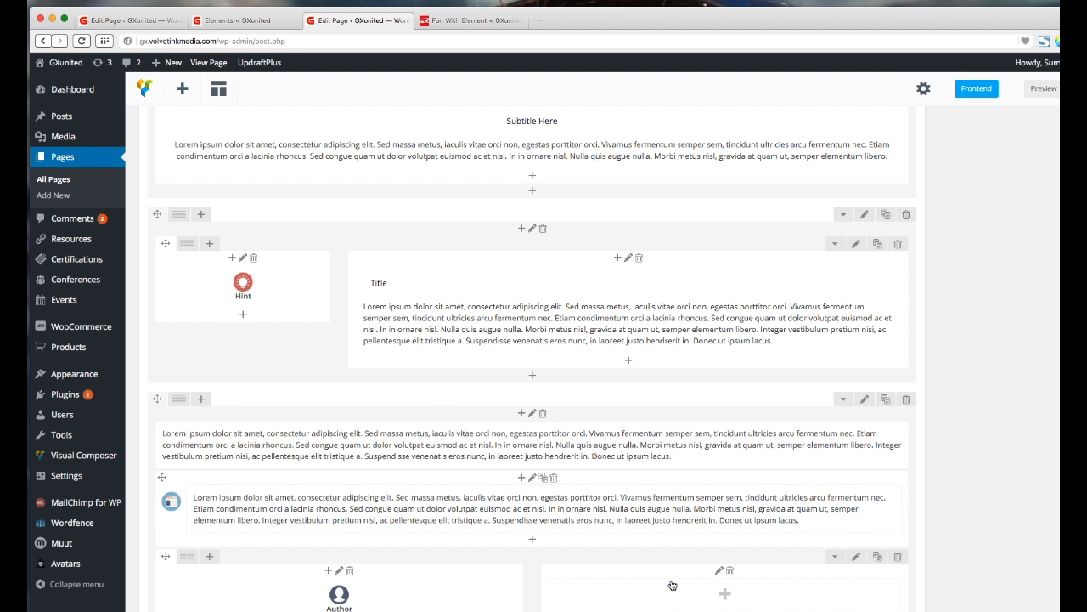
pyautogui.moveTo(503, 445)
pyautogui.mouseDown()
pyautogui.moveTo(719, 521)
pyautogui.moveTo(718, 500)
pyautogui.moveTo(731, 572)
pyautogui.mouseUp()
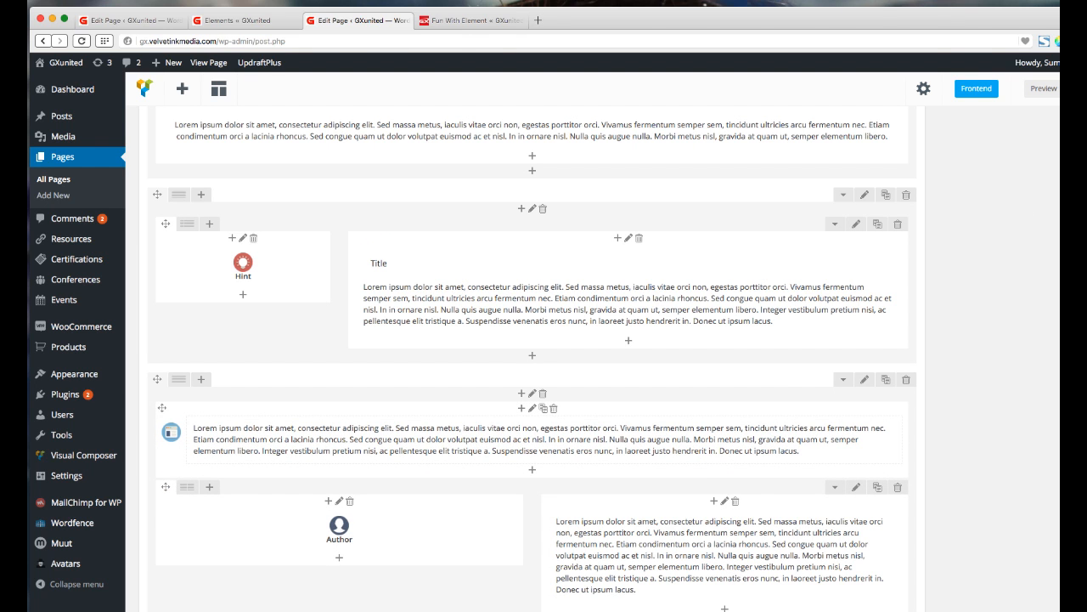
# Update the page and reload its live version to check the author box beside the text block
pyautogui.click(1079, 88)
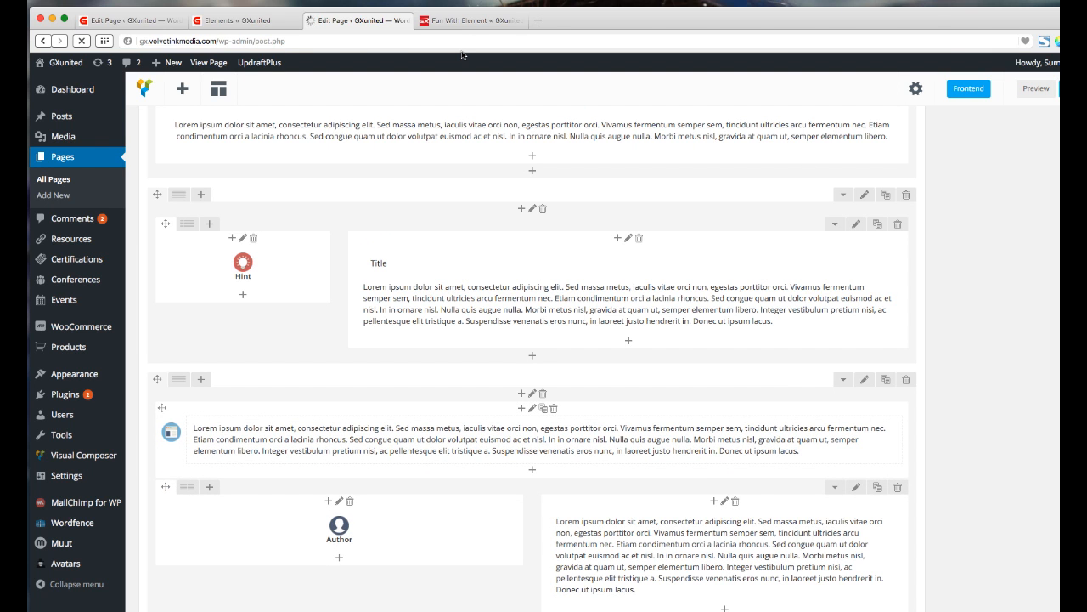
pyautogui.click(467, 22)
pyautogui.click(81, 41)
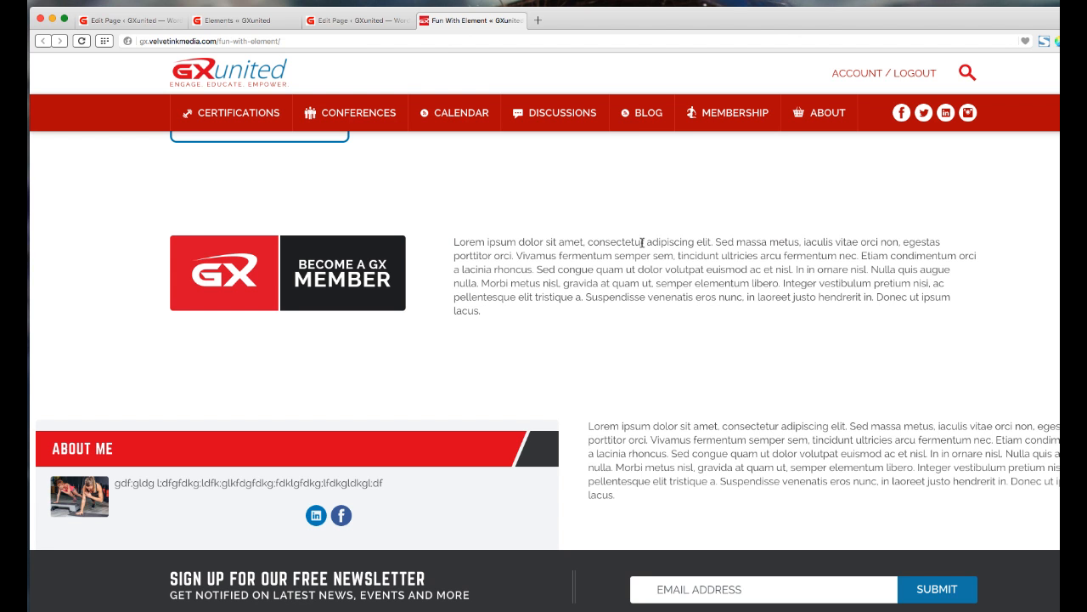
# Return to the Fun With Element editor, review the list of available elements and close it without adding any
pyautogui.click(367, 21)
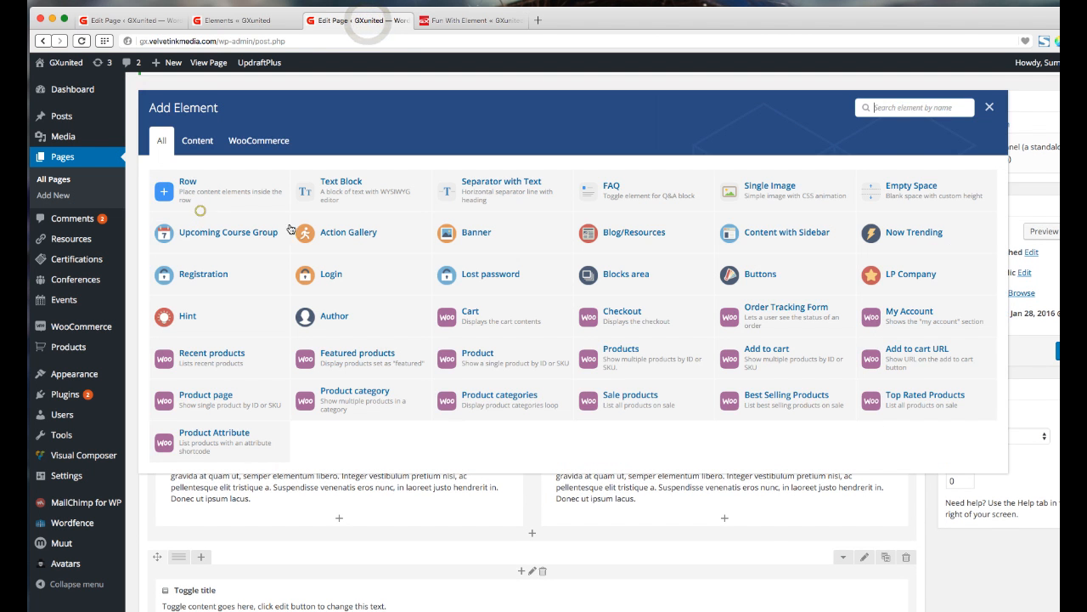
pyautogui.click(197, 208)
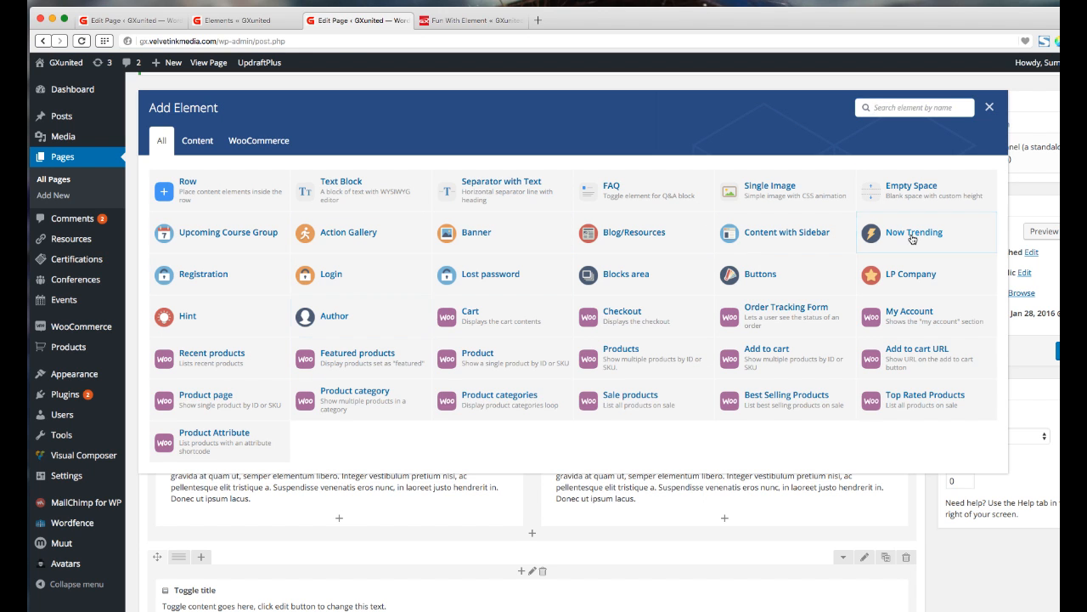
pyautogui.click(990, 107)
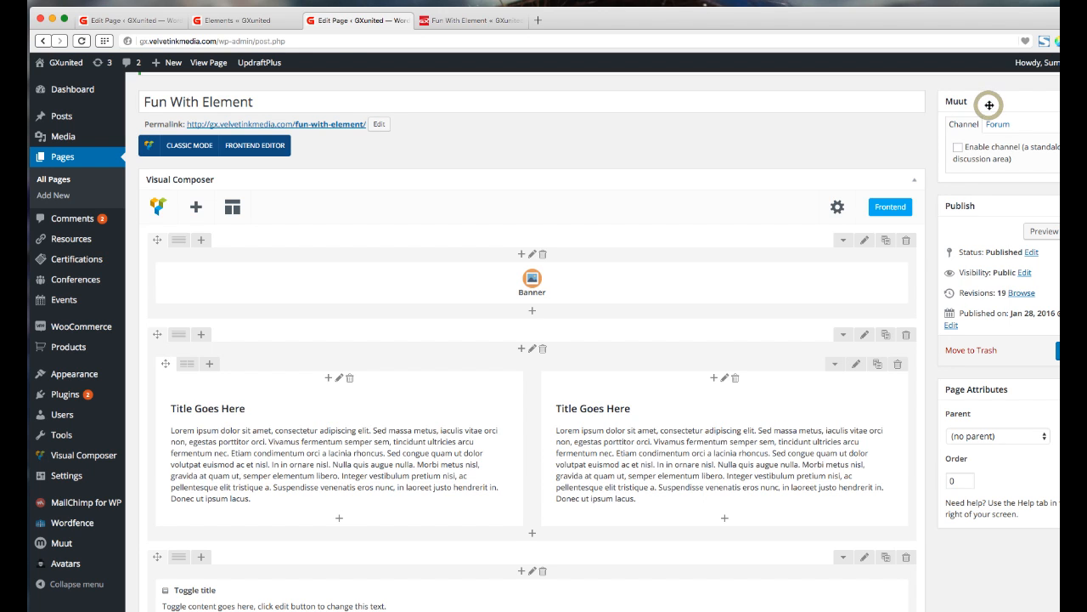